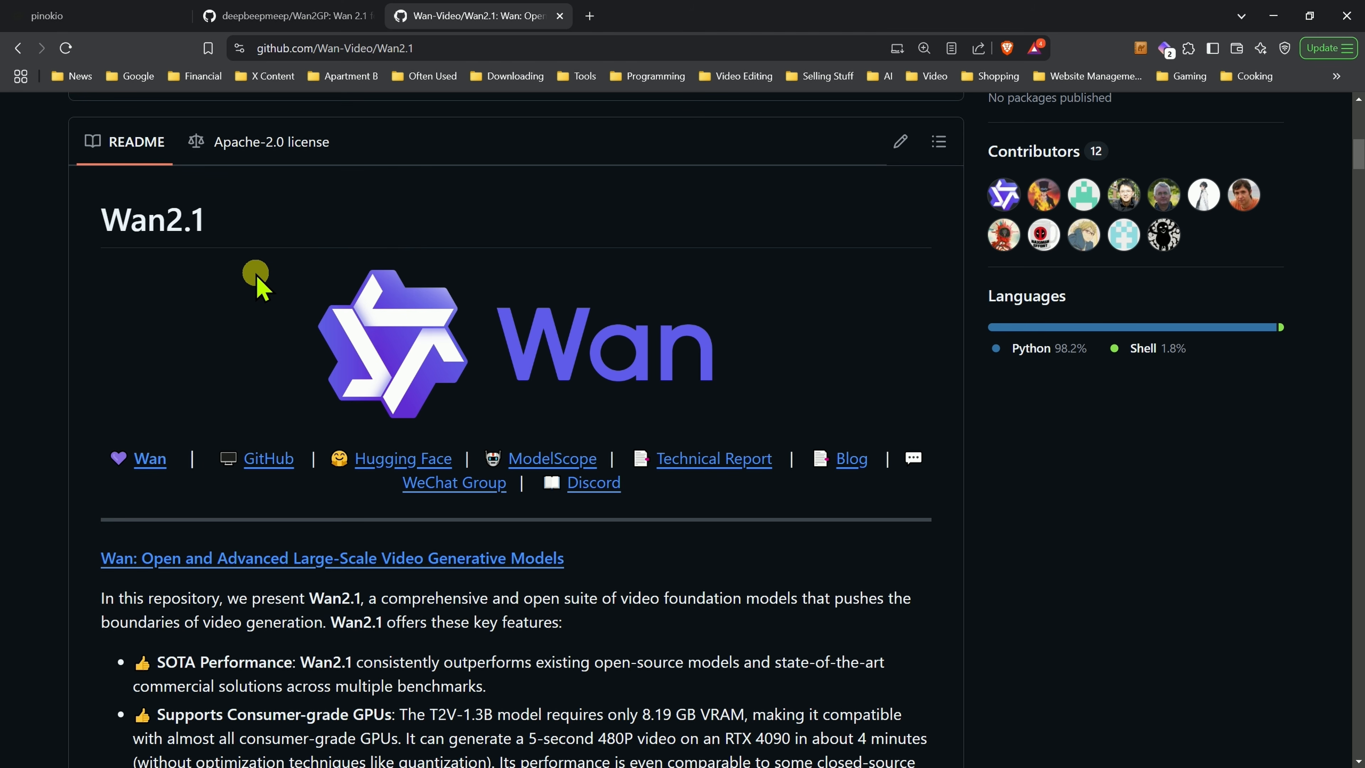
Step: Open the download instructions on the Pinokio website and review the Windows installation steps
key("ctrl+shift+Tab")
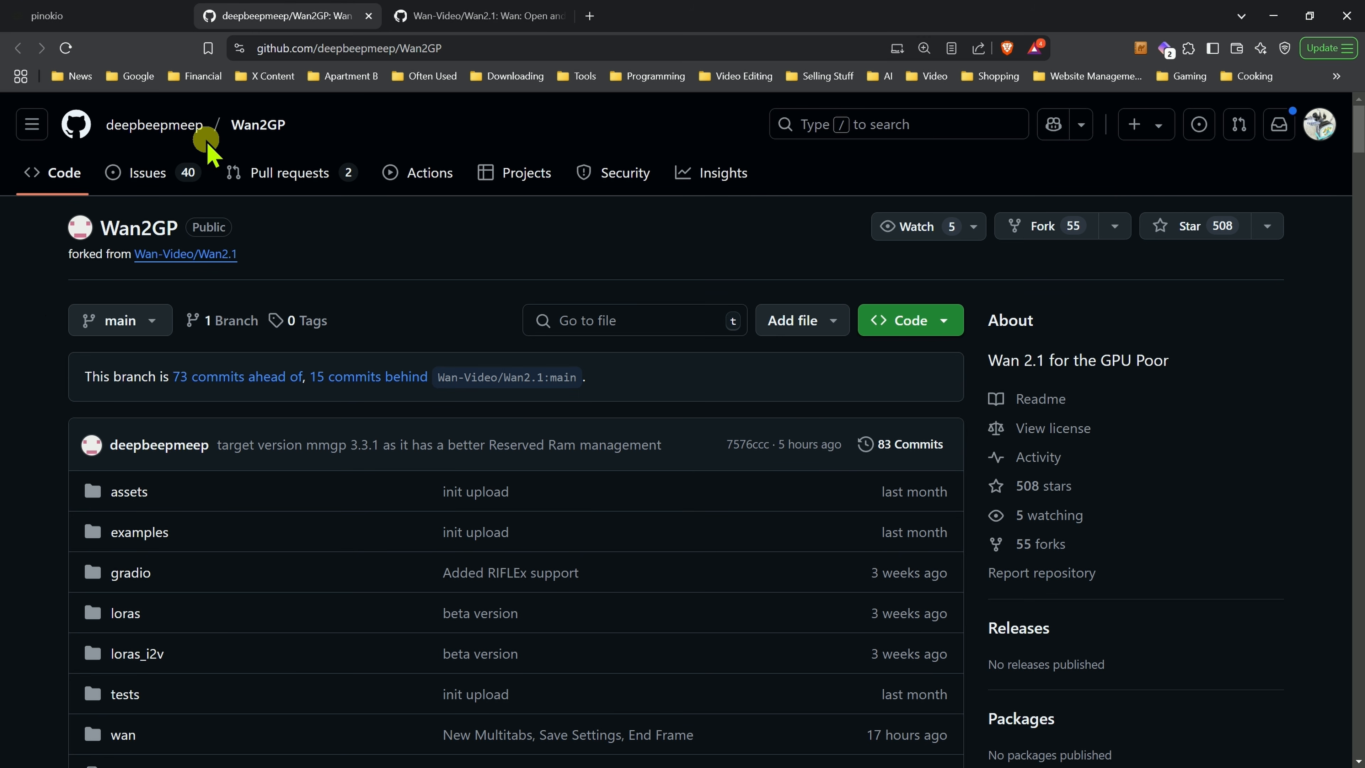
left_click_drag(1358, 135, 1300, 102)
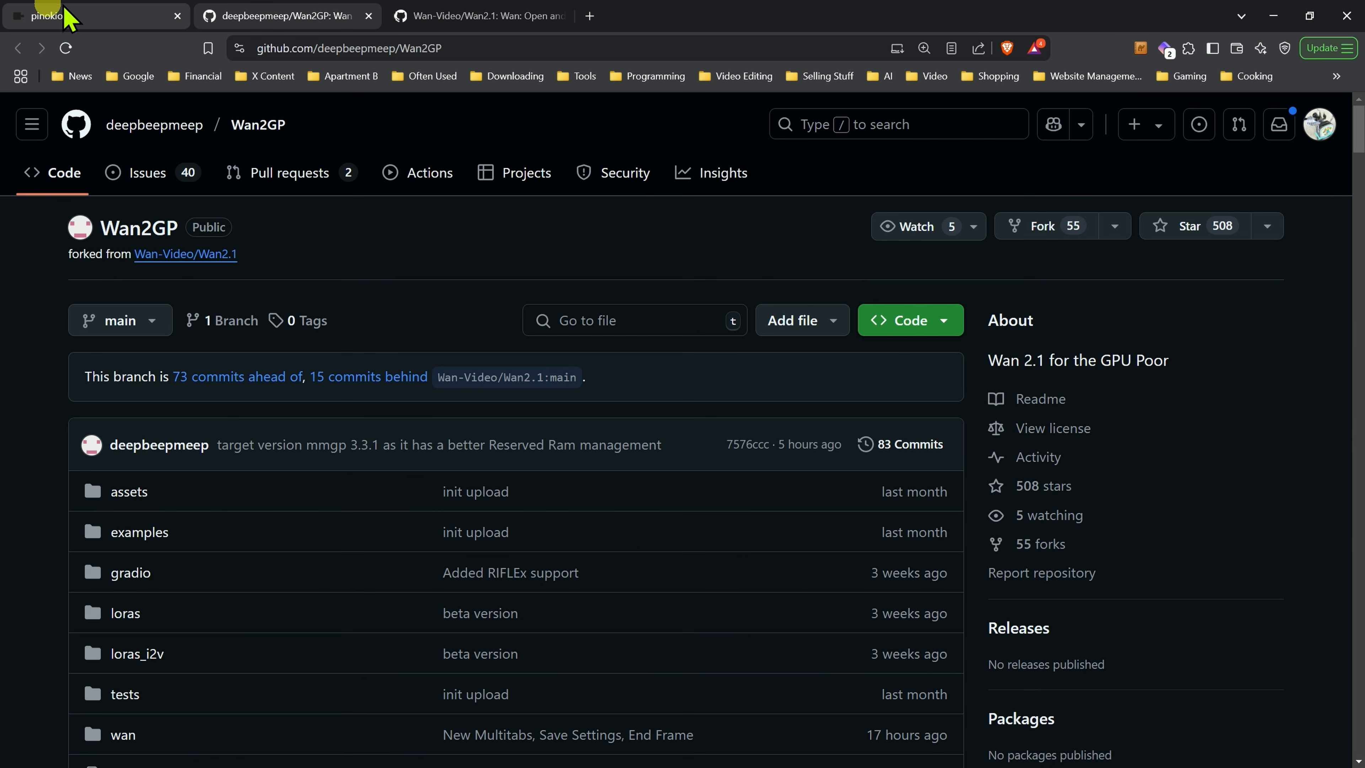
left_click(90, 16)
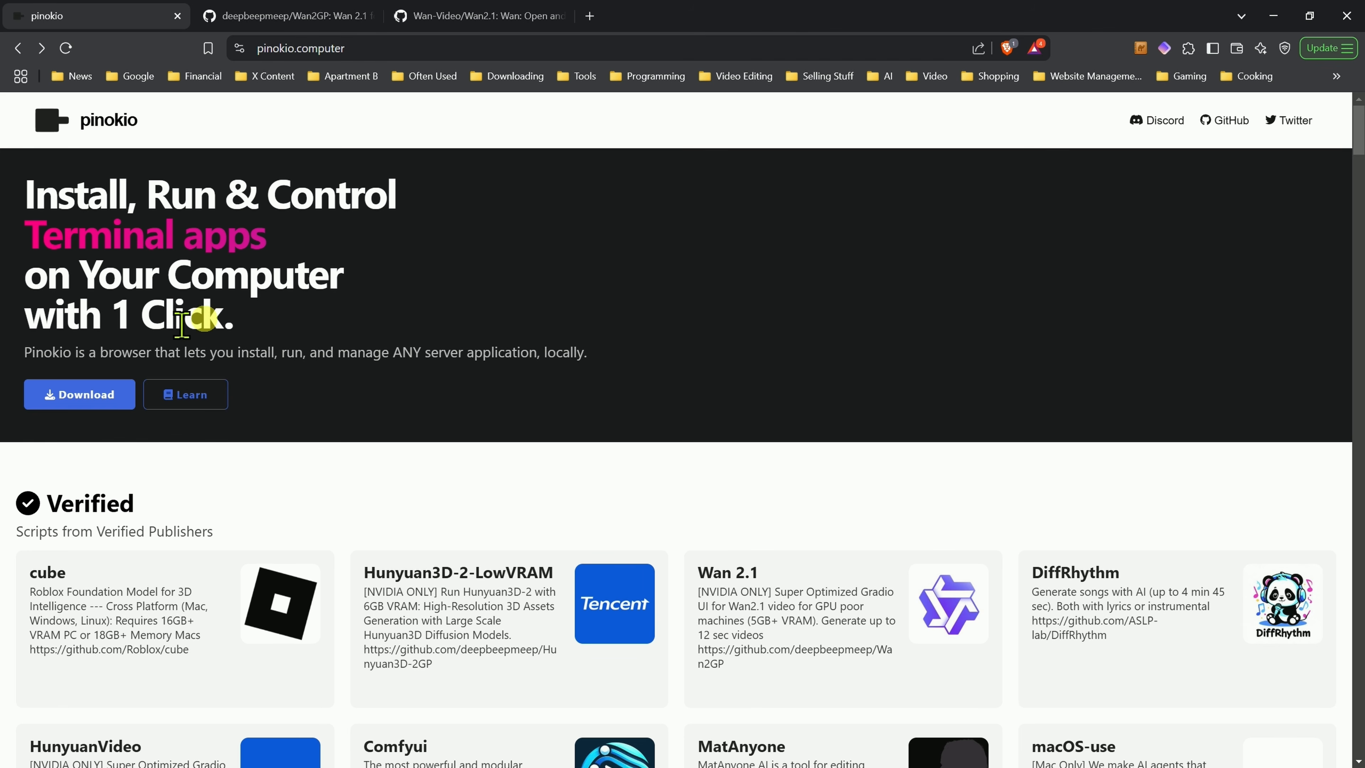
left_click(87, 398)
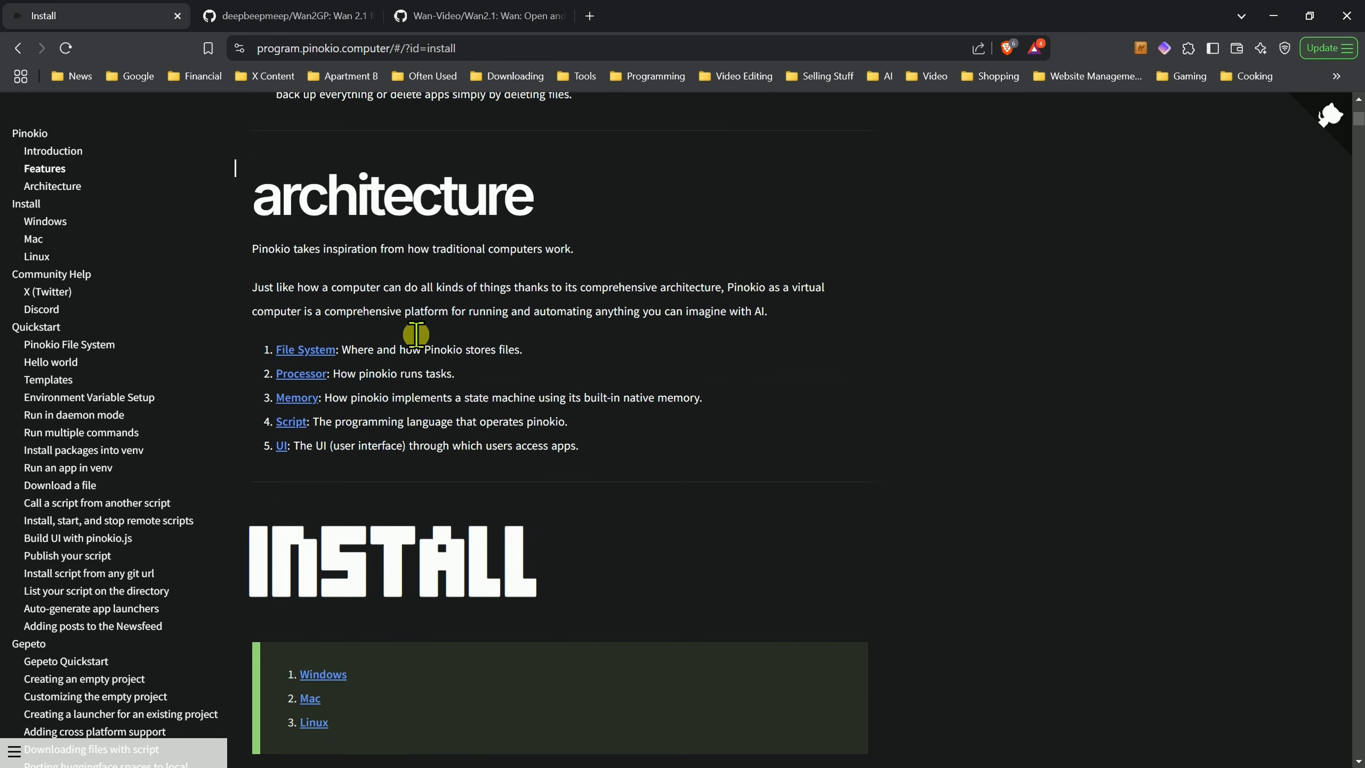
scroll(549, 451, "down", 7)
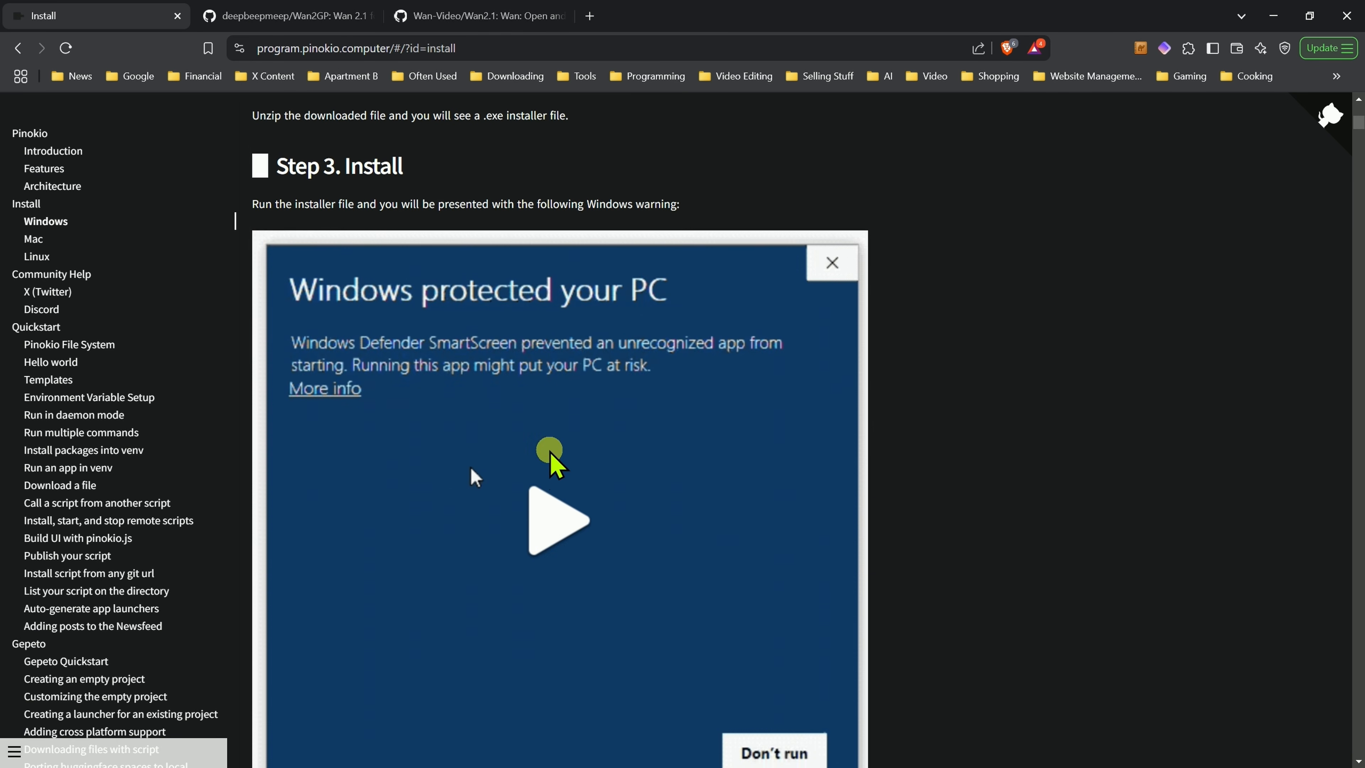
scroll(892, 457, "down", 4)
scroll(722, 360, "up", 15)
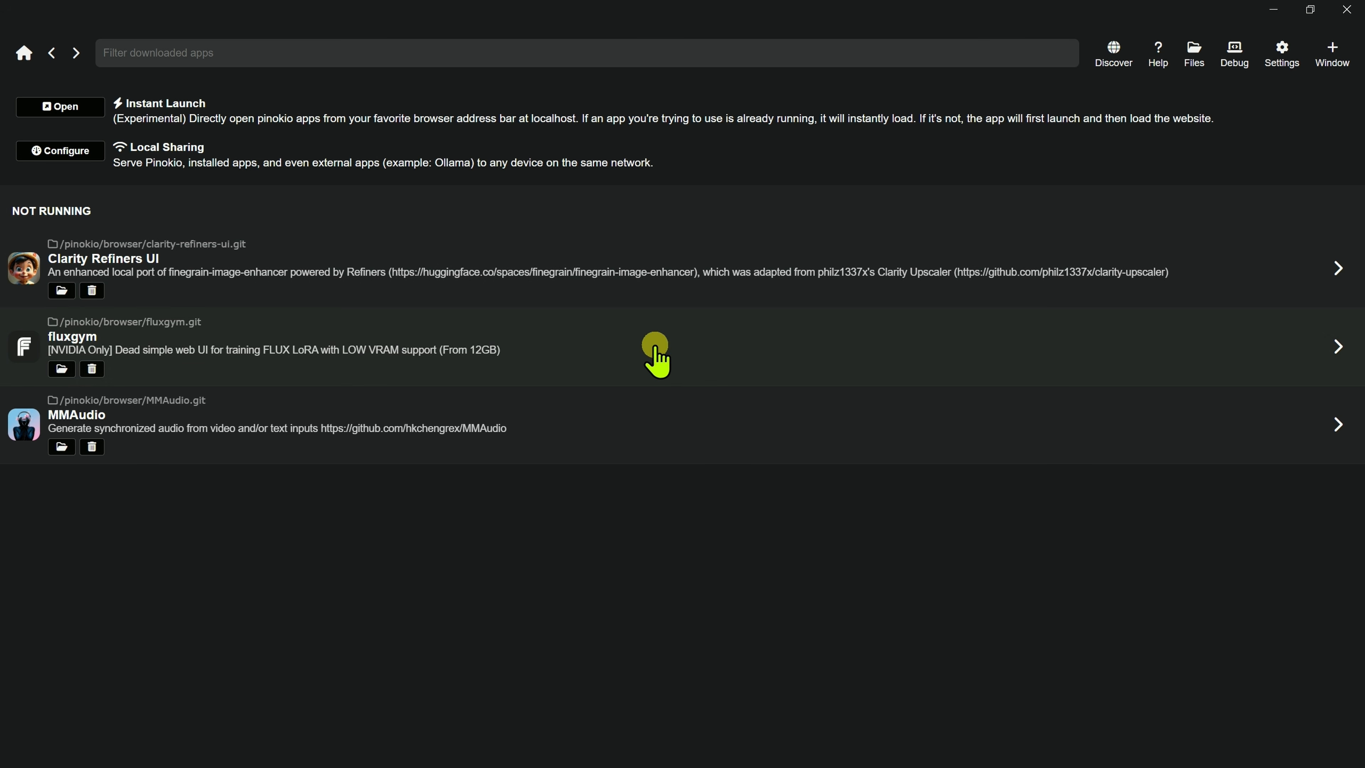
Step: Switch to the Pinokio app, find Wan 2.1 among the verified scripts and open its page
left_click(1117, 54)
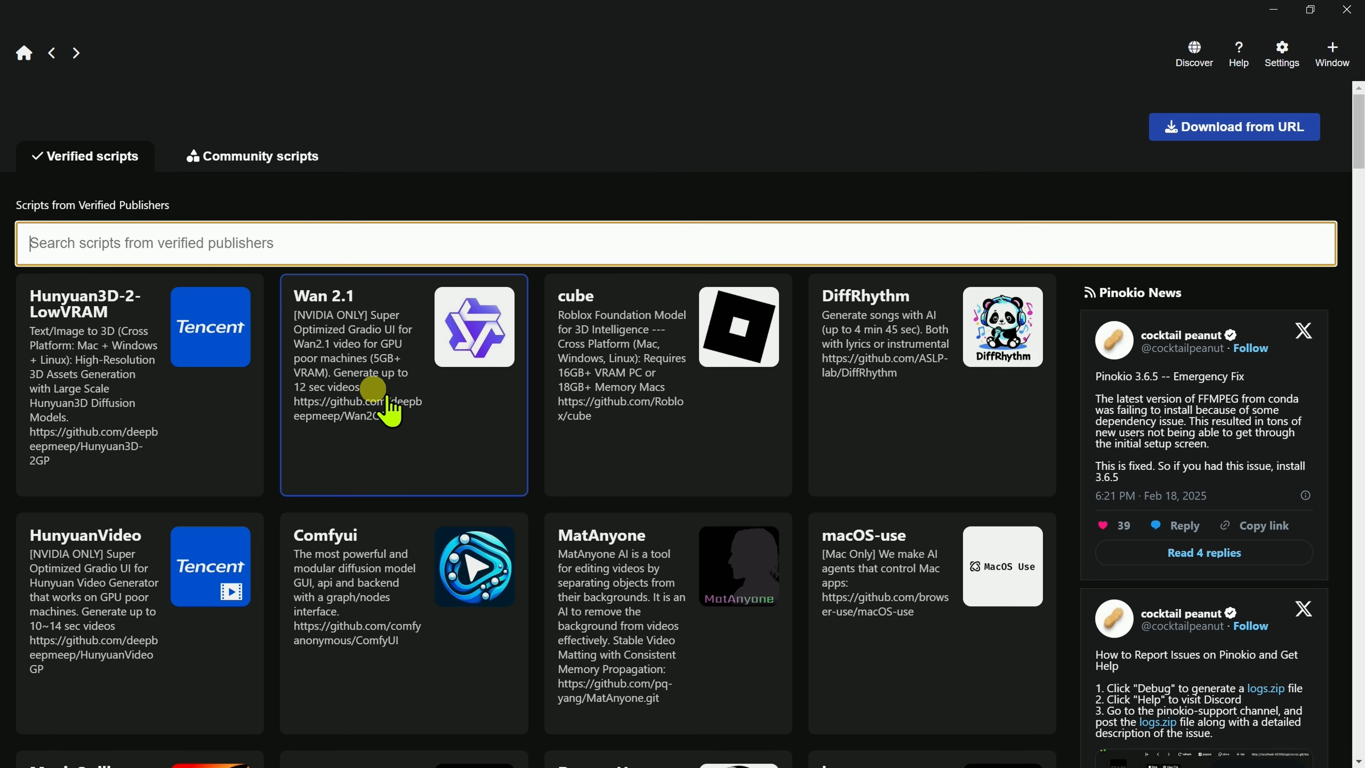
scroll(539, 468, "down", 5)
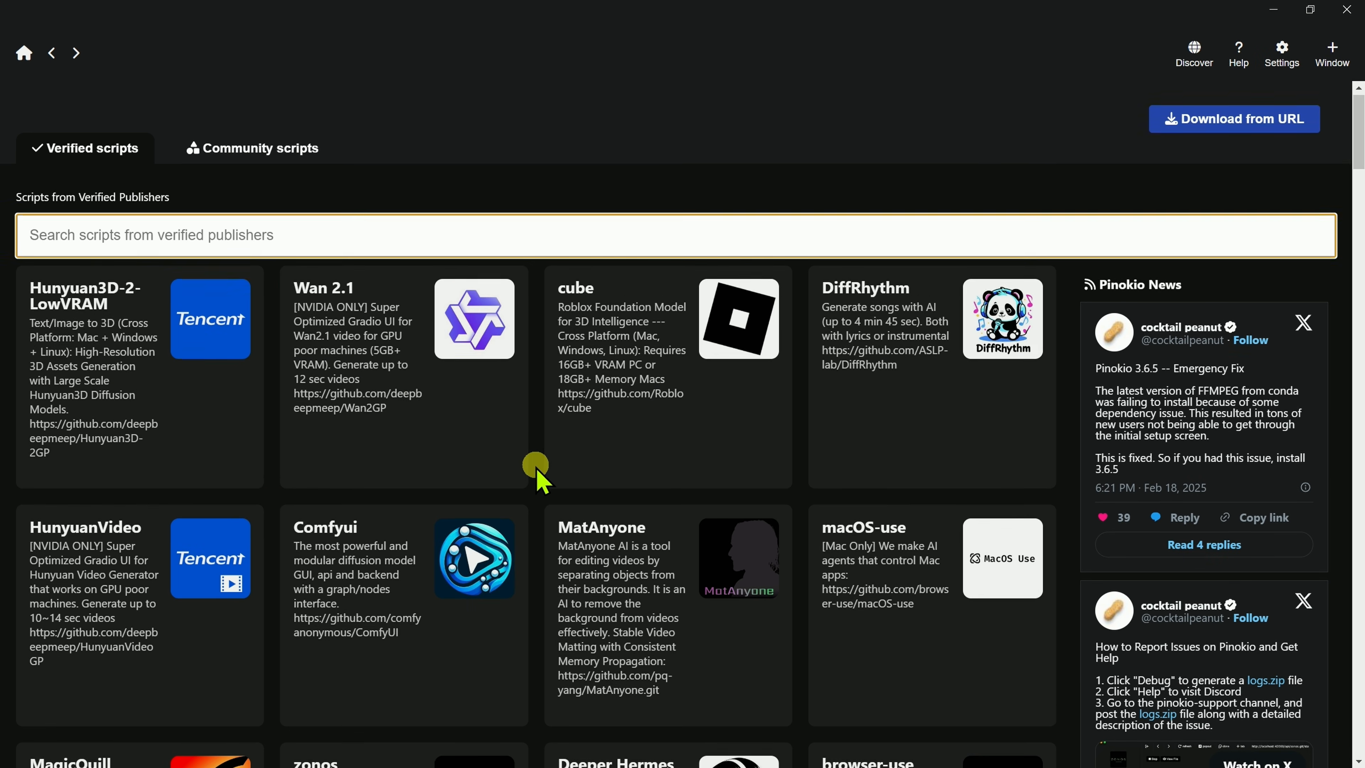
scroll(535, 472, "up", 5)
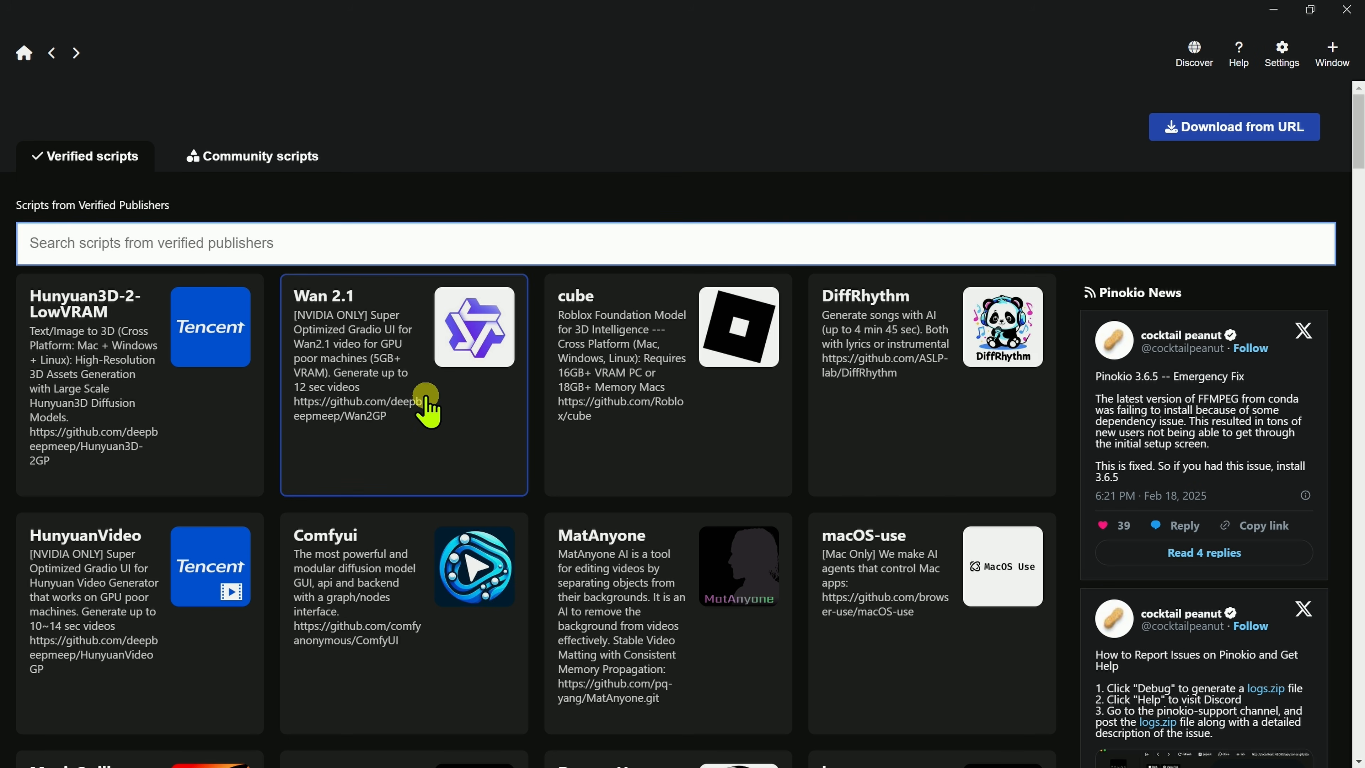
left_click(441, 403)
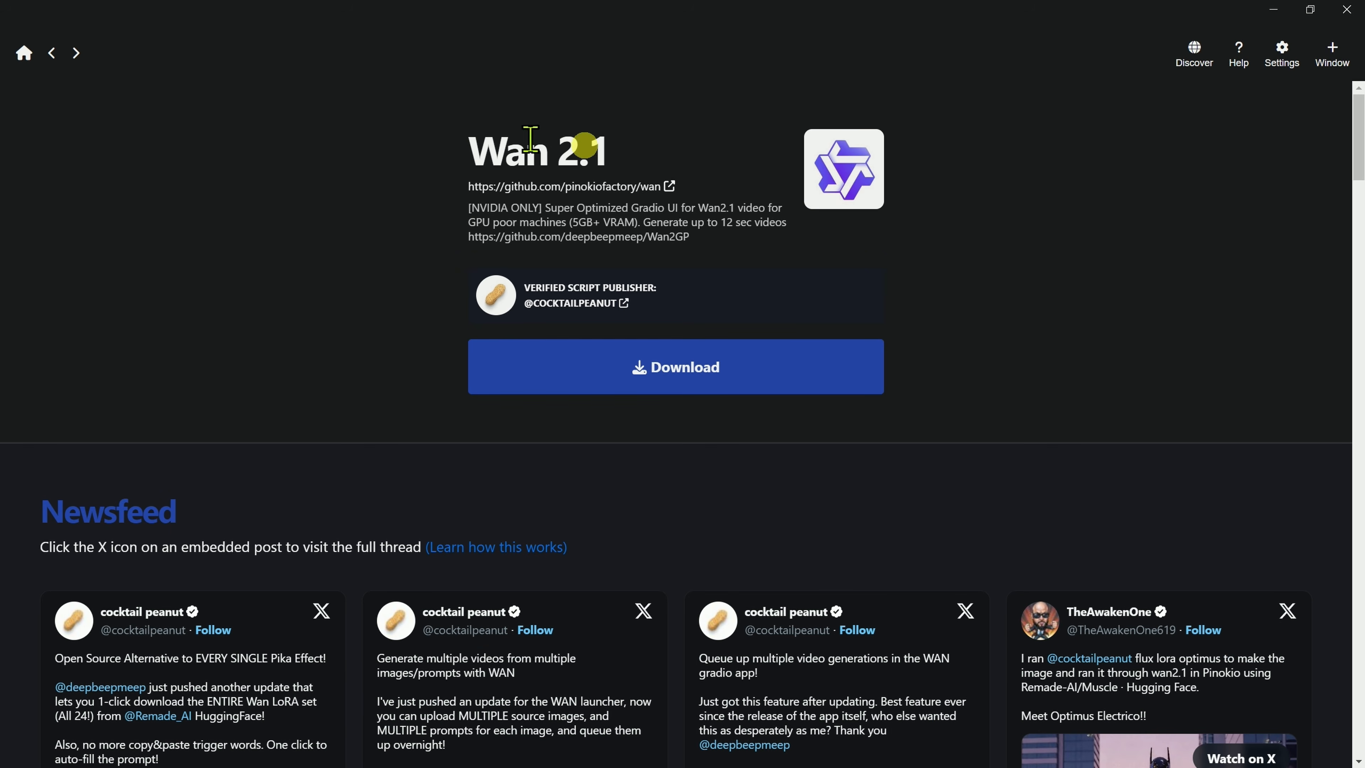
scroll(515, 502, "down", 5)
scroll(621, 411, "up", 5)
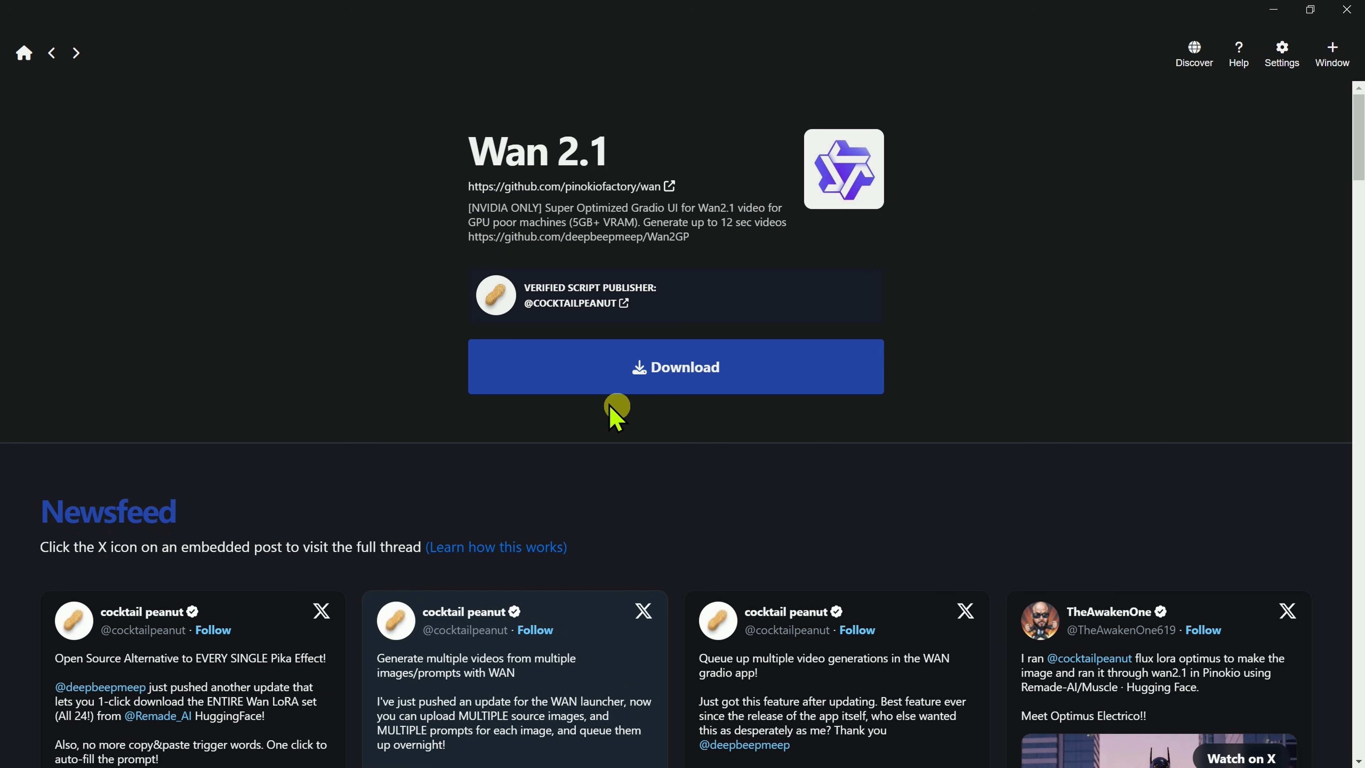
Step: Download the Wan 2.1 script and save it as wan.git
left_click(686, 376)
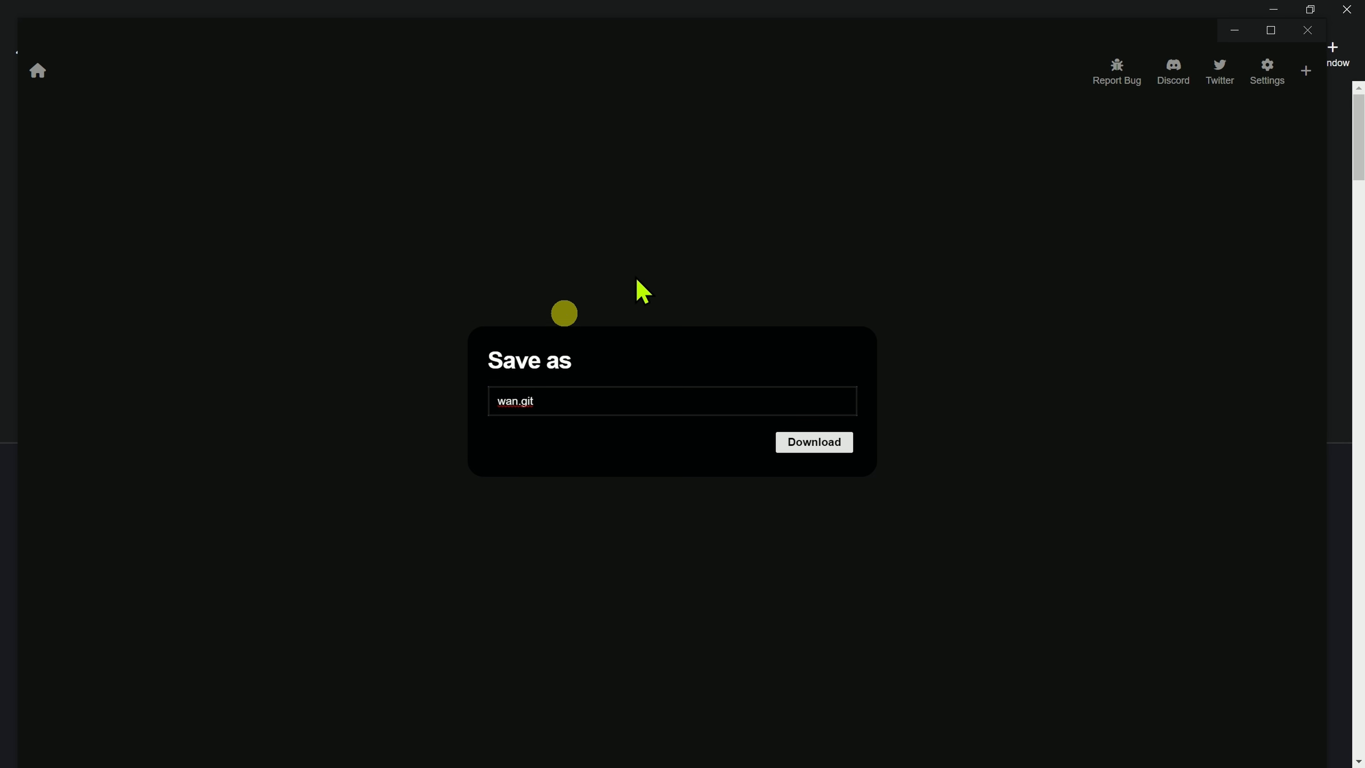
mouse_move(941, 59)
left_mouse_down()
mouse_move(135, 269)
mouse_move(965, 46)
mouse_move(929, 40)
mouse_move(944, 51)
left_mouse_up()
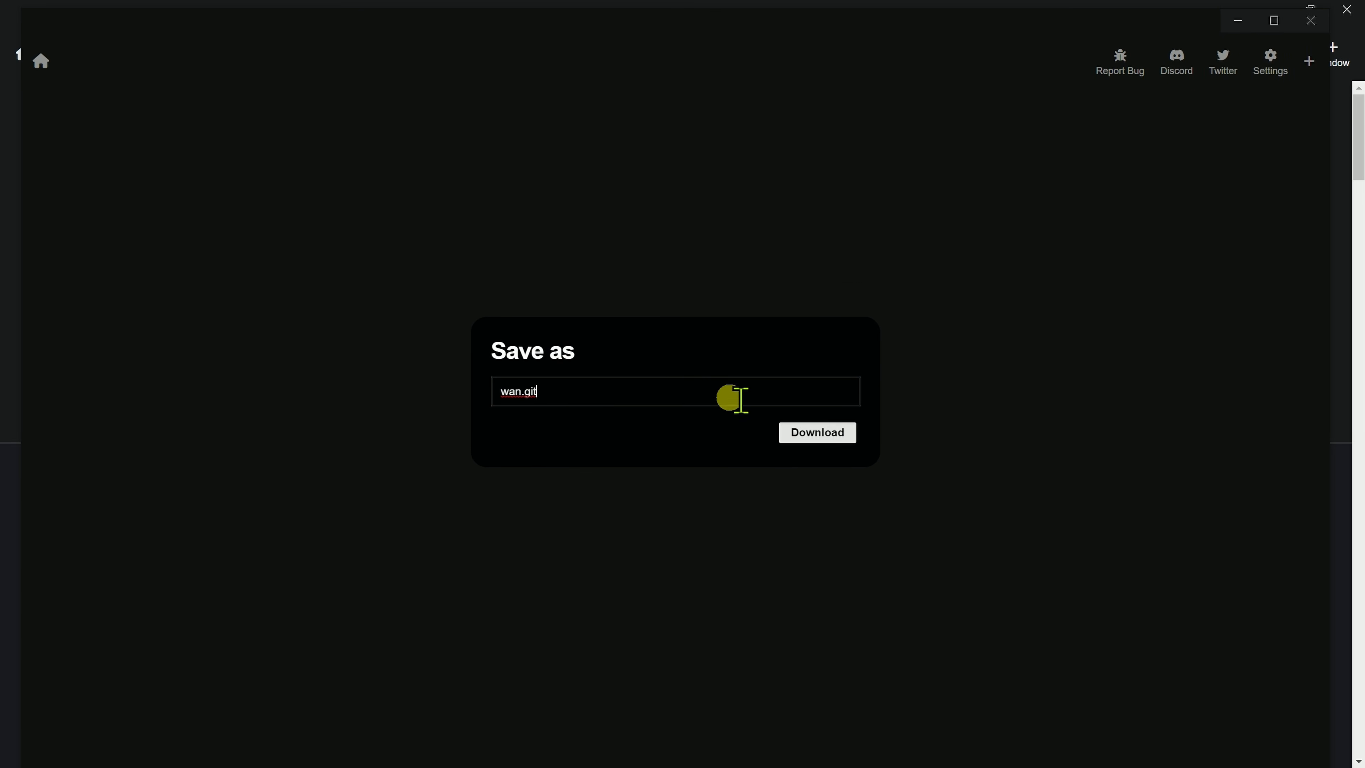
left_click(814, 433)
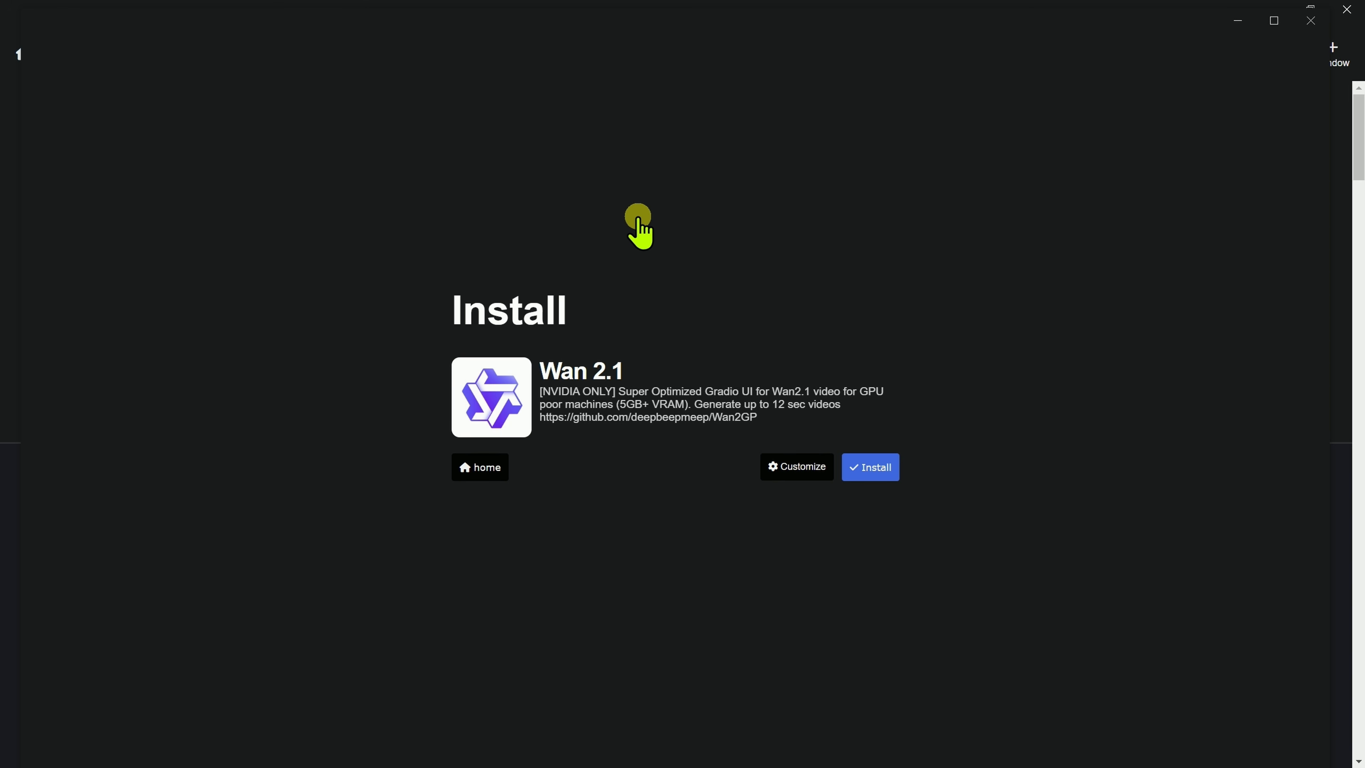
Step: Review the customizable environment variables for Wan 2.1, keep the defaults and start the installation
left_click(806, 467)
scroll(387, 397, "down", 10)
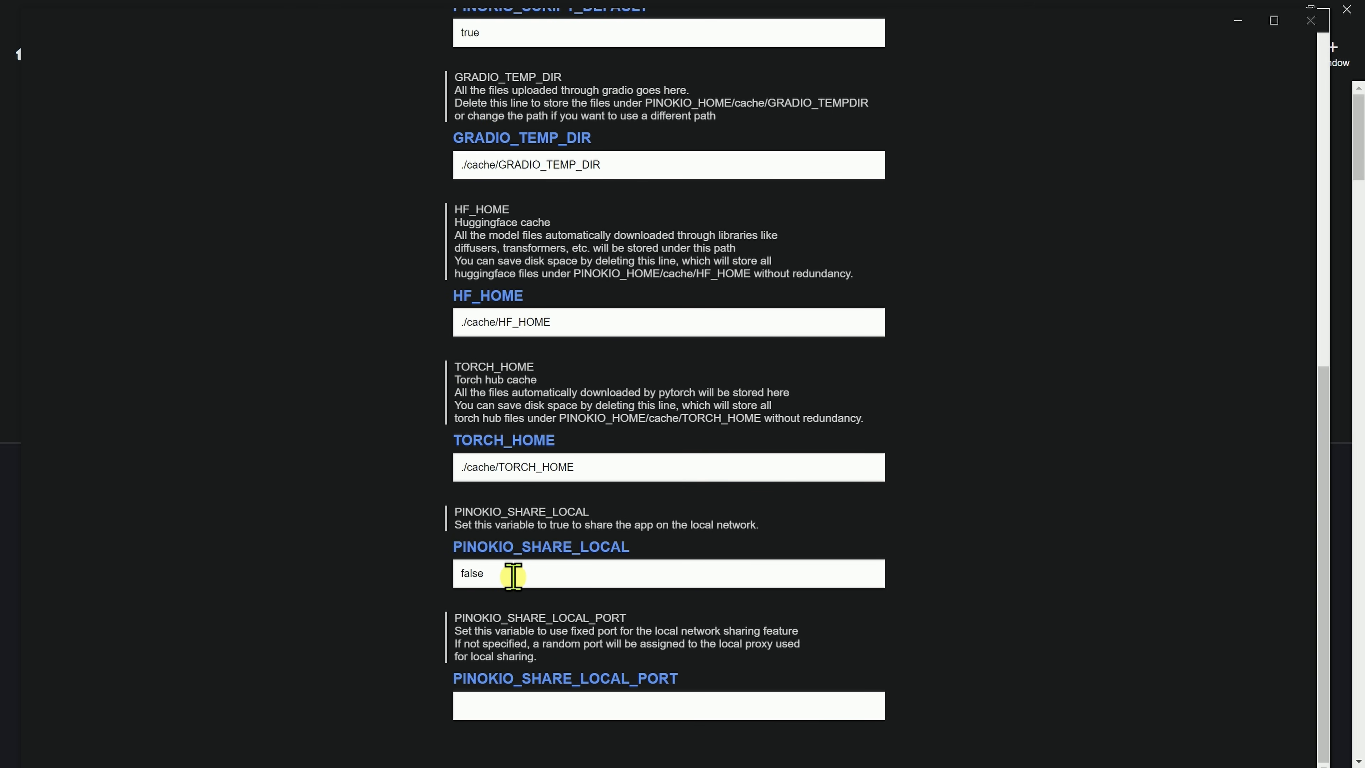
scroll(396, 502, "up", 10)
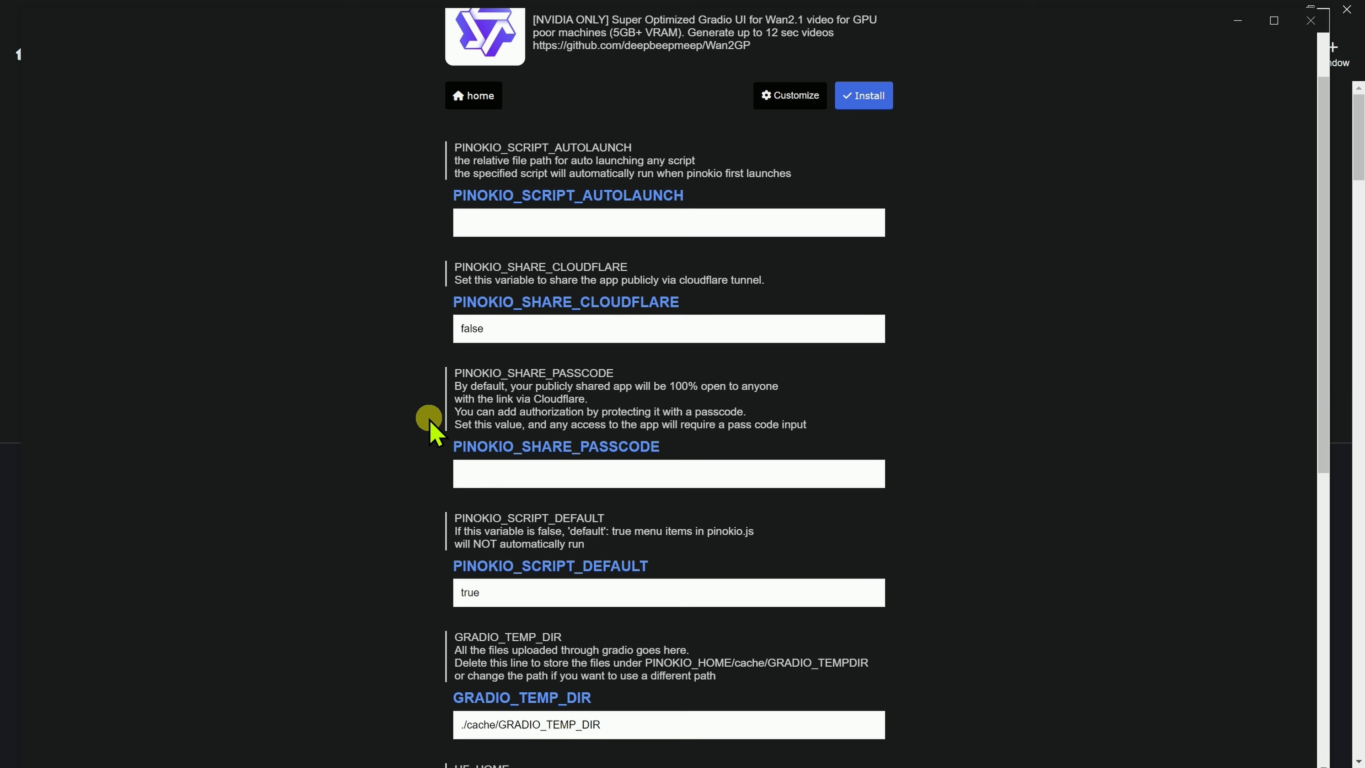
scroll(432, 430, "up", 3)
left_click(794, 204)
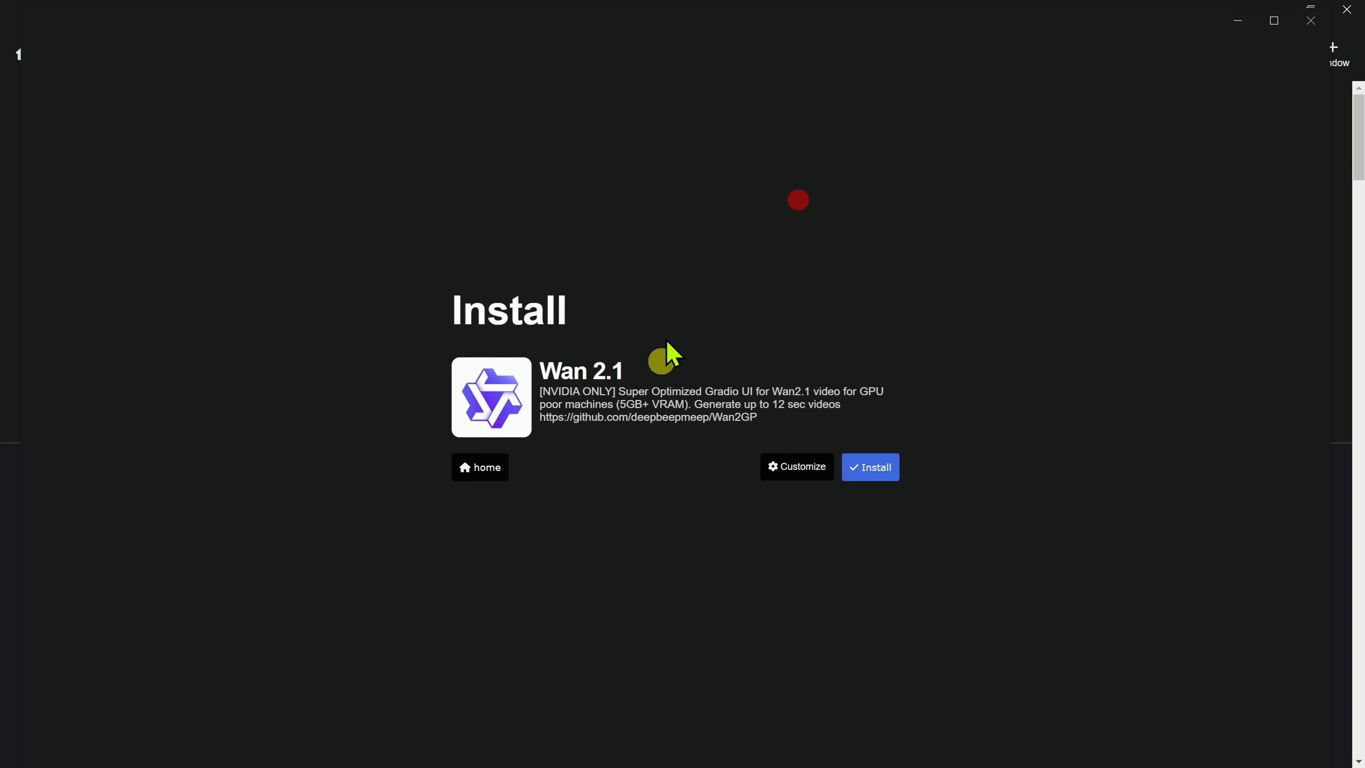
left_click(875, 465)
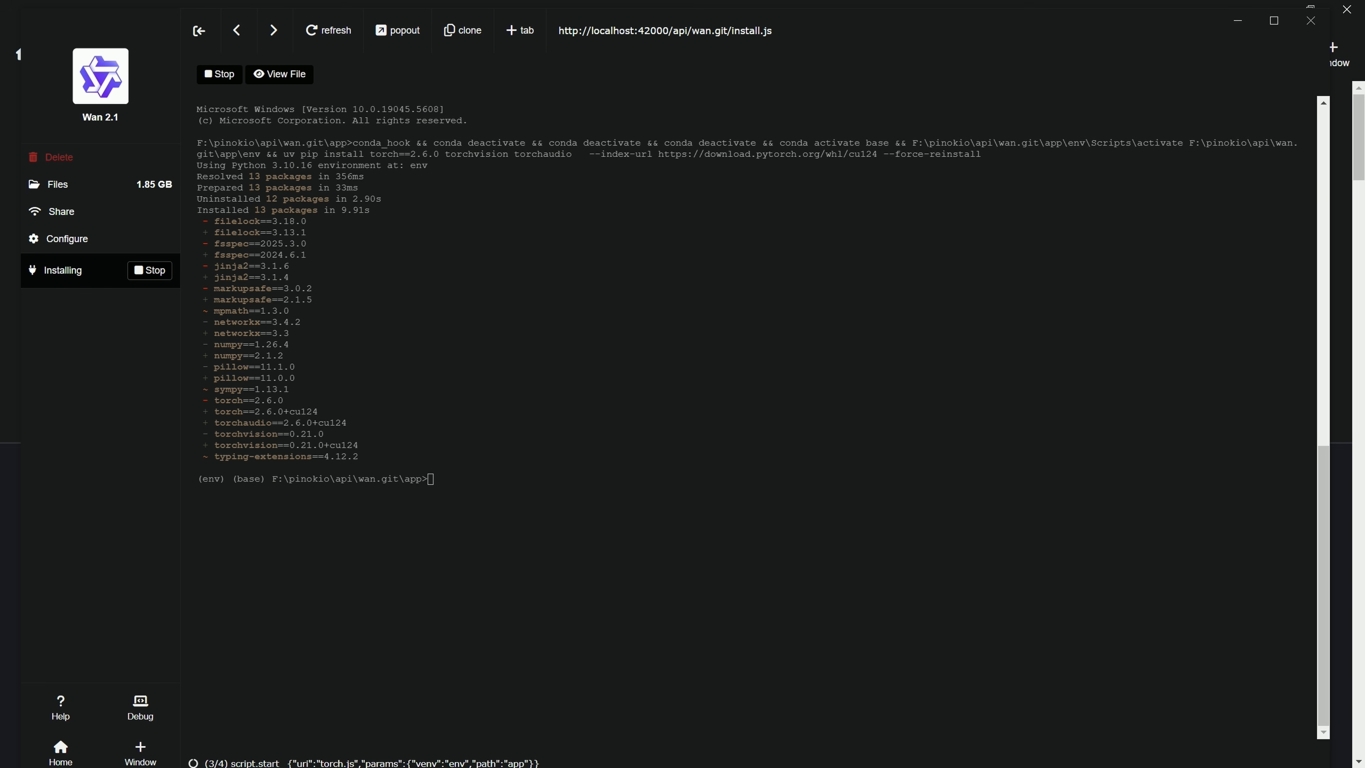
Step: Switch to File Explorer and inspect the wan.git folder in pinokio's api folder, including its cache subfolders
left_click_drag(0, 180, 666, 82)
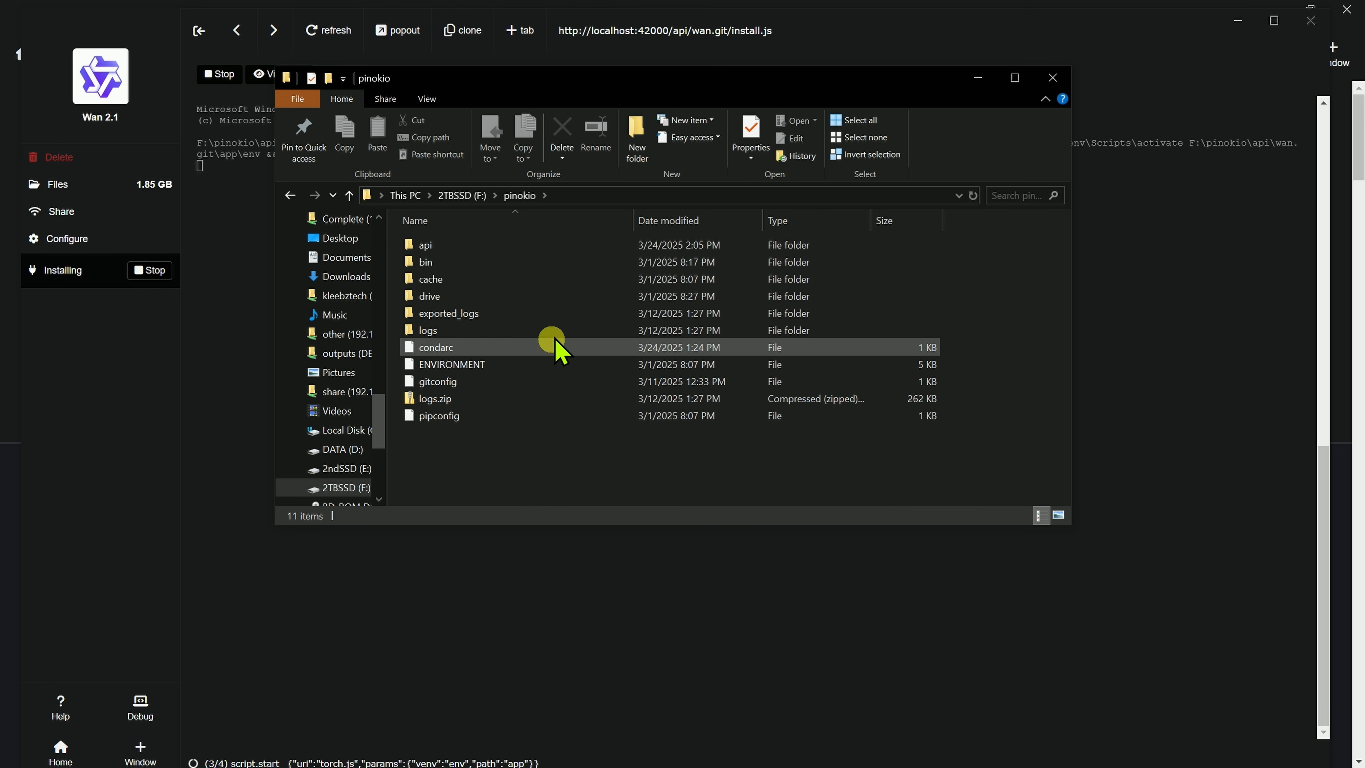
left_click(435, 246)
double_click(435, 245)
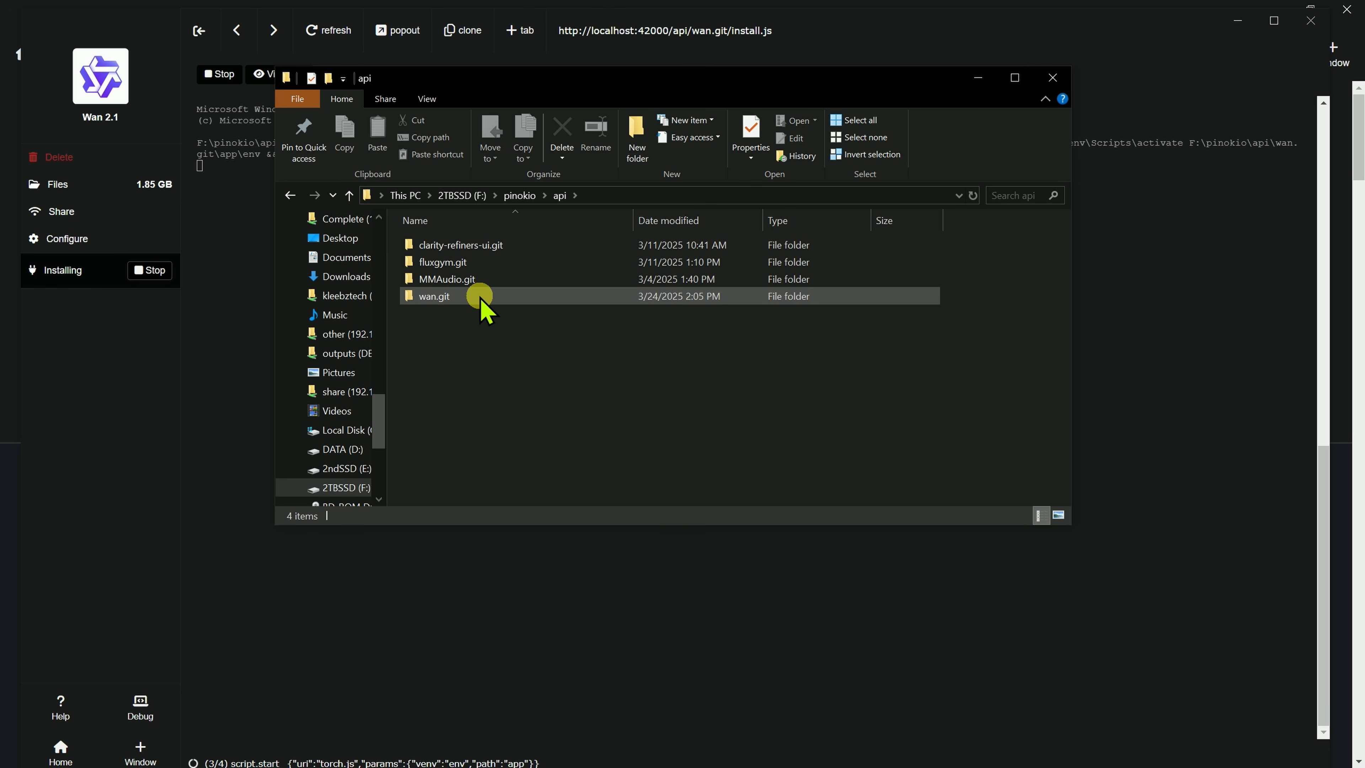
double_click(480, 297)
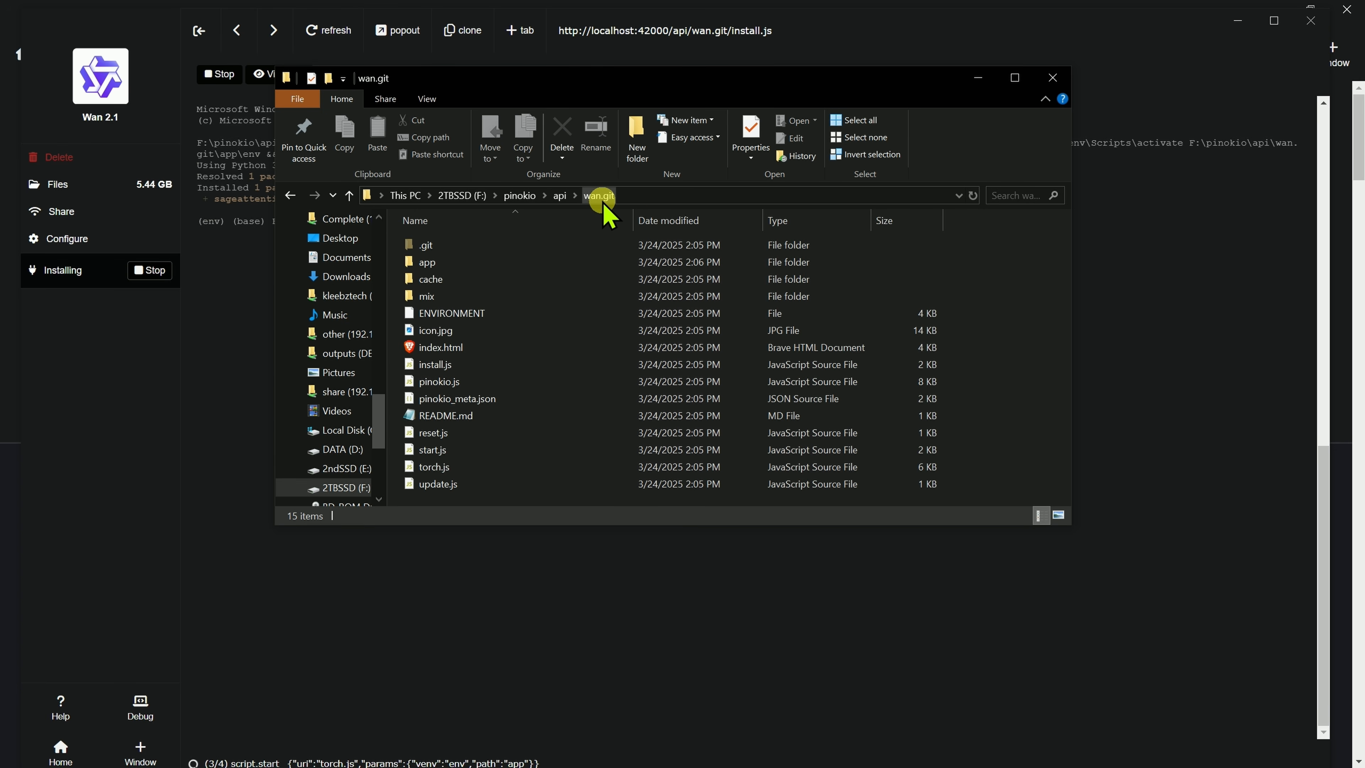
left_click(490, 278)
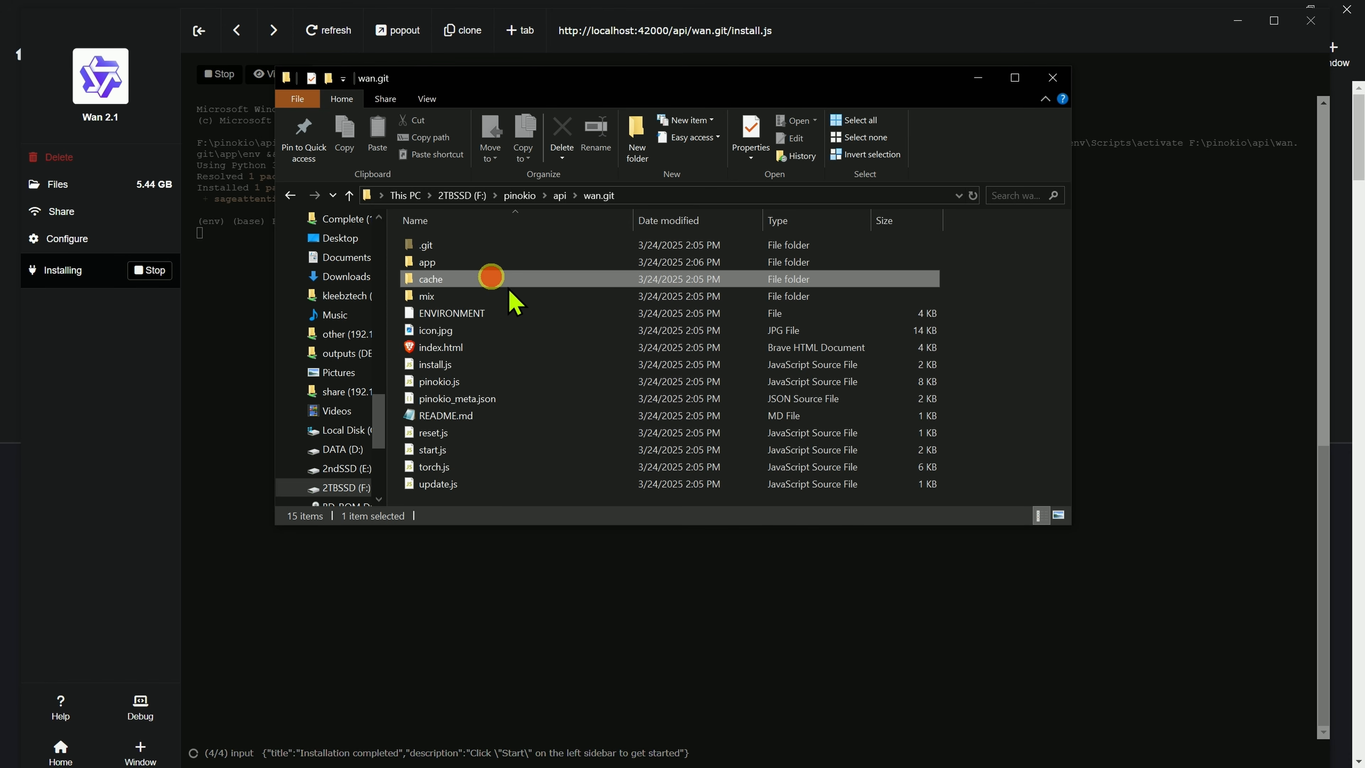
double_click(491, 278)
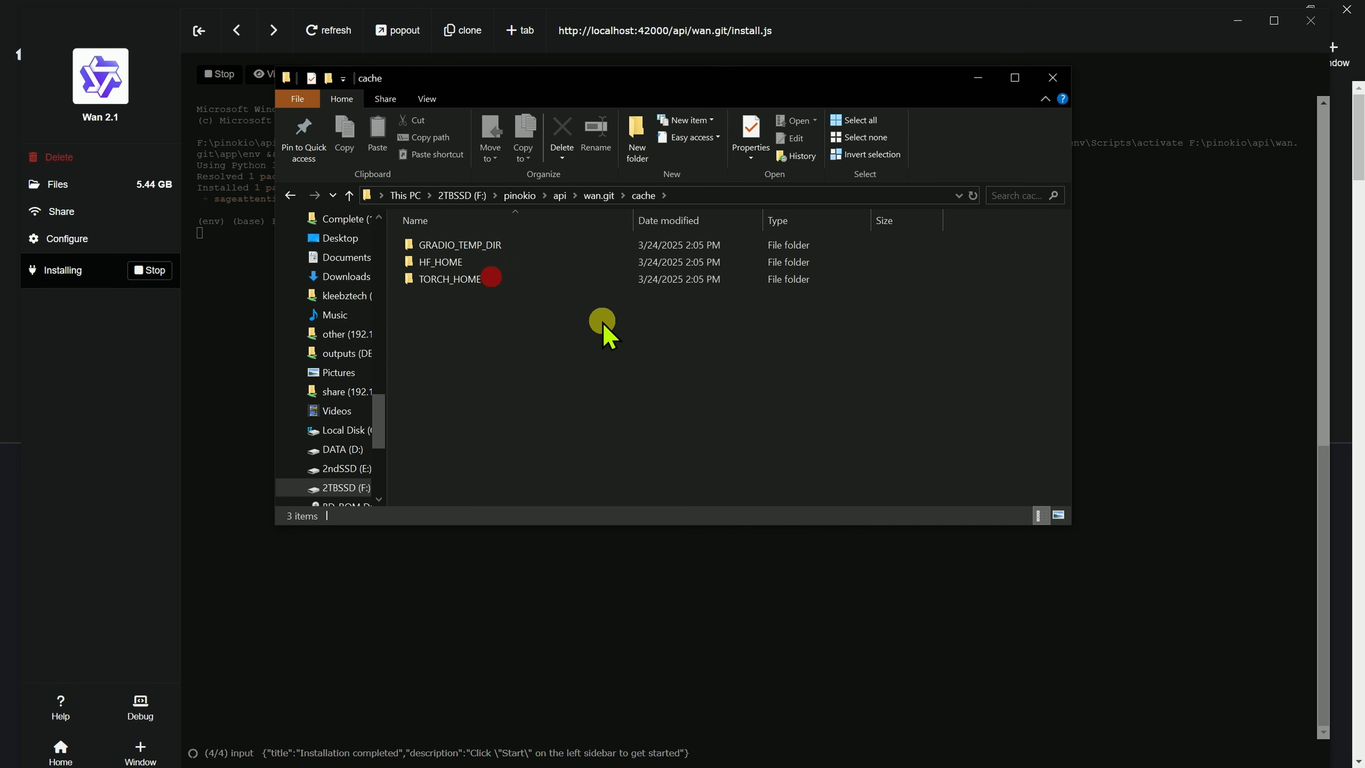
double_click(522, 245)
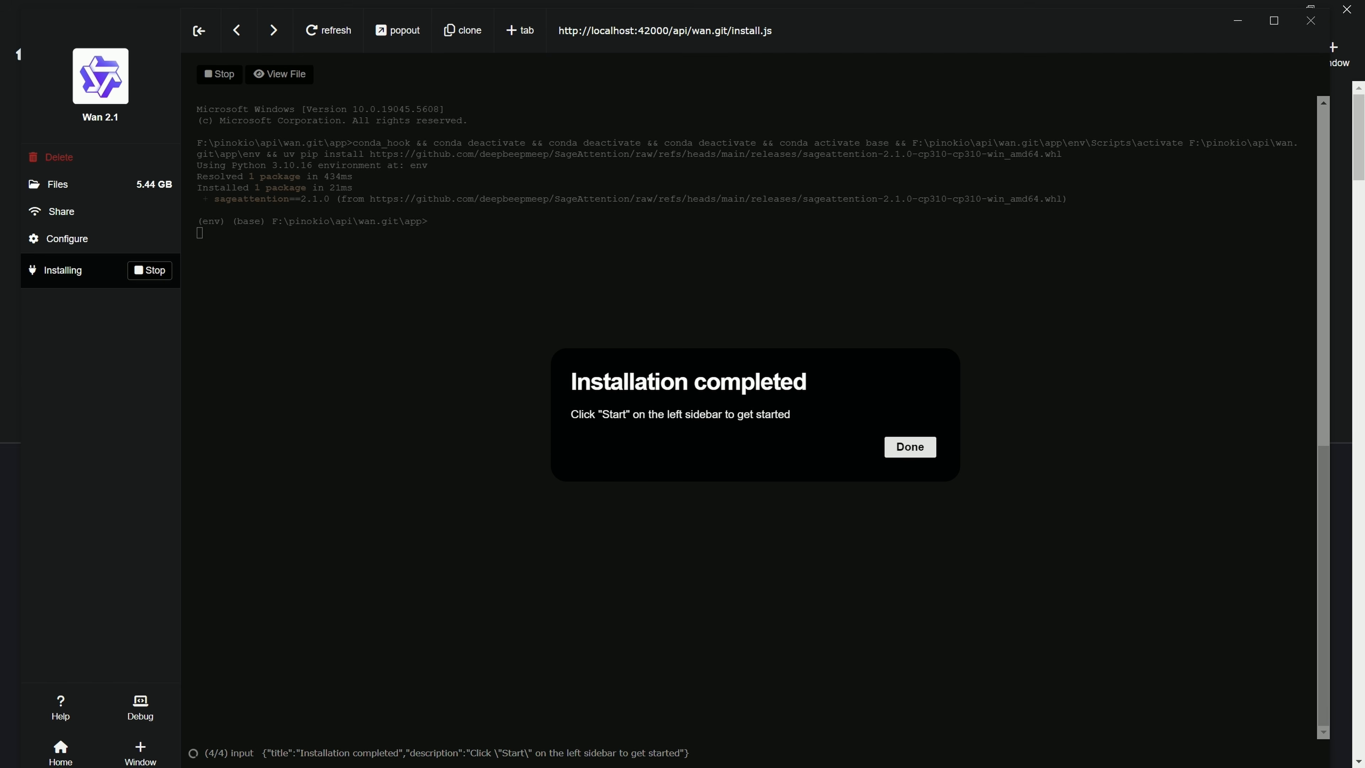
Step: Close the installation dialog, return to Pinokio's home list and open the installed Wan 2.1 app
left_click(913, 447)
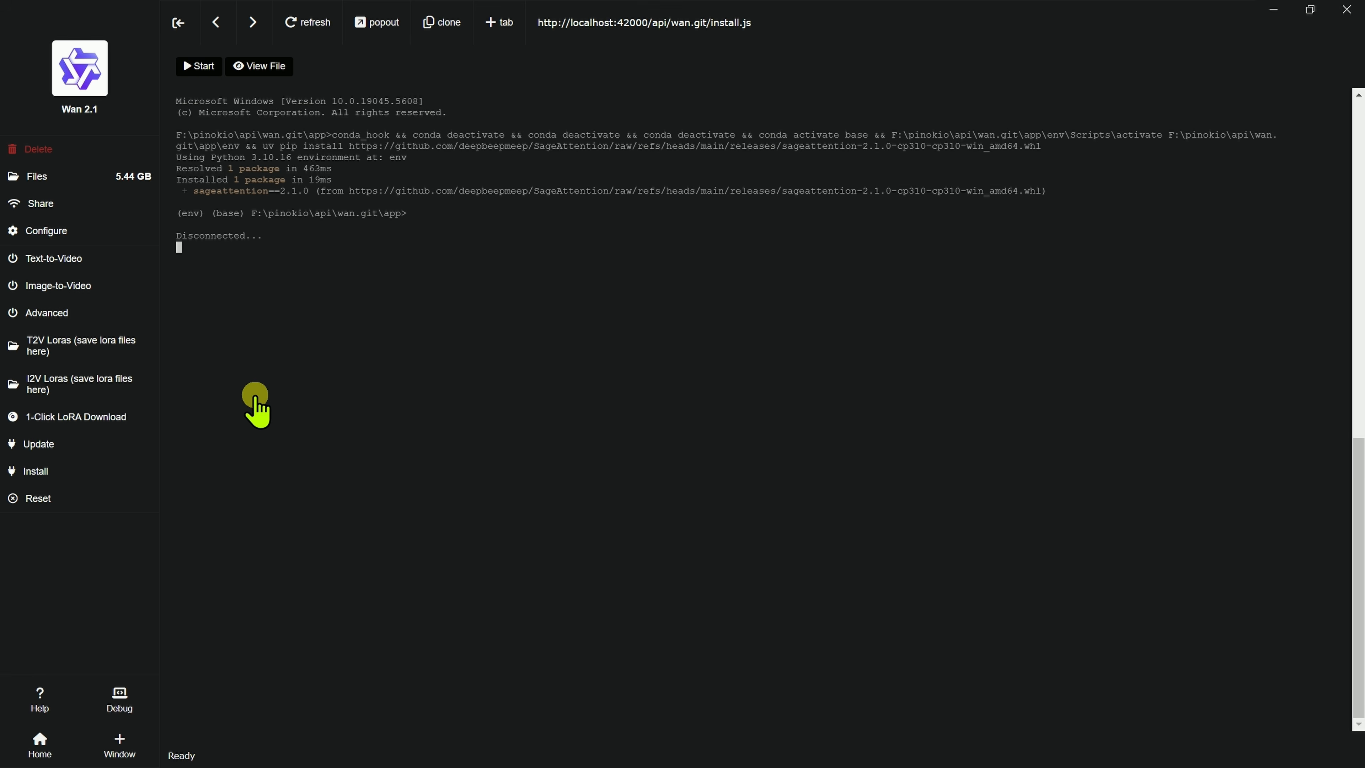
left_click(42, 740)
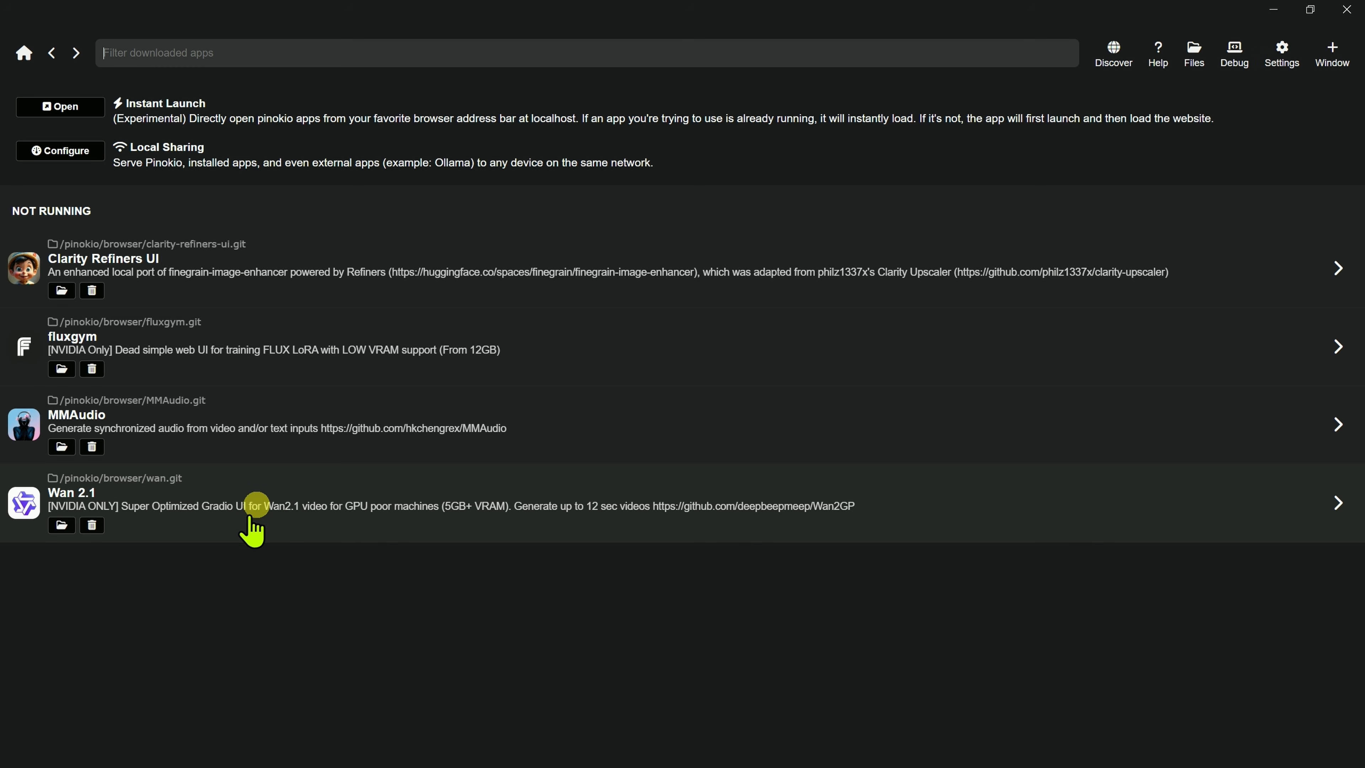
left_click(278, 487)
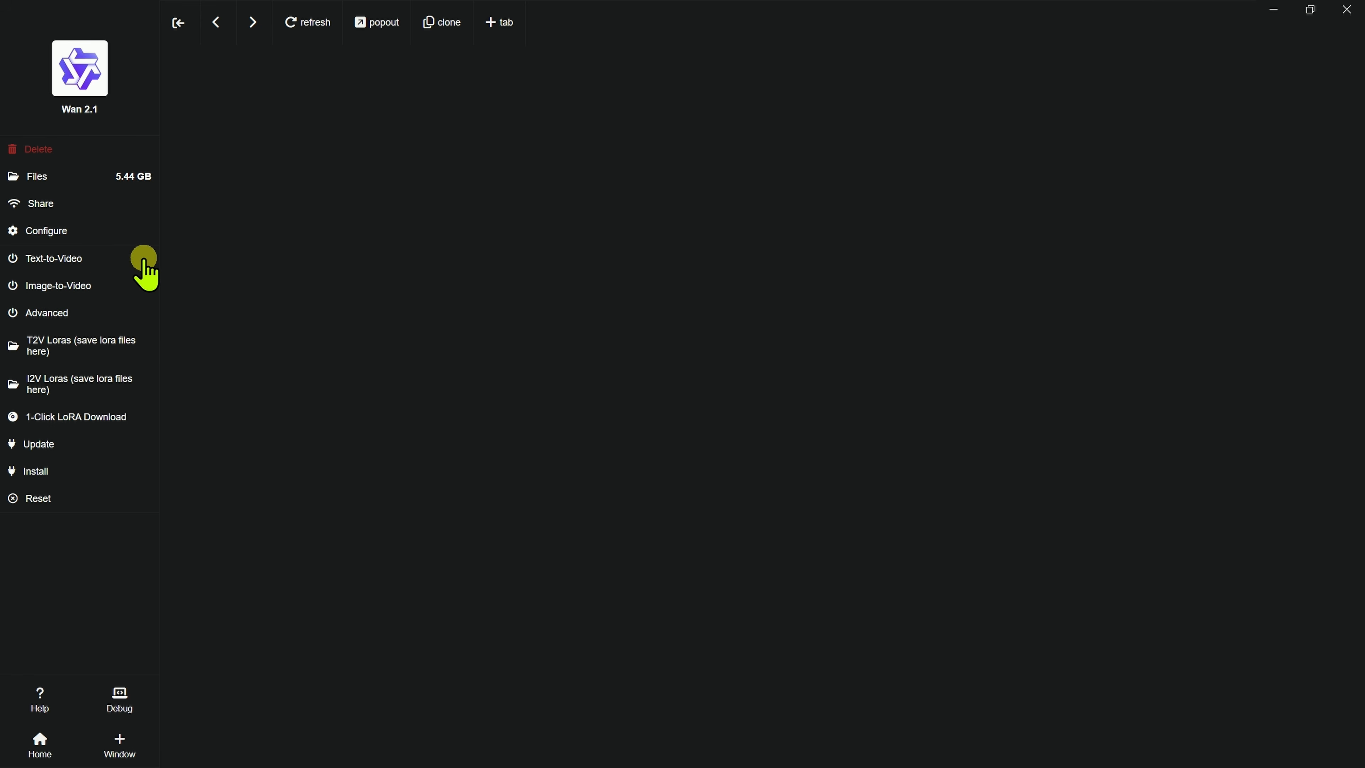
Step: Look over the advanced launch options and start Wan 2.1 in Image-to-Video mode
left_click(65, 313)
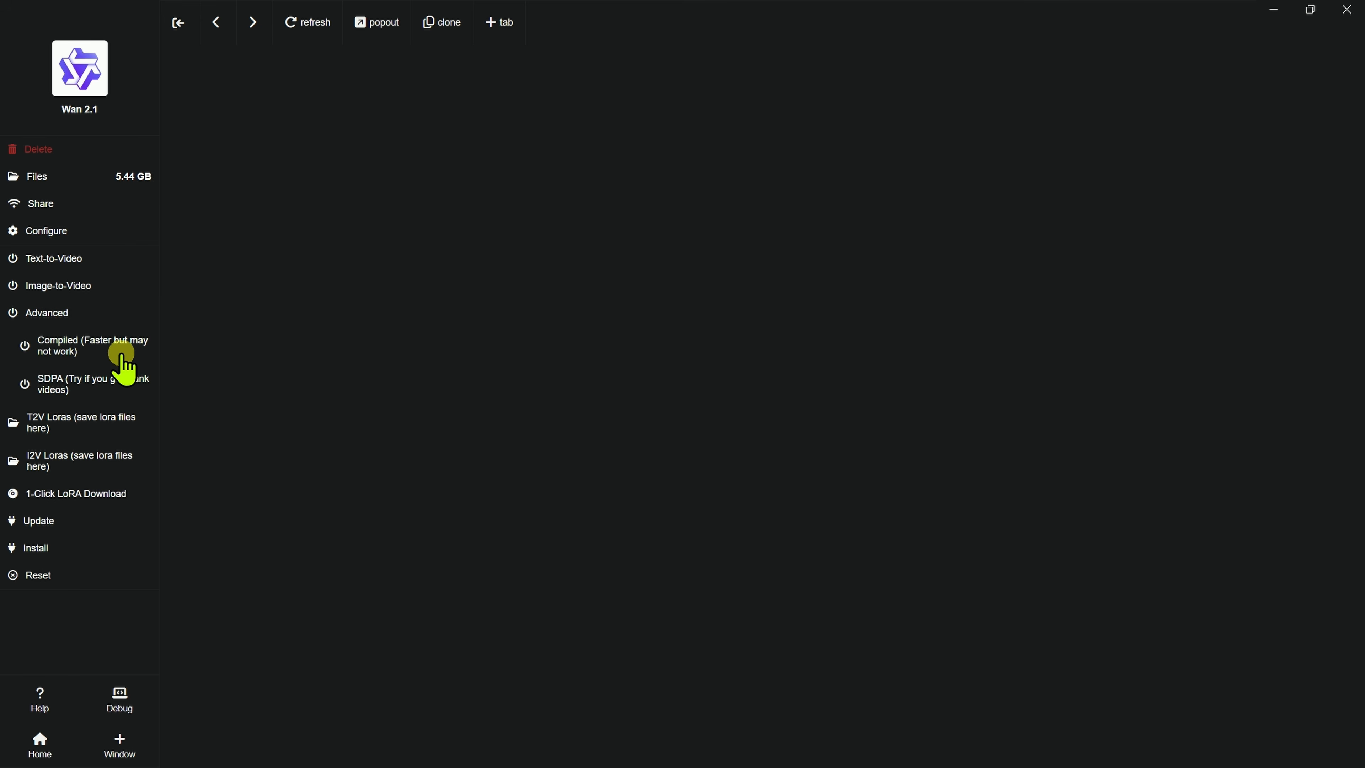
left_click(60, 316)
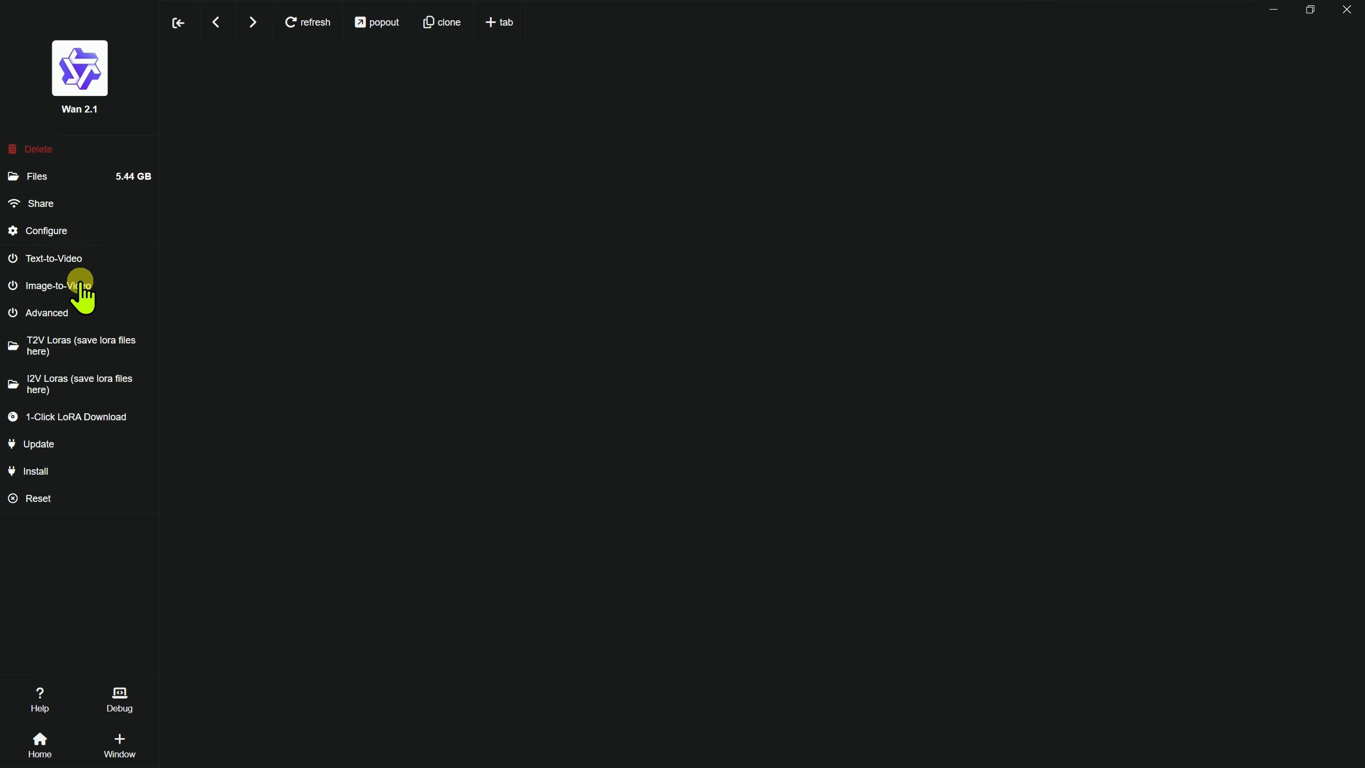
left_click(64, 284)
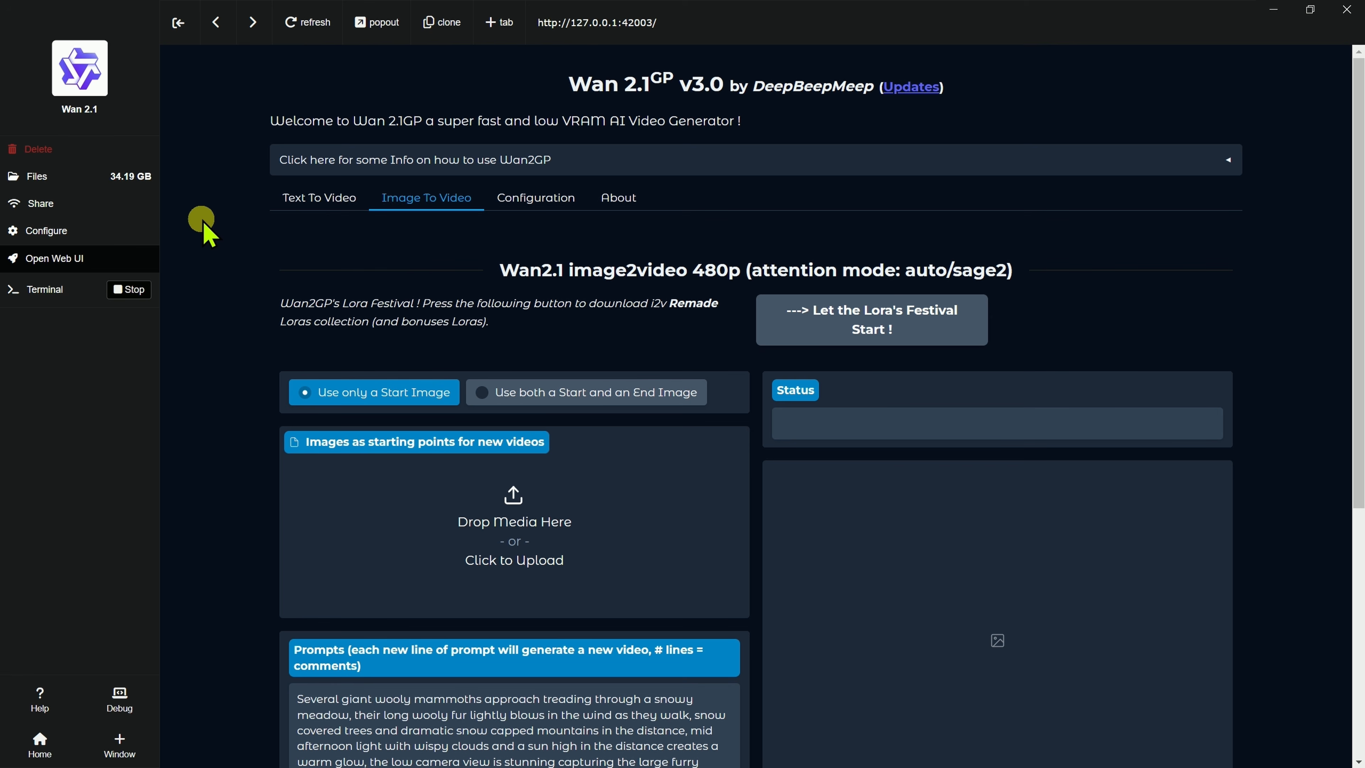
Step: Examine the launch terminal output and the Wan2GP usage information in the web interface
left_click(63, 293)
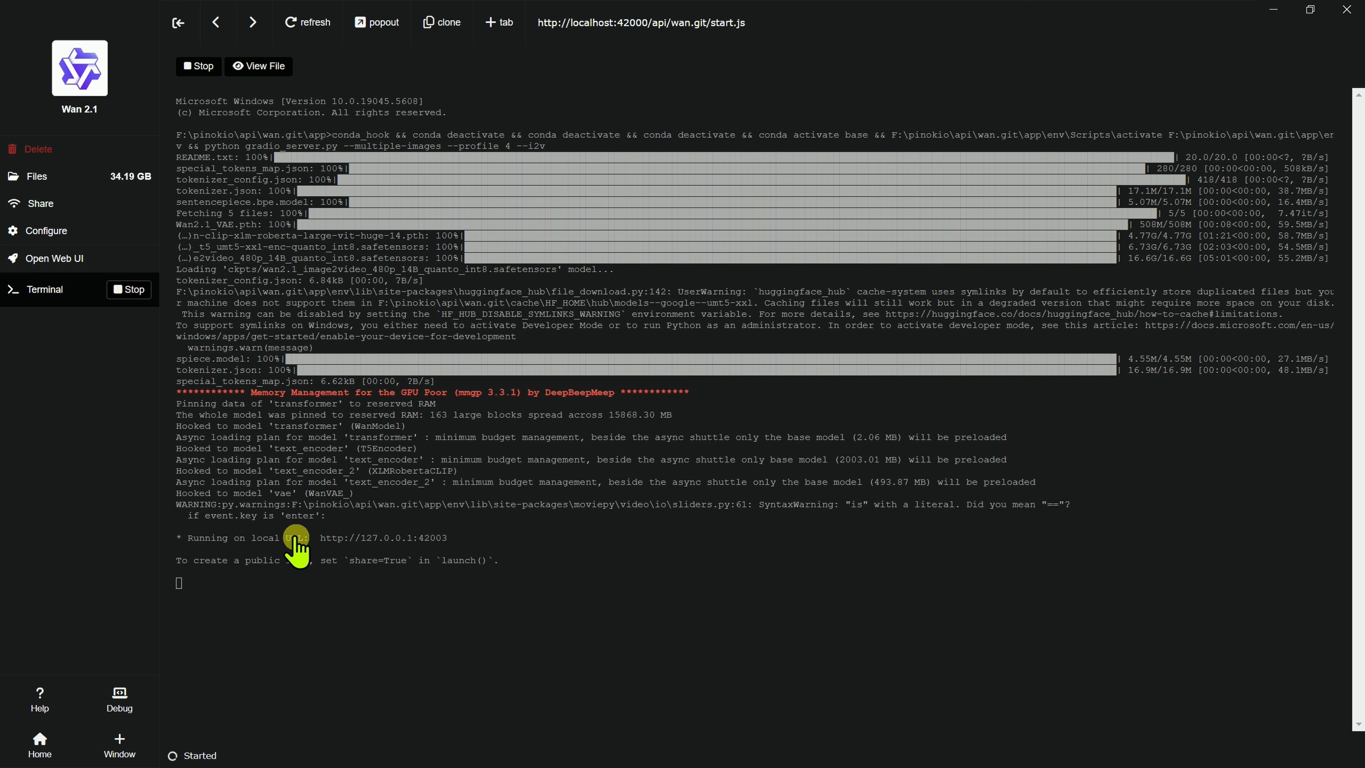
left_click(81, 259)
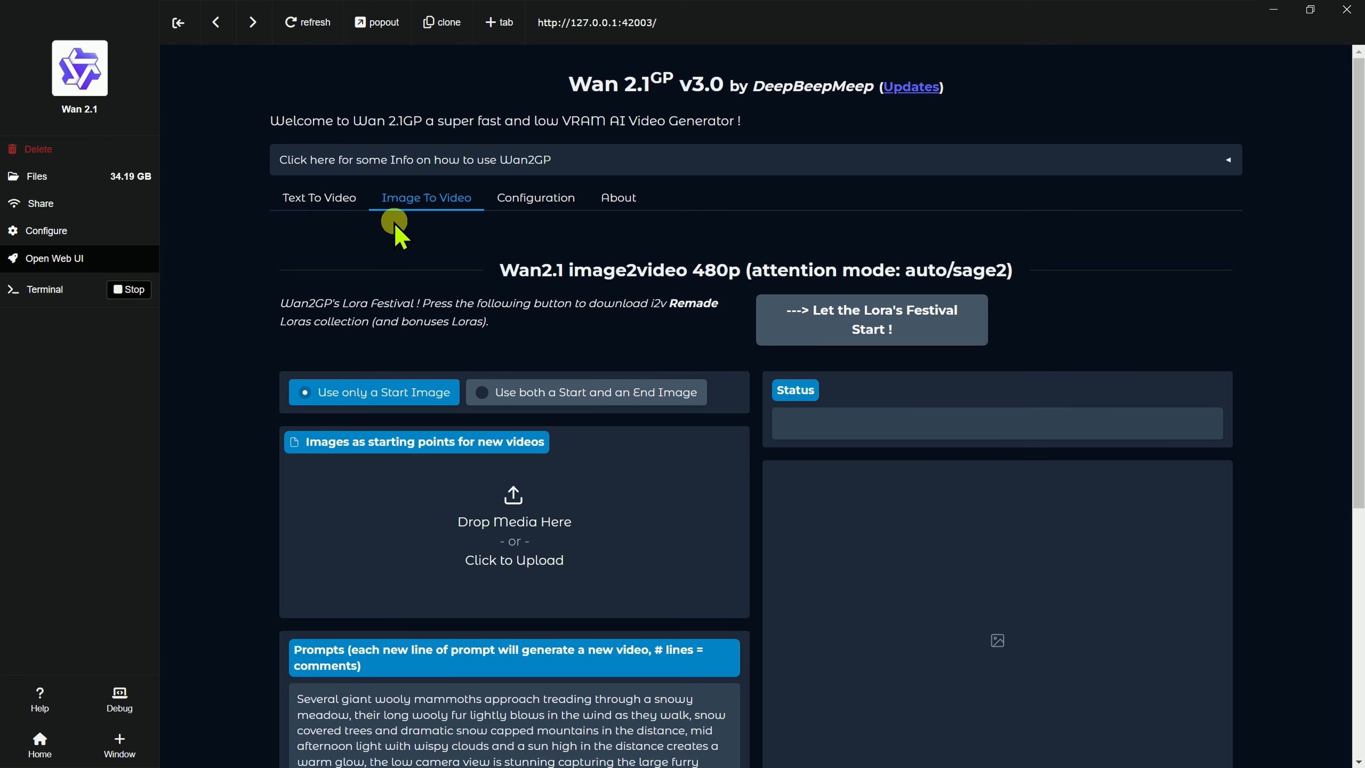
left_click(534, 200)
left_click(419, 199)
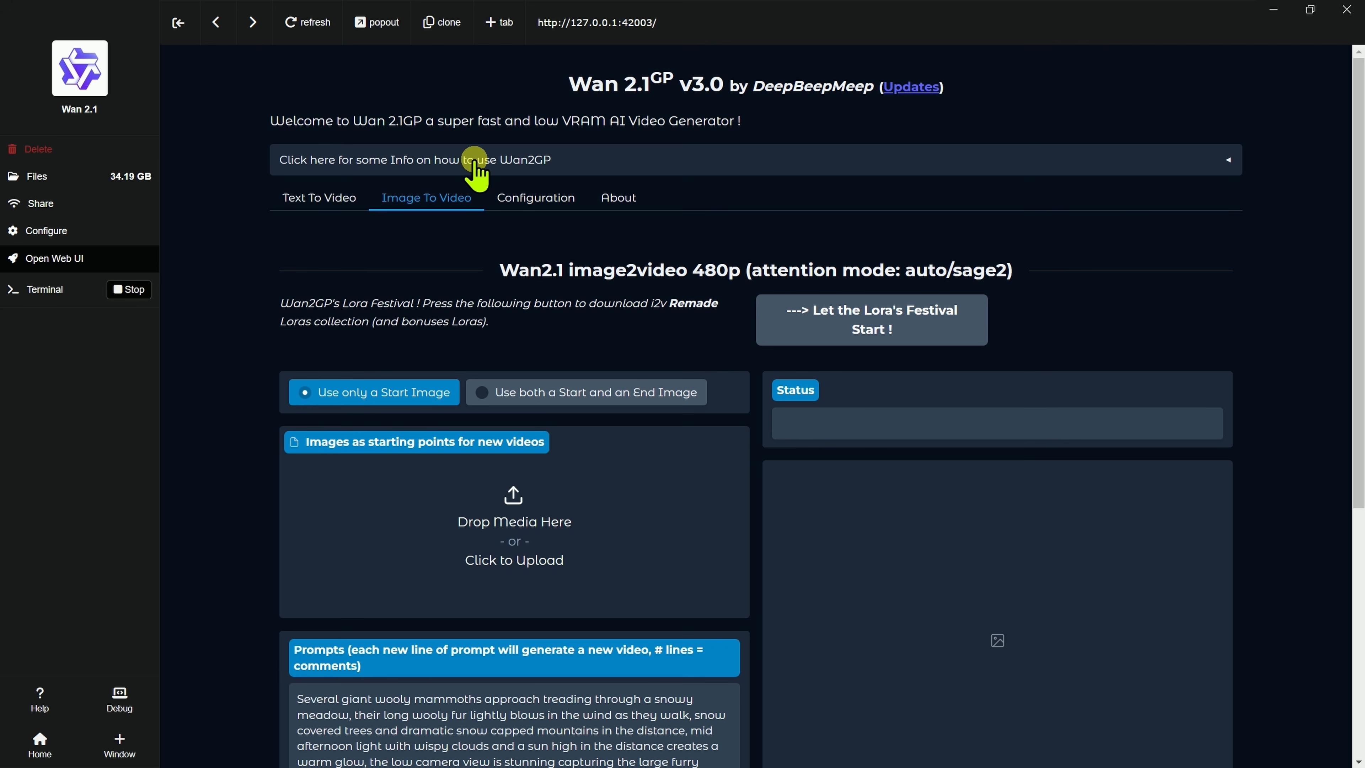
left_click(474, 159)
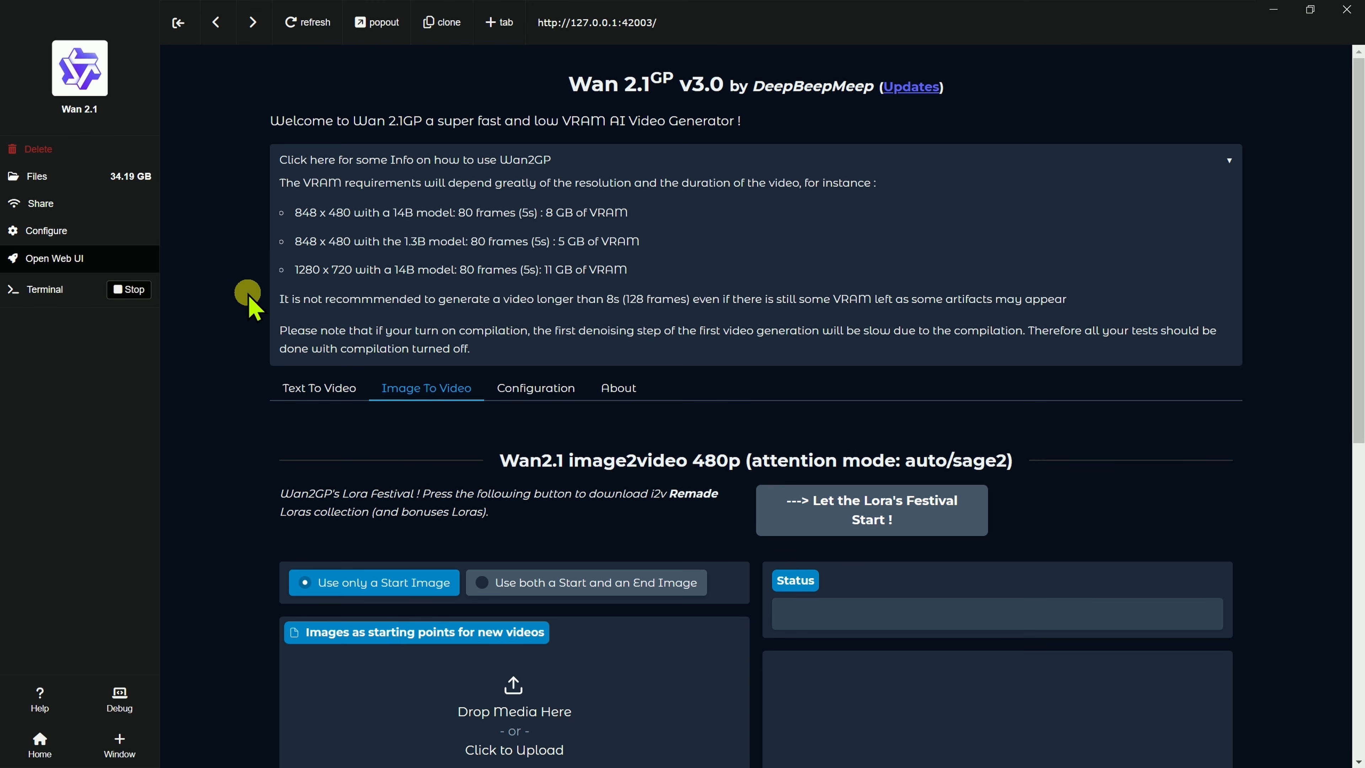
left_click(1220, 157)
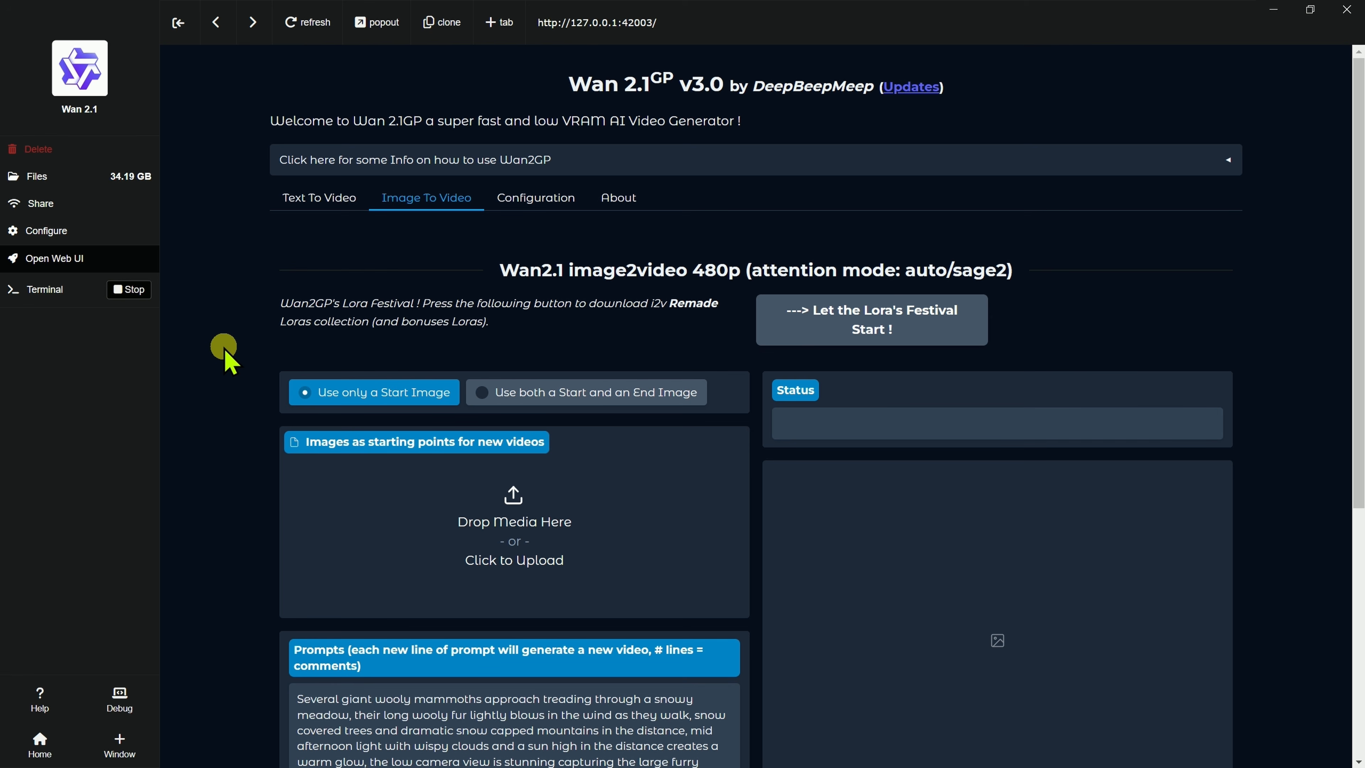
Step: Try the mode using both a start and an end image, view its upload areas, and return to only a start image
left_click(489, 398)
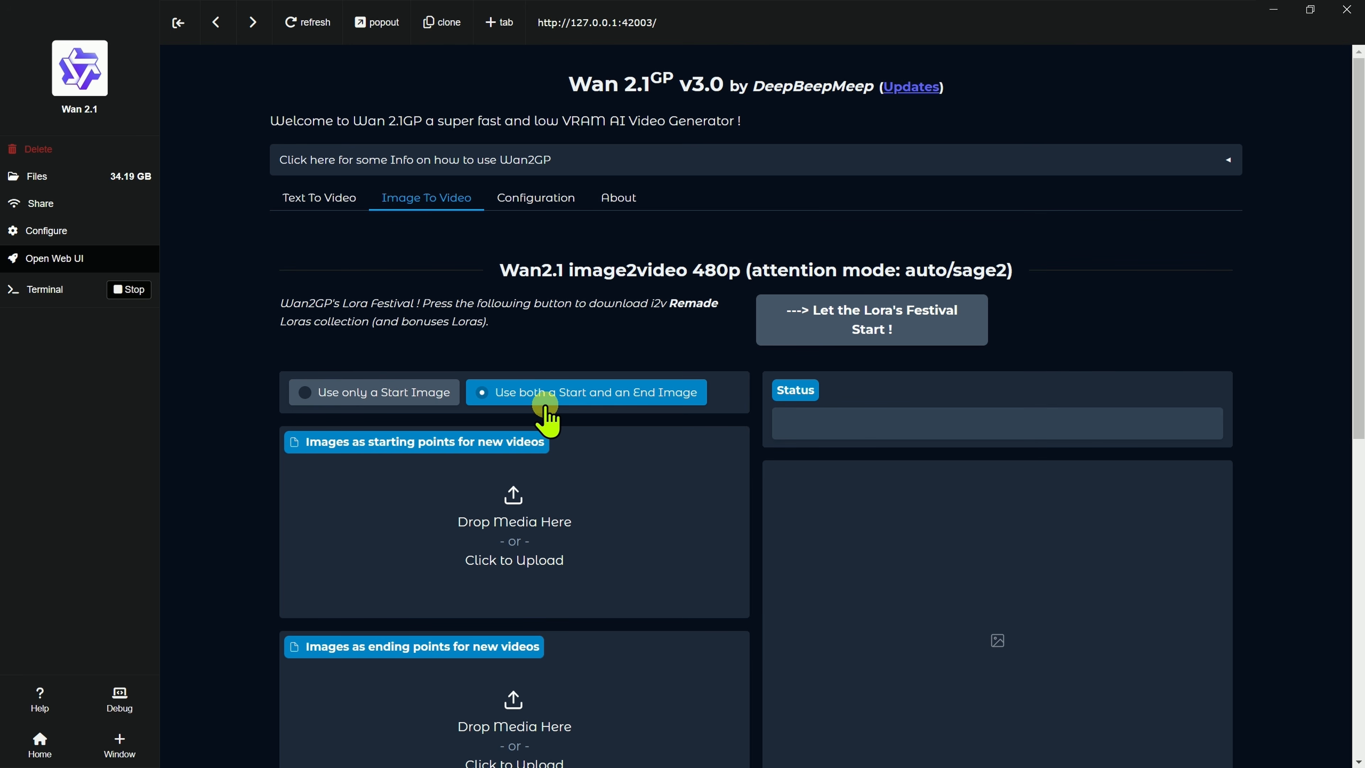
scroll(188, 442, "down", 5)
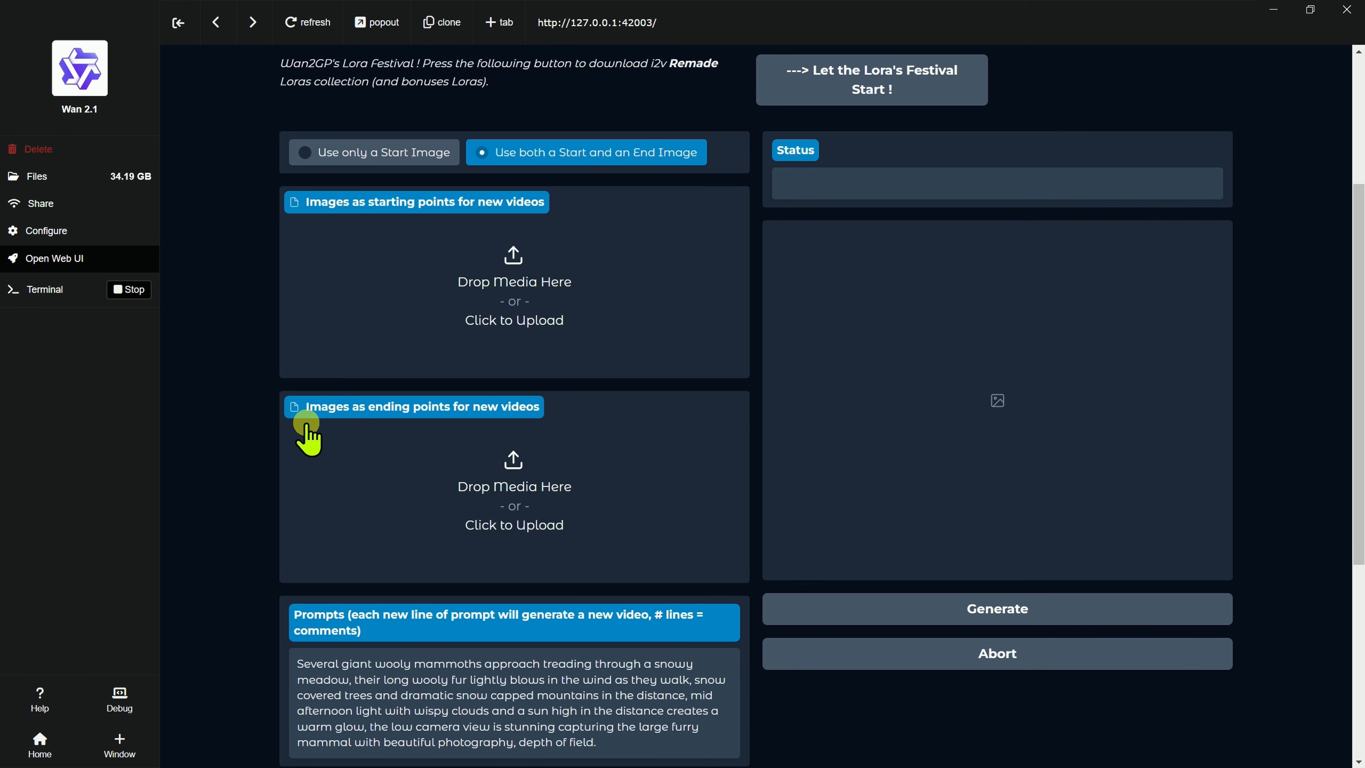
scroll(307, 433, "up", 3)
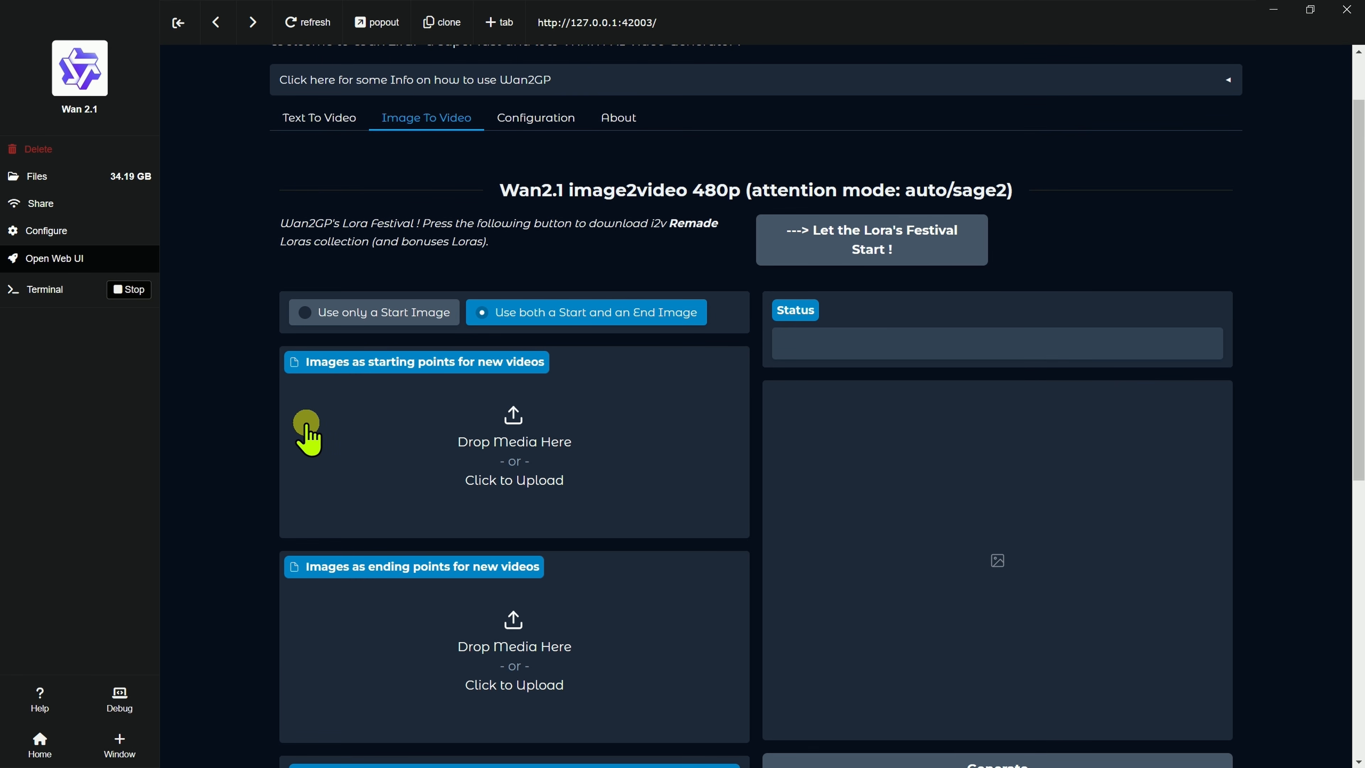
scroll(306, 430, "down", 2)
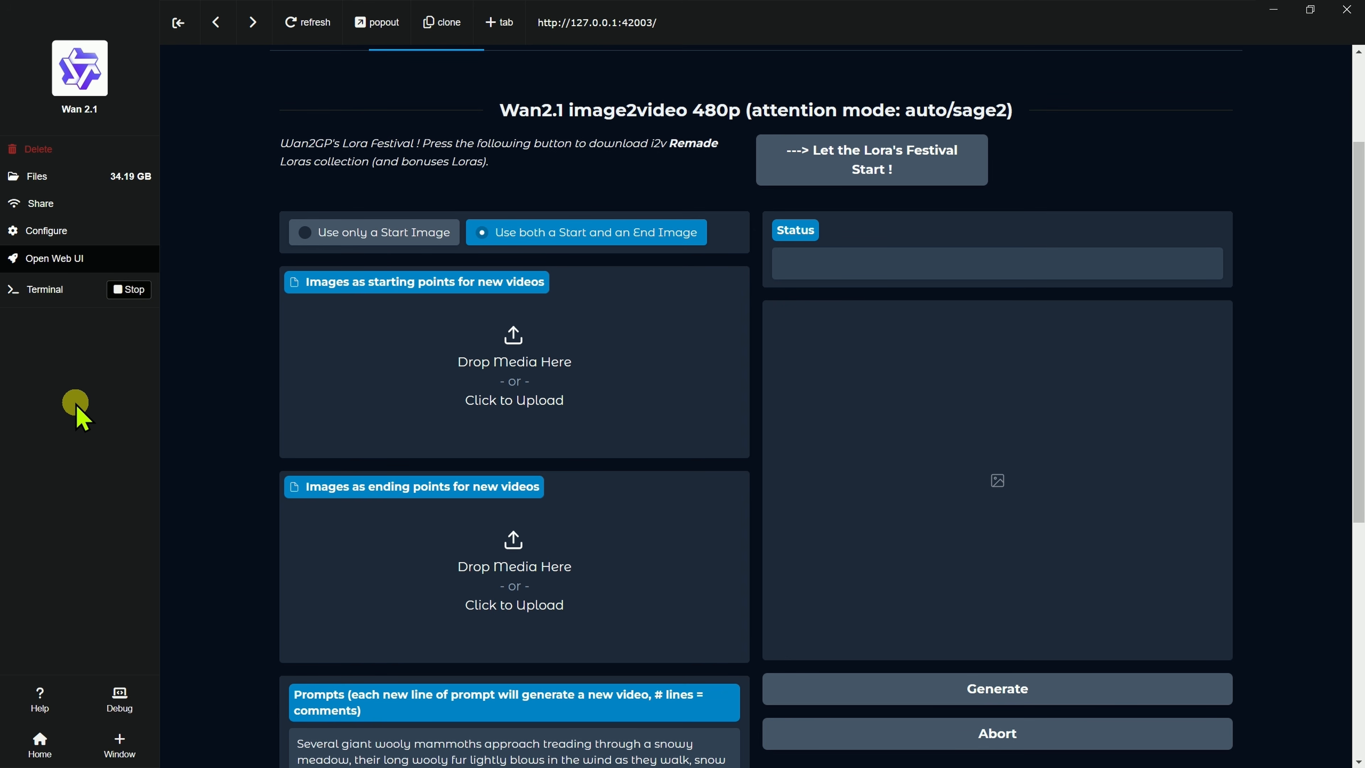
left_click(338, 232)
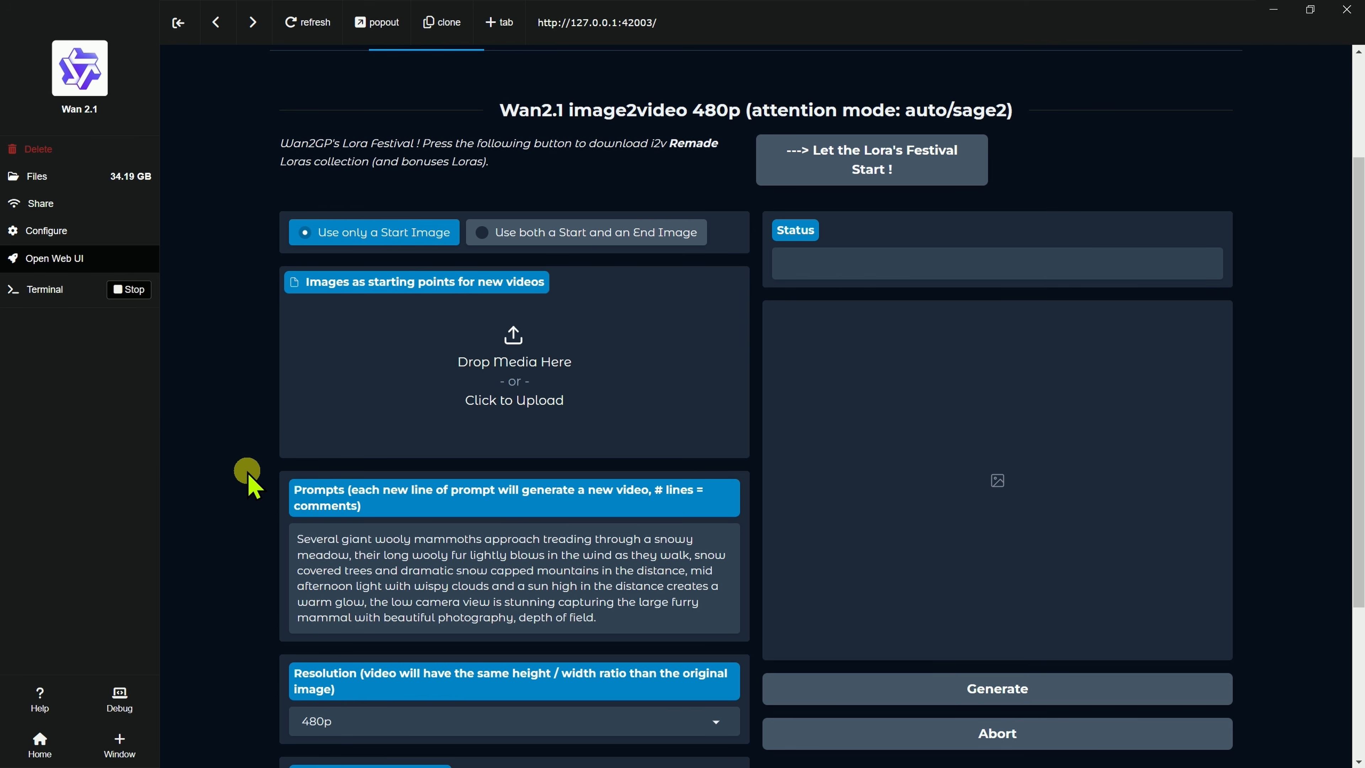
Step: Replace the default mammoth prompt with "a cat running" and "a dog running" on separate lines
left_click_drag(608, 617, 231, 514)
key("BackSpace")
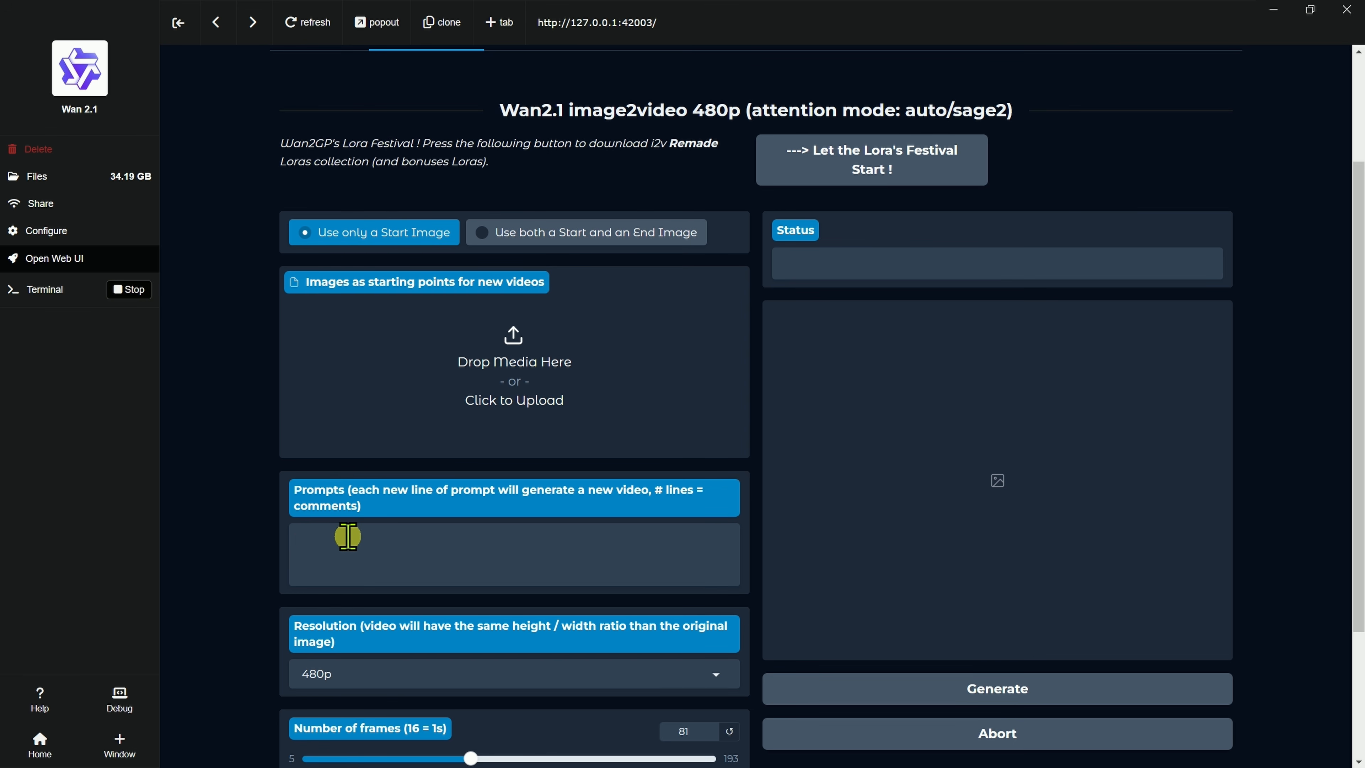
type("a cat runnining")
left_click(355, 539)
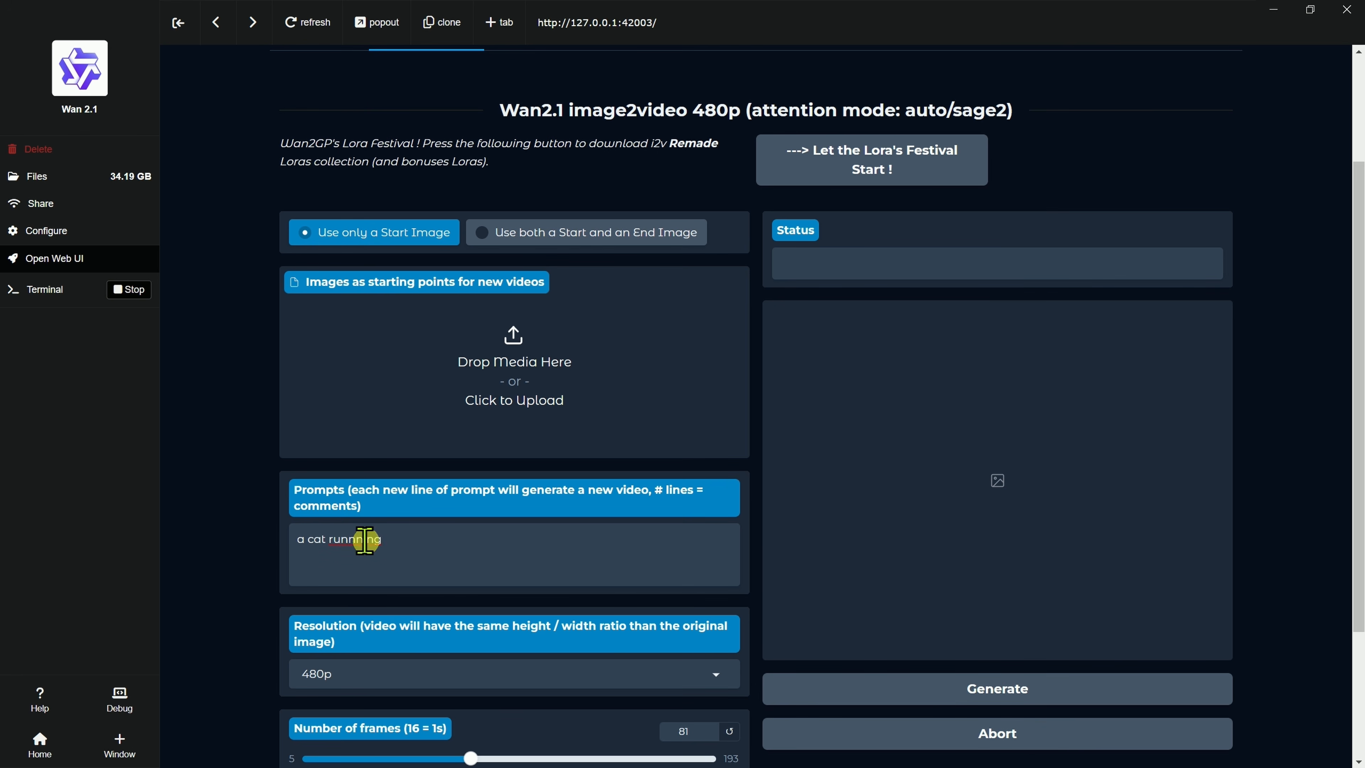
key("BackSpace")
left_click(410, 542)
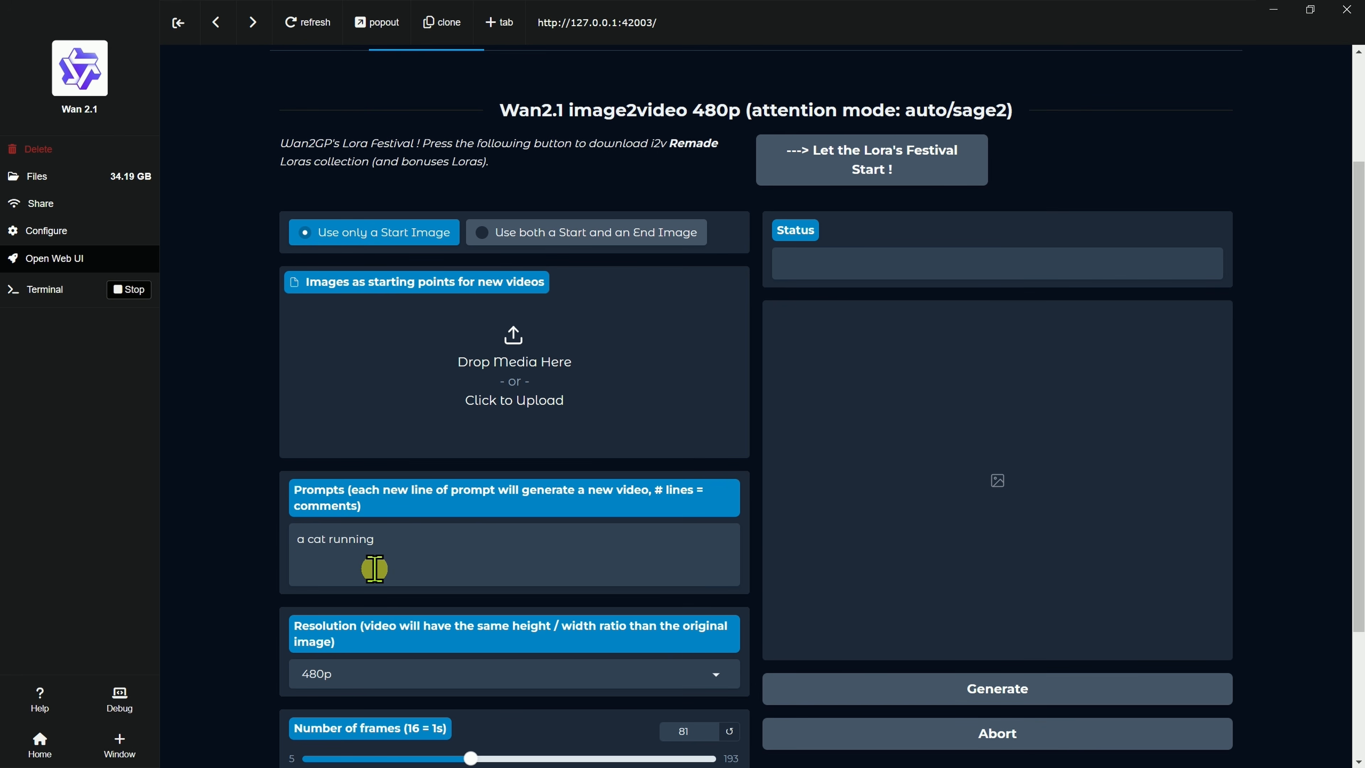
key("Return")
type("a dog running")
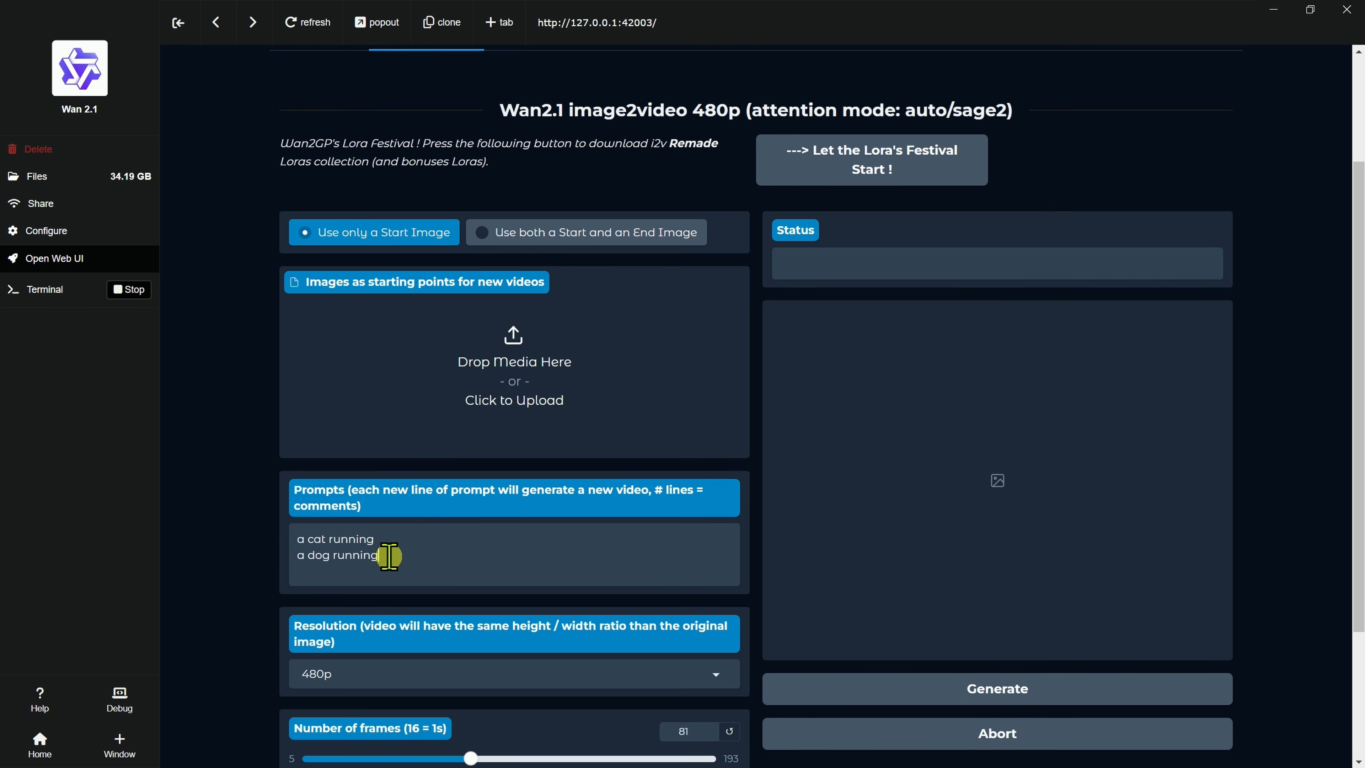
key("Return")
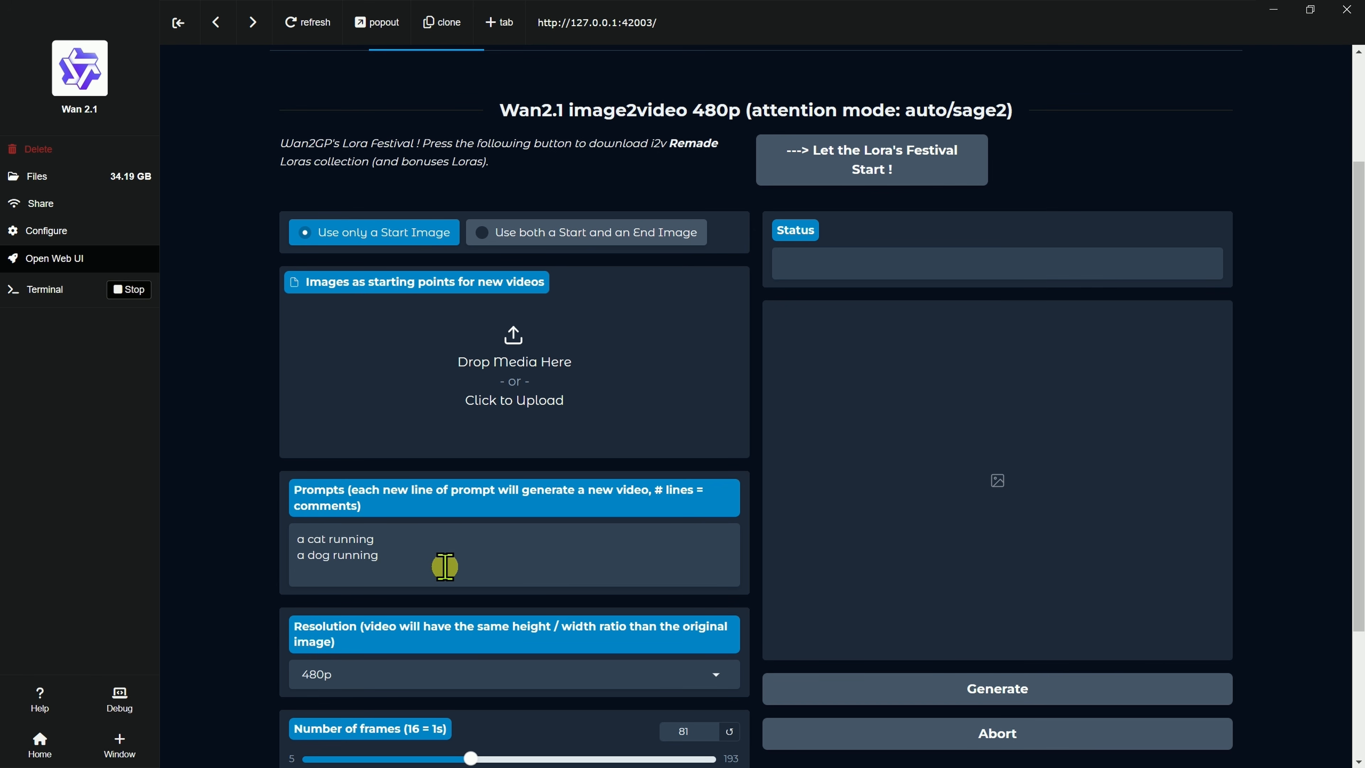
Step: Look at the available video resolution options and close the list without choosing another one
scroll(322, 511, "down", 3)
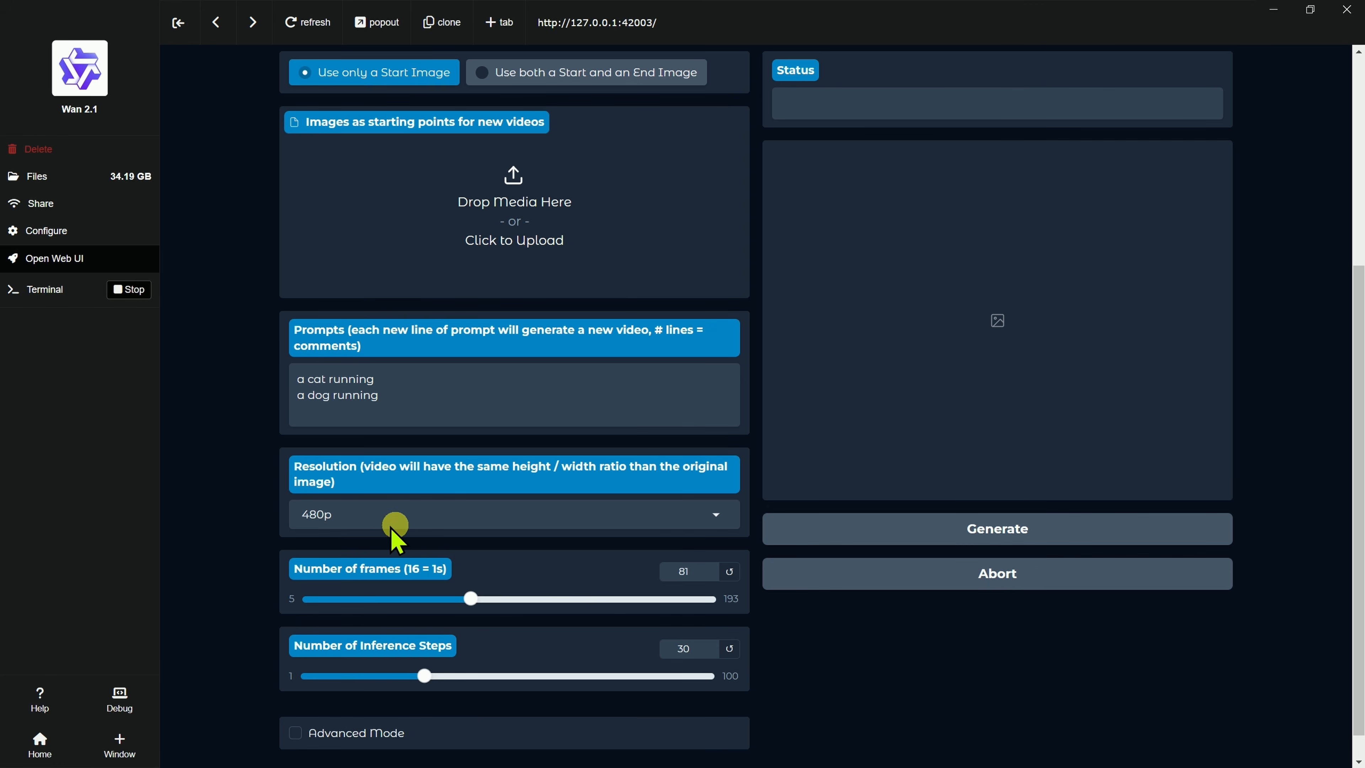
left_click(412, 519)
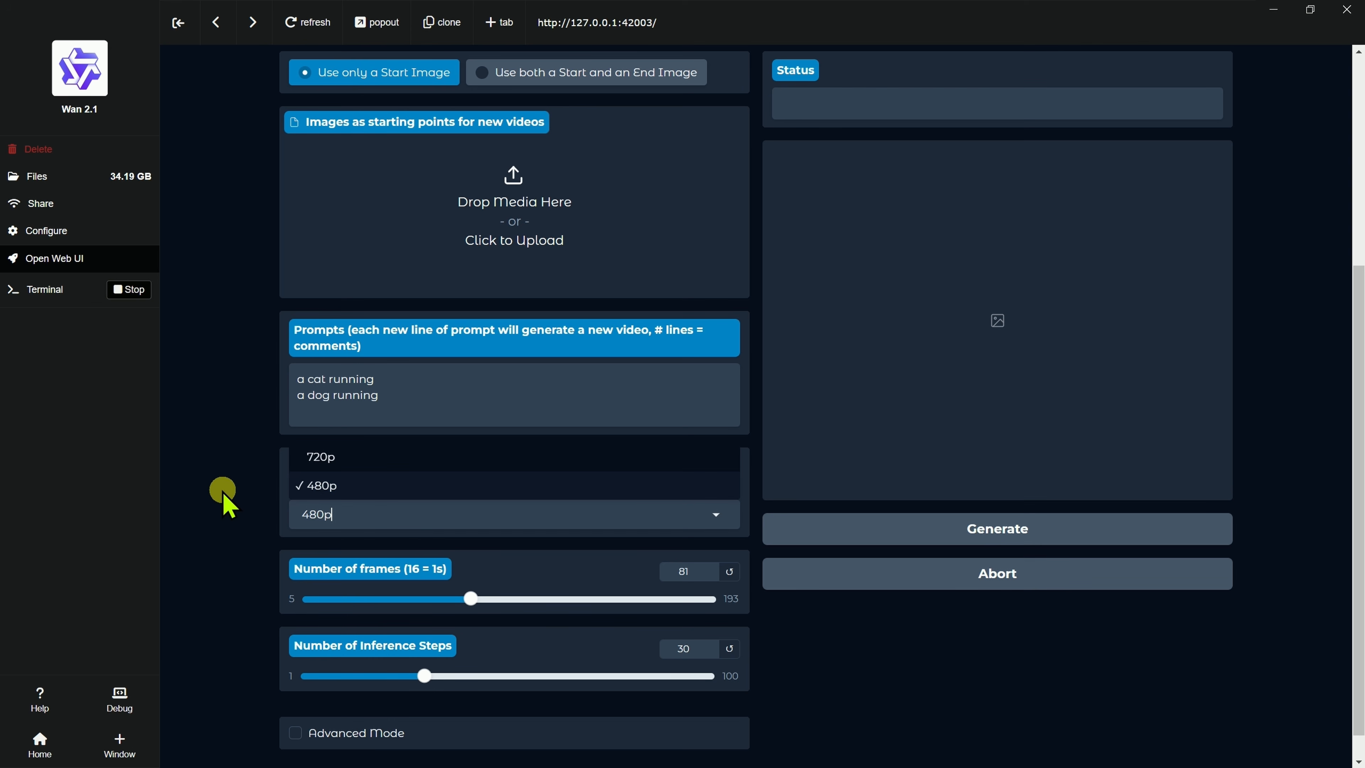
left_click(207, 478)
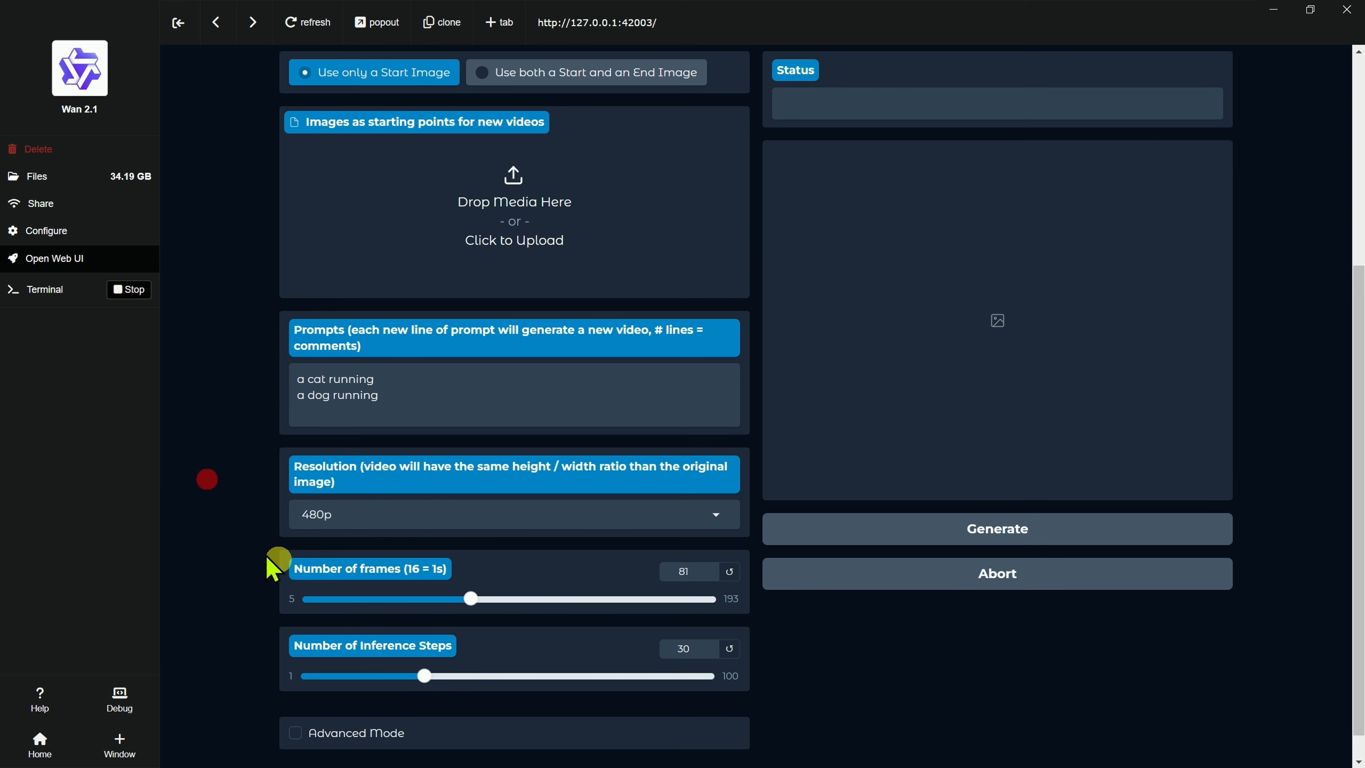
Step: Set the number of inference steps to 40
scroll(274, 567, "up", 4)
scroll(244, 549, "down", 5)
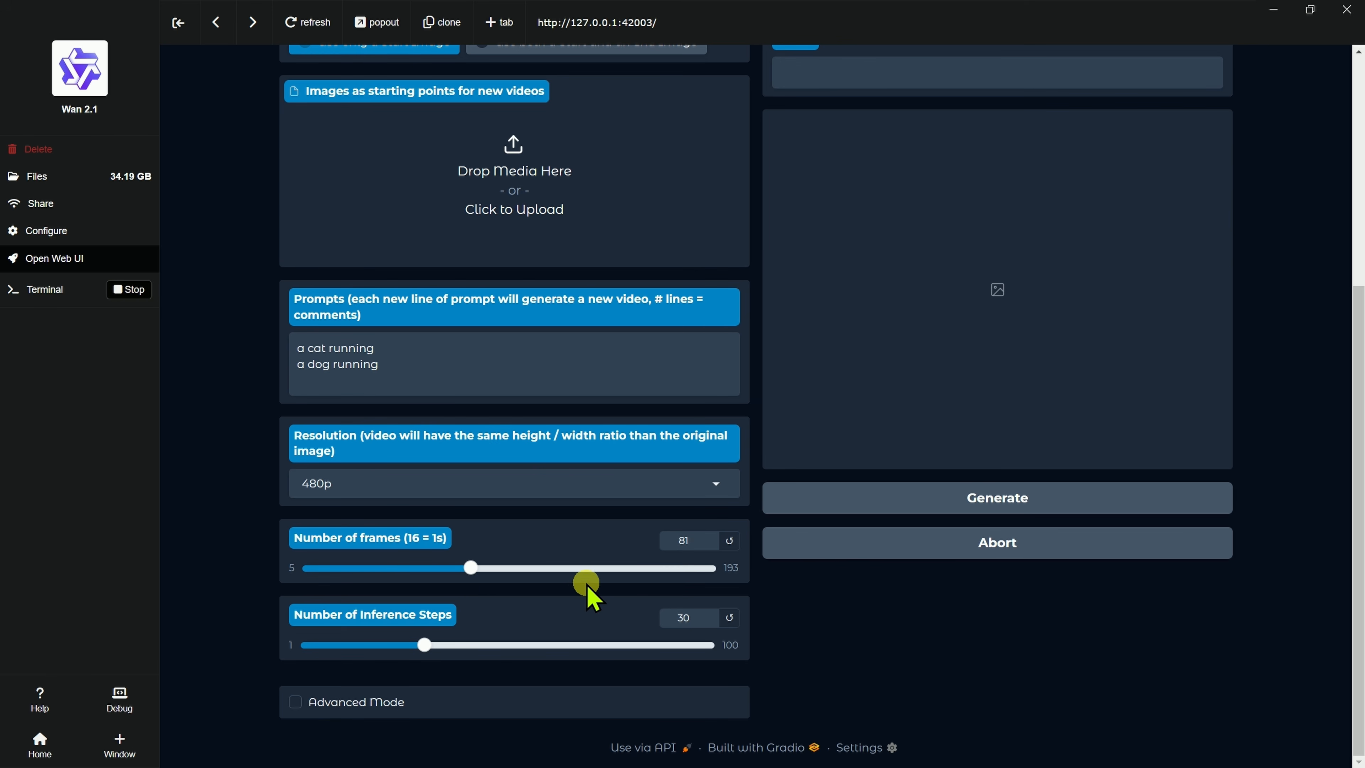
mouse_move(475, 571)
left_mouse_down()
mouse_move(693, 570)
mouse_move(446, 571)
mouse_move(476, 571)
left_mouse_up()
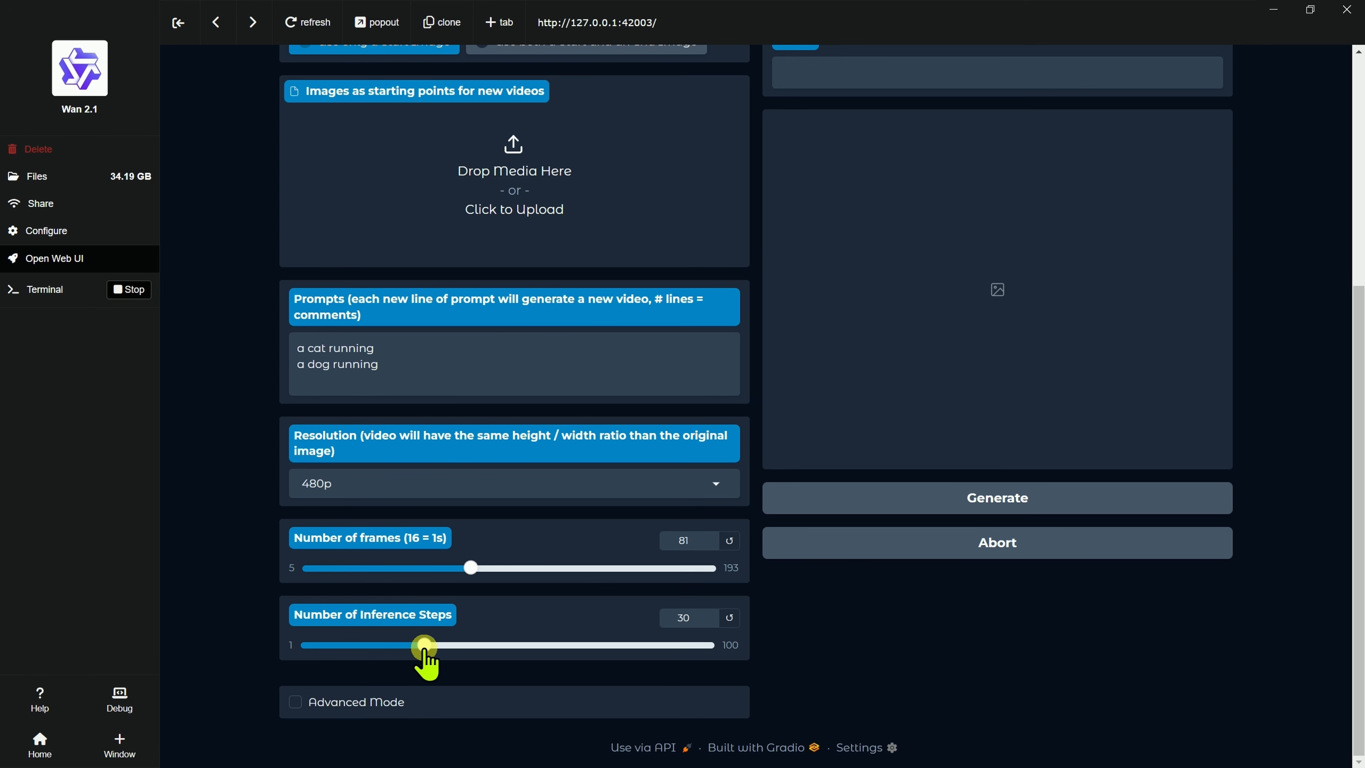
left_click_drag(424, 647, 466, 647)
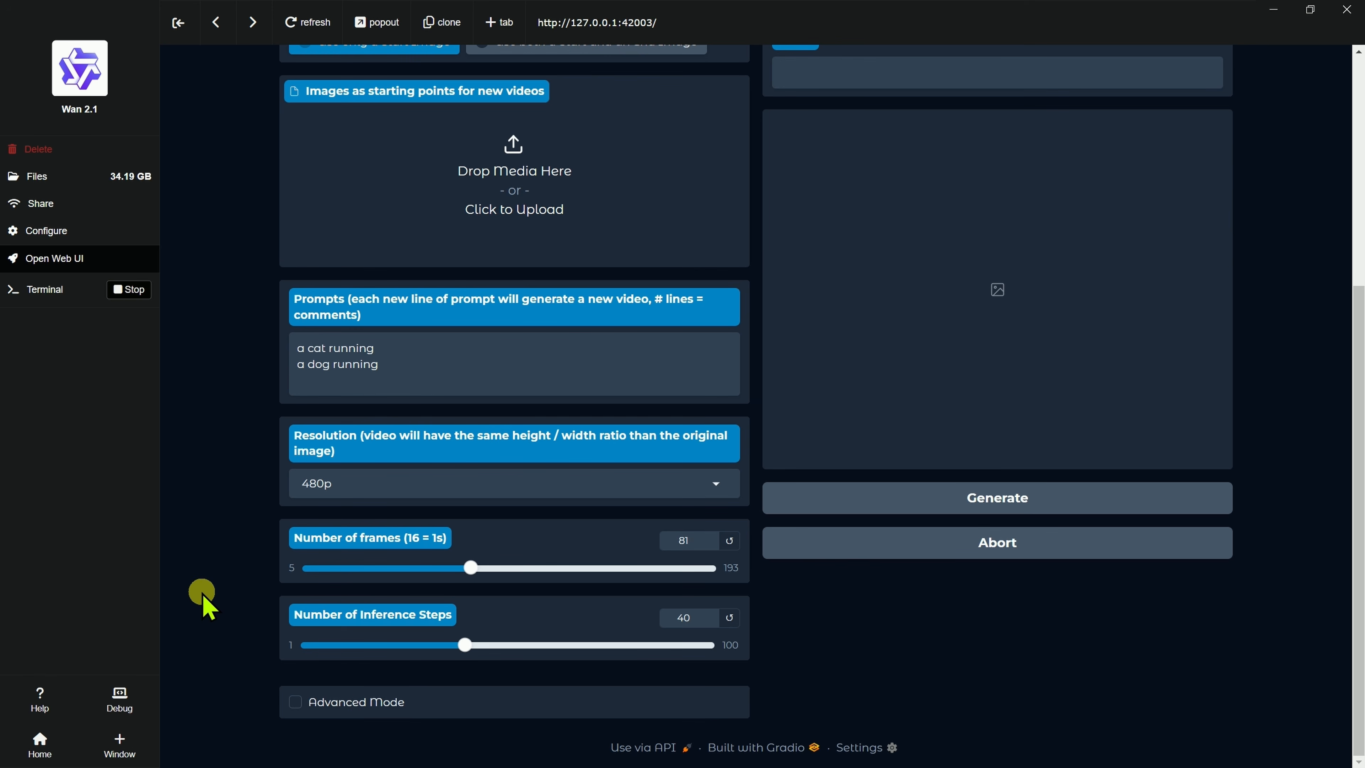
Step: Add the picture of the spider-like creature on a baking pan as the start image for the new video
scroll(851, 653, "up", 3)
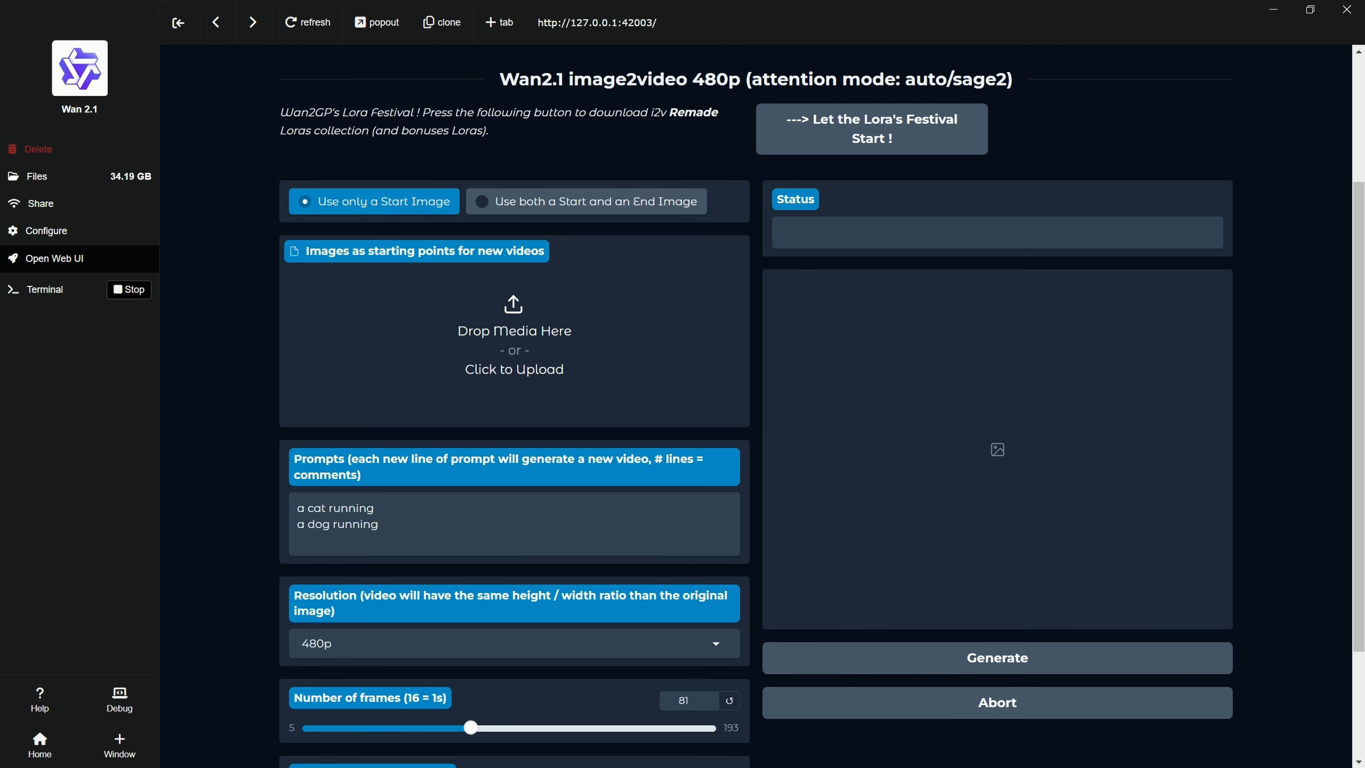
left_click_drag(327, 372, 476, 339)
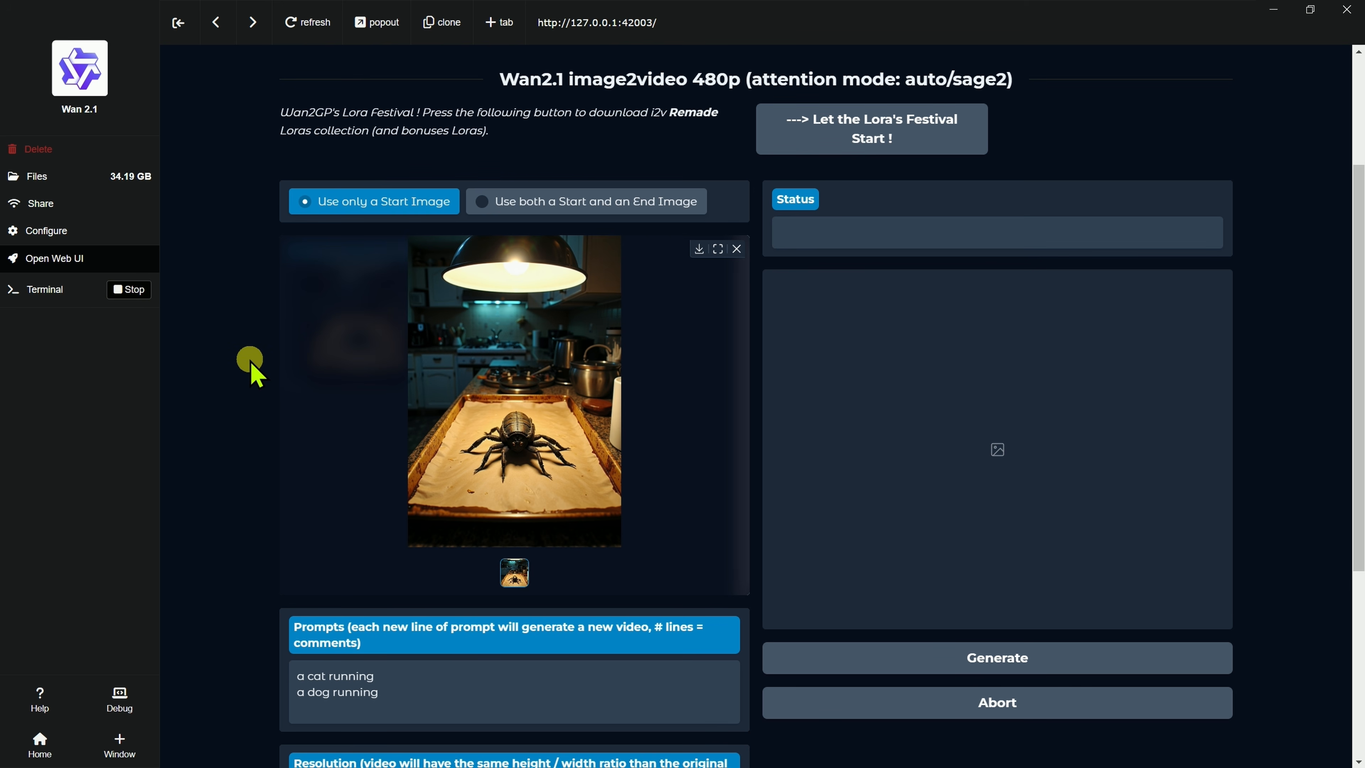
Step: Replace the prompts with "a creature crawling around on parchment paper on a pan, fluid and dynamic motion"
scroll(251, 371, "down", 1)
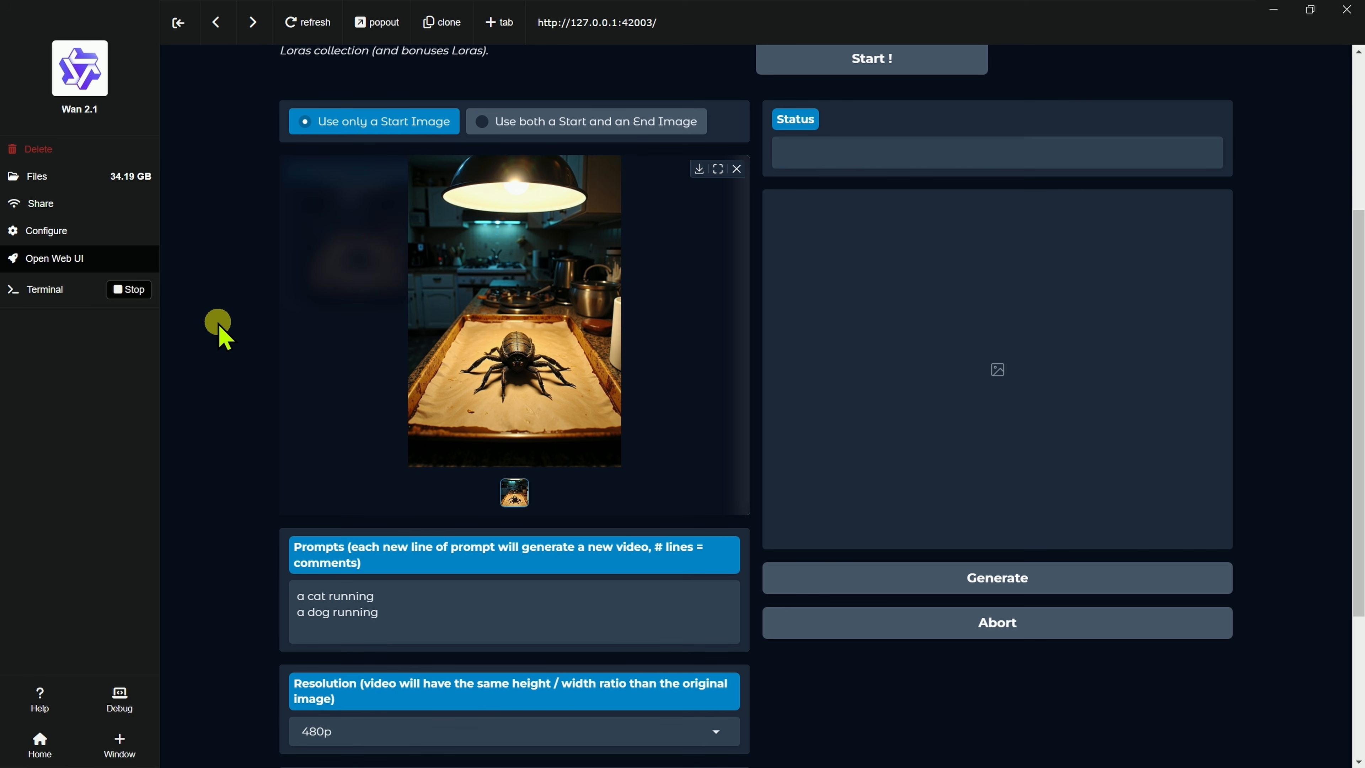
left_click_drag(412, 613, 261, 633)
key("BackSpace")
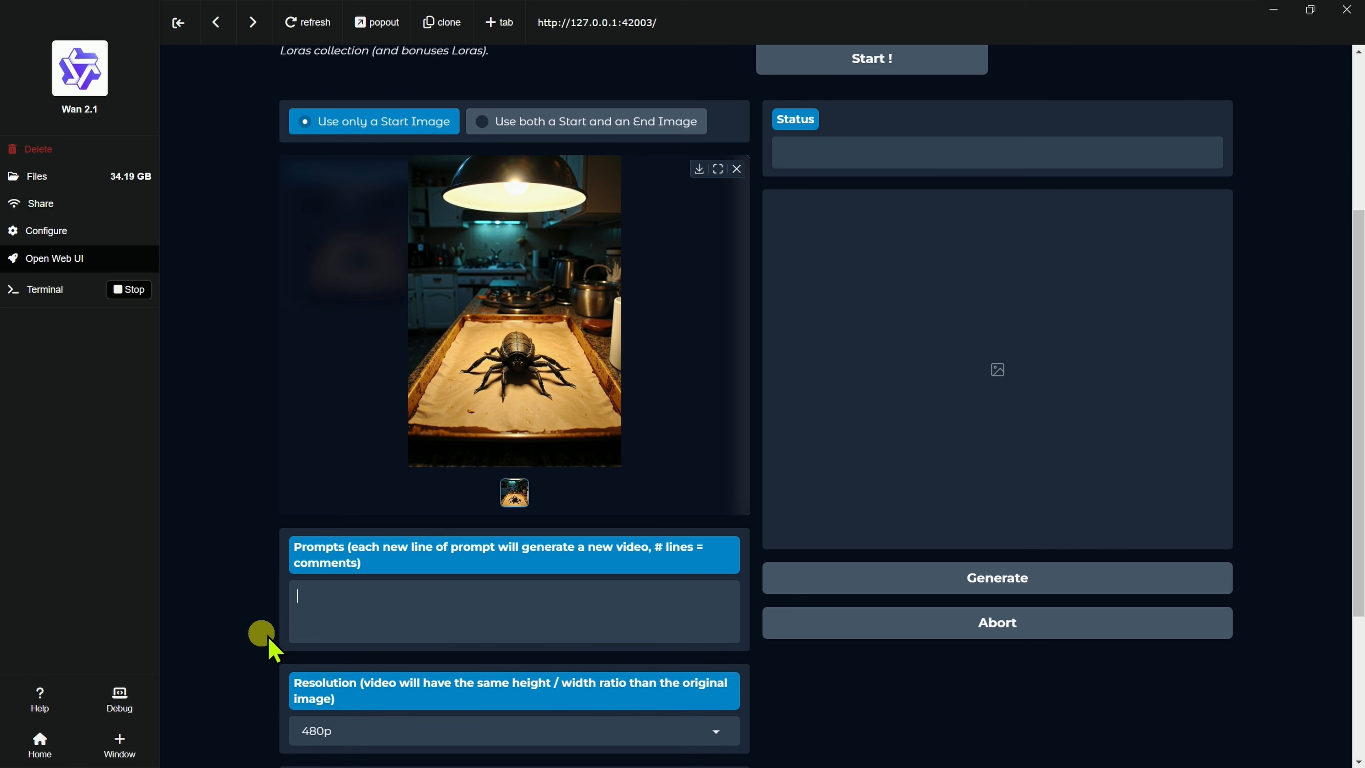
left_click(317, 592)
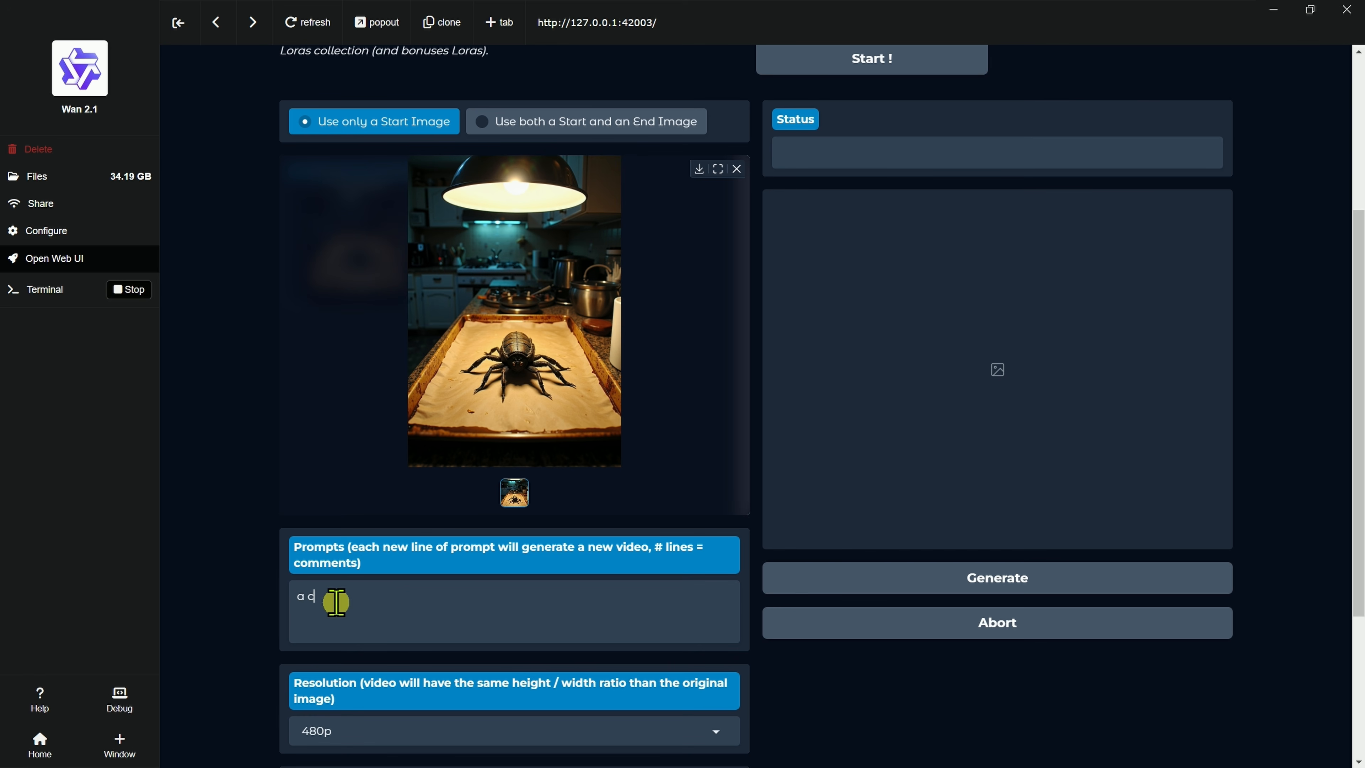
type("a creature crawling around on parchment paper on a pan, fluid and dynamic motion")
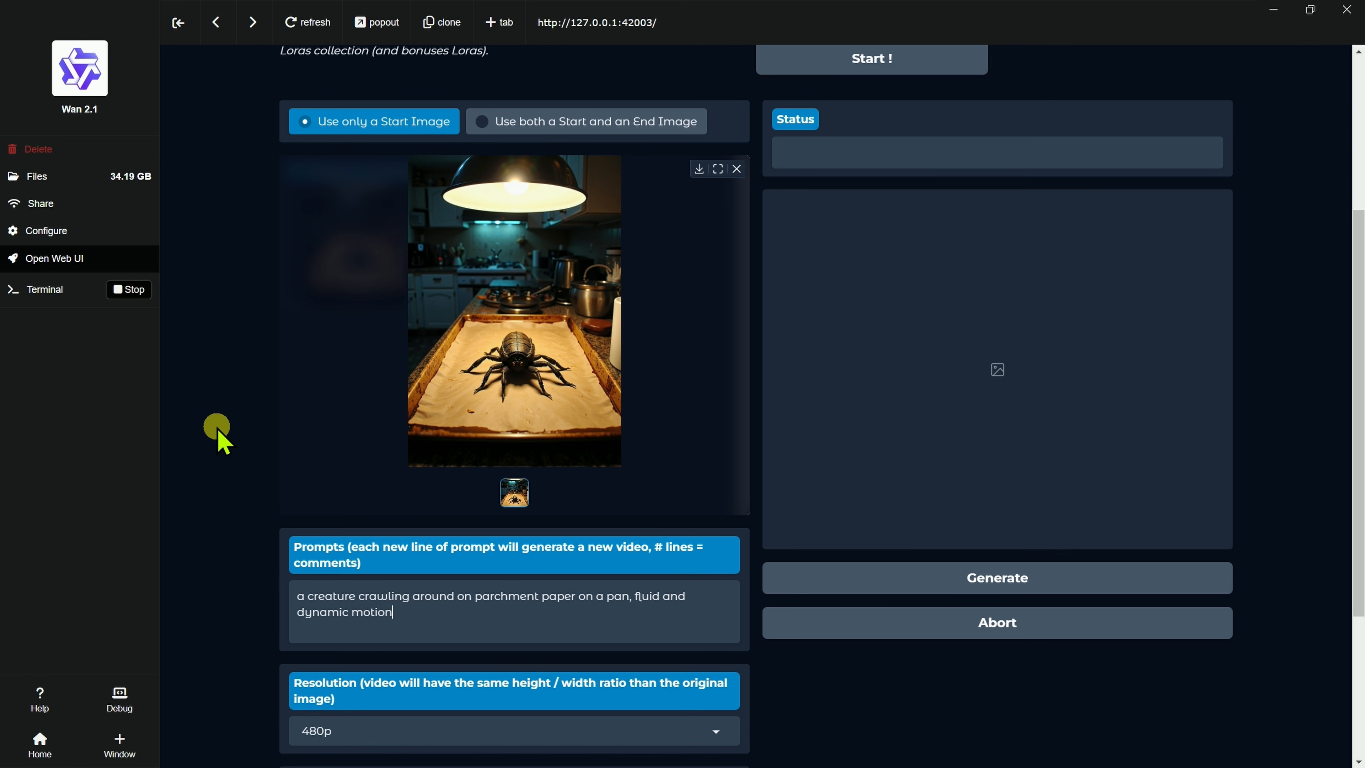
Step: Enable Advanced Mode for the video generation settings
scroll(219, 434, "down", 1)
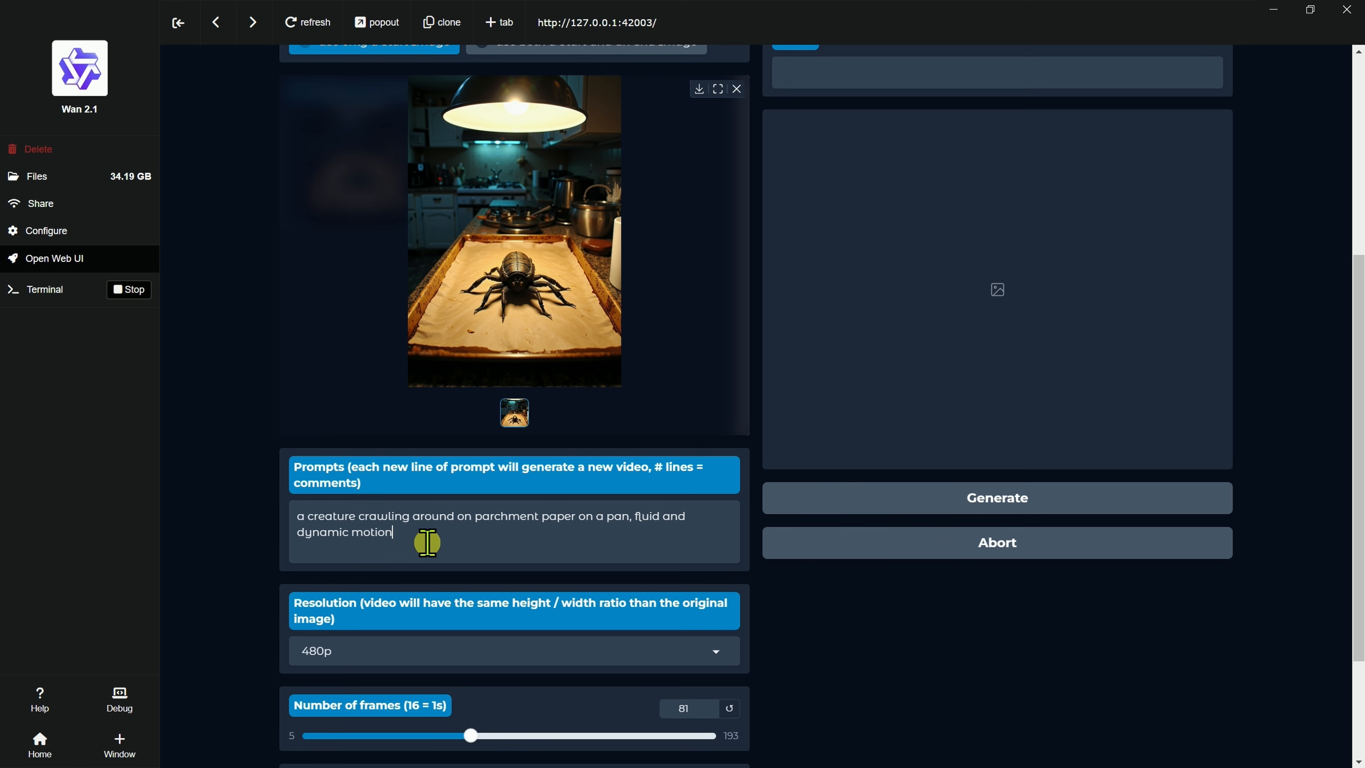
scroll(215, 476, "down", 2)
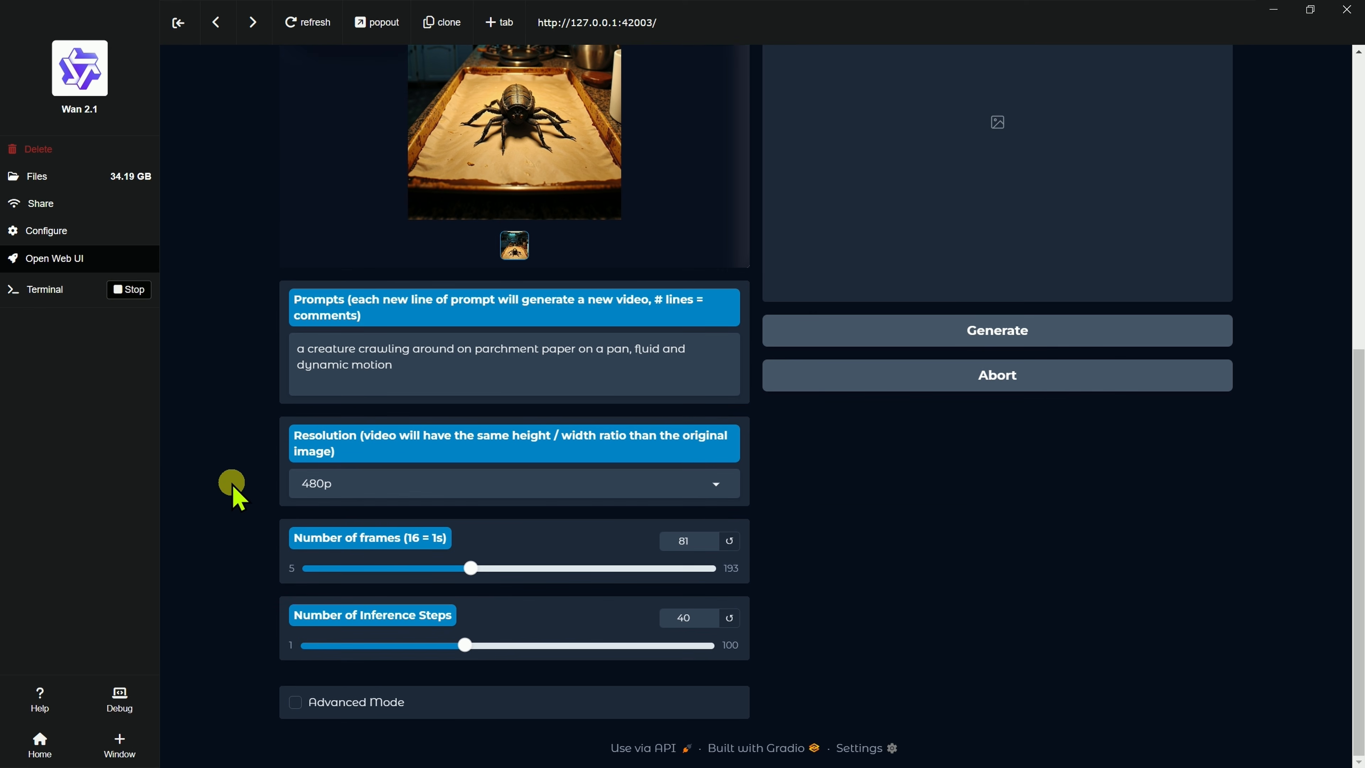
left_click(295, 704)
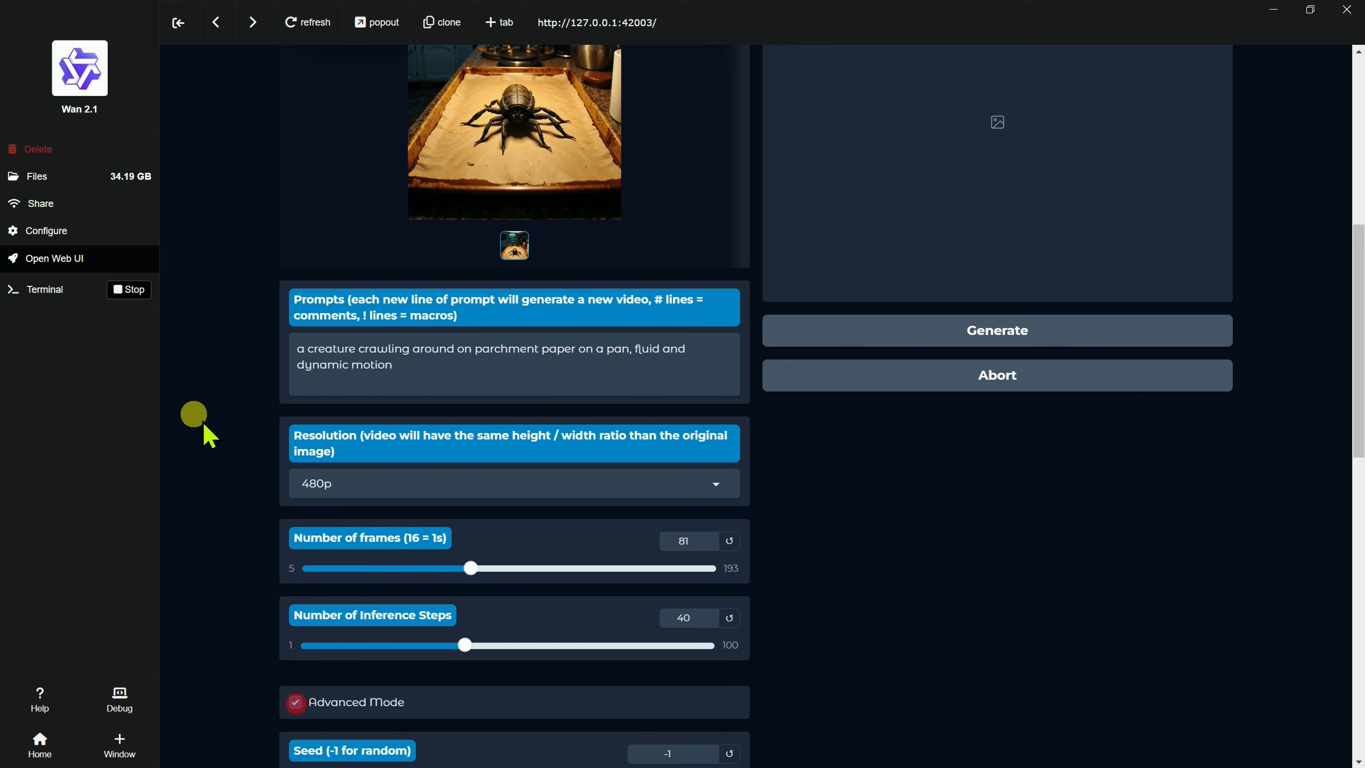
Step: Review the generation form from the start image and prompt to the advanced seed, videos-per-prompt, guidance scale and shift scale settings
scroll(220, 410, "down", 5)
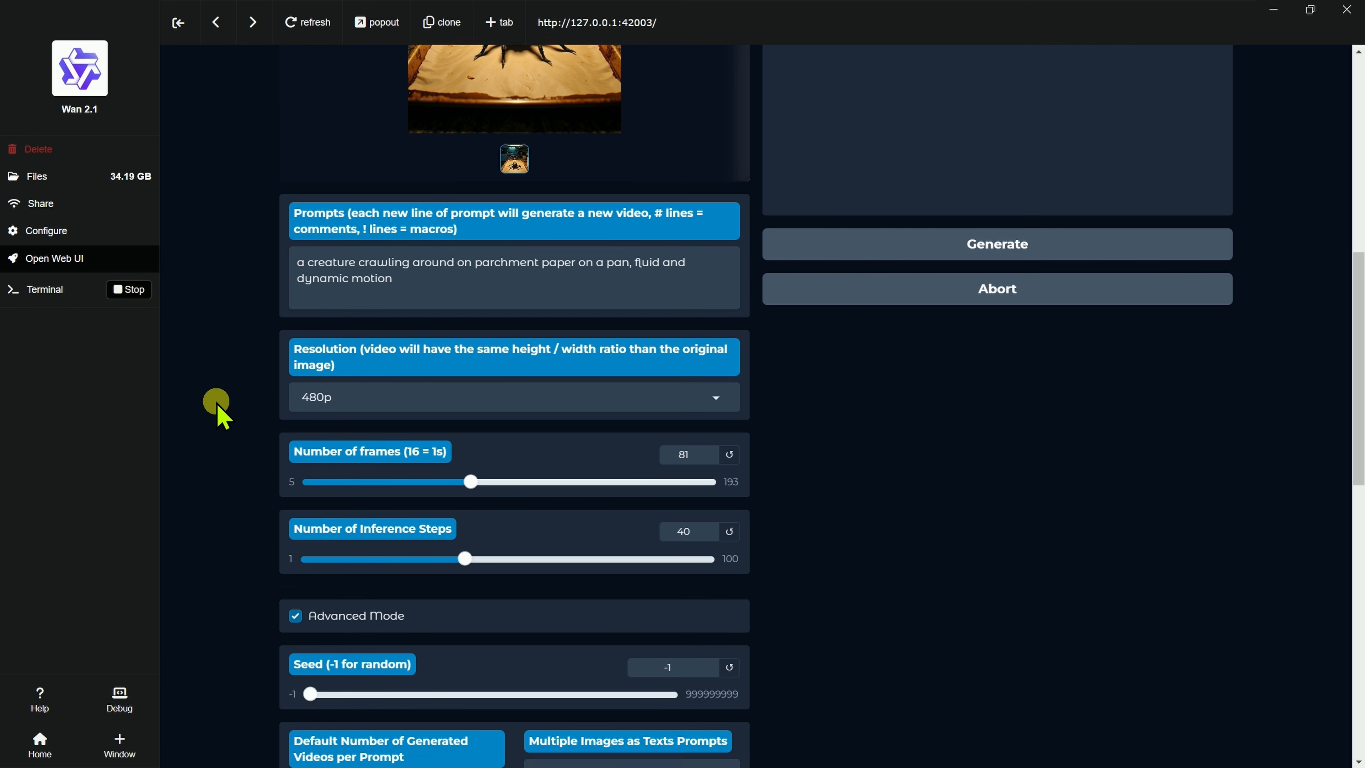
scroll(219, 410, "up", 2)
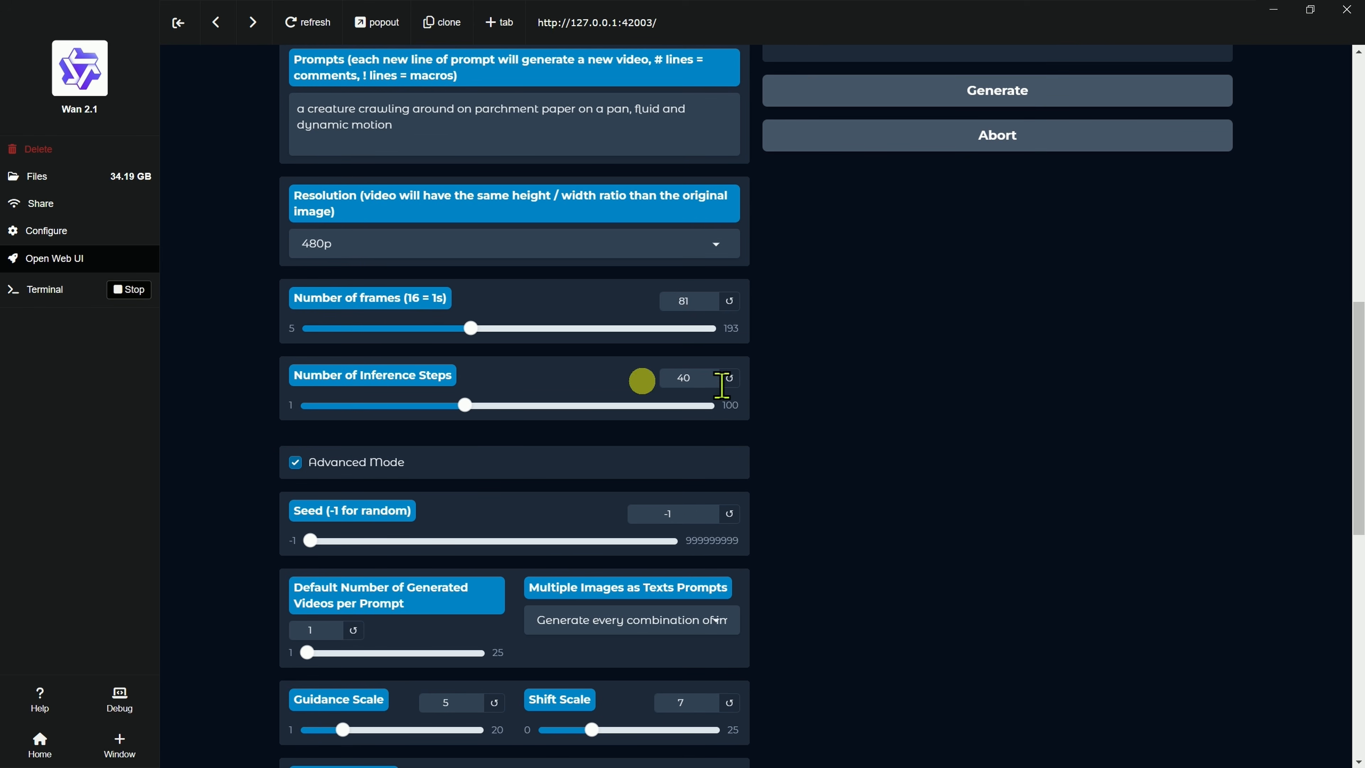
scroll(736, 408, "up", 4)
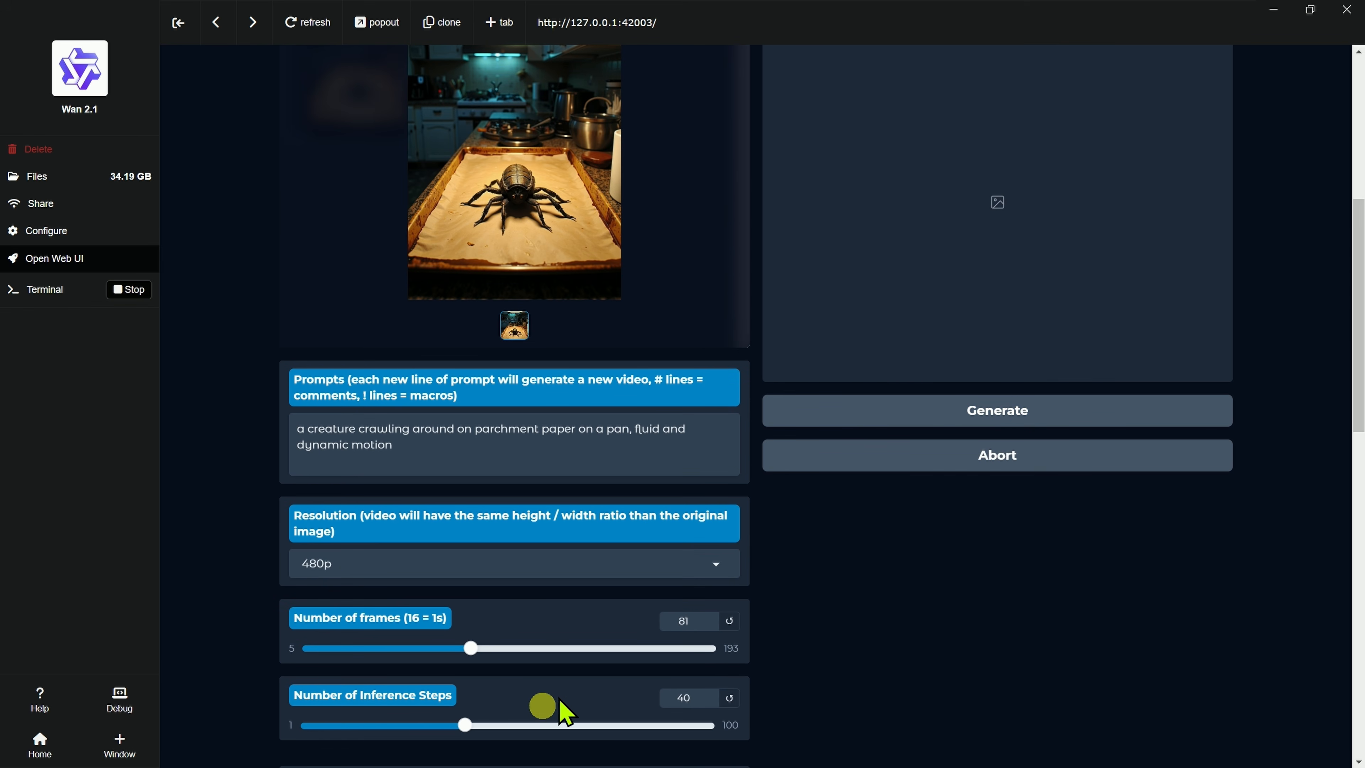
left_click(983, 417)
scroll(990, 559, "up", 4)
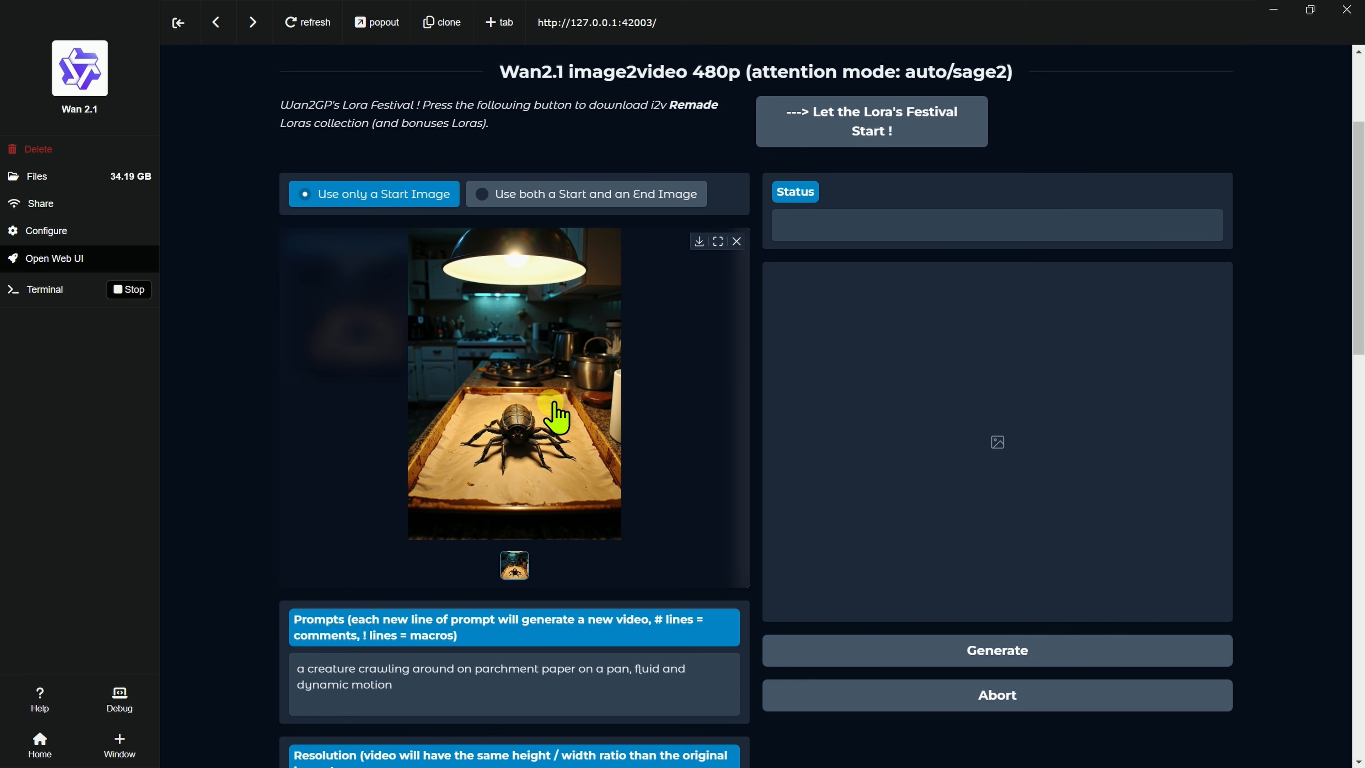
scroll(264, 449, "down", 13)
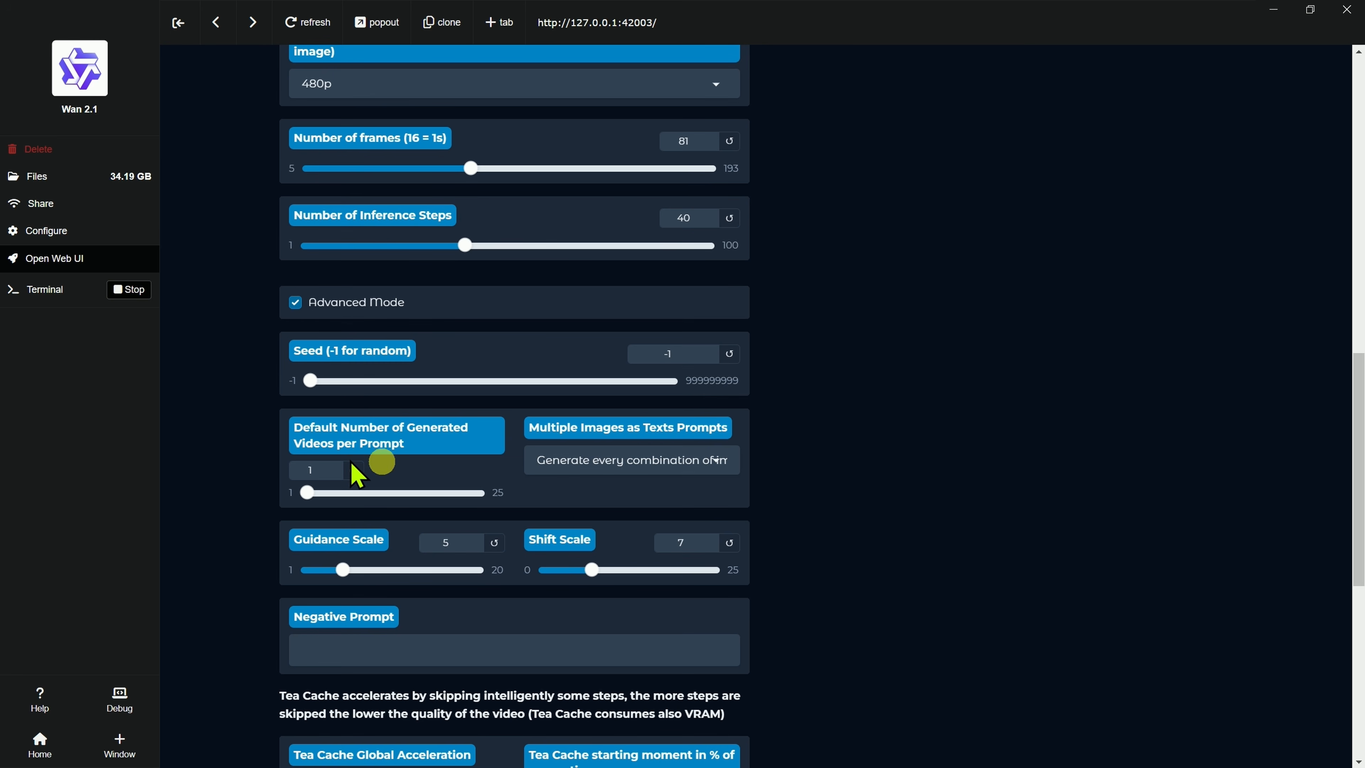
scroll(860, 366, "up", 5)
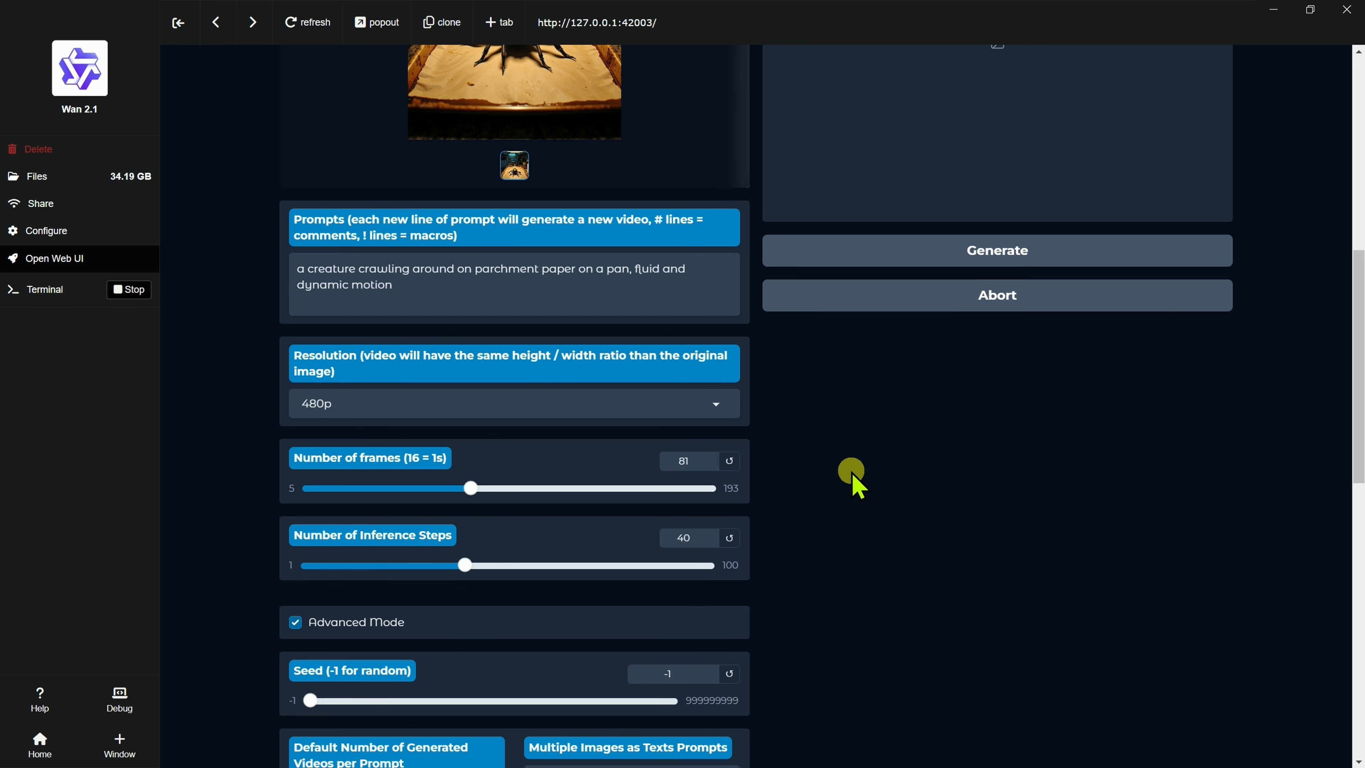
scroll(852, 476, "down", 5)
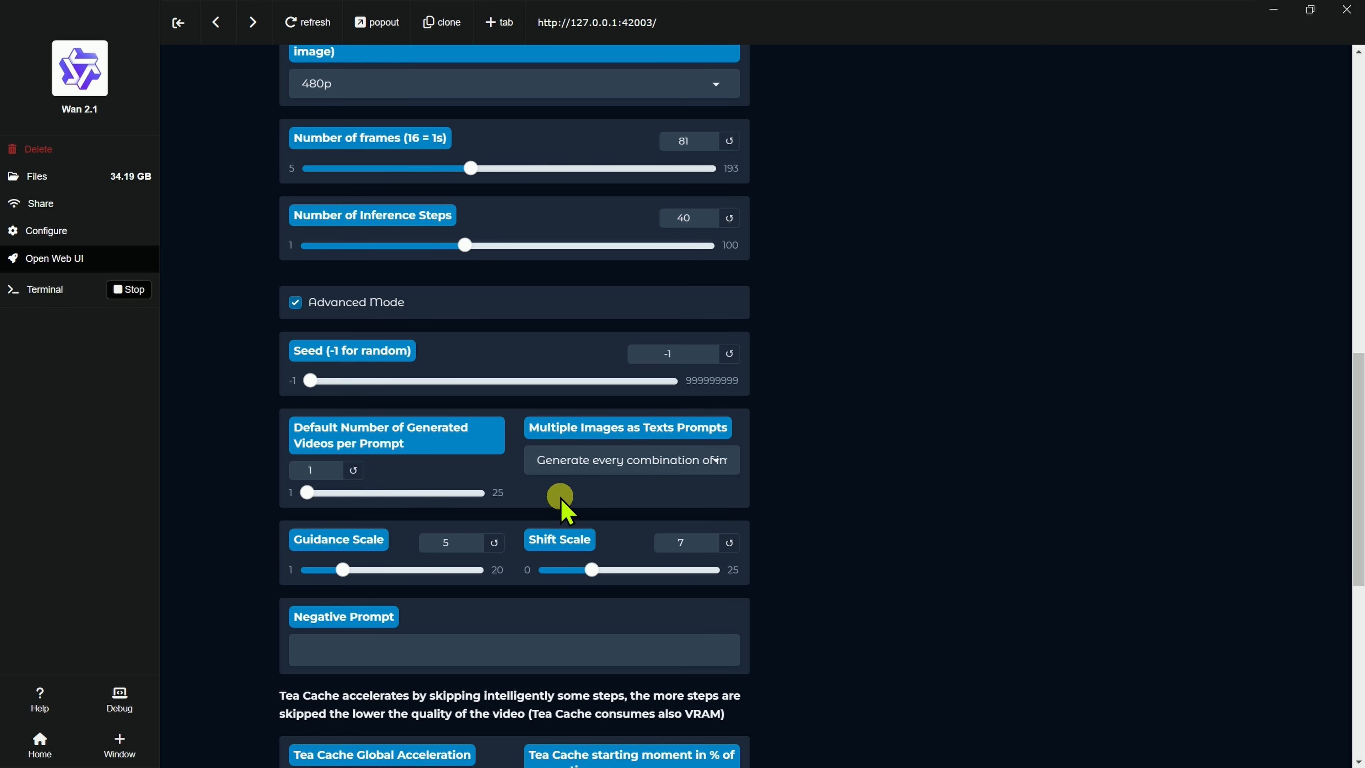
Step: Show the available options for the Multiple Images as Texts Prompts setting
scroll(236, 383, "up", 3)
scroll(252, 385, "down", 1)
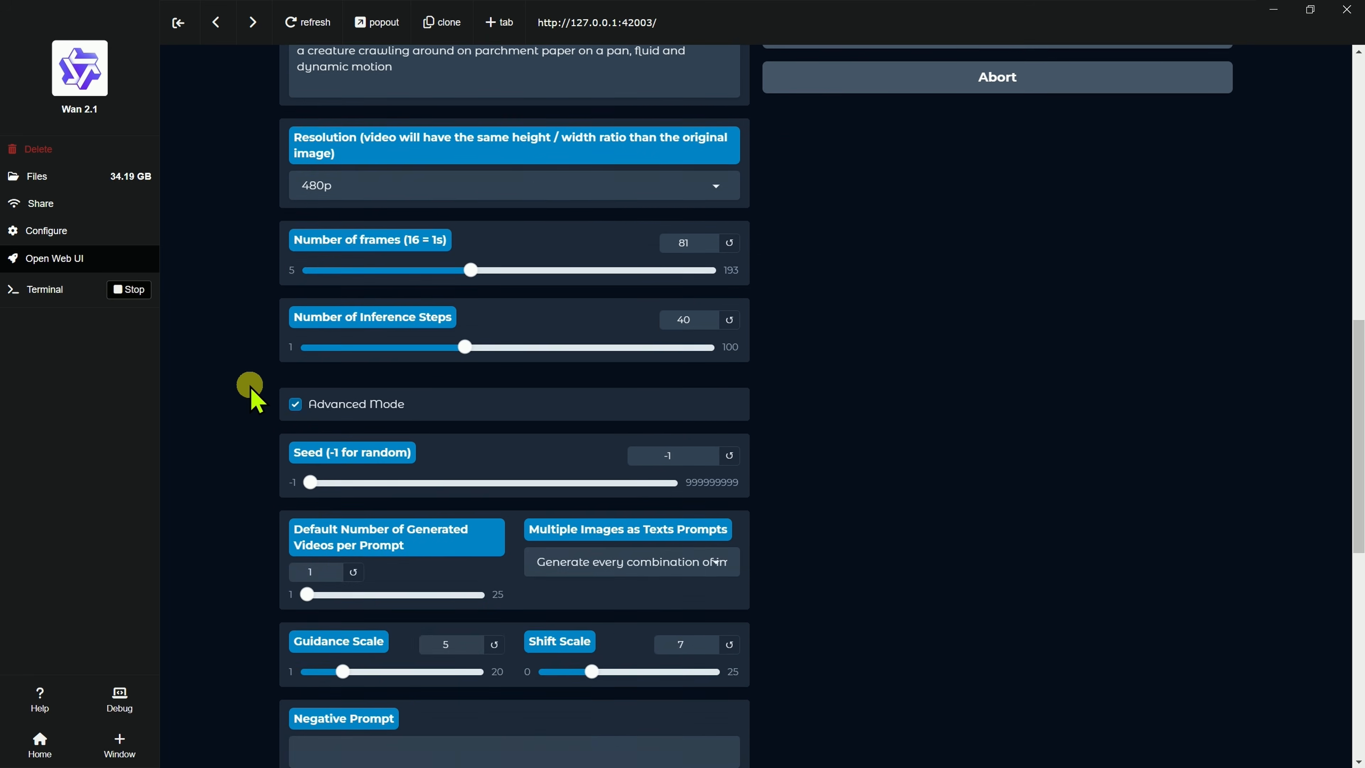
scroll(250, 386, "down", 1)
left_click(626, 467)
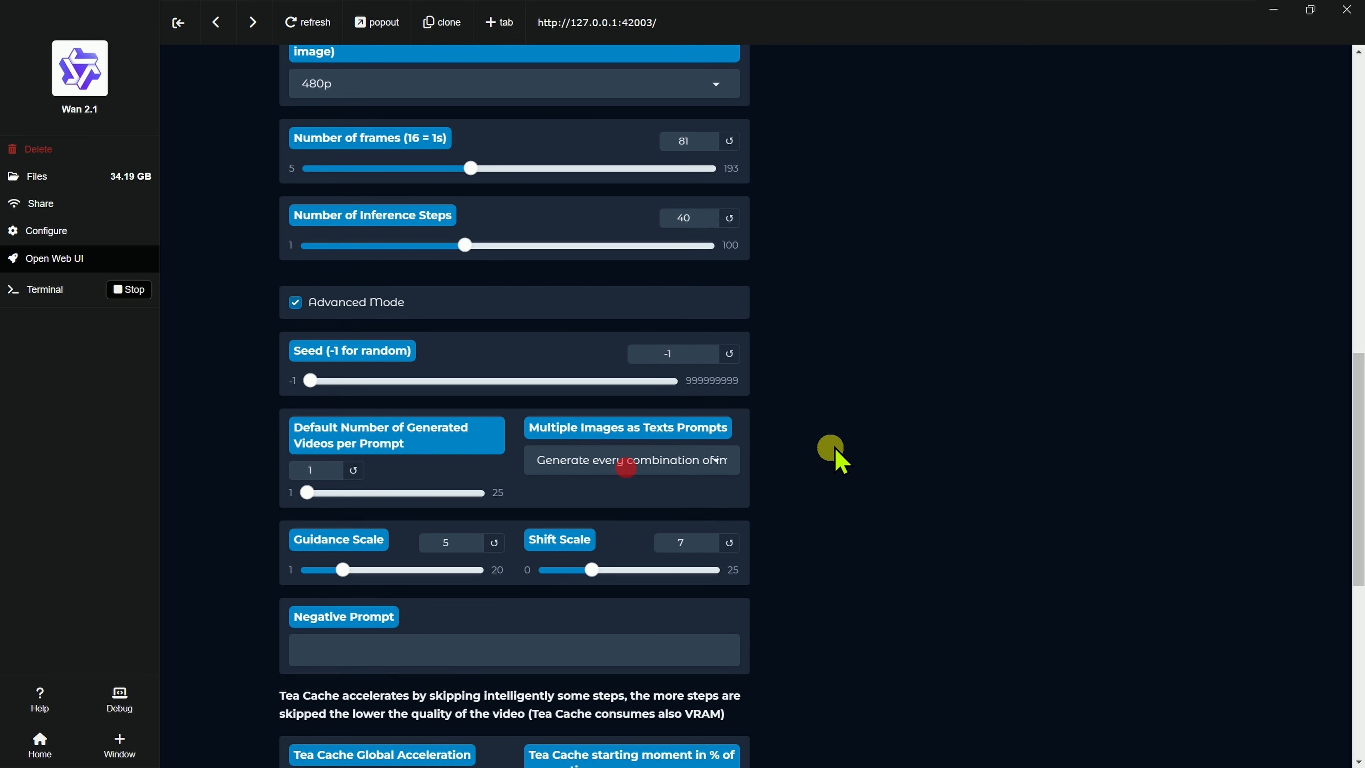
left_click(699, 460)
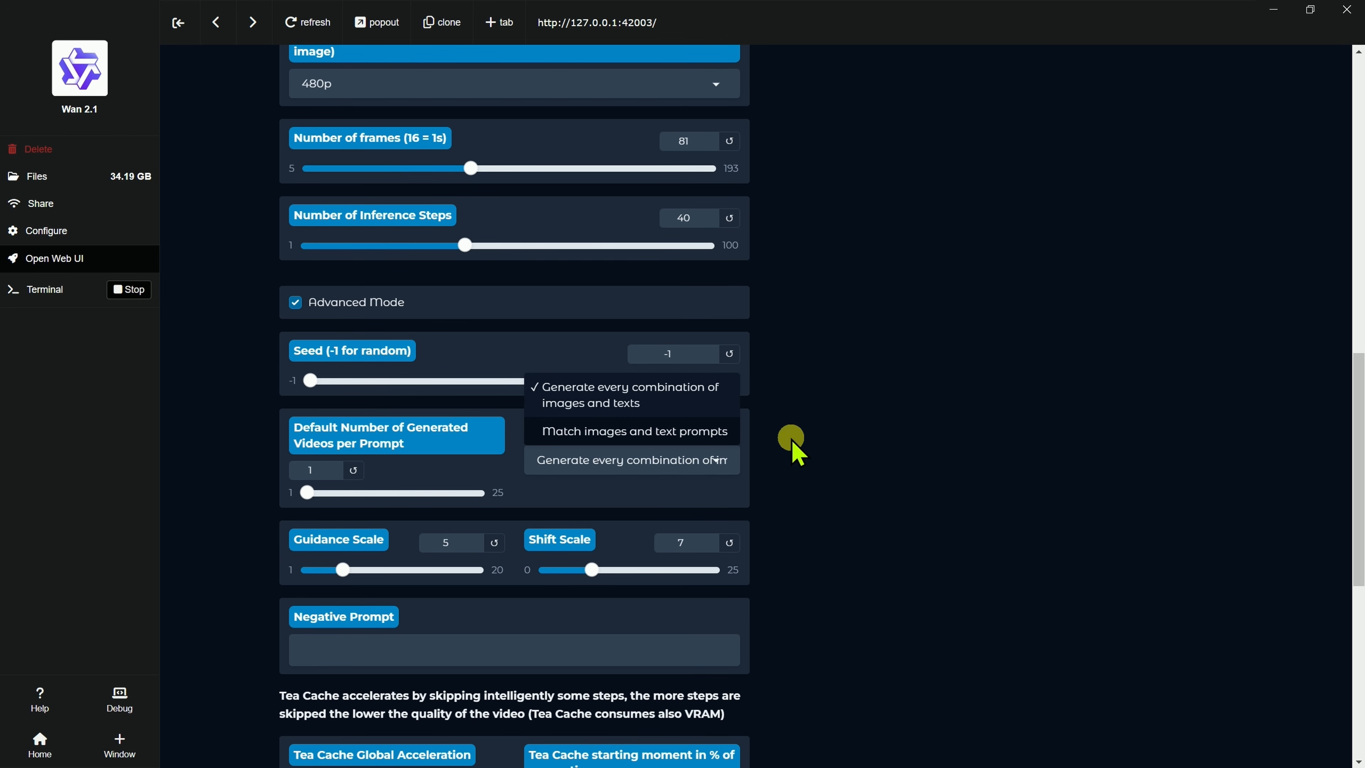
Step: Close the options list and return the start image from its enlarged preview to the thumbnail gallery
left_click(804, 505)
scroll(774, 441, "up", 5)
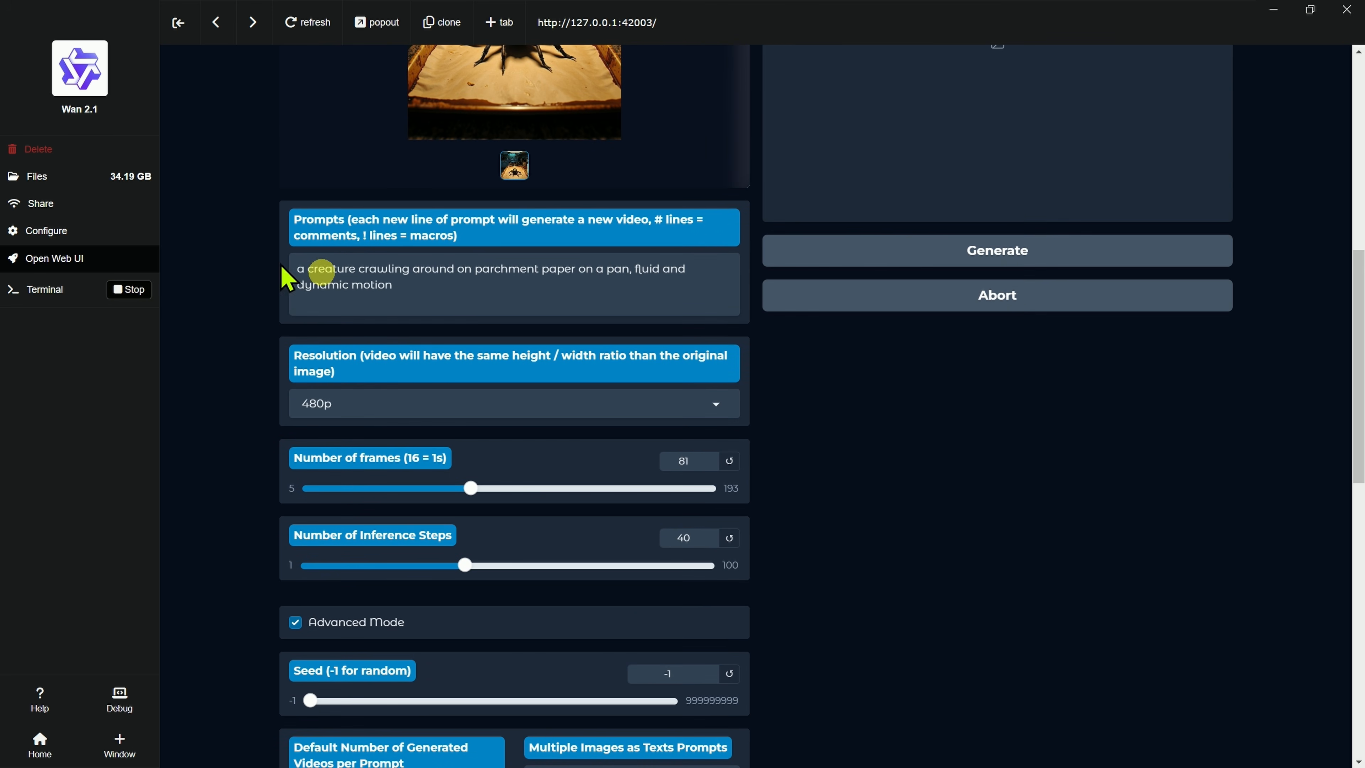
scroll(283, 268, "up", 4)
left_click(400, 525)
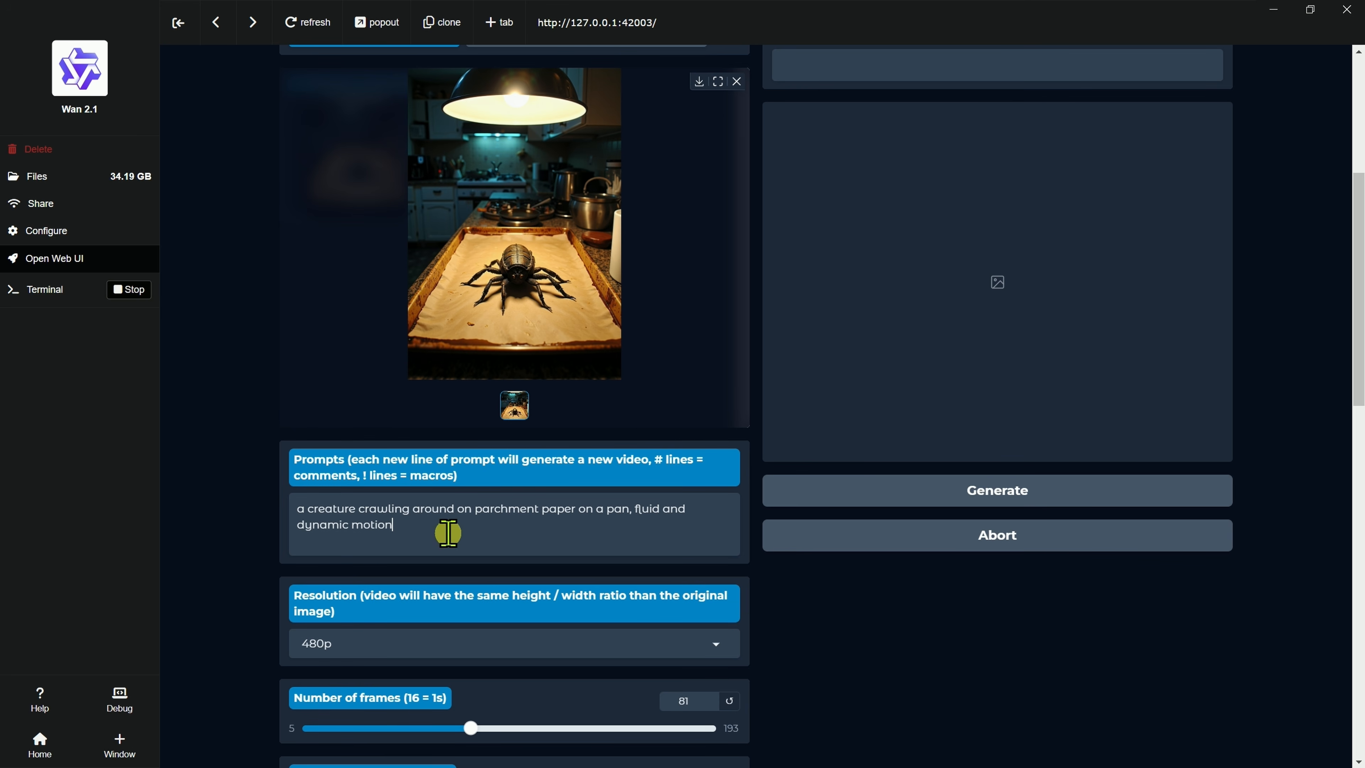
scroll(198, 487, "down", 8)
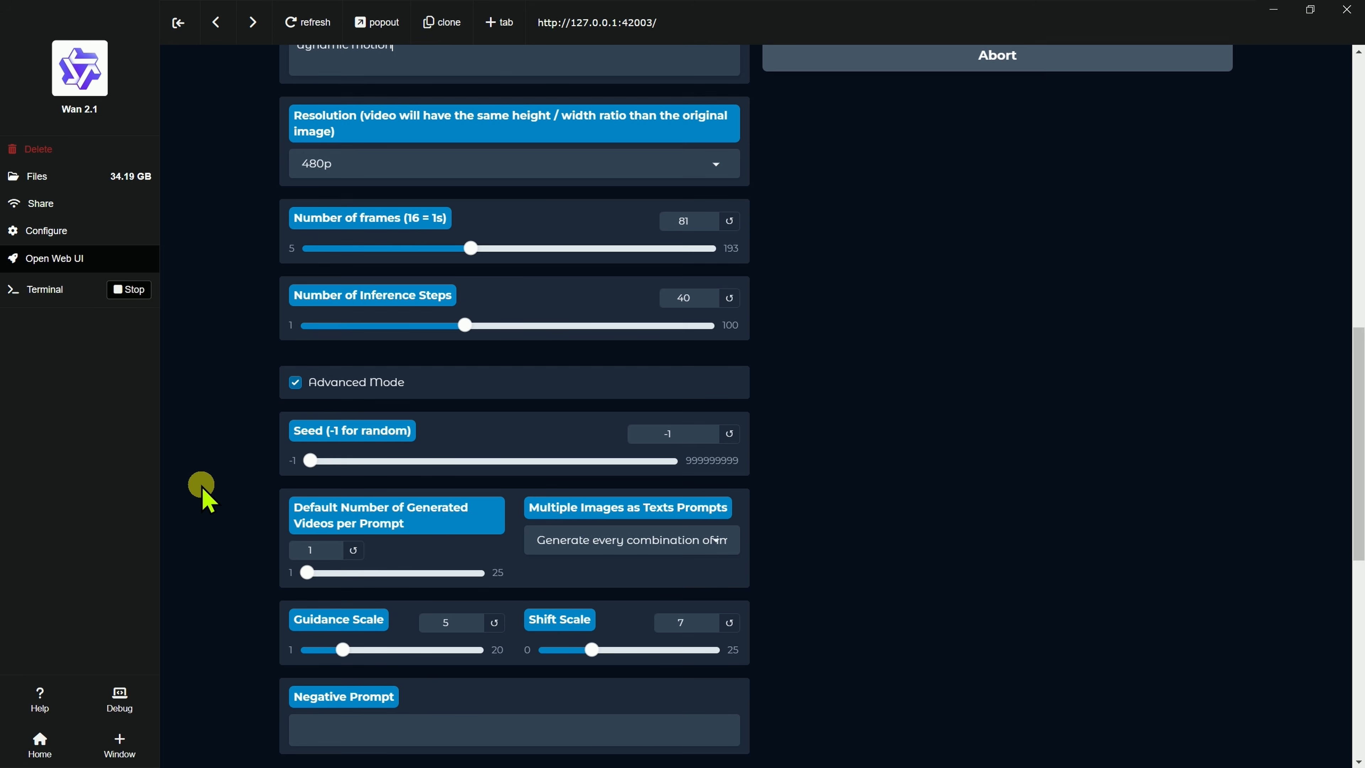
scroll(198, 488, "up", 10)
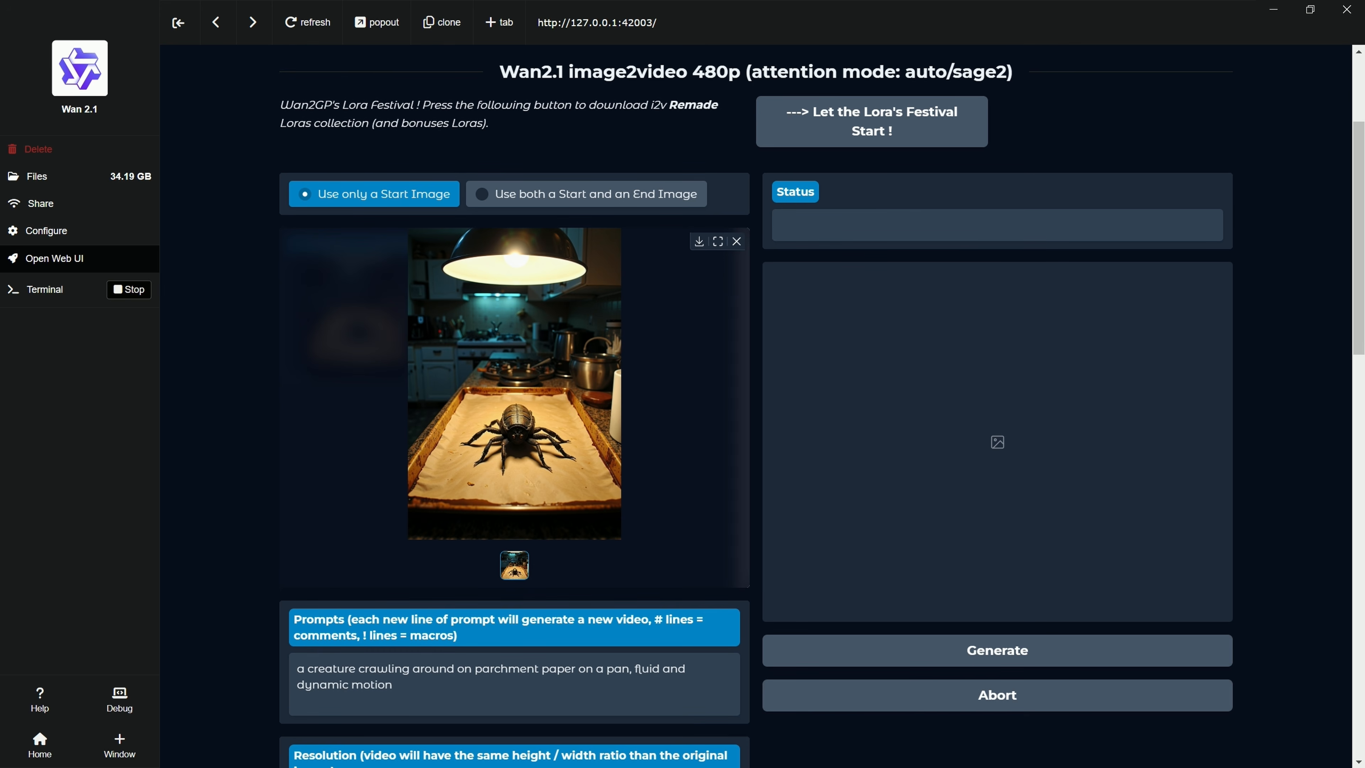
left_click(736, 241)
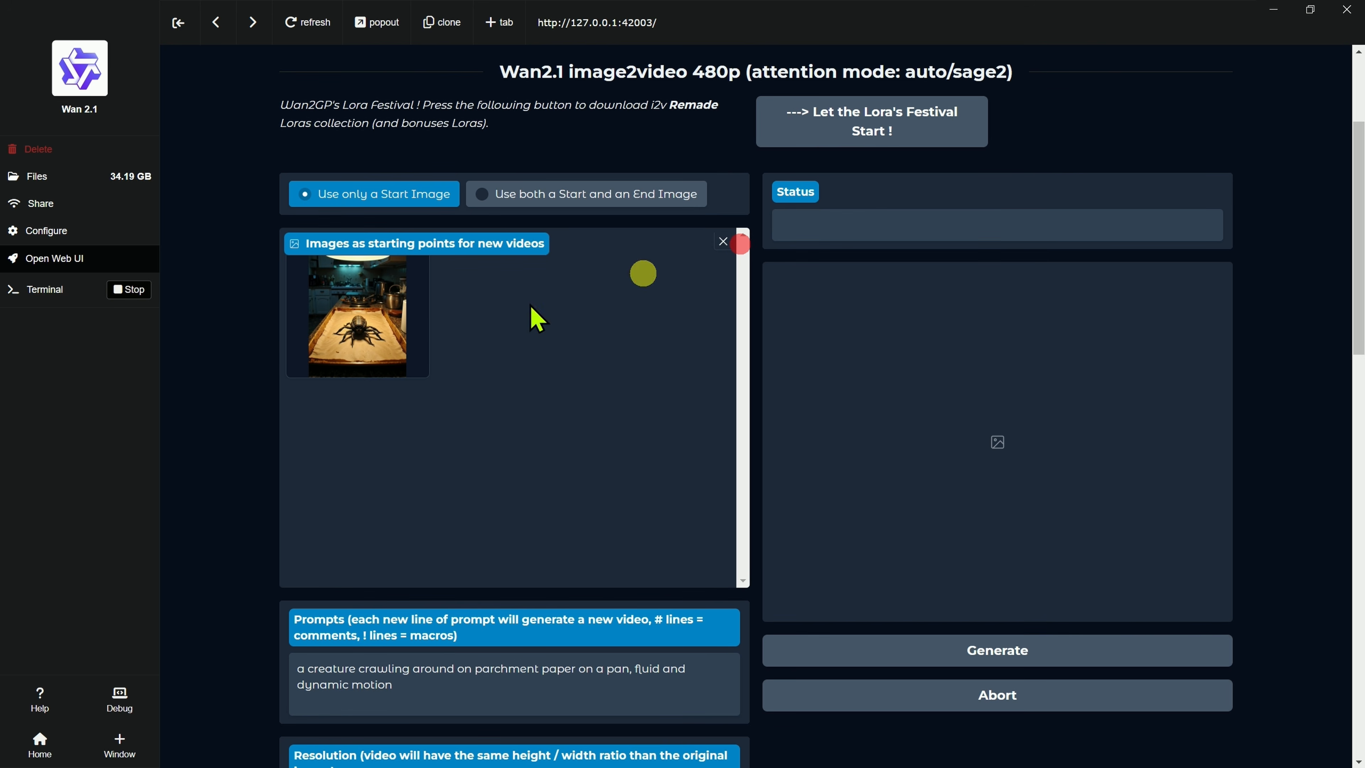
left_click_drag(400, 470, 579, 445)
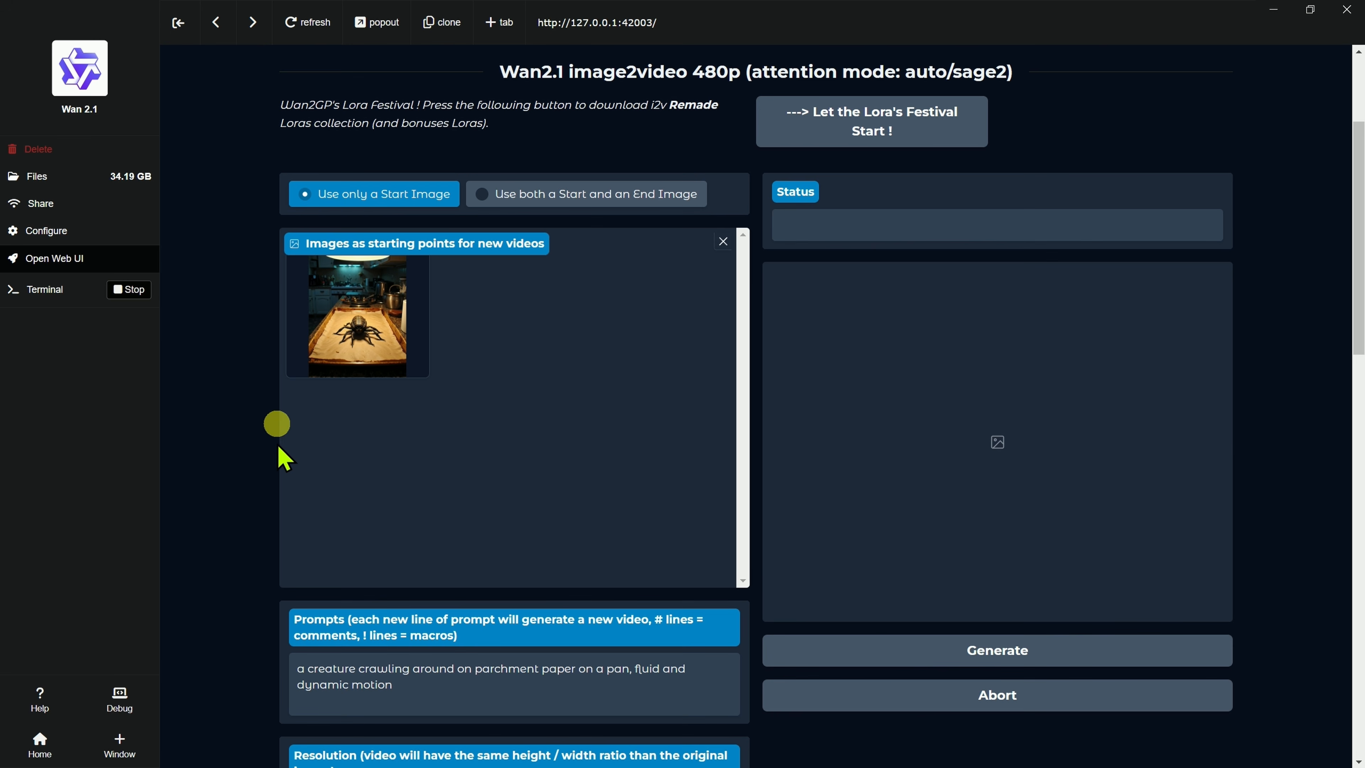
Step: Review the single start image and prompt, then inspect the options of the Multiple Images as Texts Prompts setting
scroll(303, 497, "down", 3)
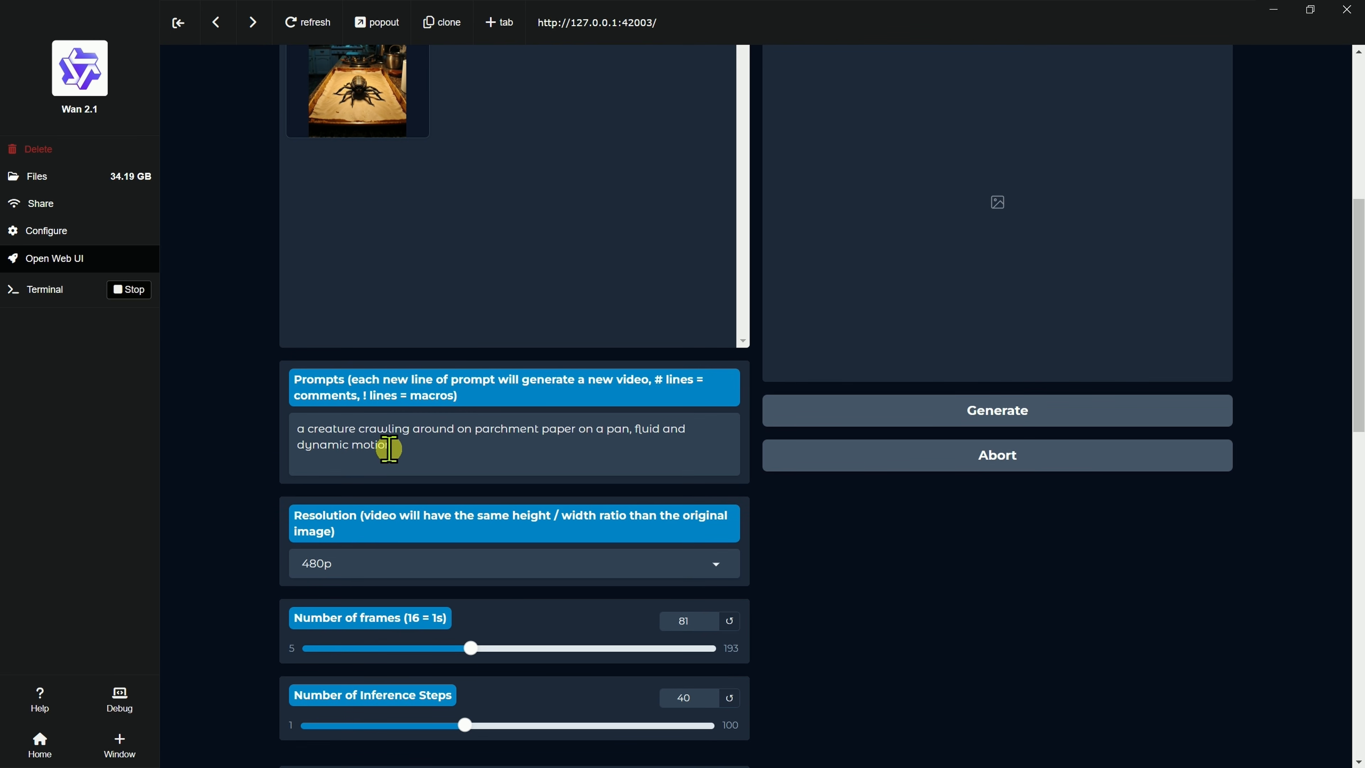
scroll(388, 448, "up", 1)
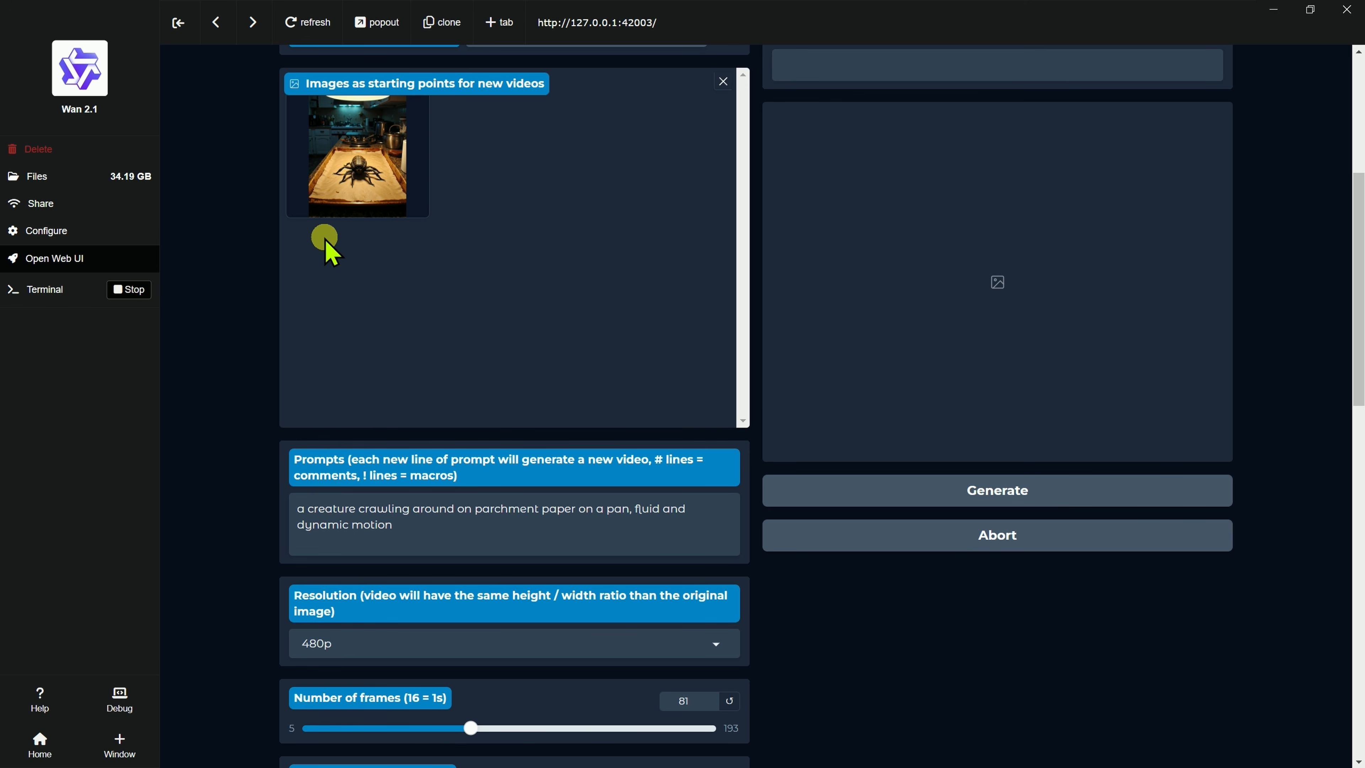
scroll(349, 264, "up", 1)
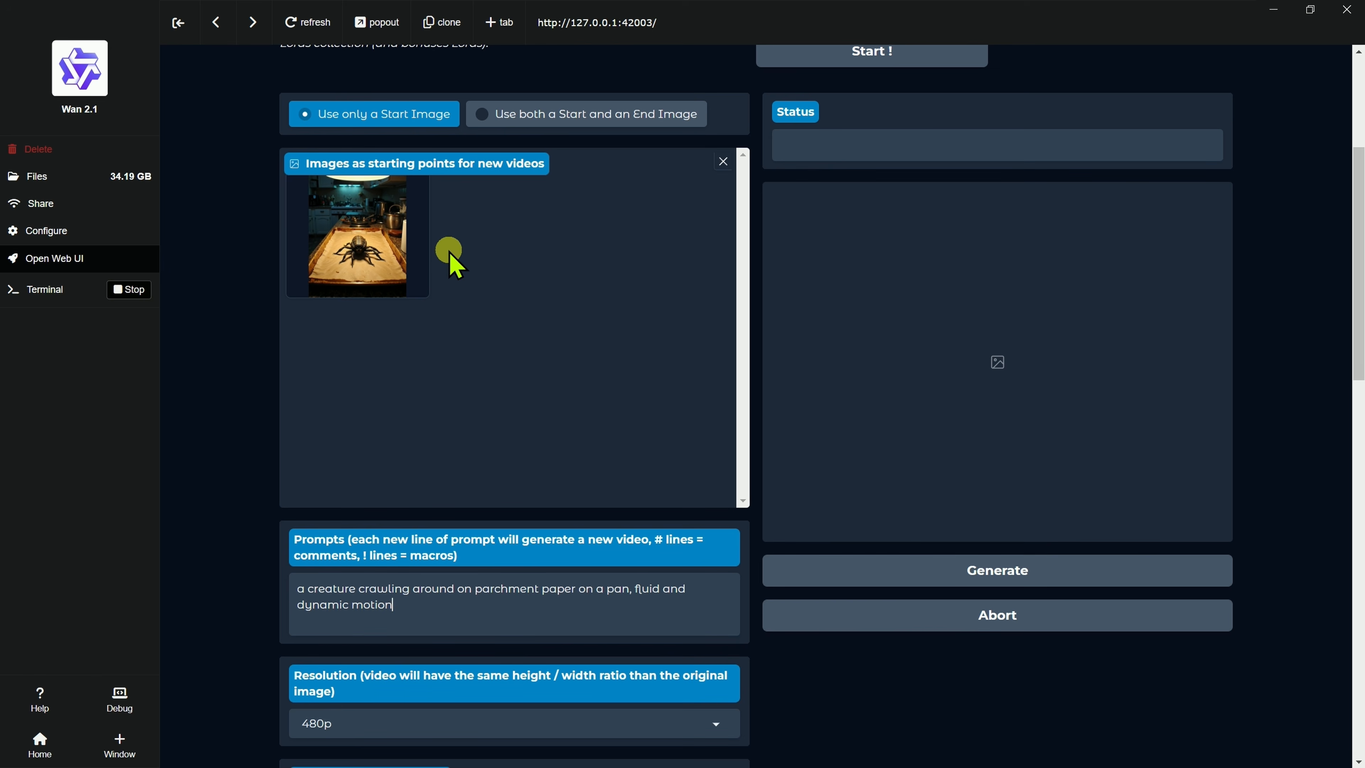
left_click(410, 595)
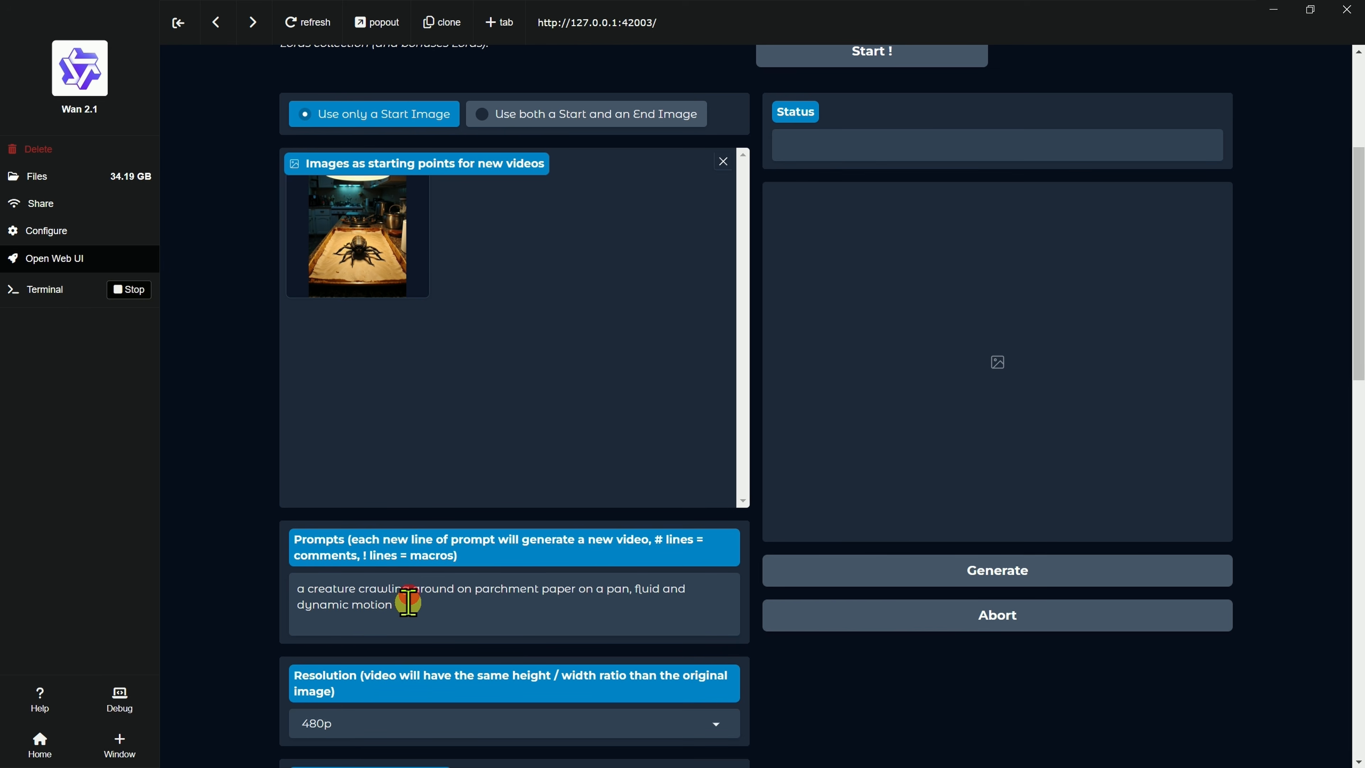
scroll(430, 458, "down", 3)
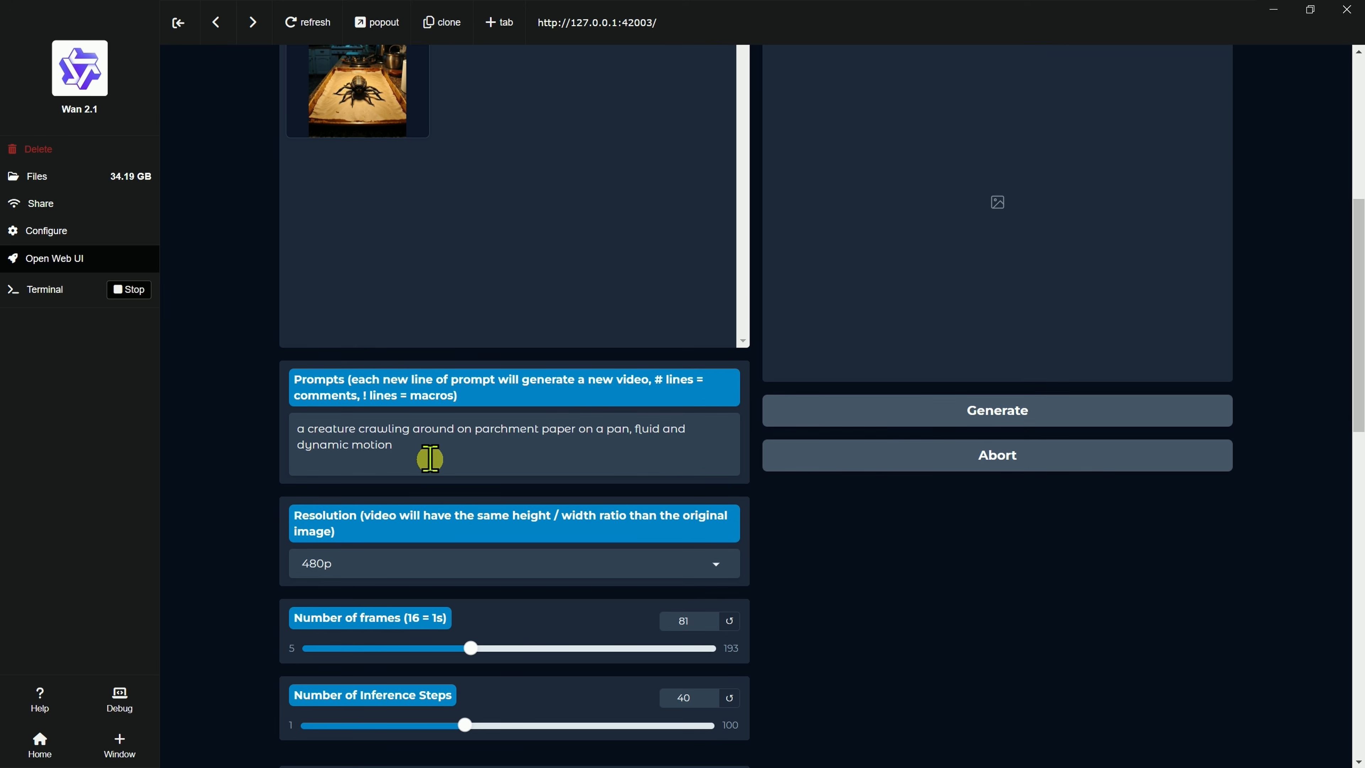
scroll(432, 443, "down", 7)
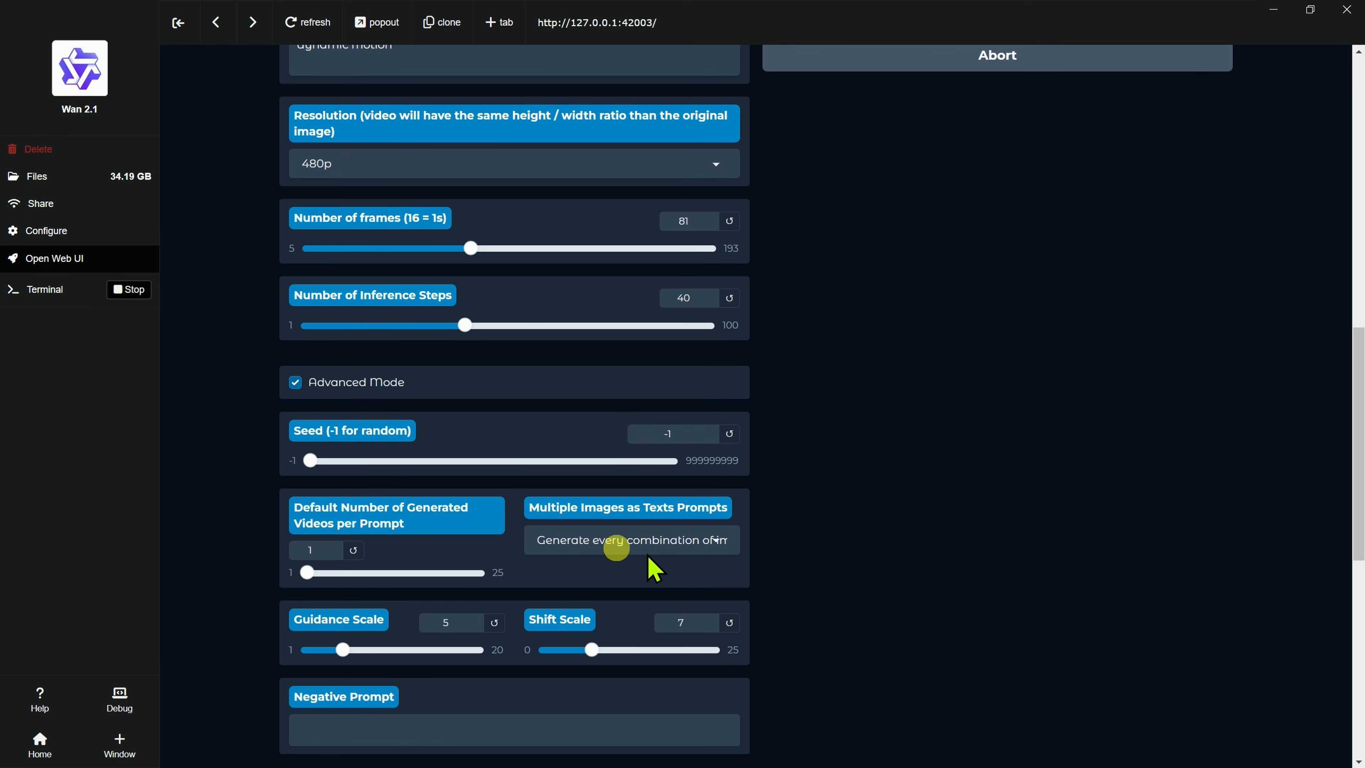
left_click(709, 544)
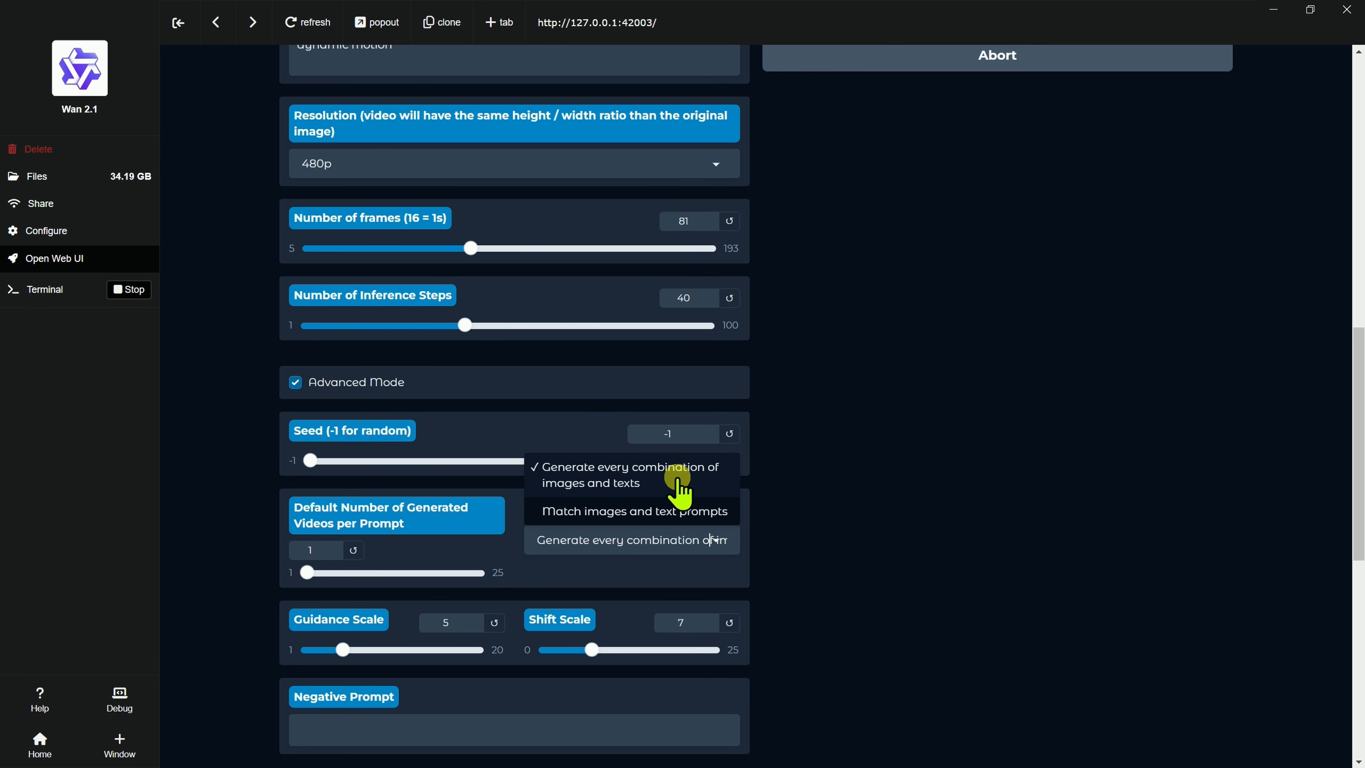
left_click(820, 446)
Step: Remove the current start image and add three creature-on-a-baking-pan images as starting points for new videos
scroll(823, 463, "up", 6)
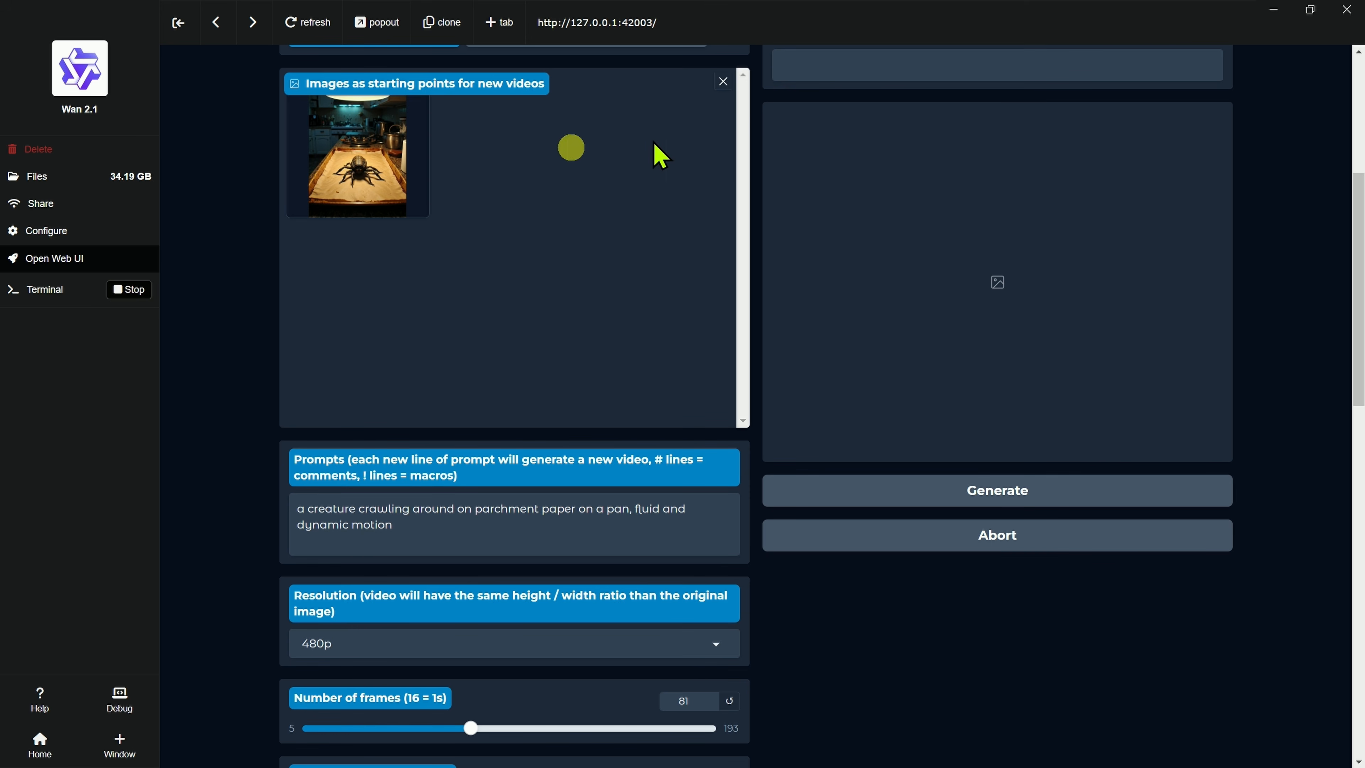
left_click(725, 83)
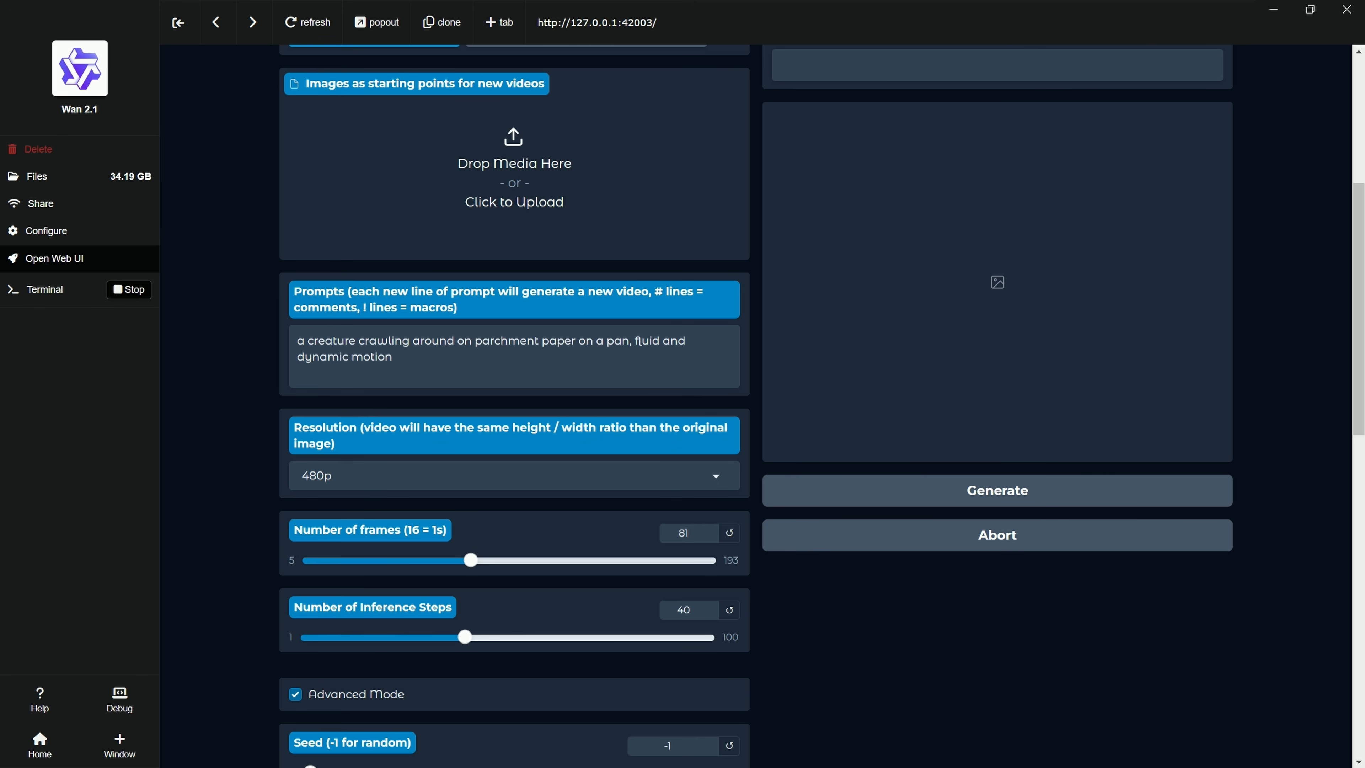
left_click_drag(0, 468, 506, 196)
scroll(269, 304, "up", 6)
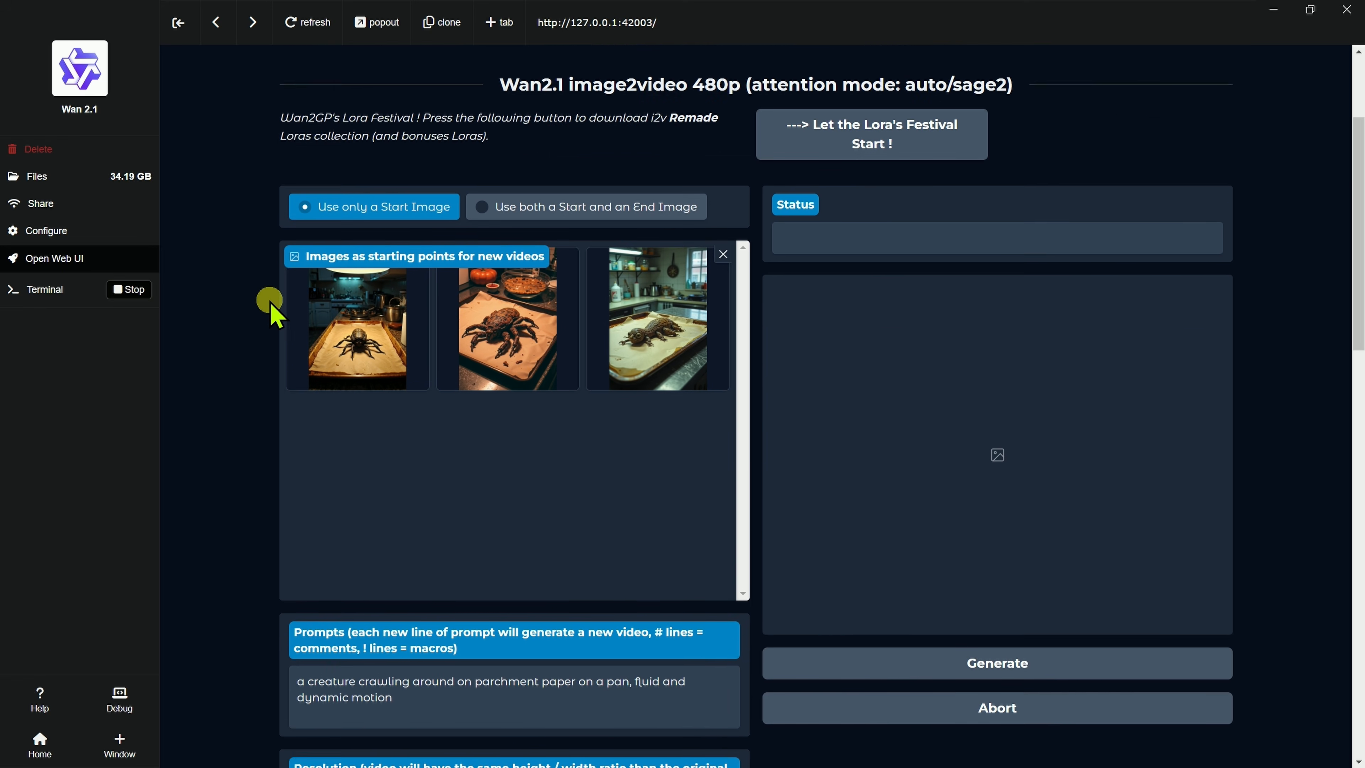
Step: Check the prompt and the image-and-text combination options that apply to the three start images
scroll(270, 304, "down", 4)
scroll(373, 311, "down", 1)
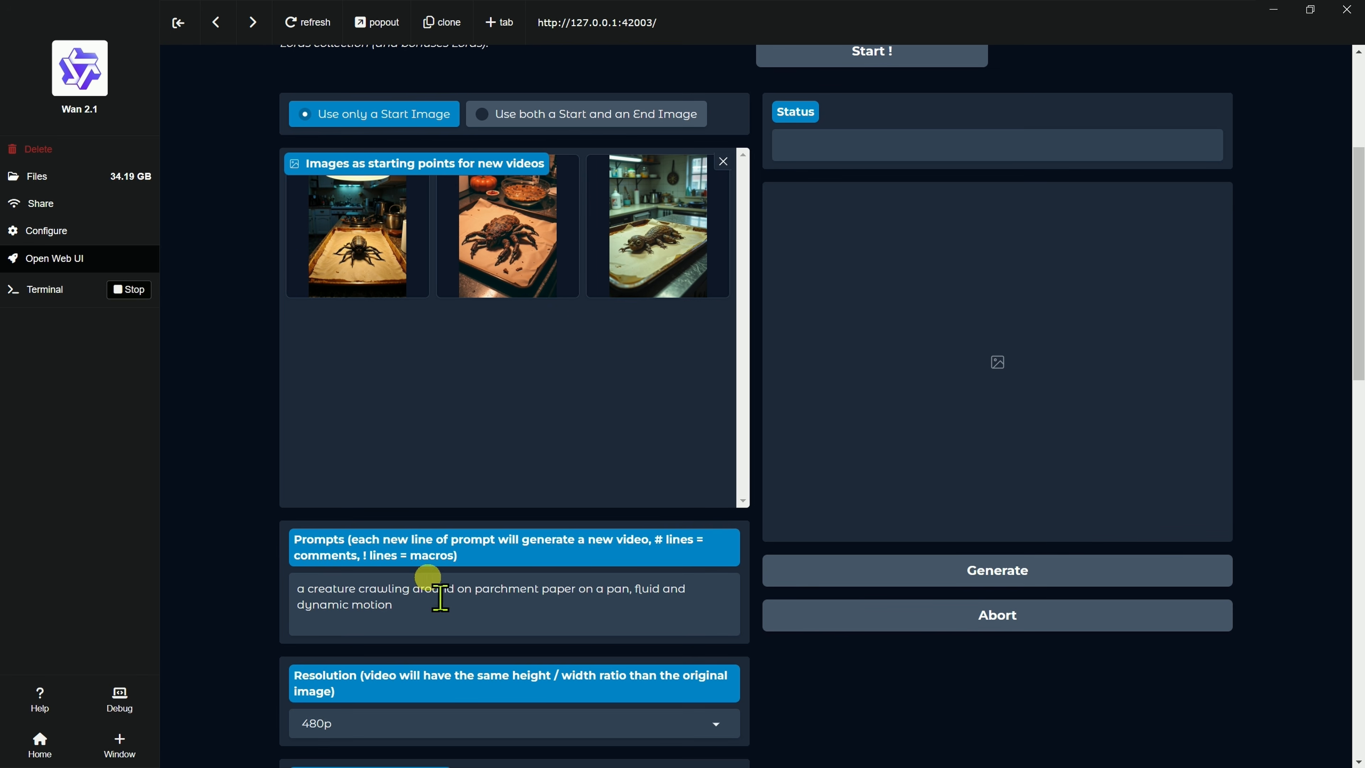
left_click(421, 609)
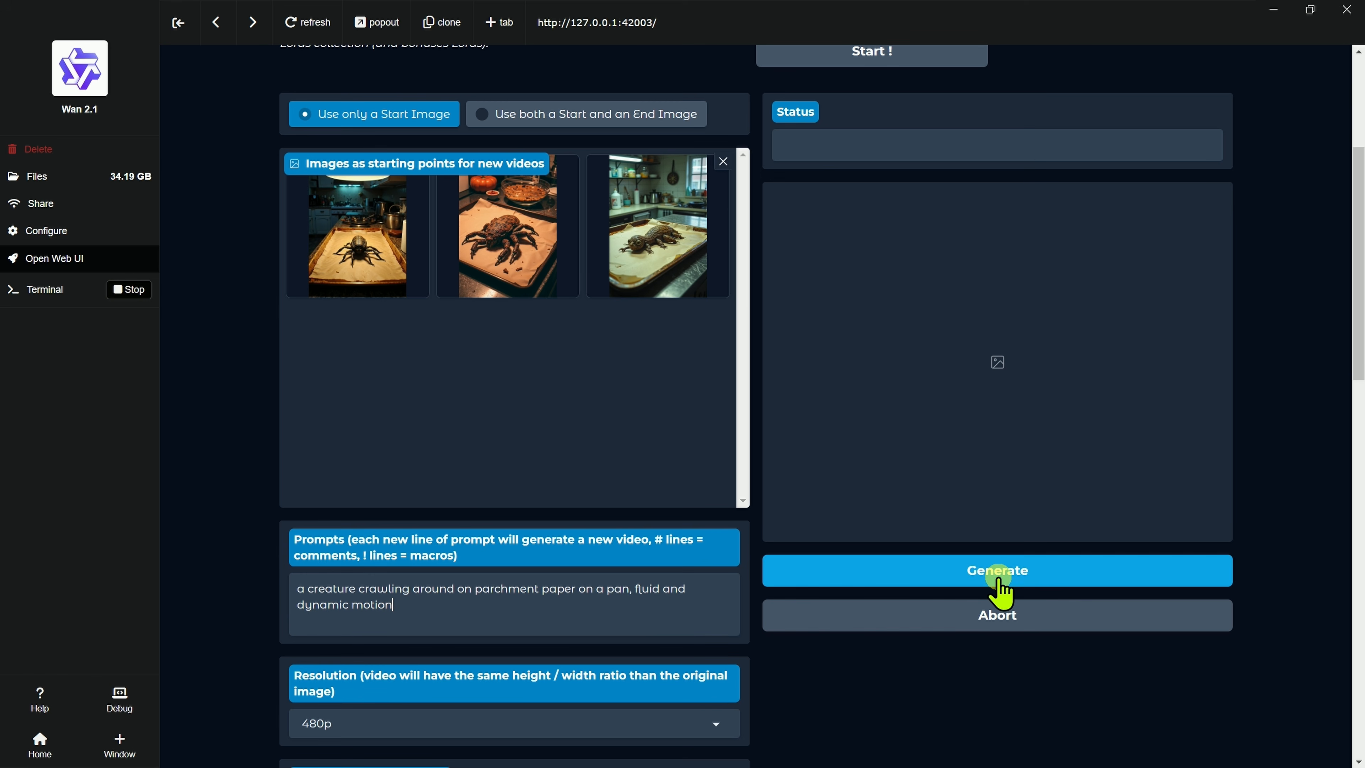
scroll(1001, 588, "down", 8)
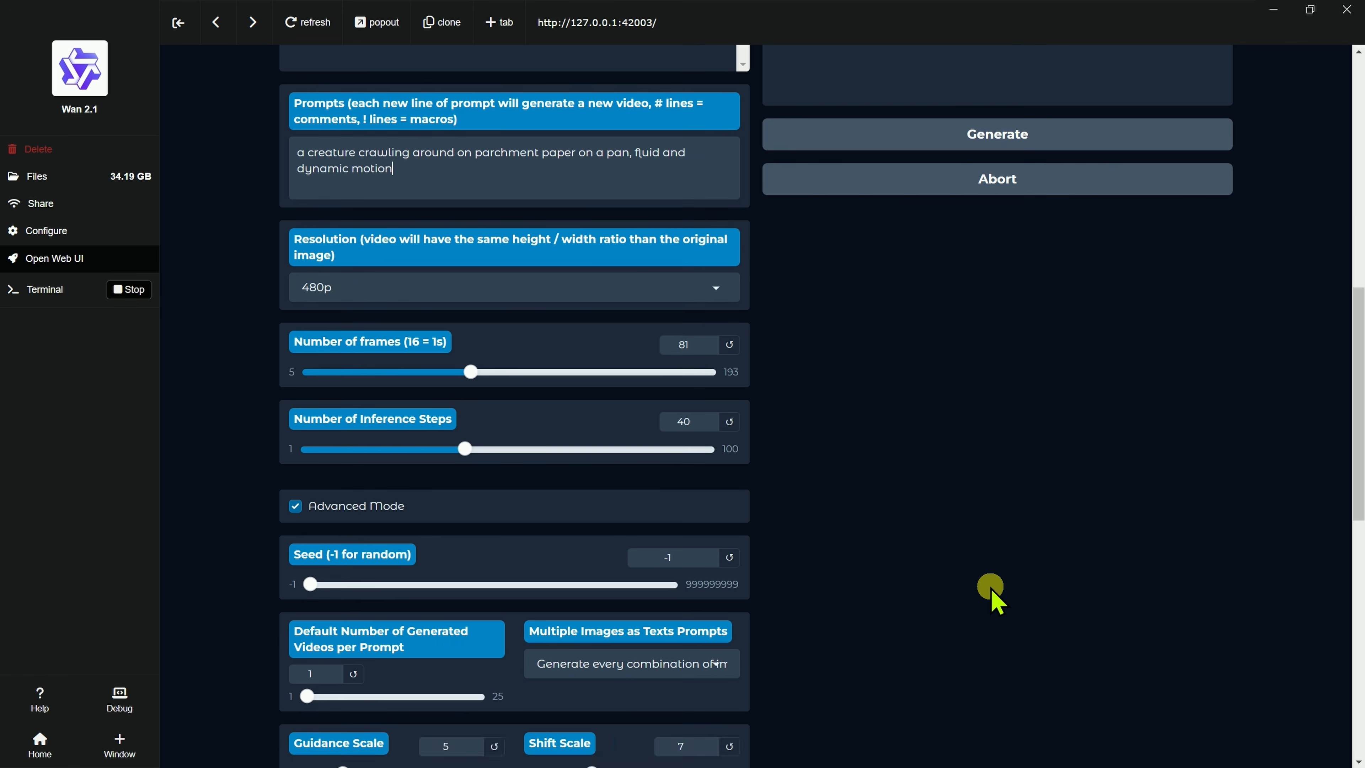
left_click(641, 626)
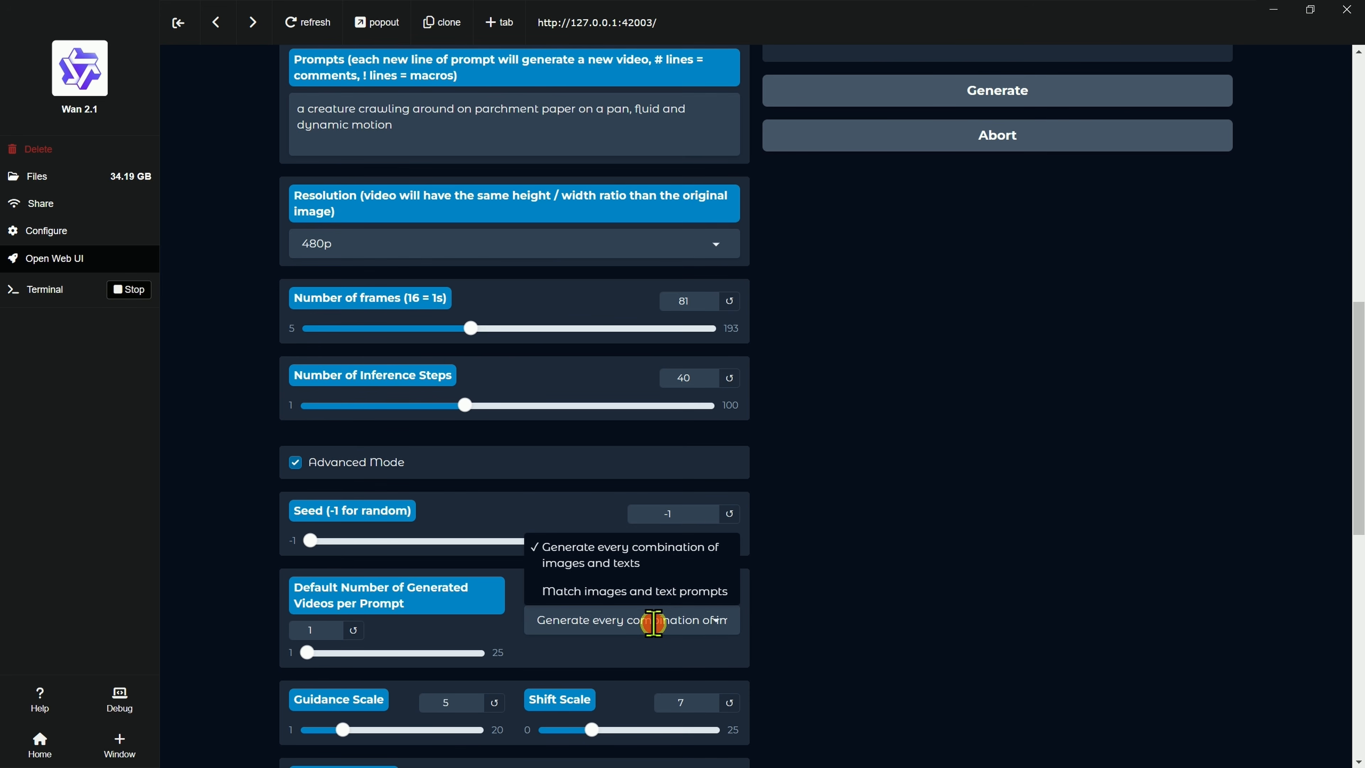
left_click(889, 543)
Step: Duplicate the prompt "a creature crawling around on parchment paper on a pan, fluid and dynamic motion" onto a second line
scroll(892, 548, "up", 8)
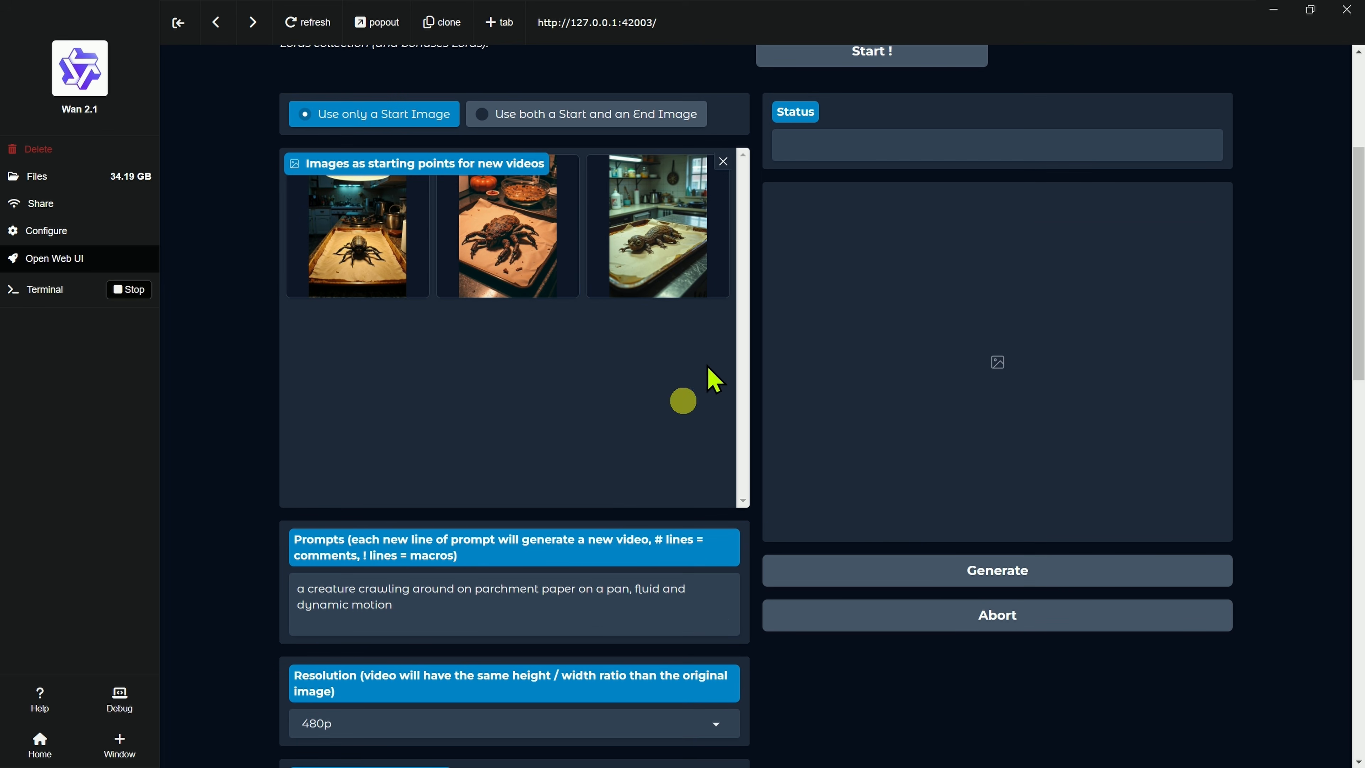
left_click(405, 606)
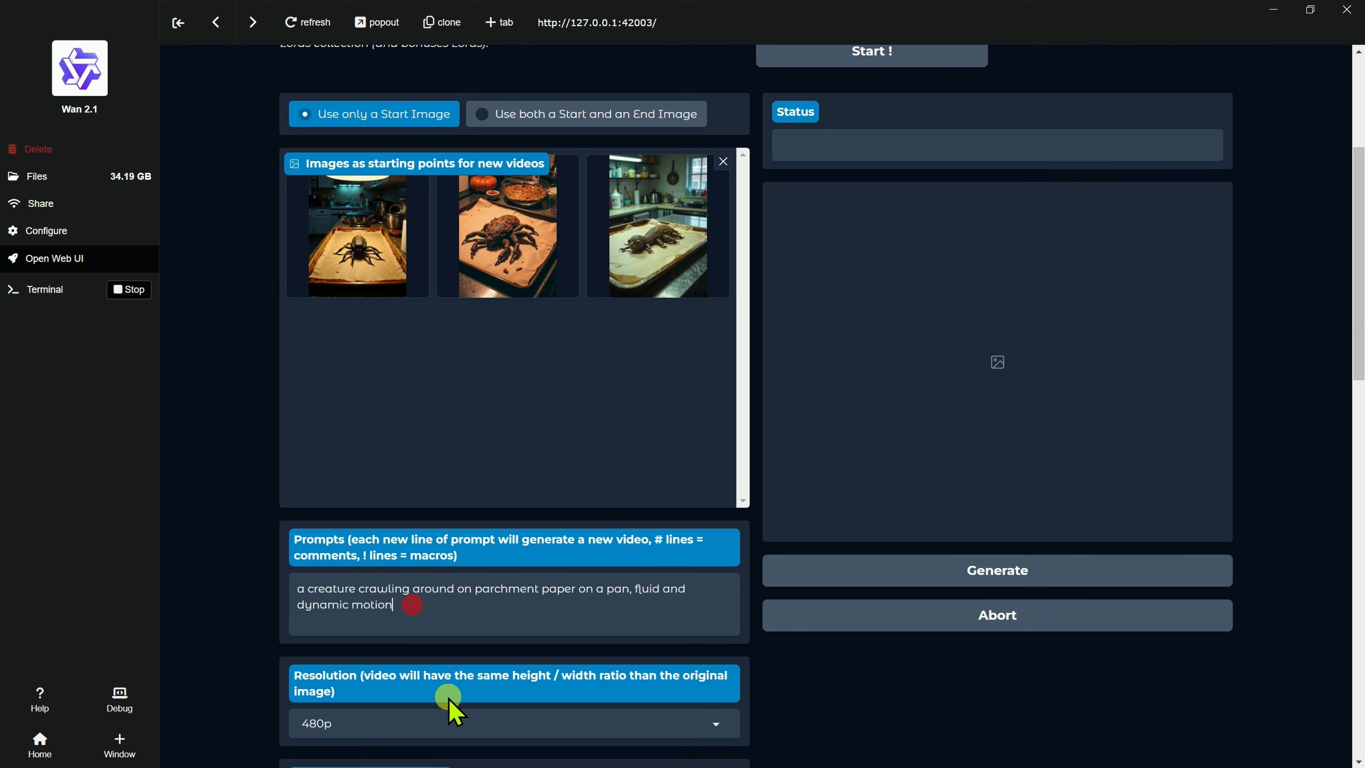
left_click(404, 611)
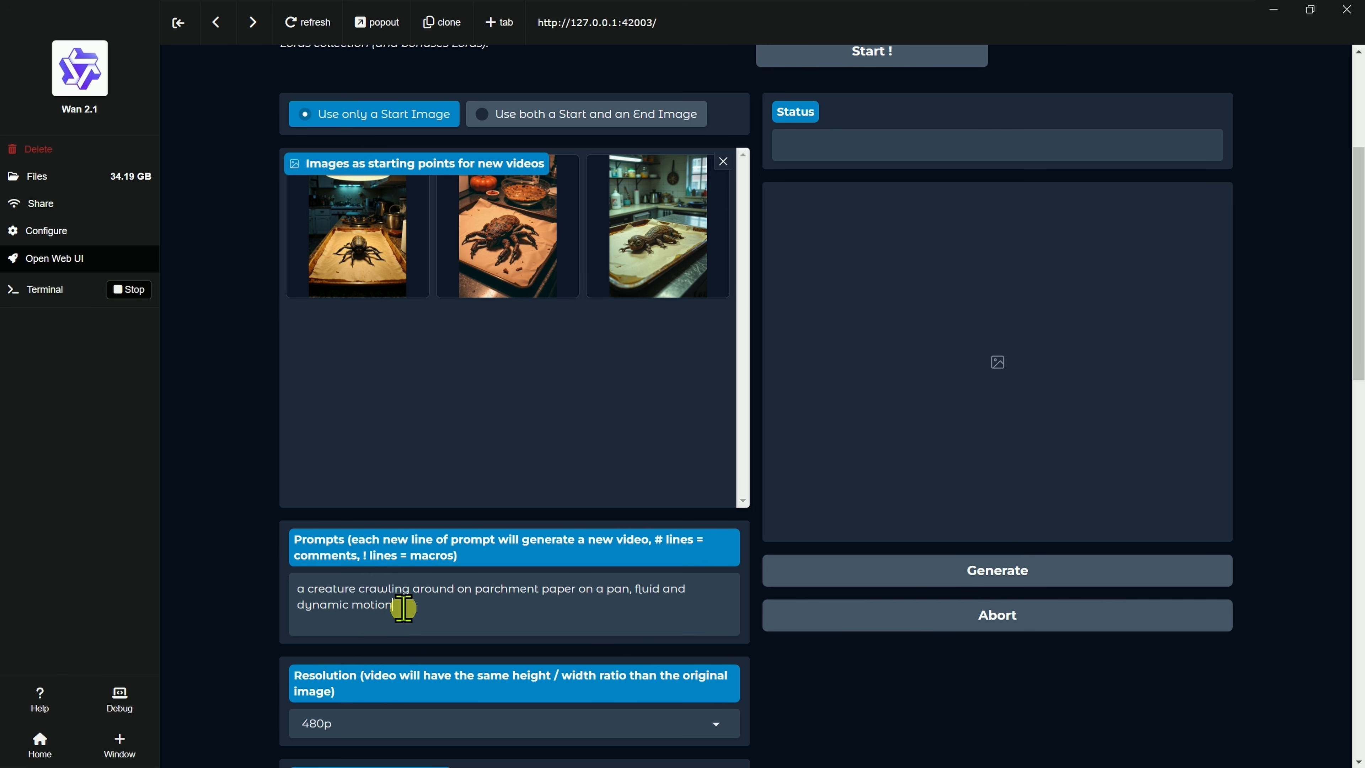
left_click_drag(404, 607, 237, 582)
key("ctrl+c")
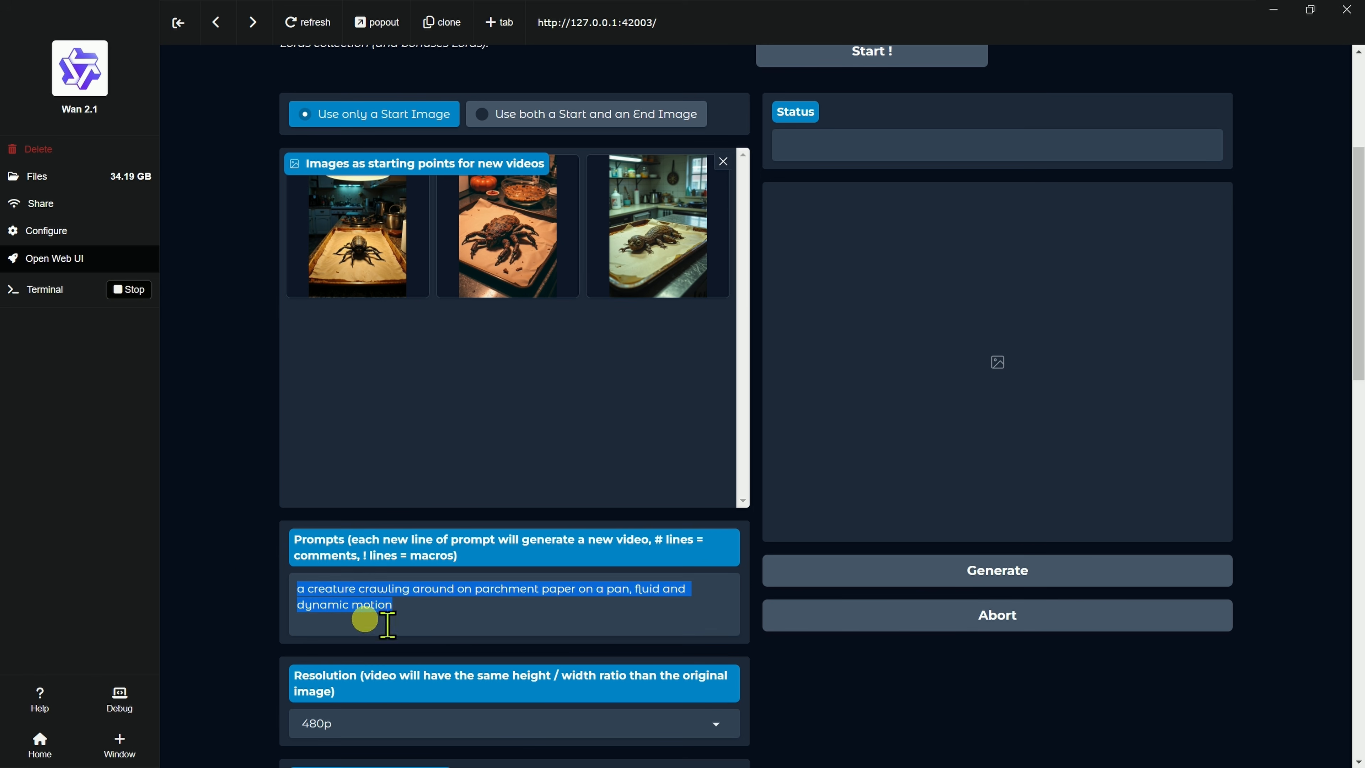
left_click(414, 605)
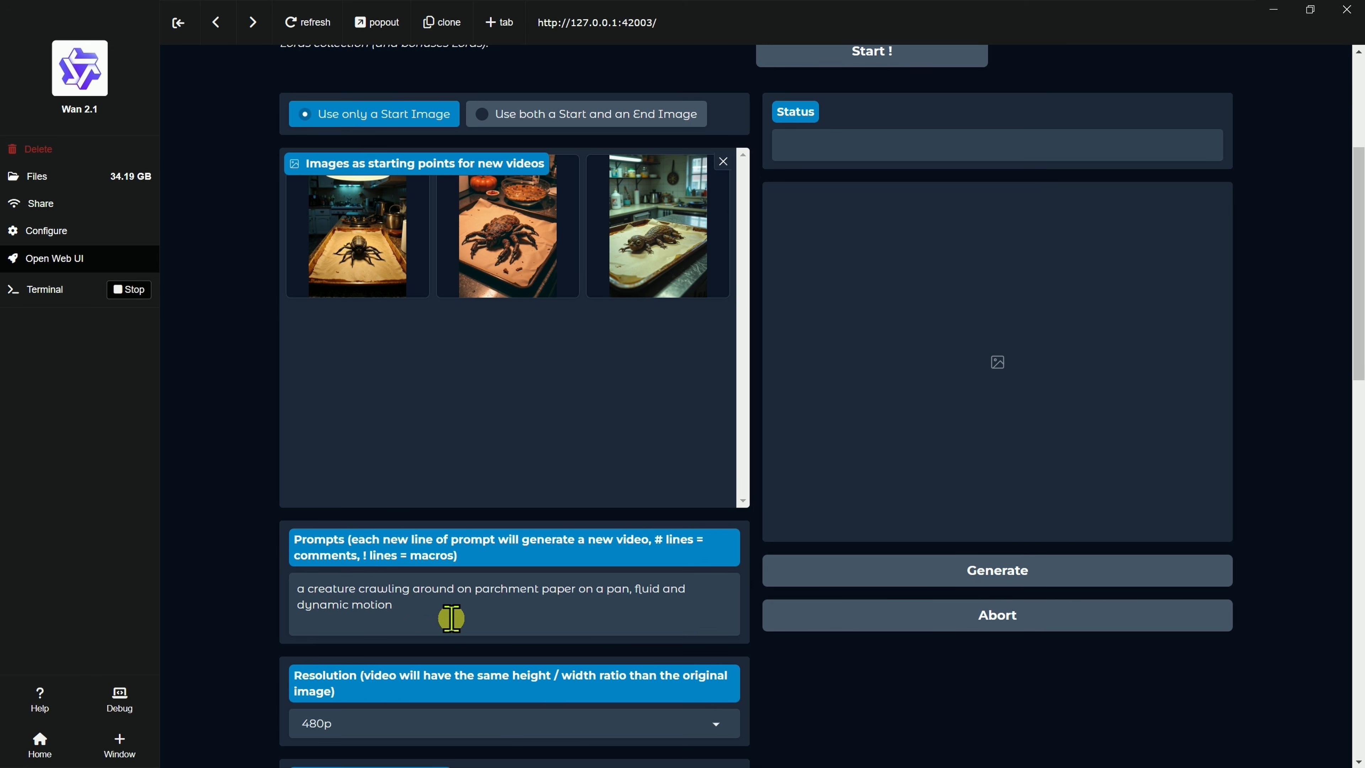
key("Return")
key("ctrl+v")
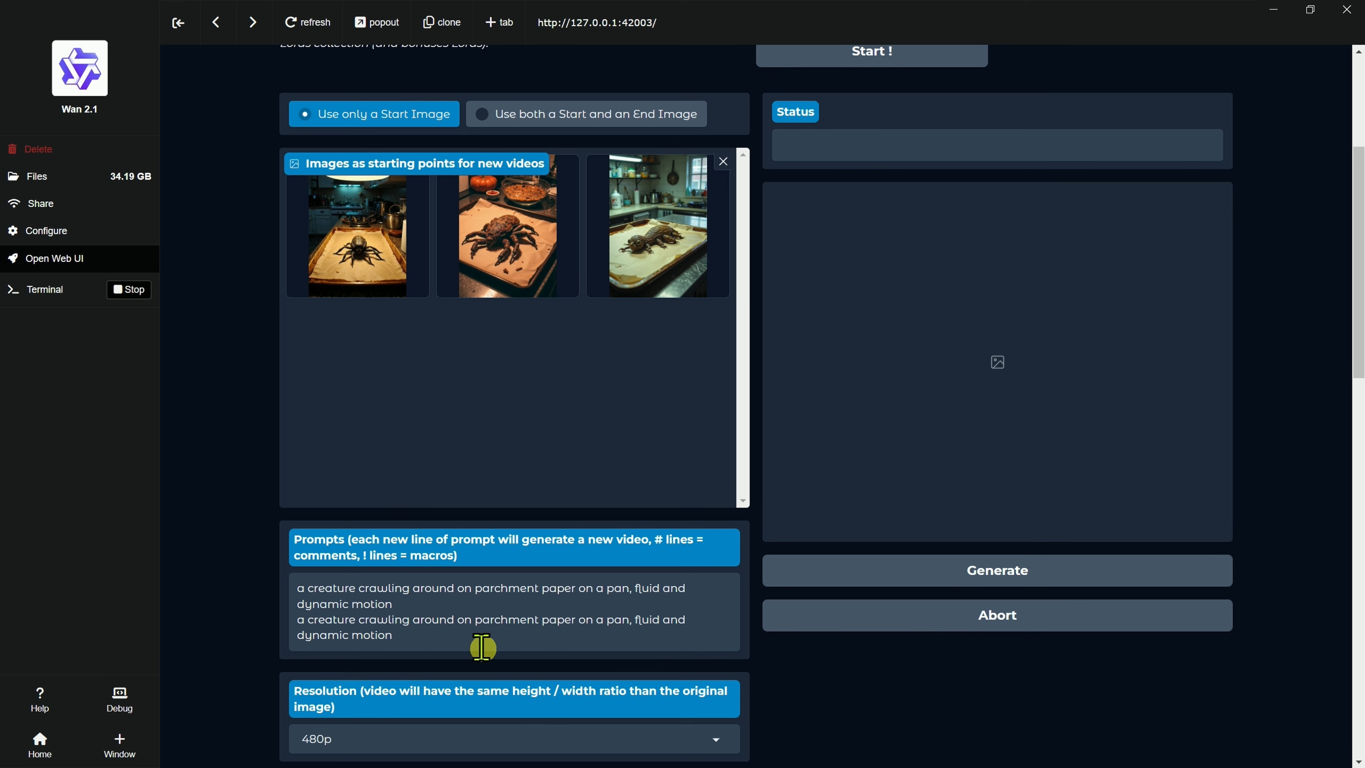
Step: Shorten the second prompt line to "a creature crawling around on parchment paper on a pan"
left_click_drag(626, 619, 767, 676)
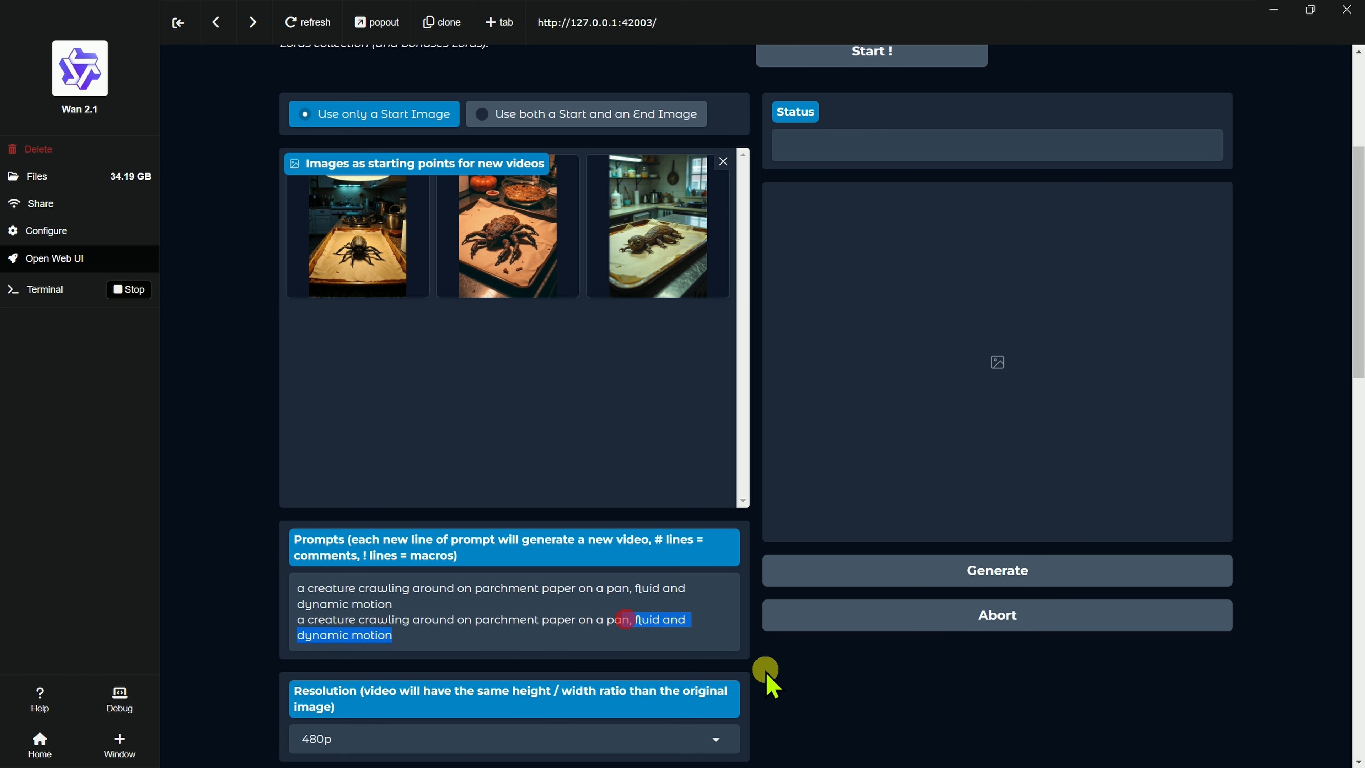
key("BackSpace")
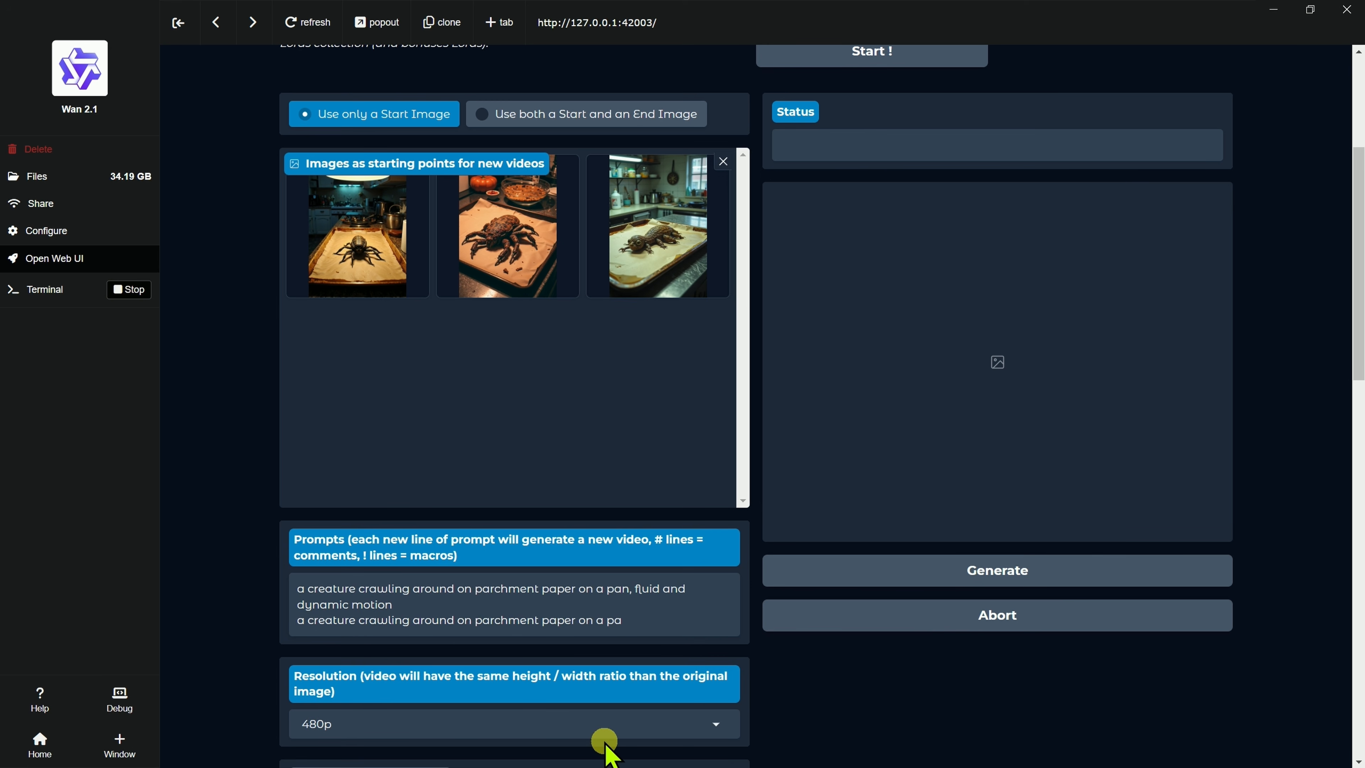
type("n")
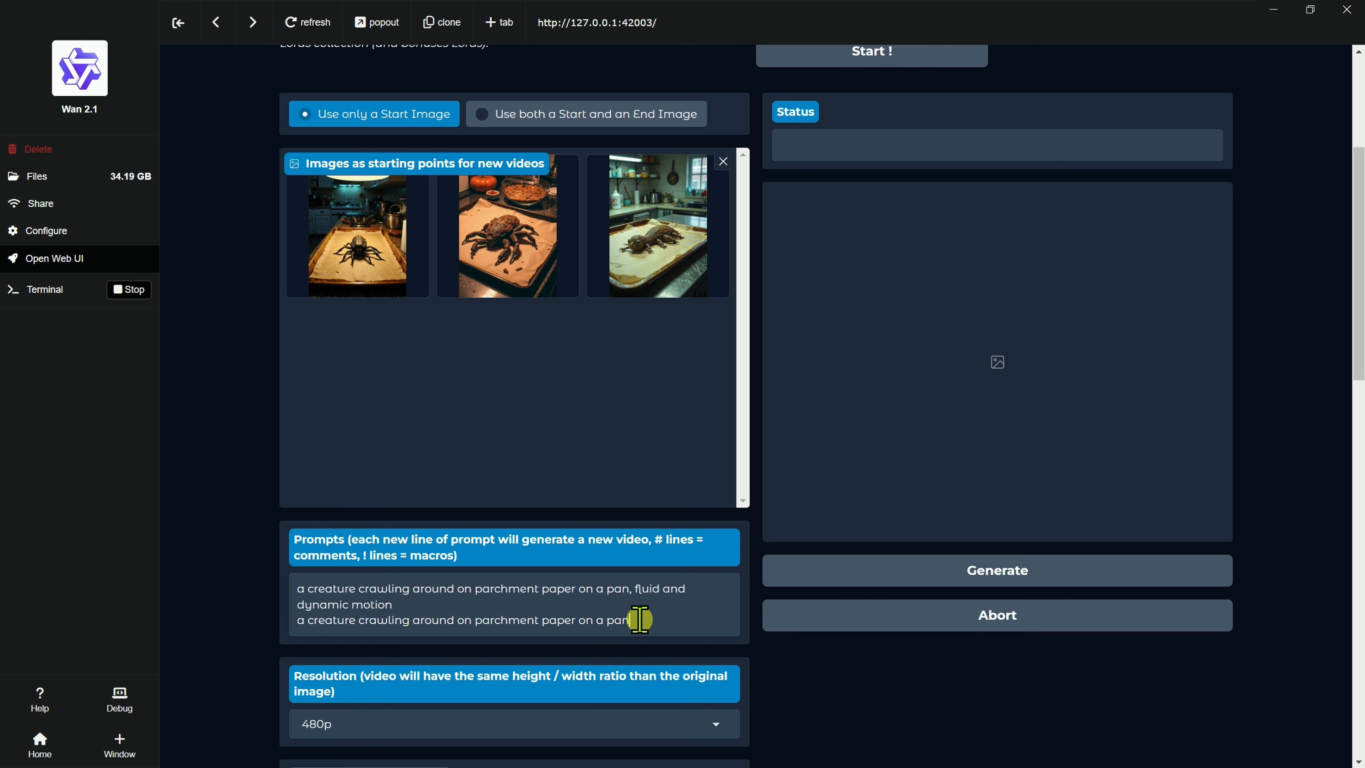
Step: Set Multiple Images as Texts Prompts to "Match images and text prompts"
scroll(243, 600, "down", 10)
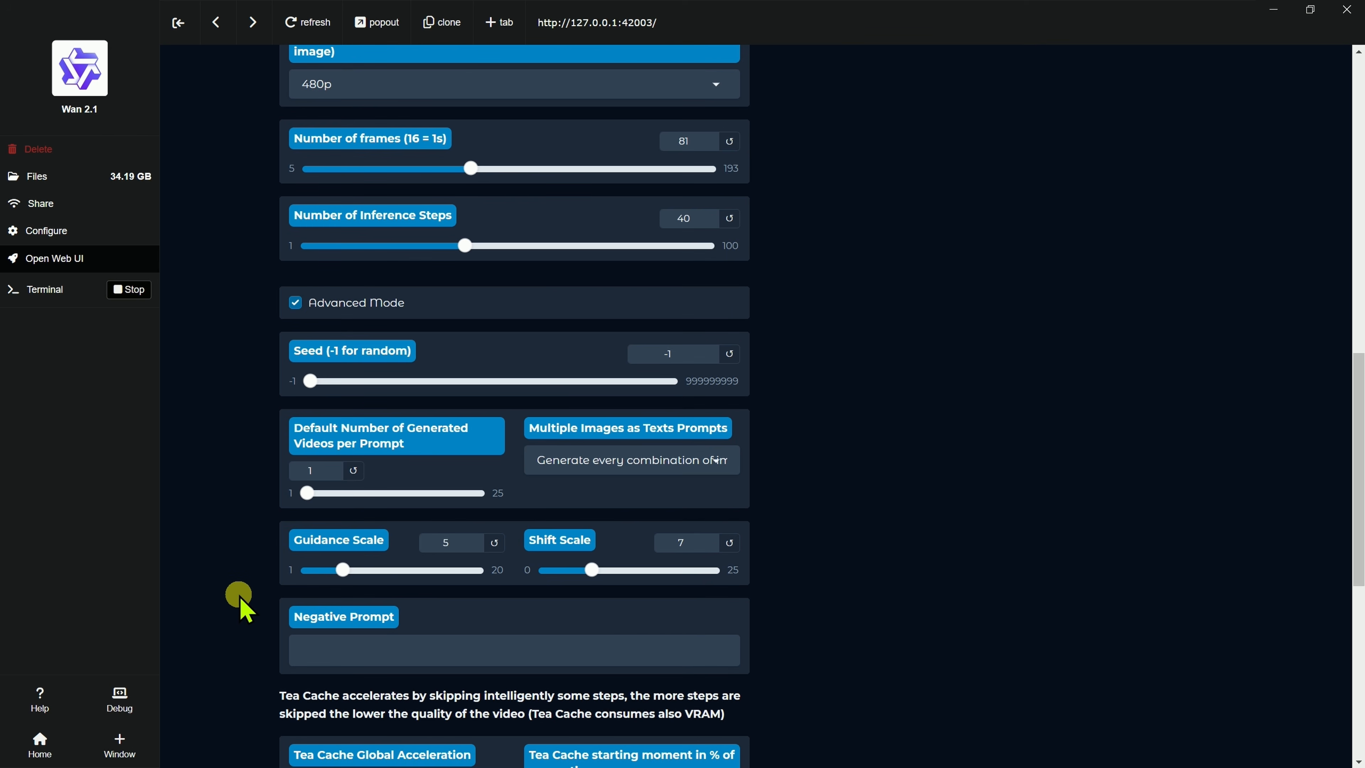
left_click(660, 460)
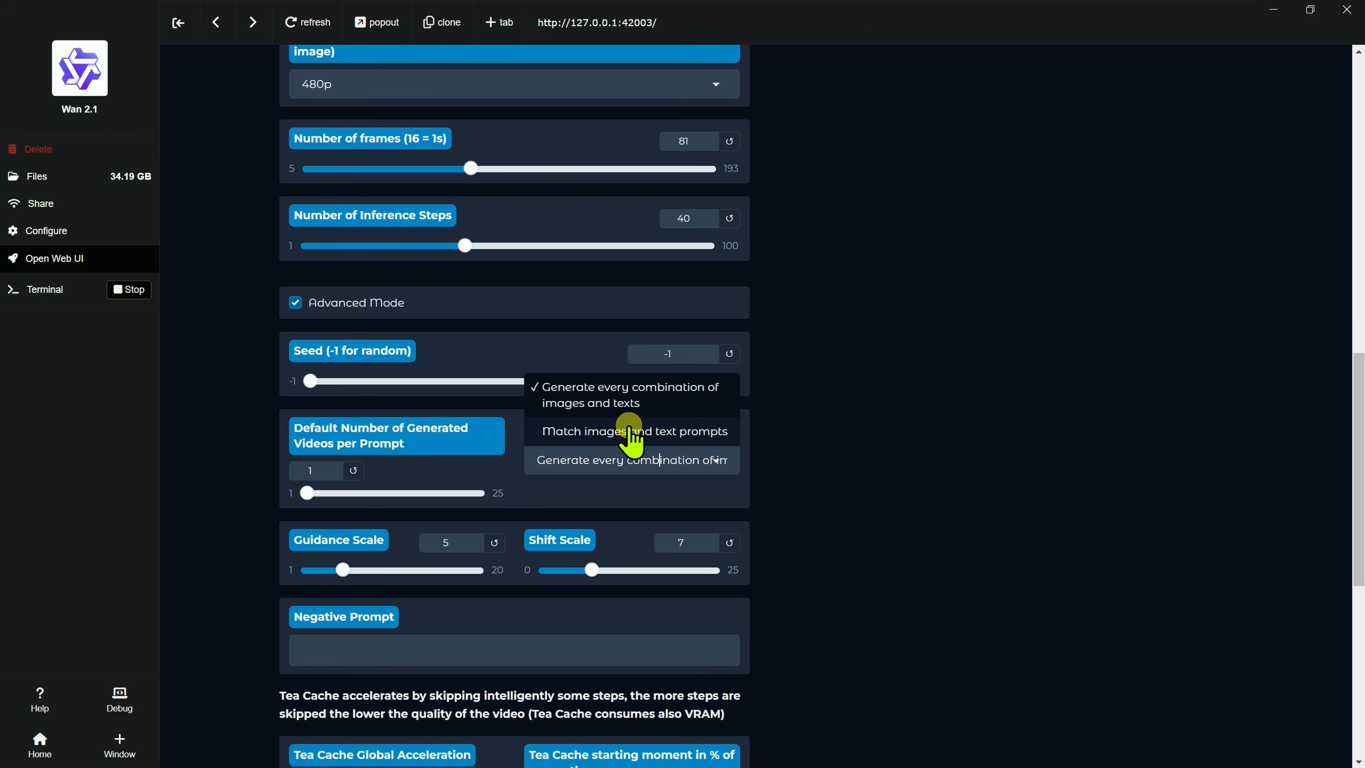
left_click(596, 431)
Step: Add a third prompt line reading "a creature crawling around on parchment paper on a pan, fluid and dynamic motion"
scroll(733, 524, "up", 6)
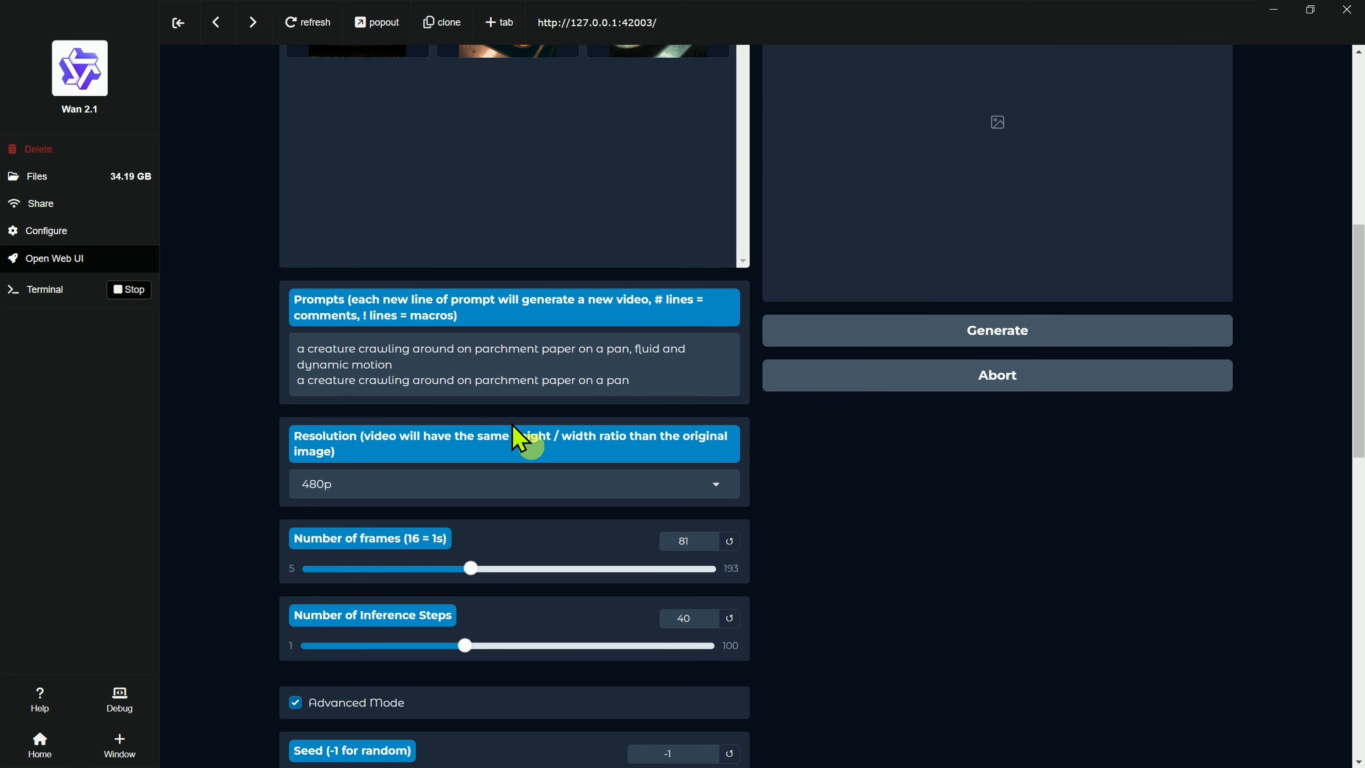
left_click(643, 379)
scroll(643, 380, "up", 3)
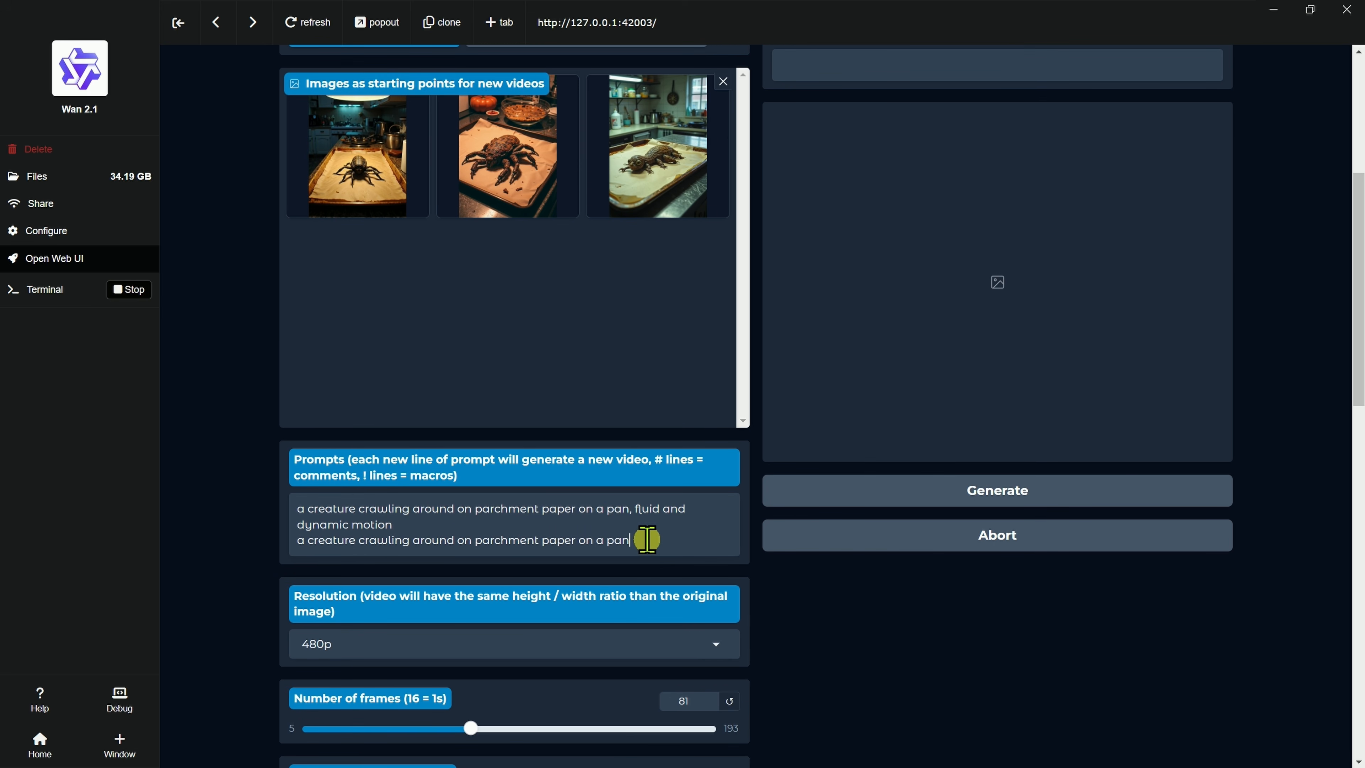
key("Return")
key("ctrl+v")
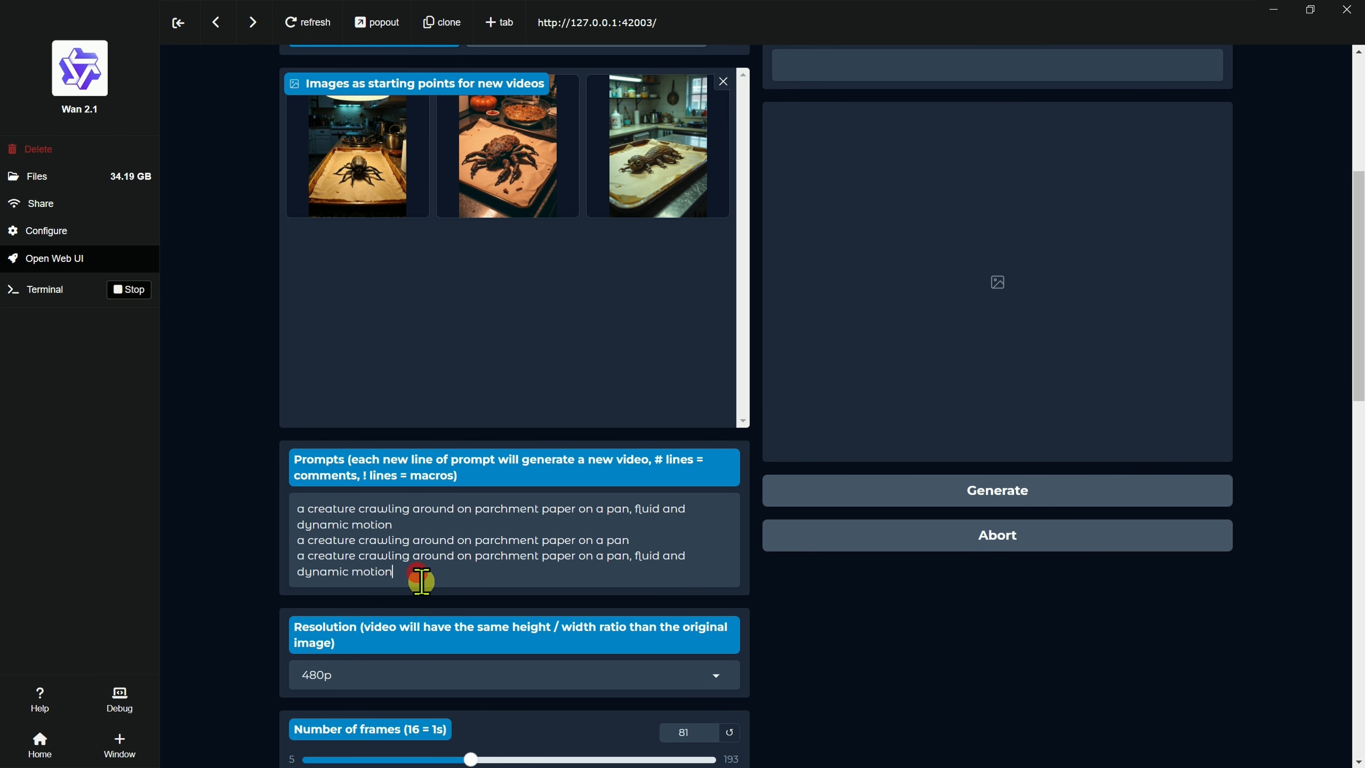
left_click(211, 446)
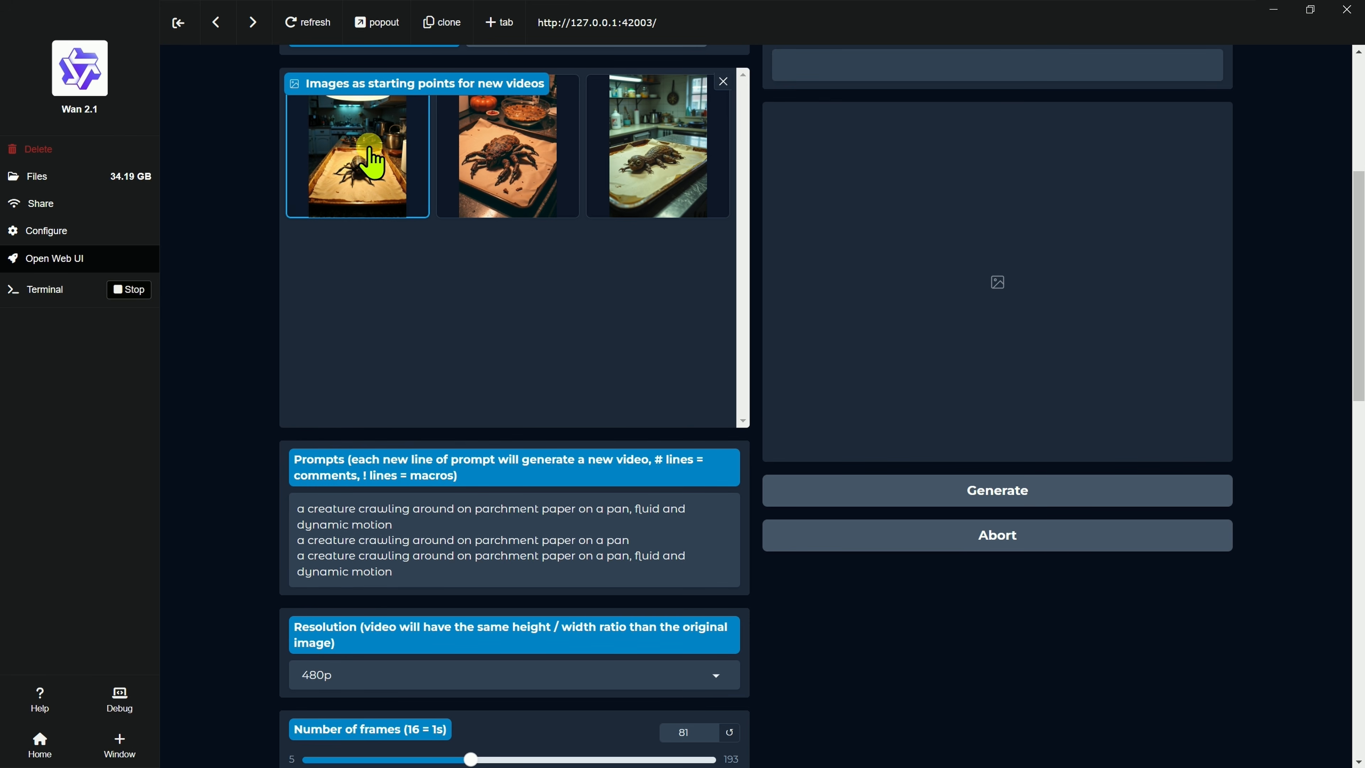
Step: Compare the second and third starting images with their matching prompt lines
left_click(497, 505)
left_click(476, 151)
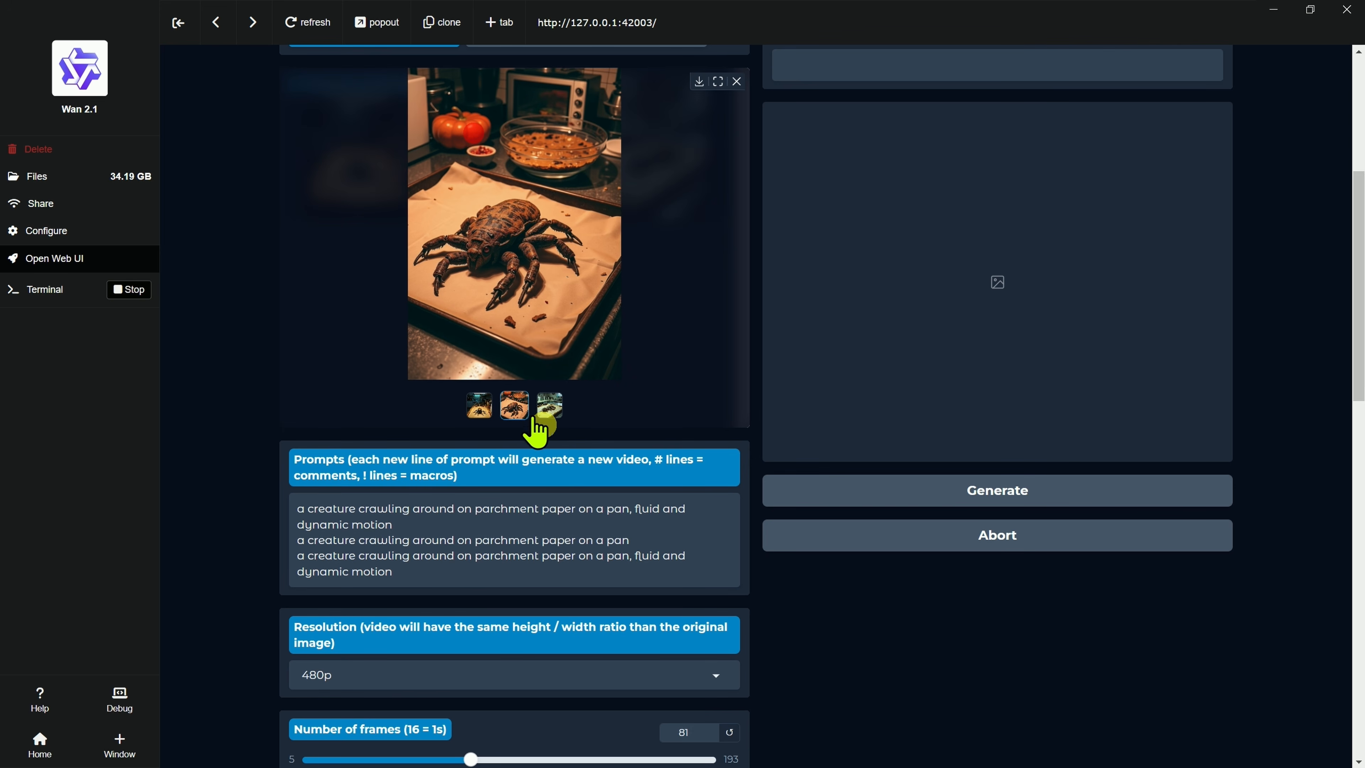
left_click(520, 537)
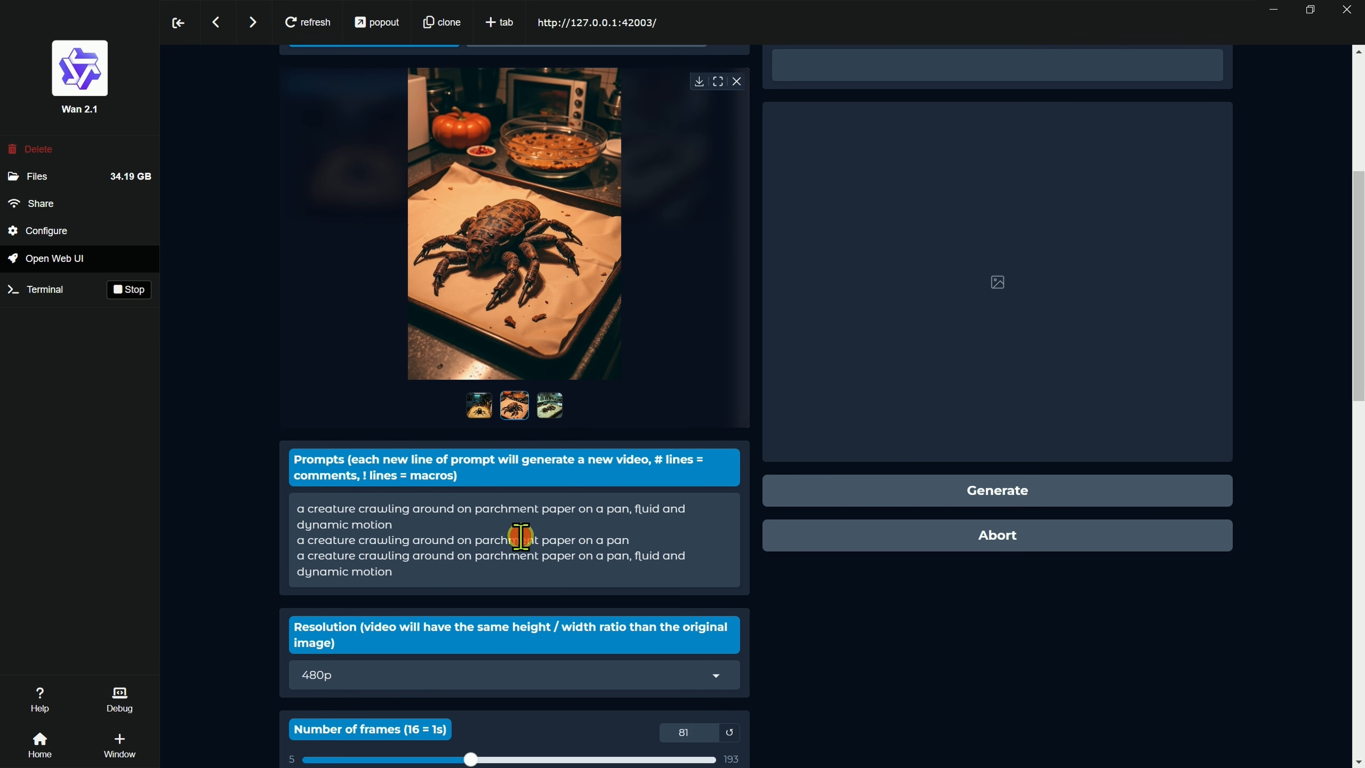
left_click(549, 405)
left_click(563, 560)
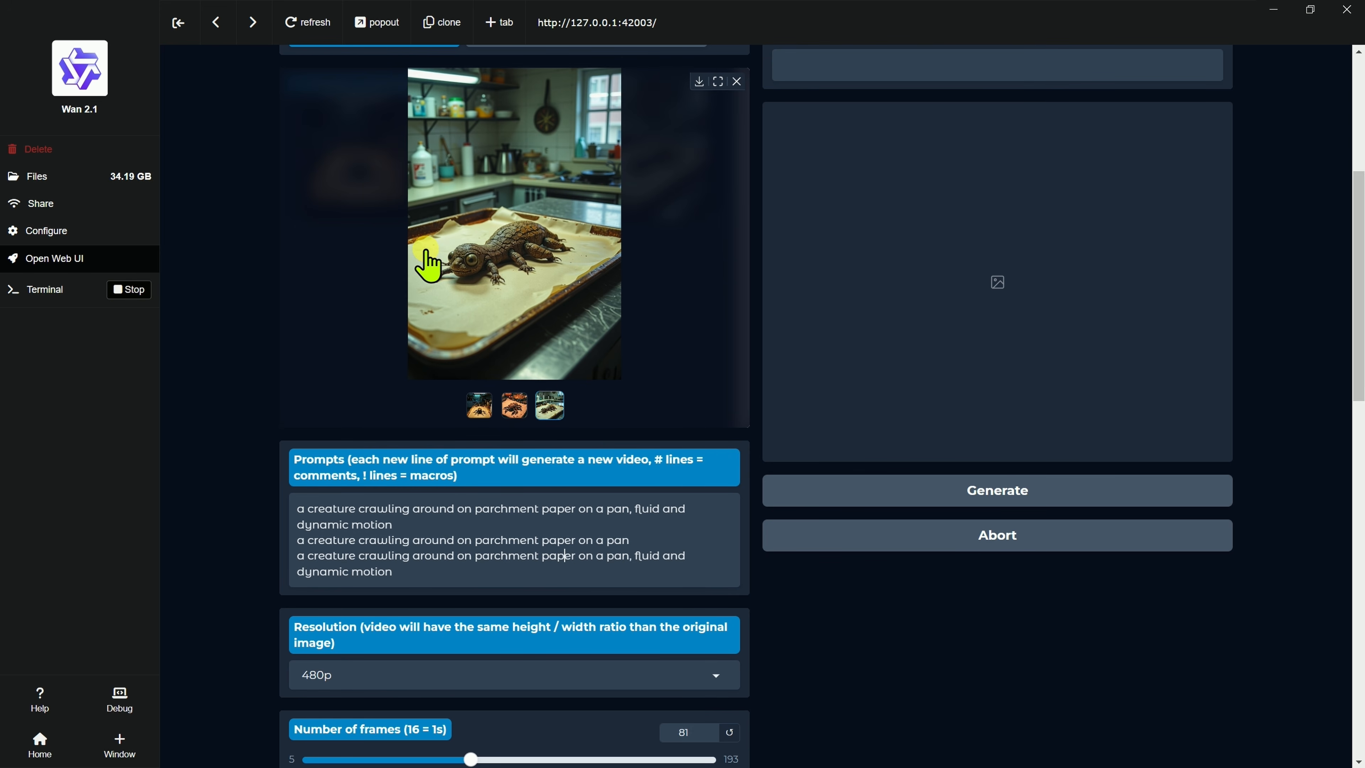
scroll(252, 403, "down", 1)
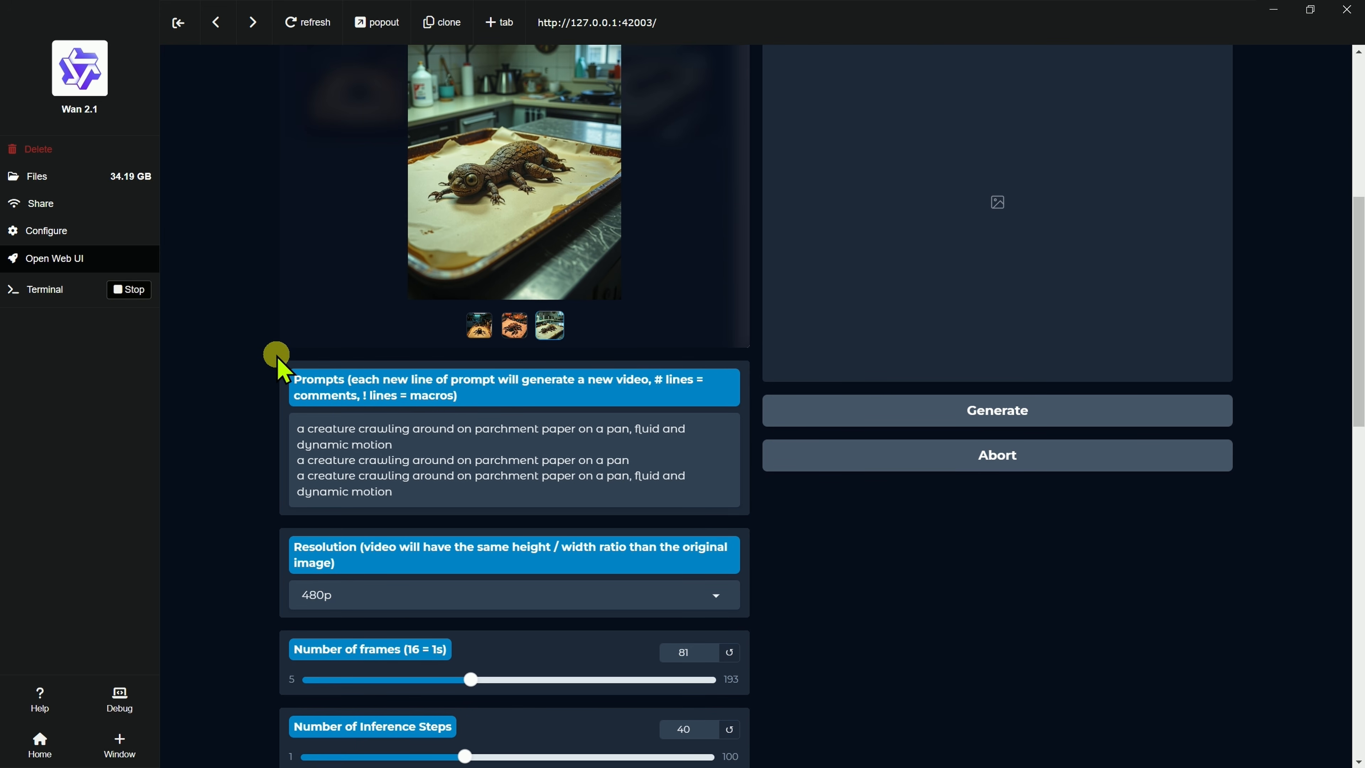
Step: Load only the image of the black spider on the parchment-lined pan as the starting image
scroll(295, 369, "up", 3)
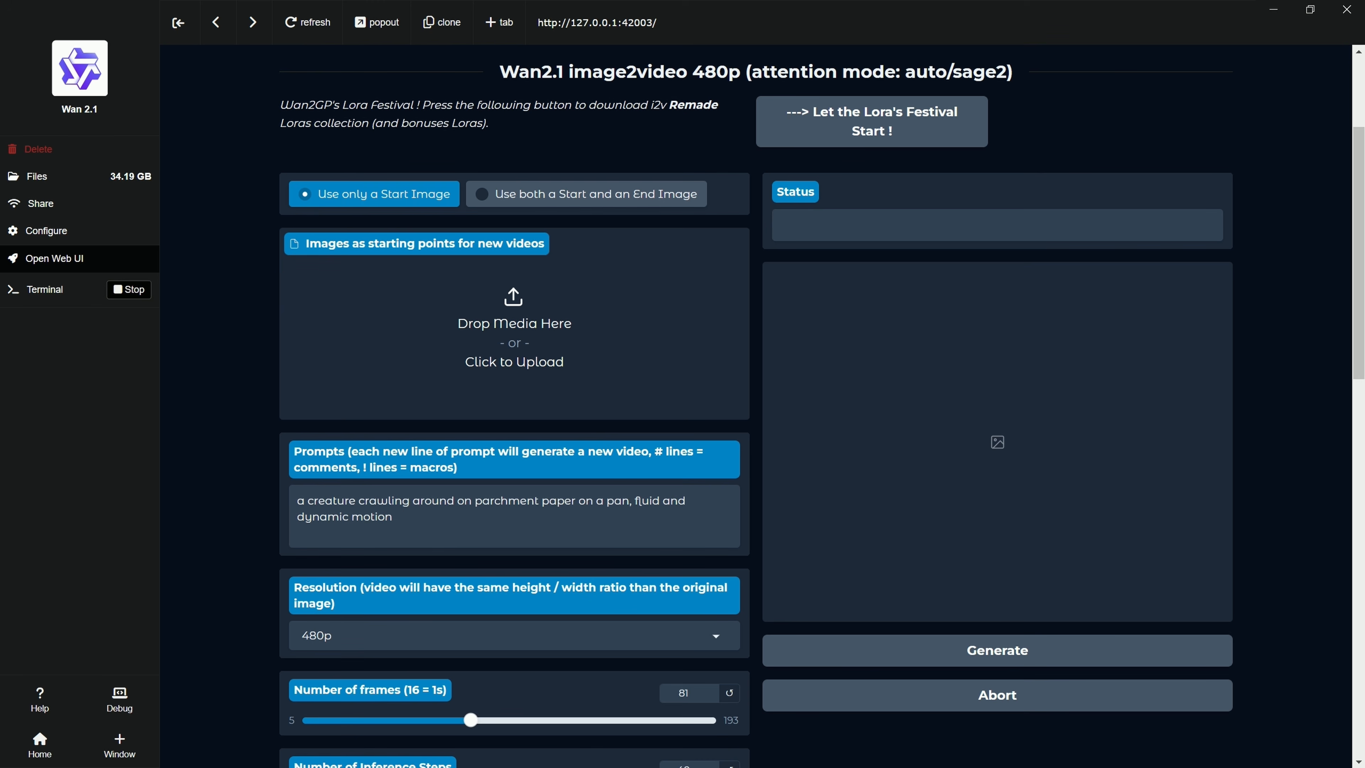
left_click_drag(463, 376, 540, 338)
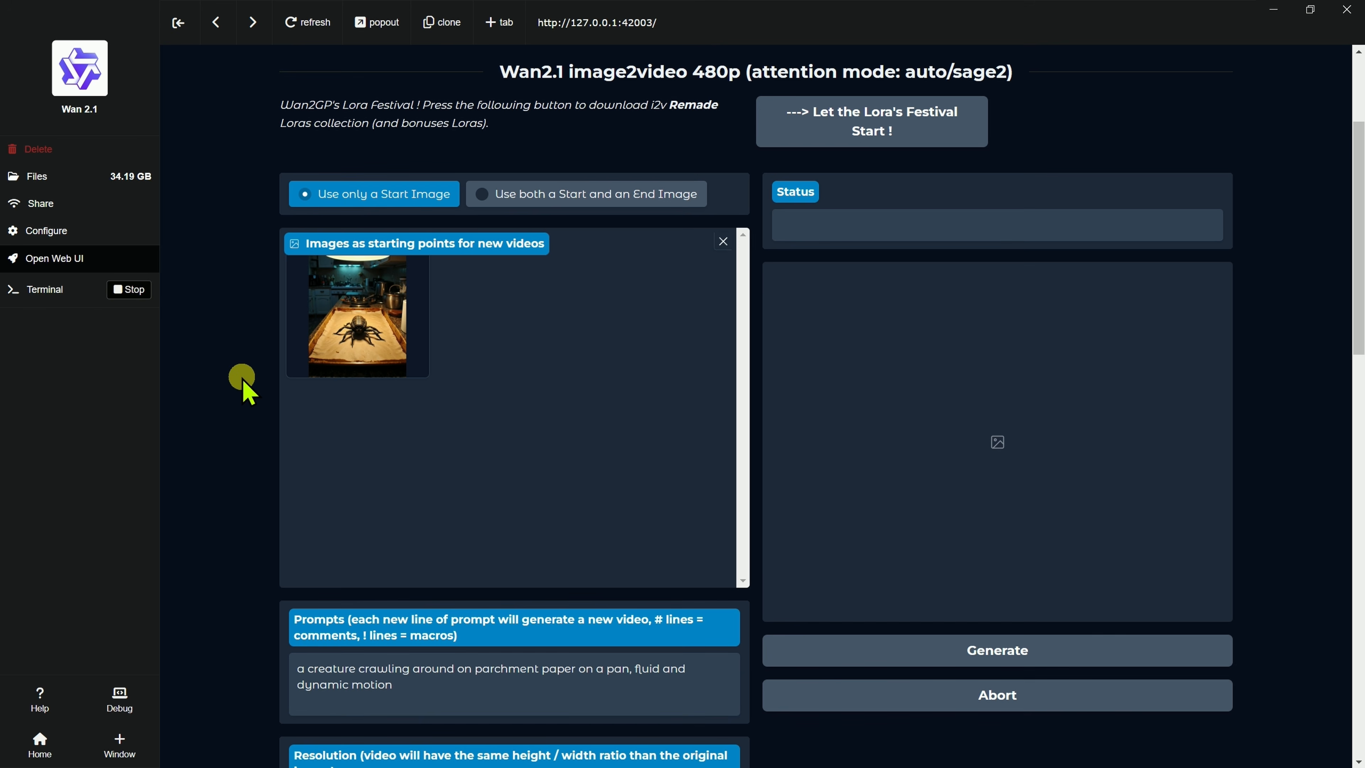
Step: Set the negative prompt to "slow motion, low quality"
scroll(242, 379, "down", 8)
scroll(245, 385, "down", 1)
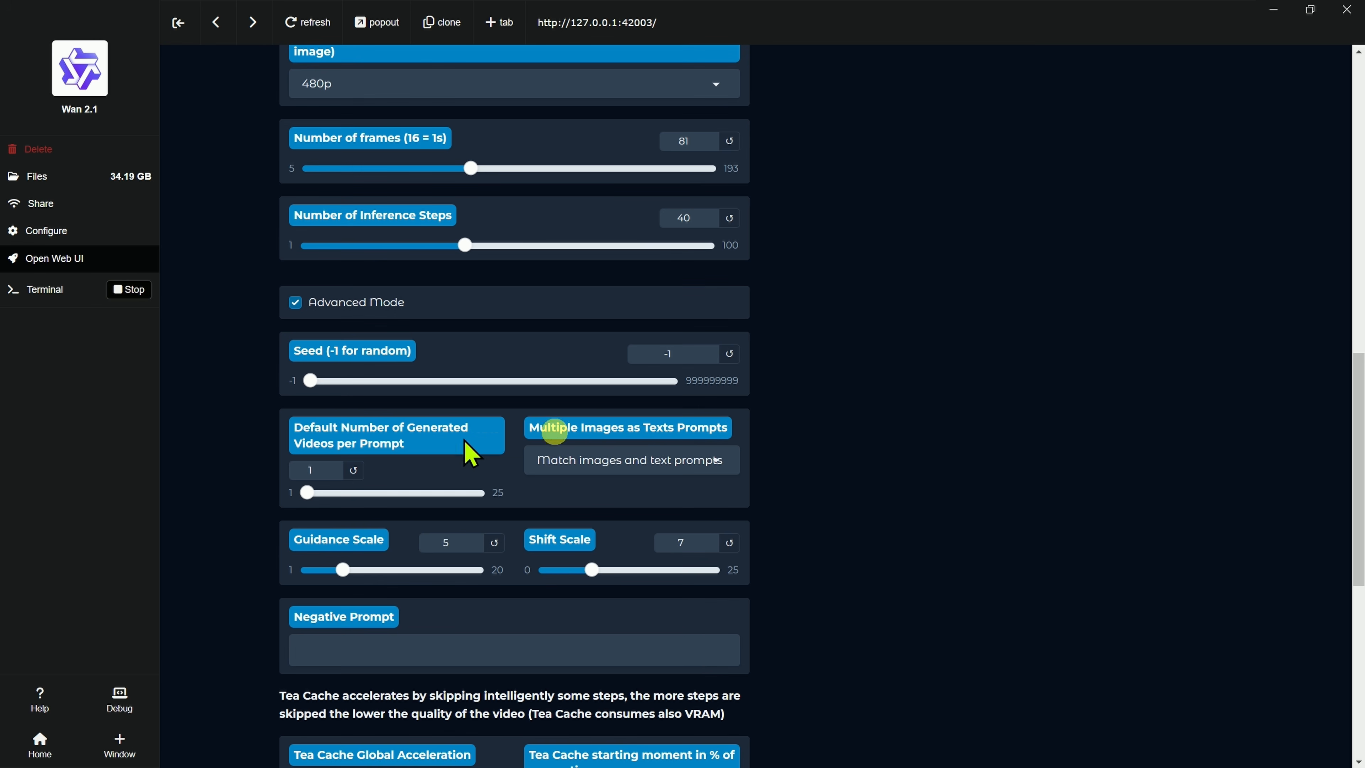
scroll(262, 525, "down", 2)
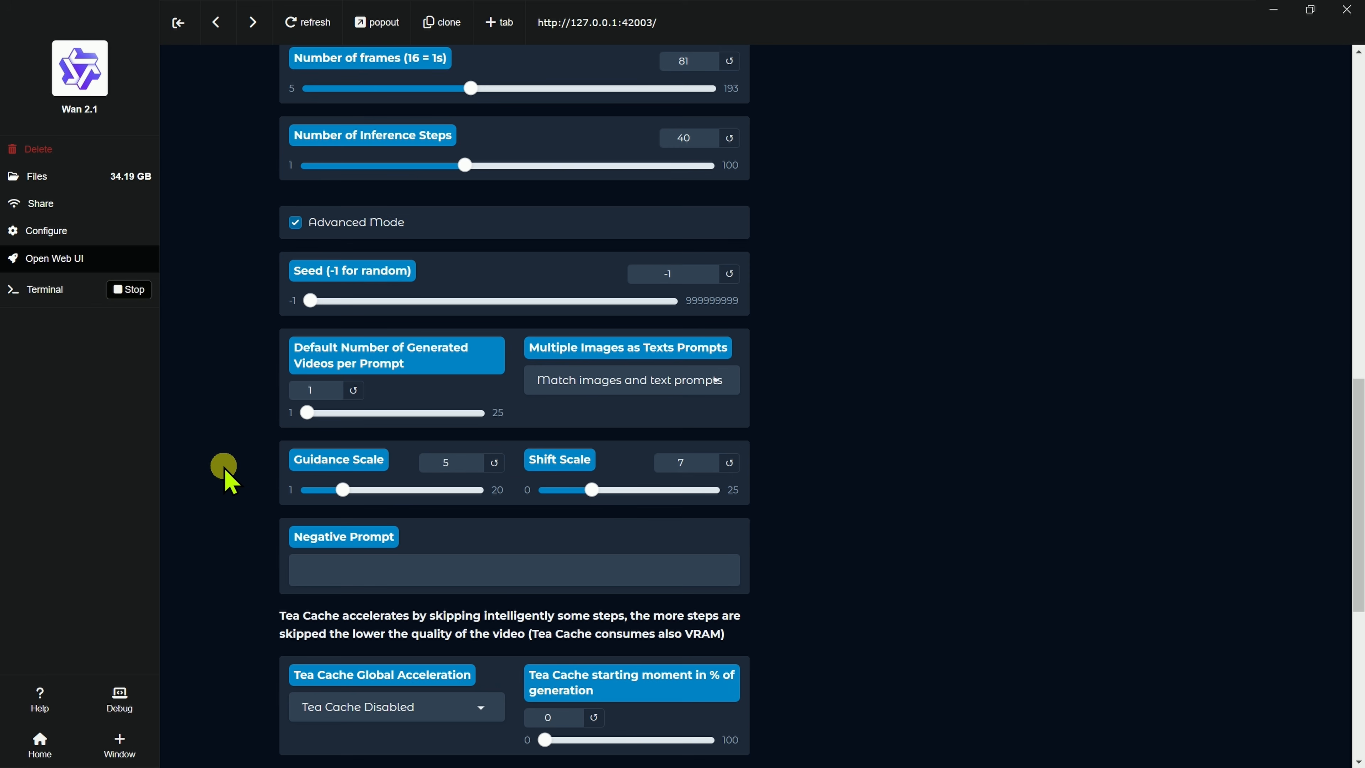
scroll(222, 467, "down", 4)
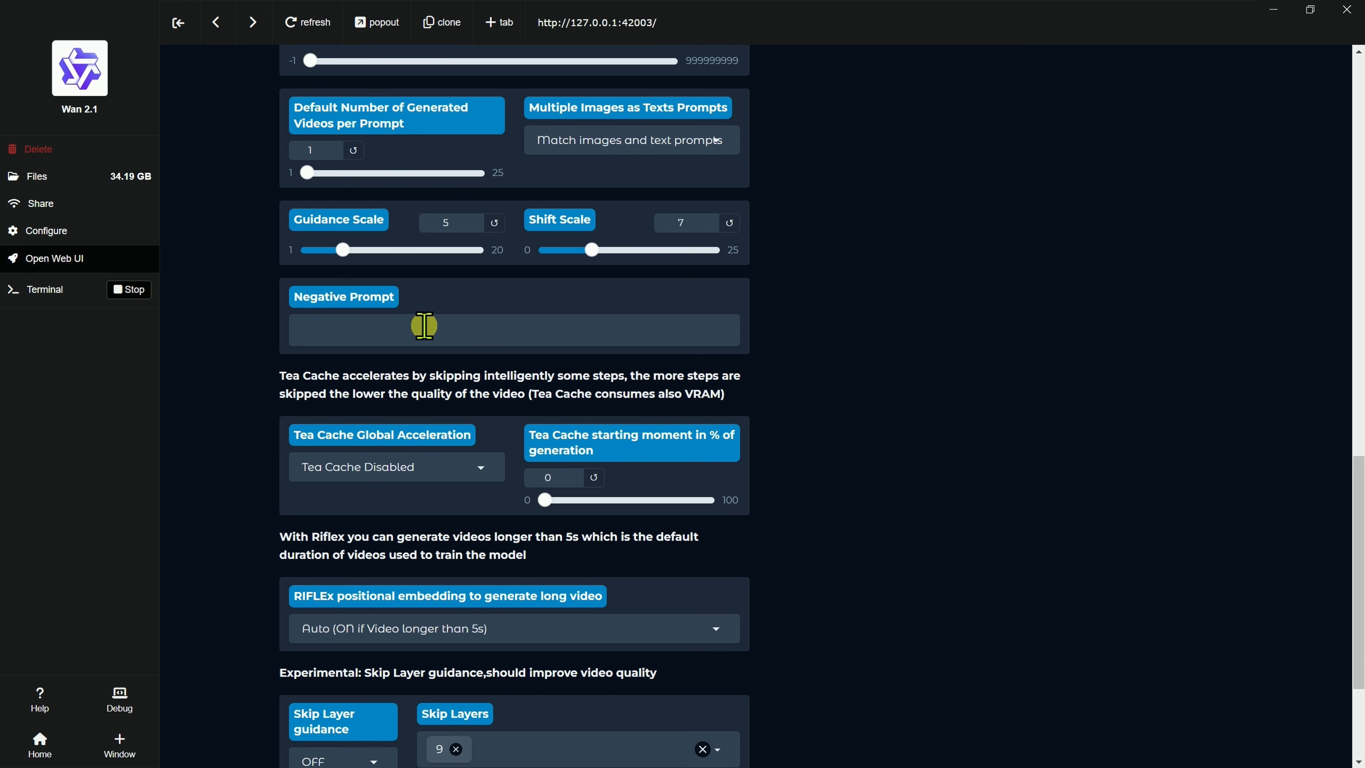
type("slow motion")
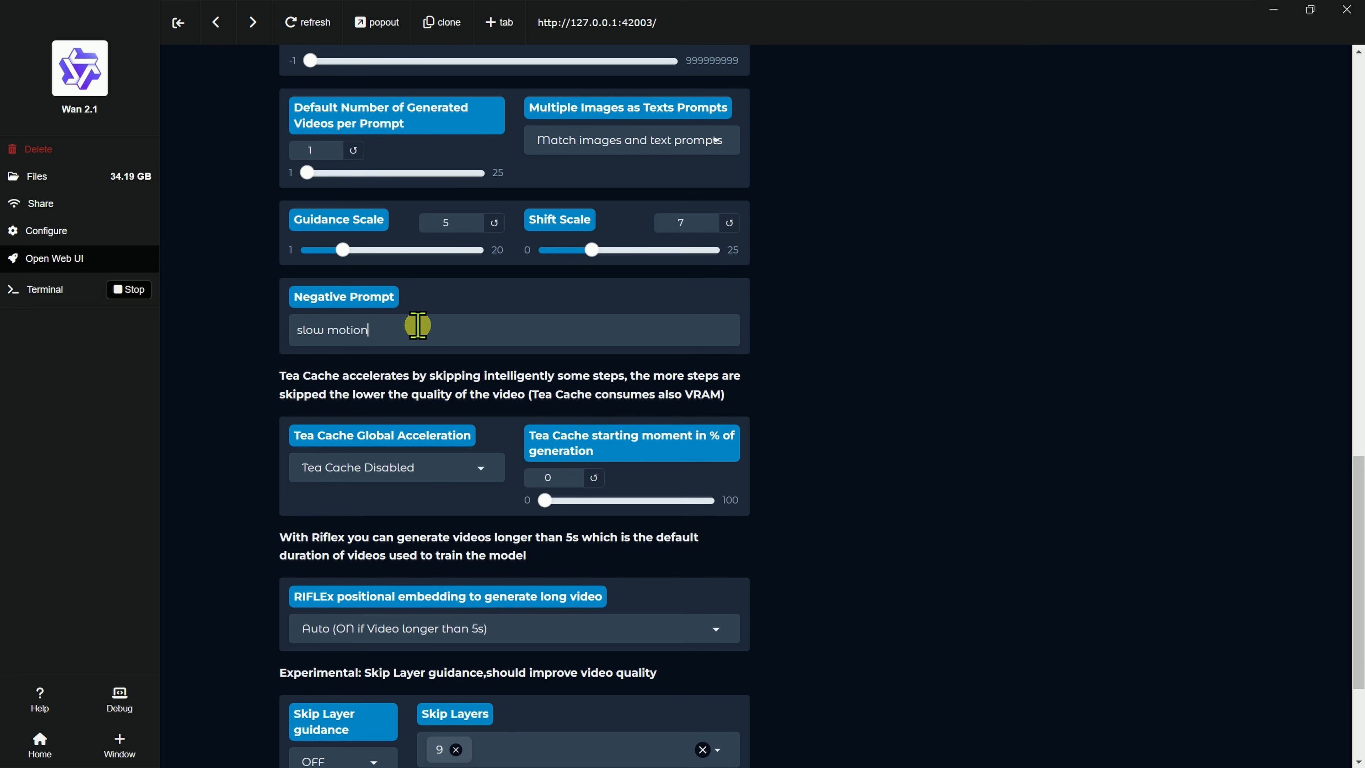
scroll(321, 352, "up", 4)
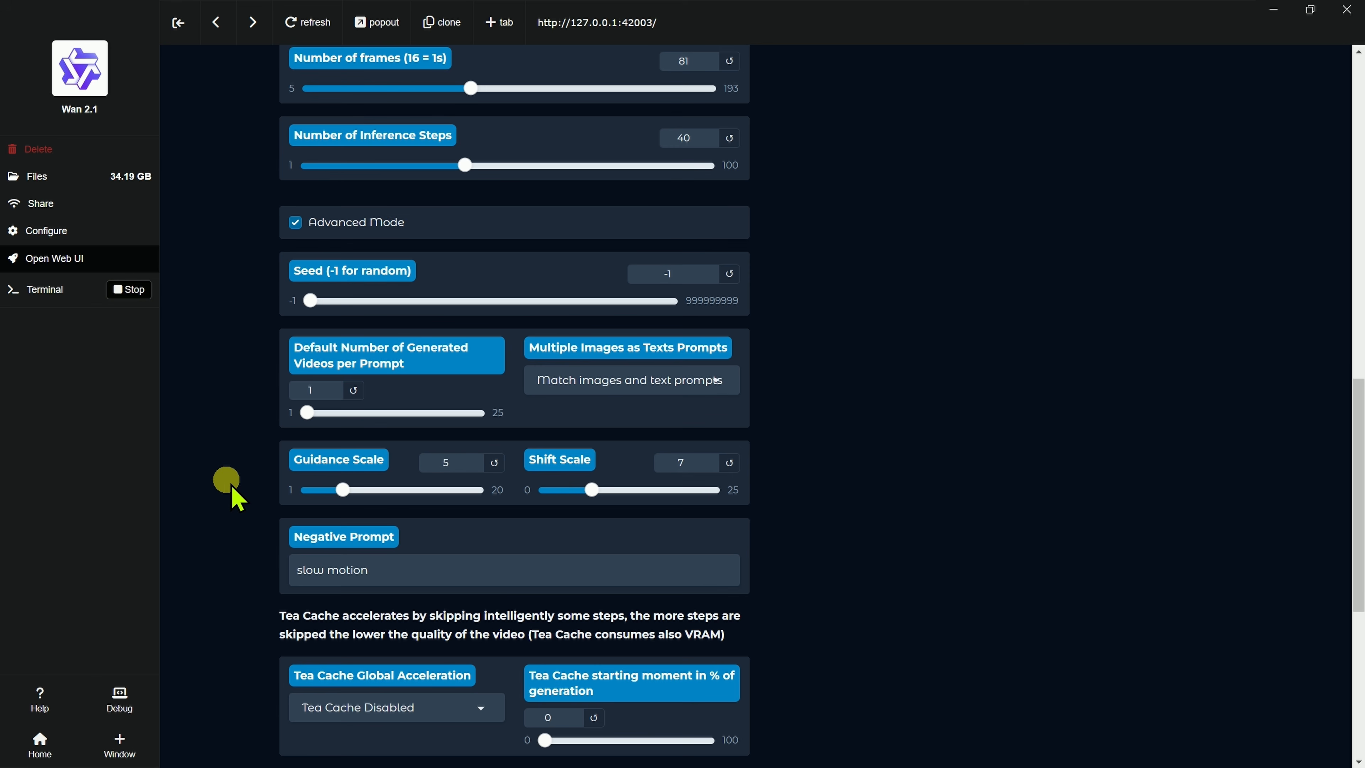
left_click(398, 575)
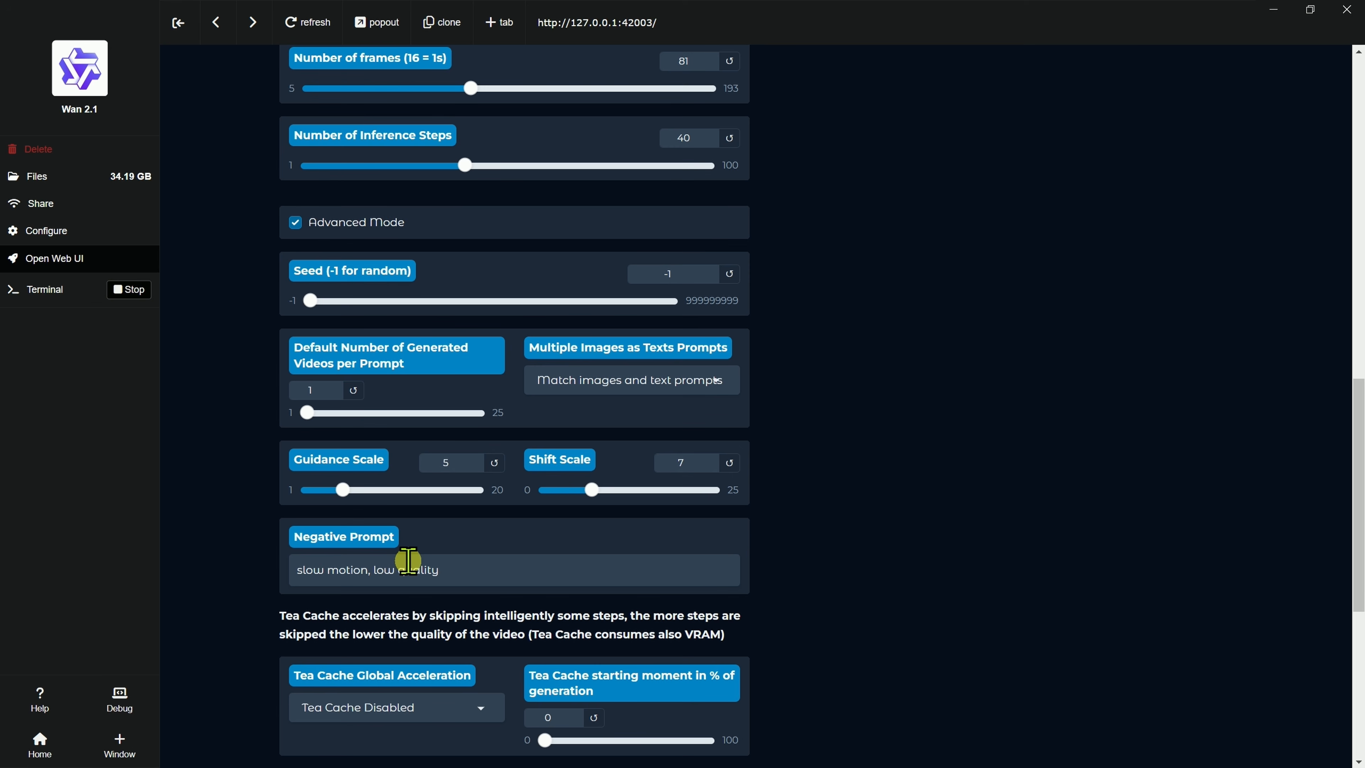
left_click(258, 553)
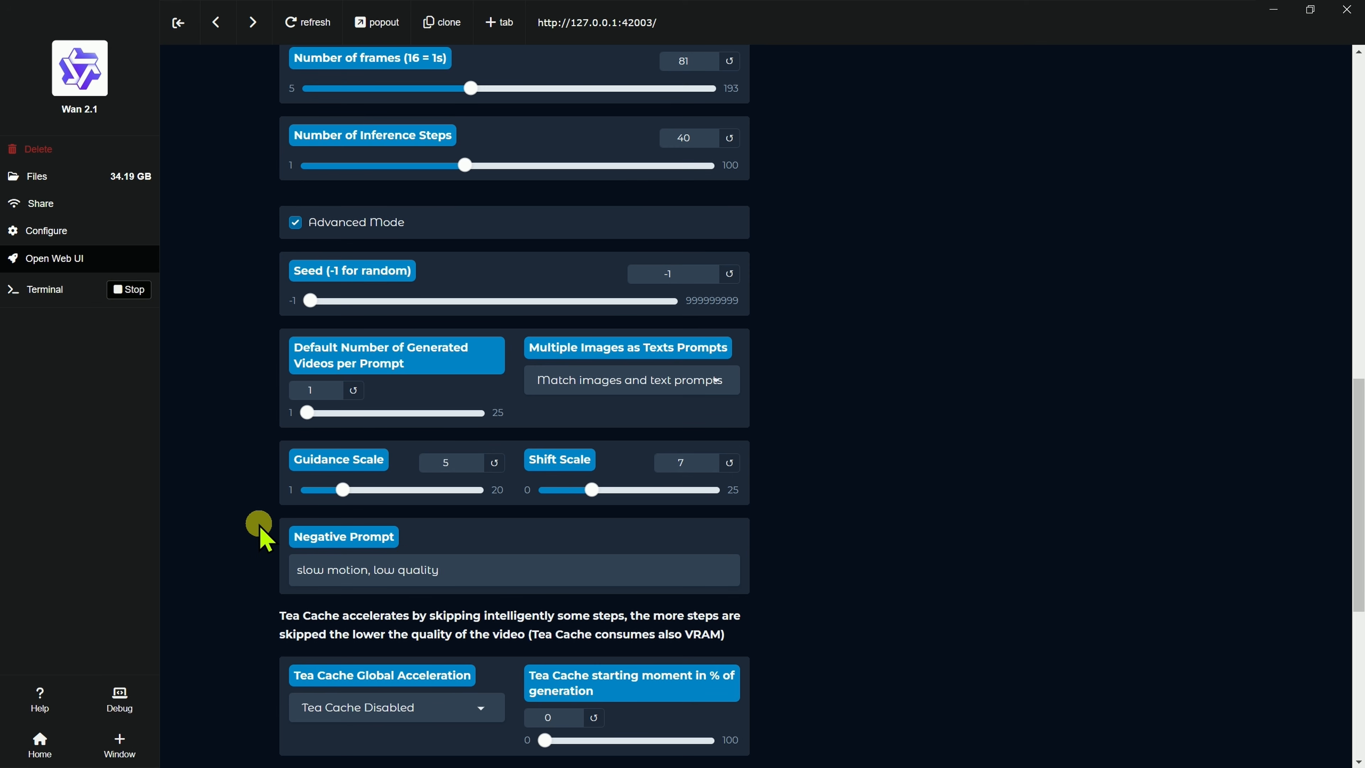
Step: Set the denoising steps range to start at 5% and end at 95%
scroll(261, 531, "down", 6)
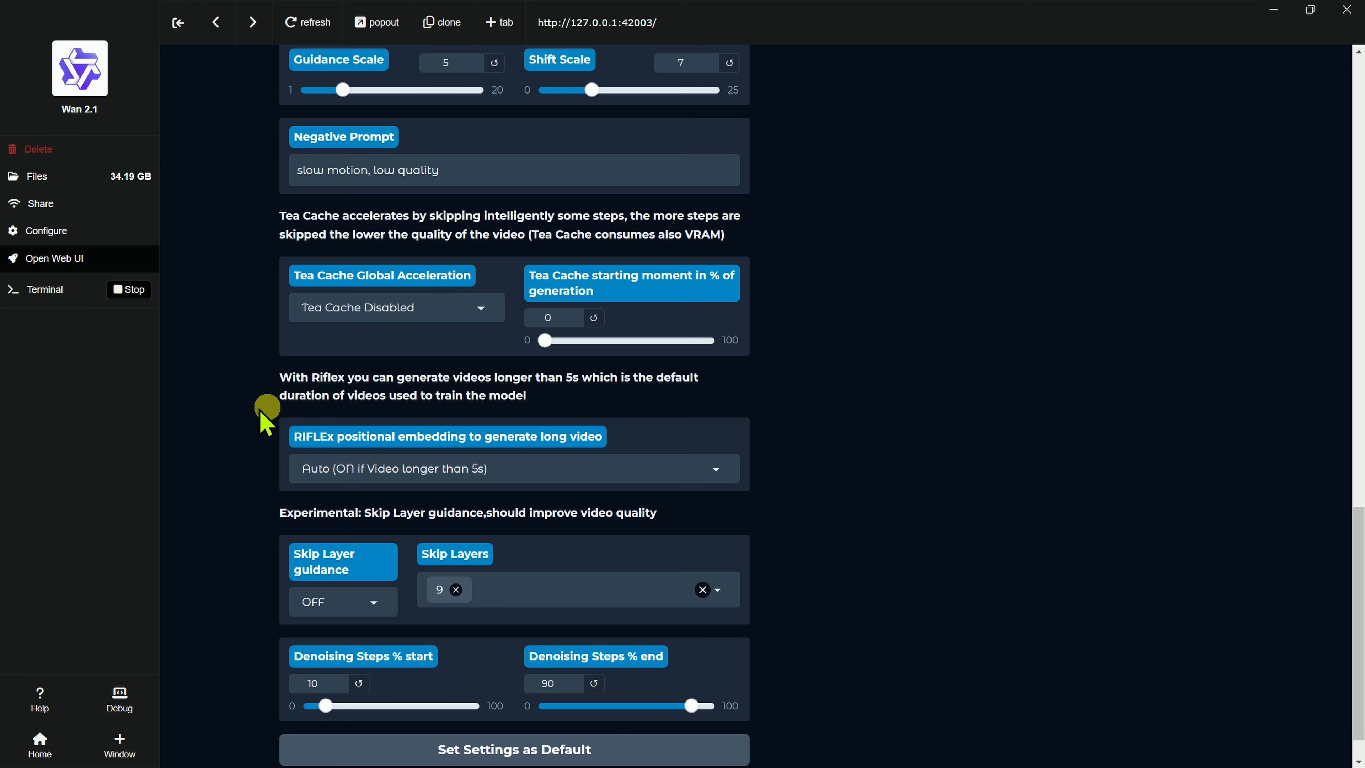
scroll(408, 403, "down", 1)
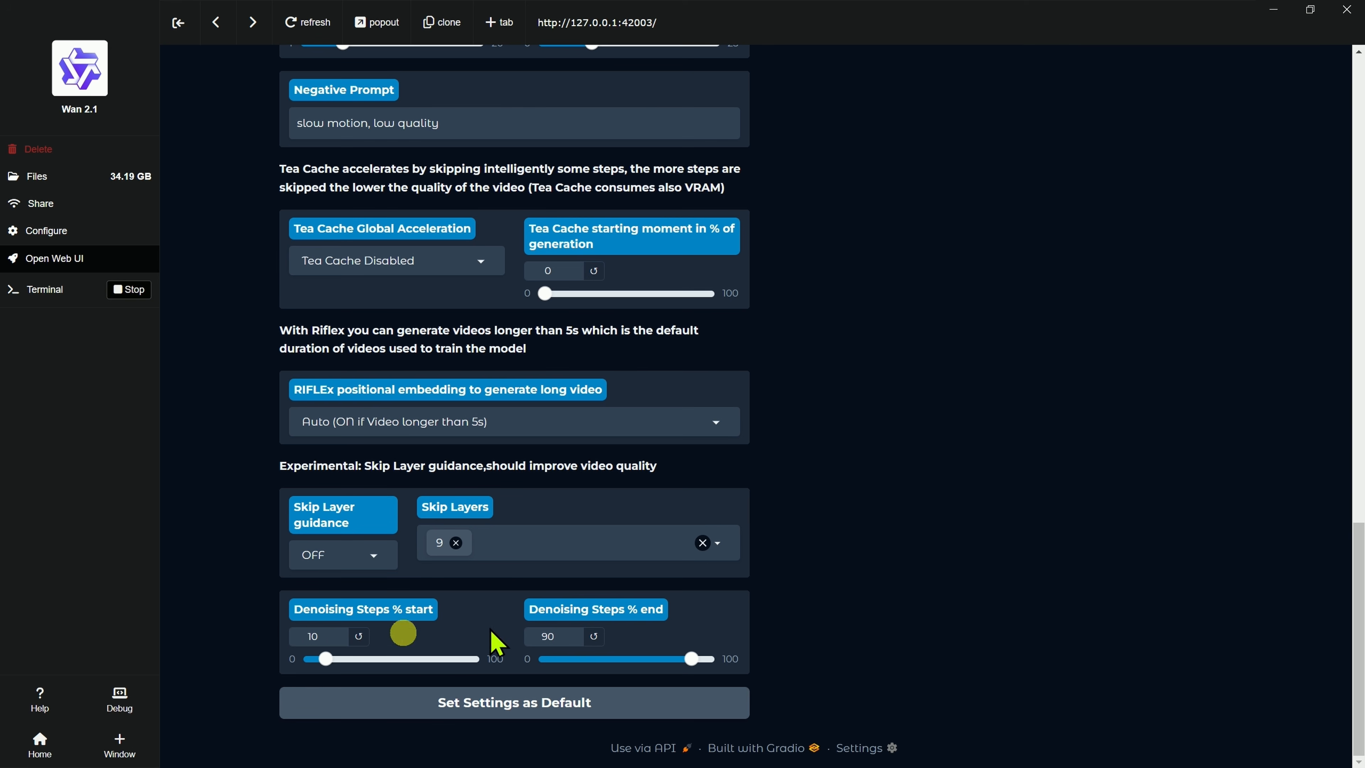
left_click_drag(324, 659, 316, 671)
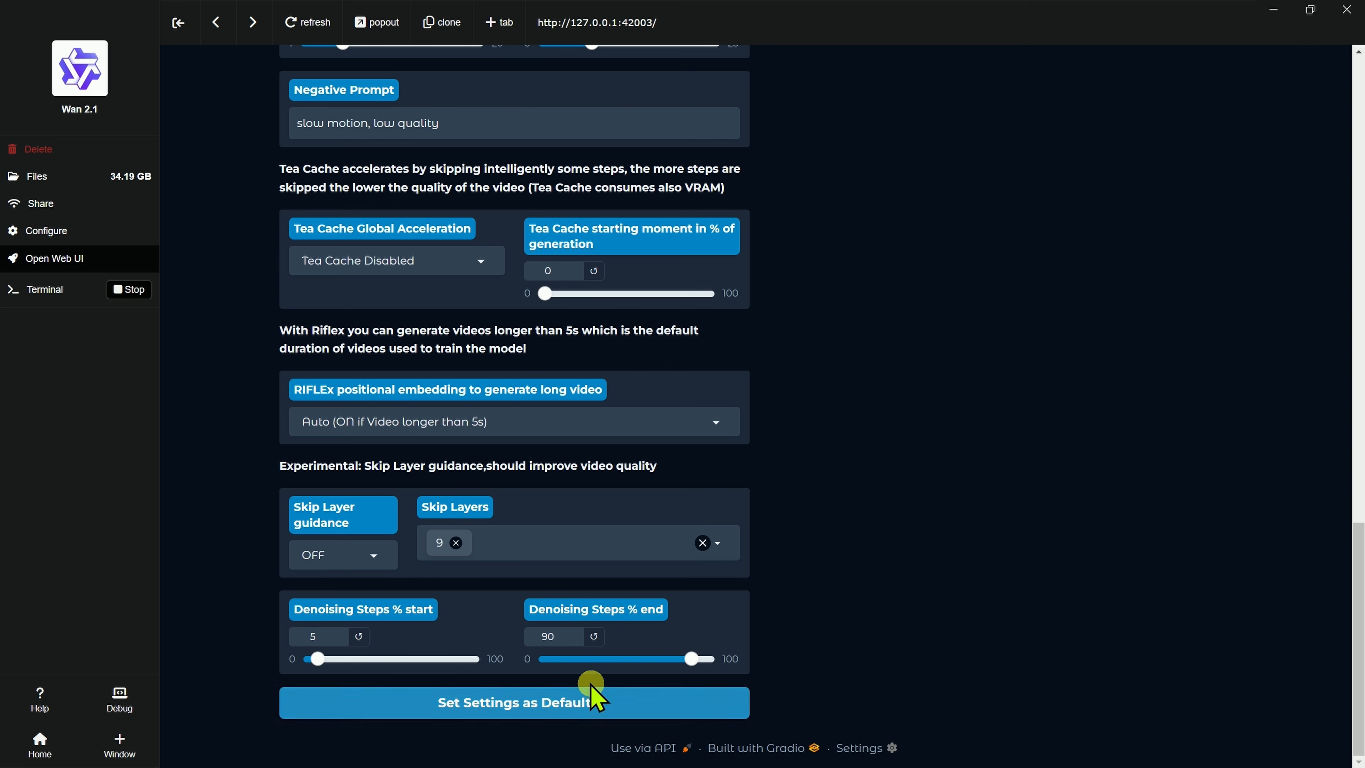
left_click(703, 667)
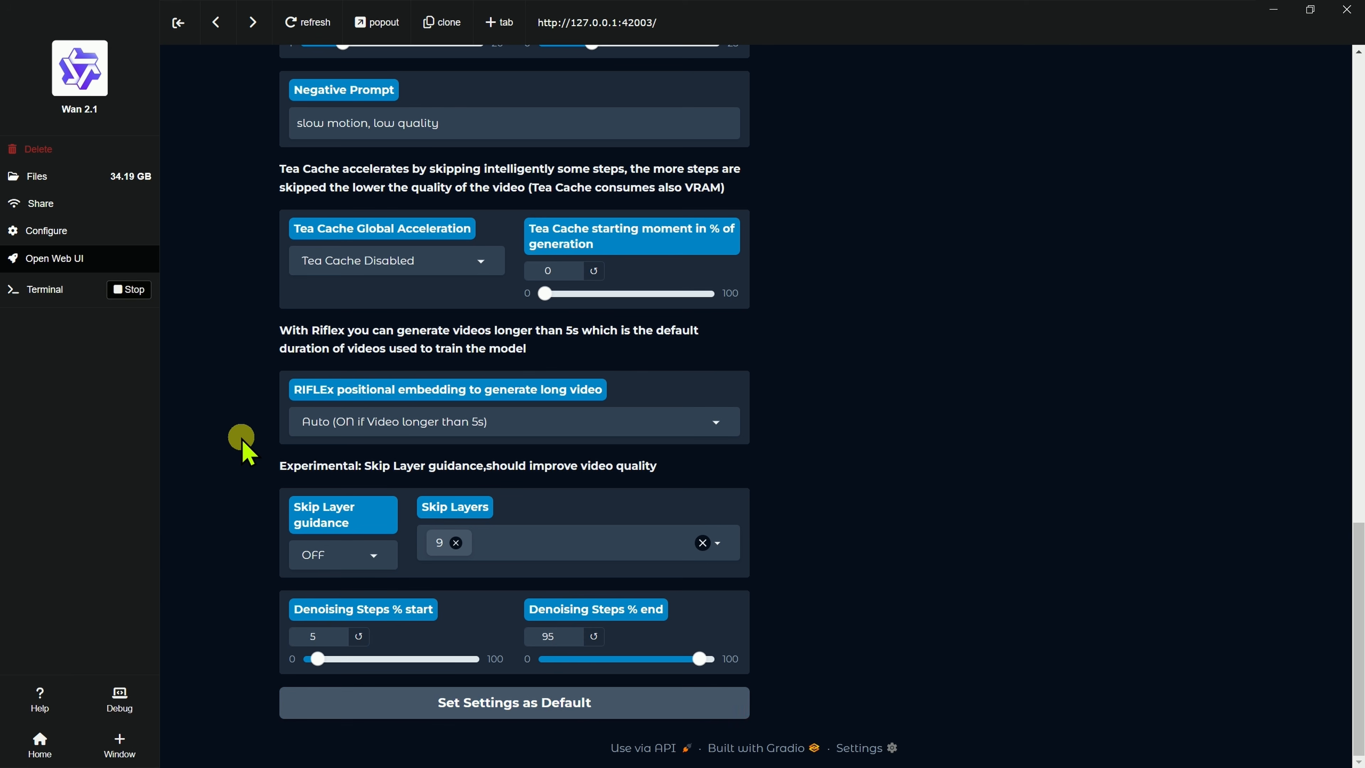
Step: Examine the Configuration settings, including the available Image to Video transformer models, output folder, attention type and VRAM options
scroll(242, 451, "up", 15)
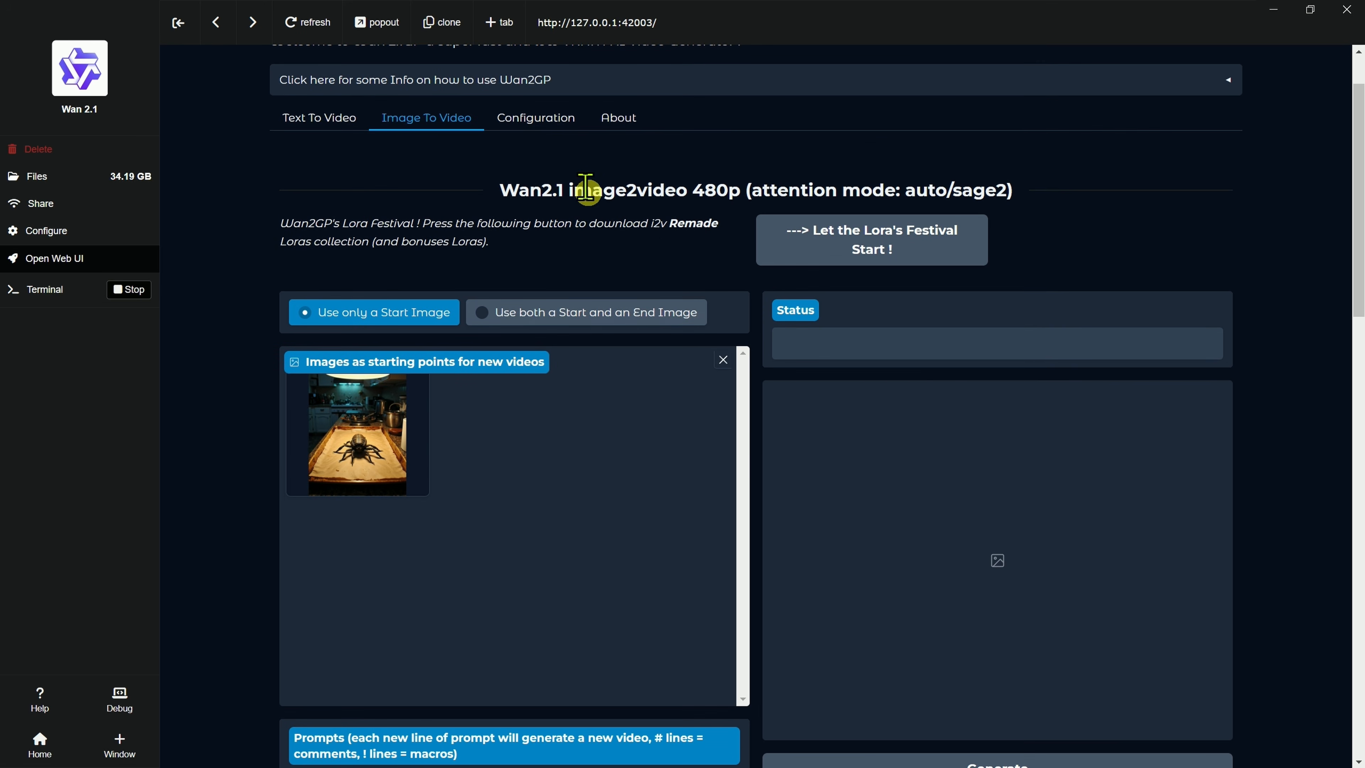
scroll(549, 186, "up", 2)
left_click(543, 197)
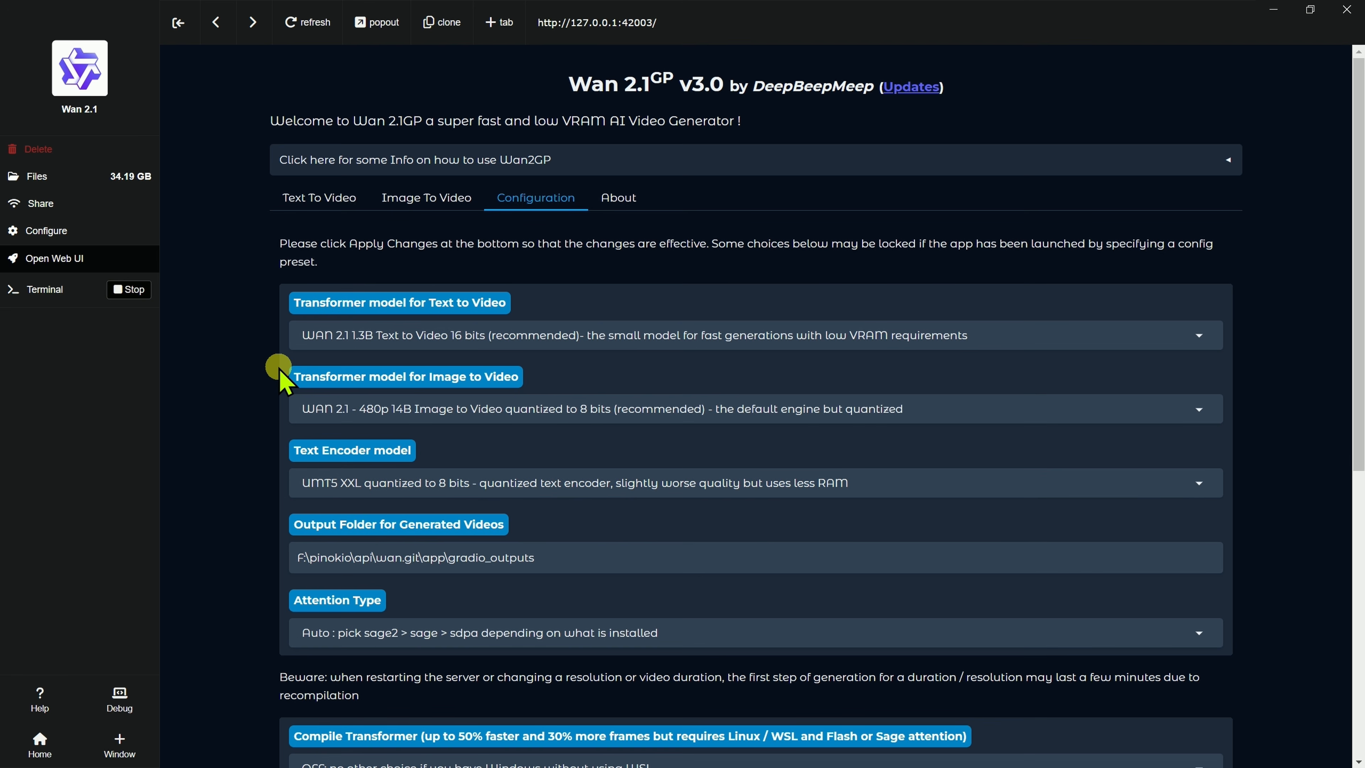
scroll(538, 332, "down", 1)
left_click(954, 329)
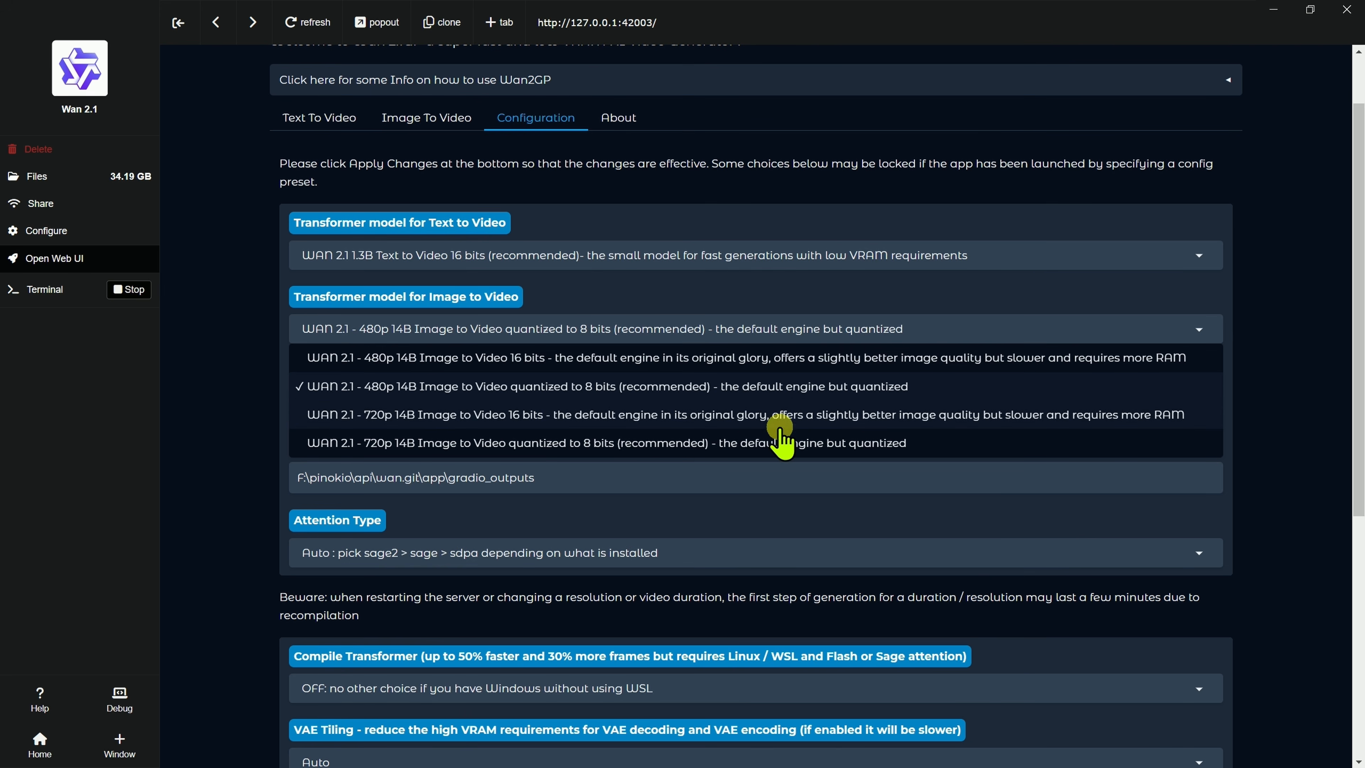
left_click(250, 325)
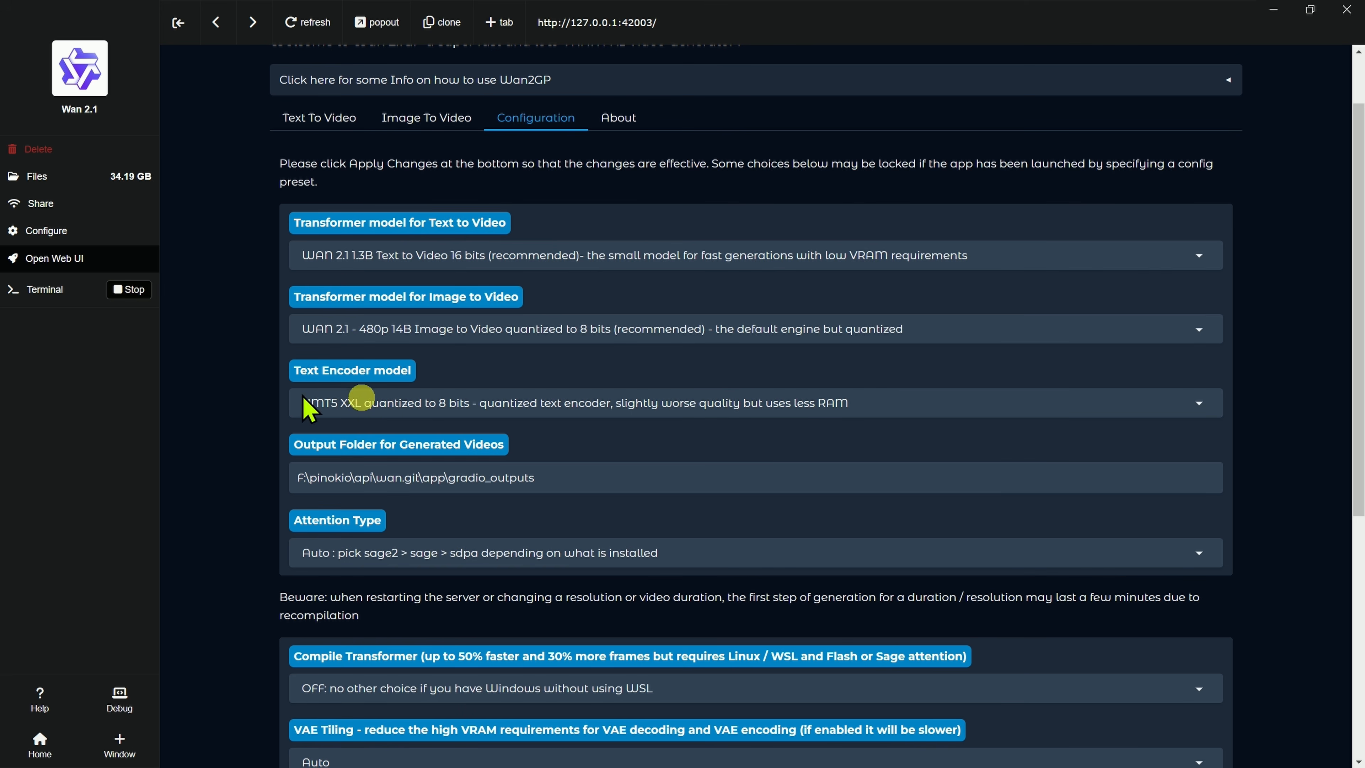
scroll(242, 398, "down", 5)
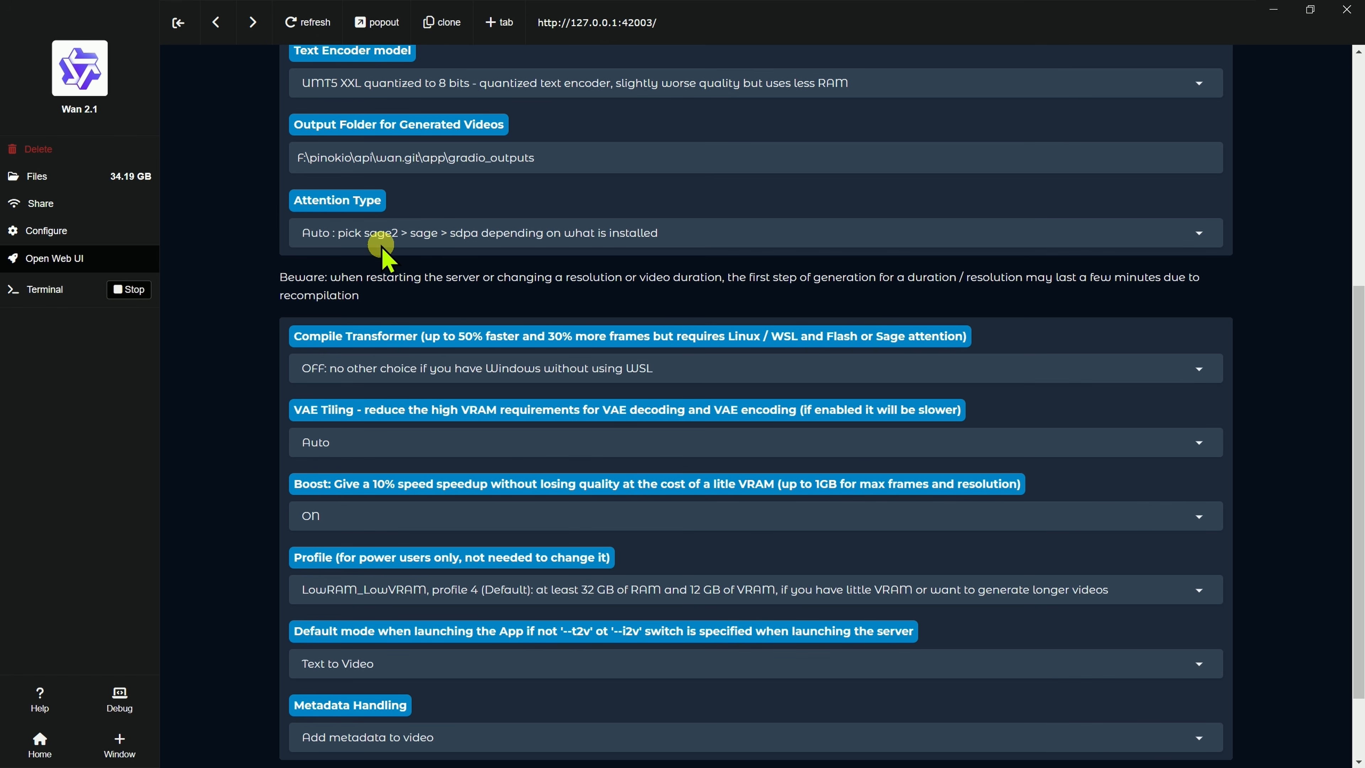
scroll(254, 460, "down", 2)
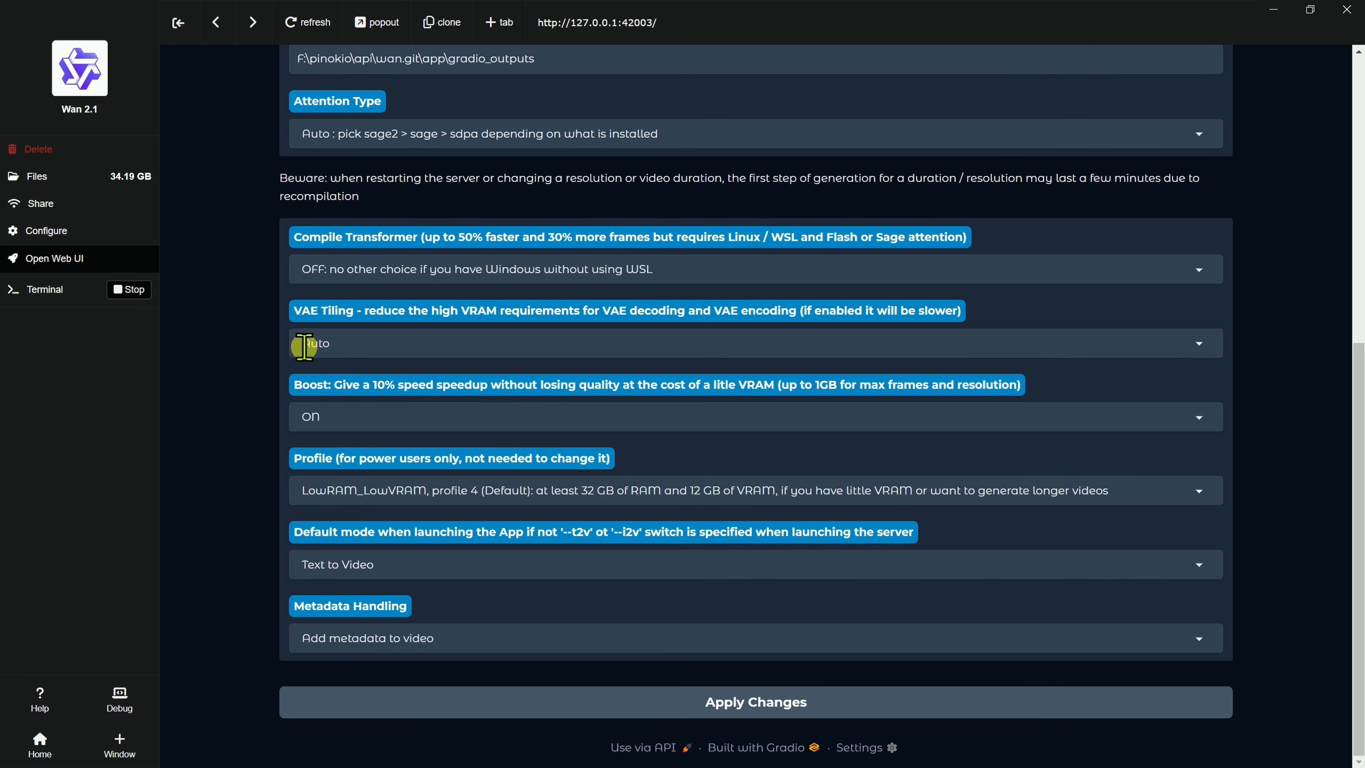
scroll(264, 301, "up", 2)
scroll(265, 307, "up", 2)
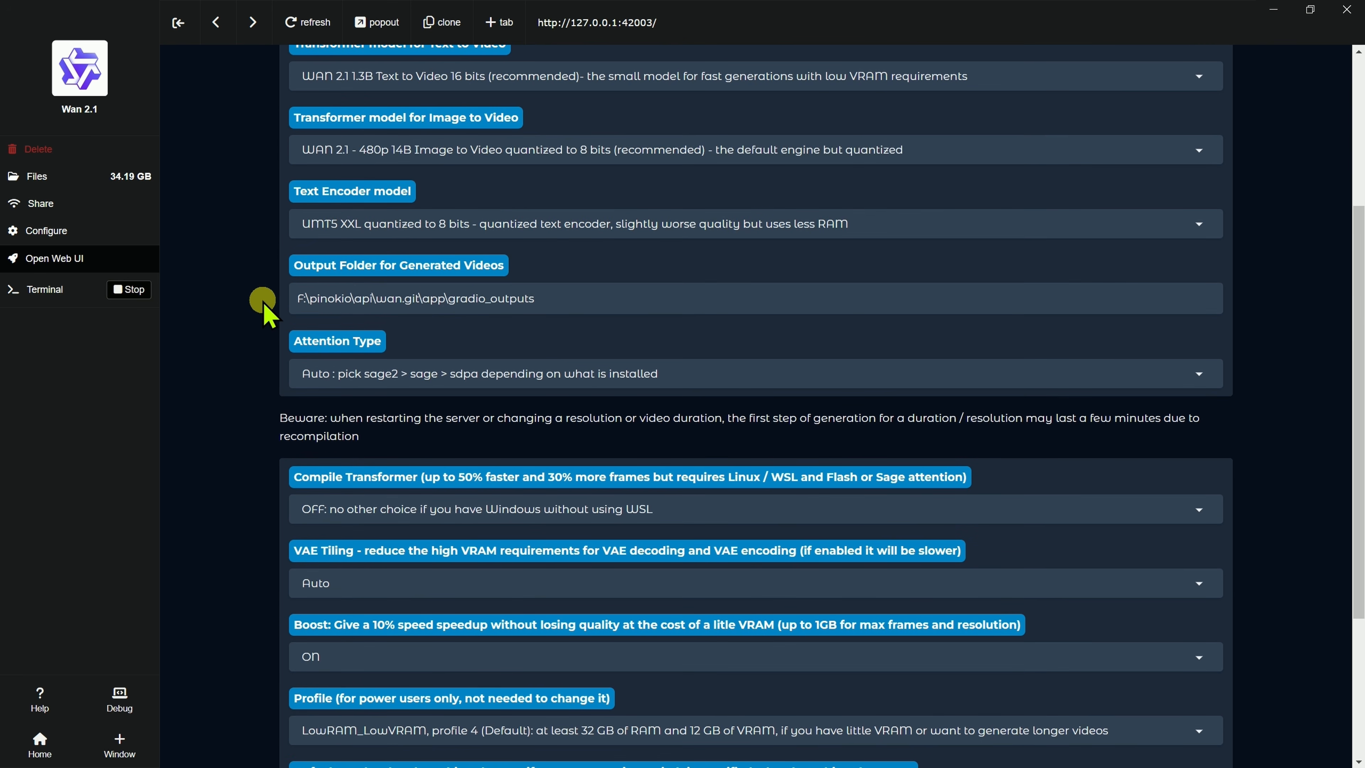
scroll(263, 306, "up", 5)
scroll(301, 334, "down", 6)
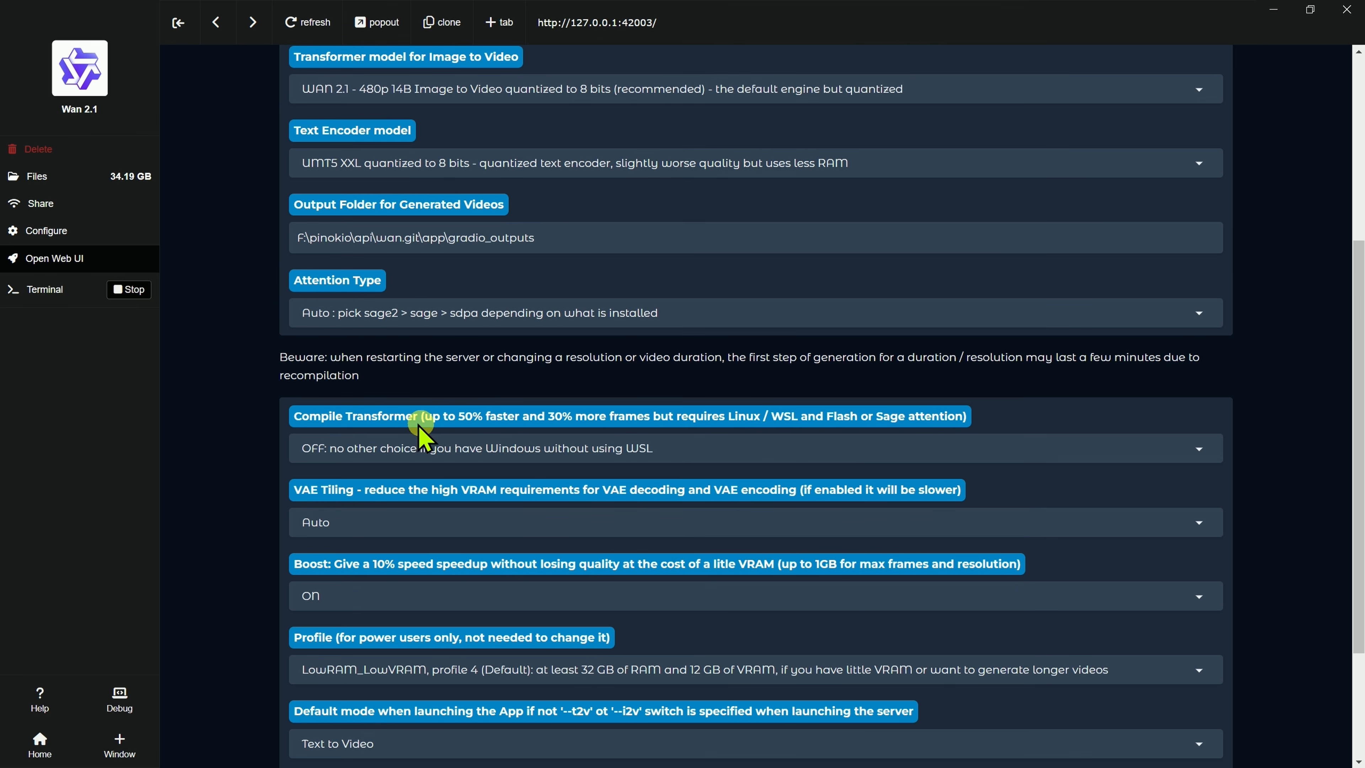
scroll(277, 334, "up", 5)
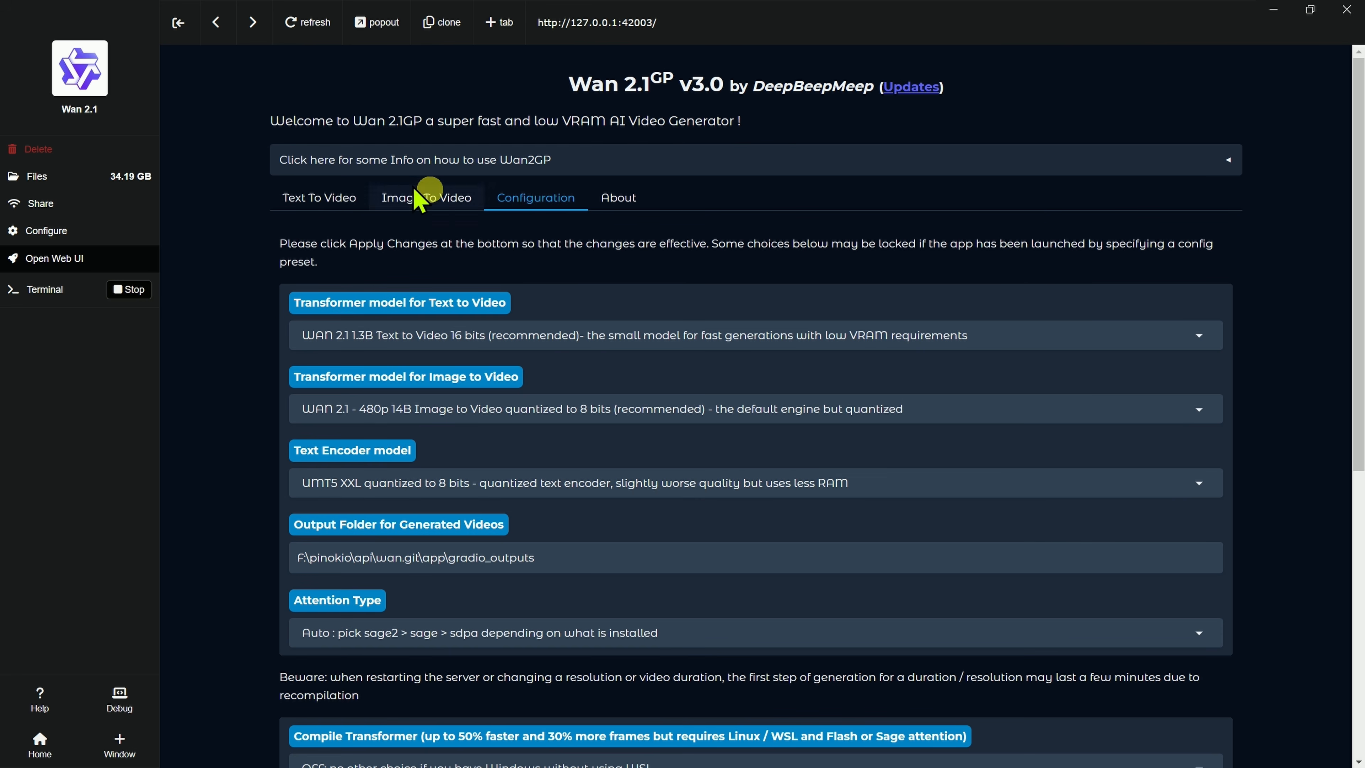
Step: Return to Image To Video and review the starting image, prompt, resolution, frame count, inference steps and advanced settings
left_click(434, 200)
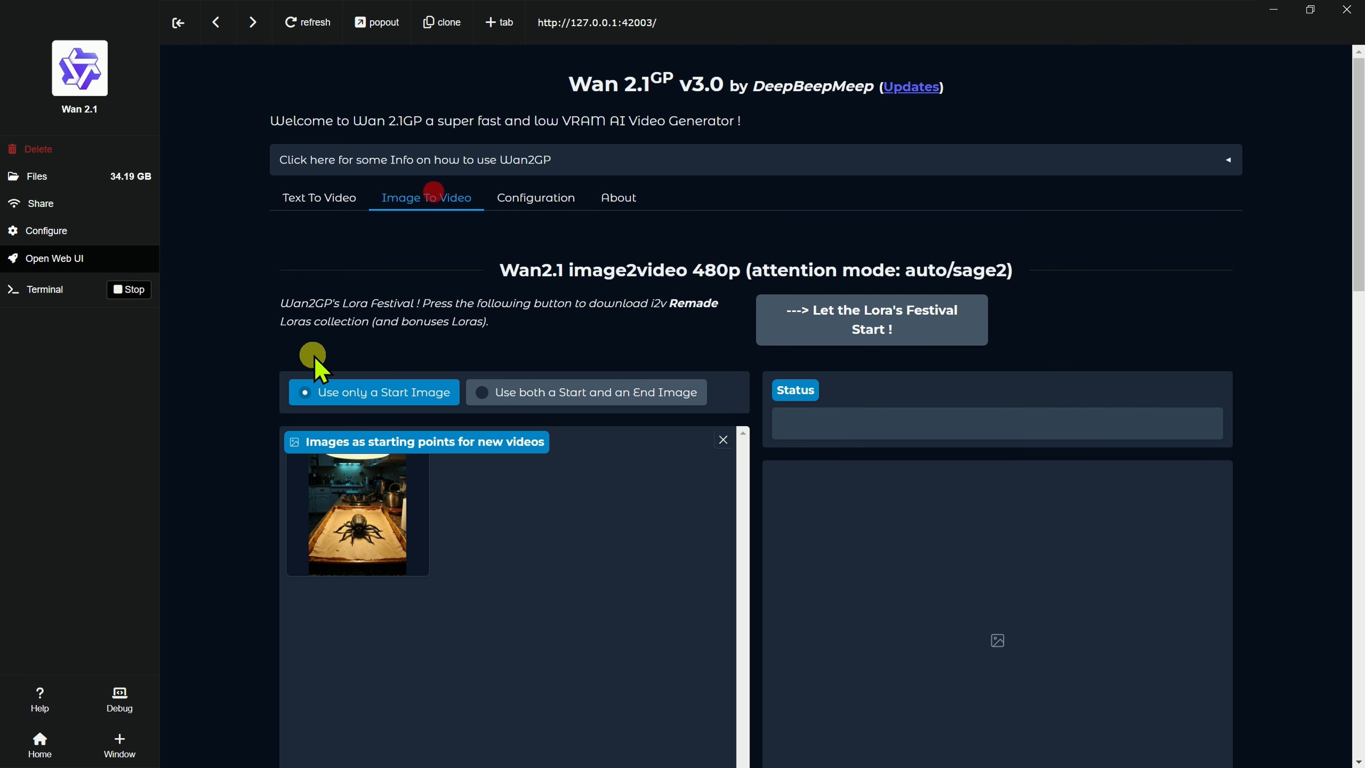
scroll(235, 303, "down", 3)
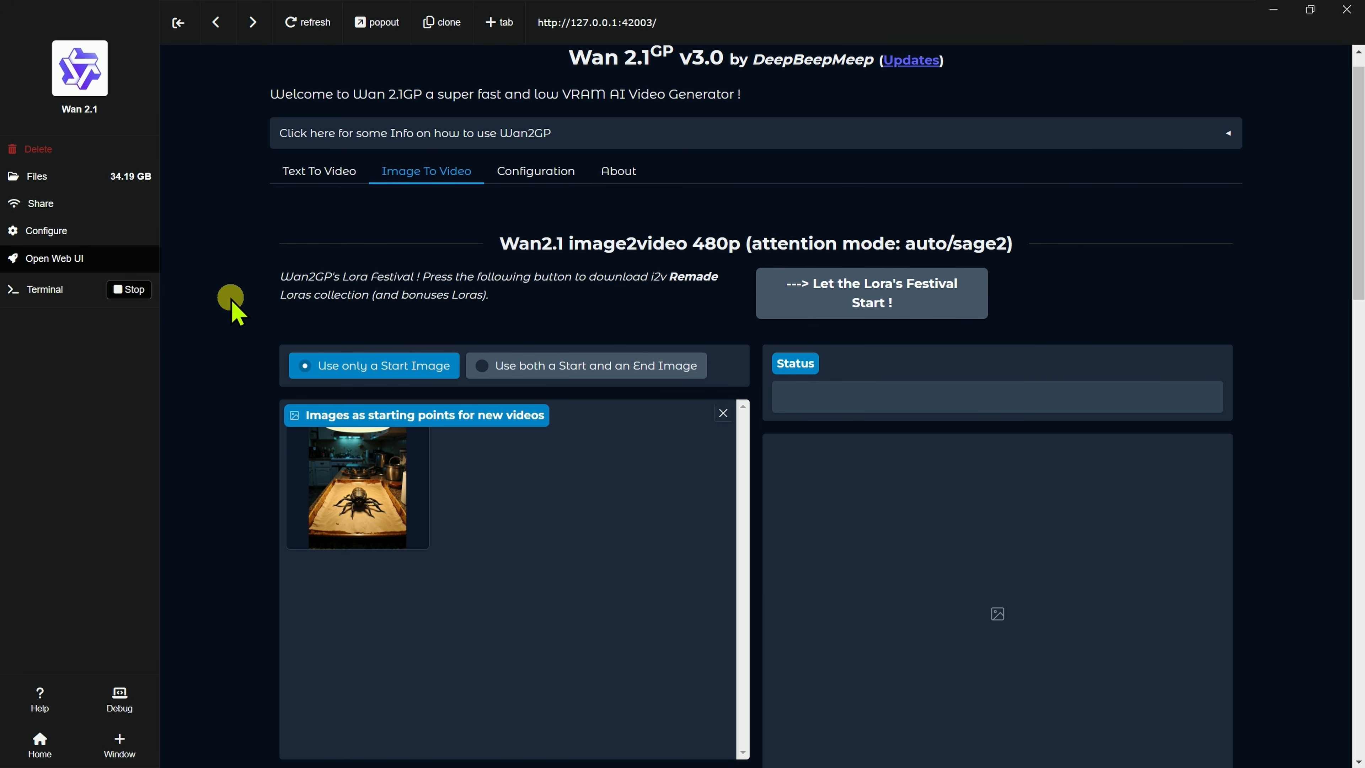
scroll(231, 301, "down", 10)
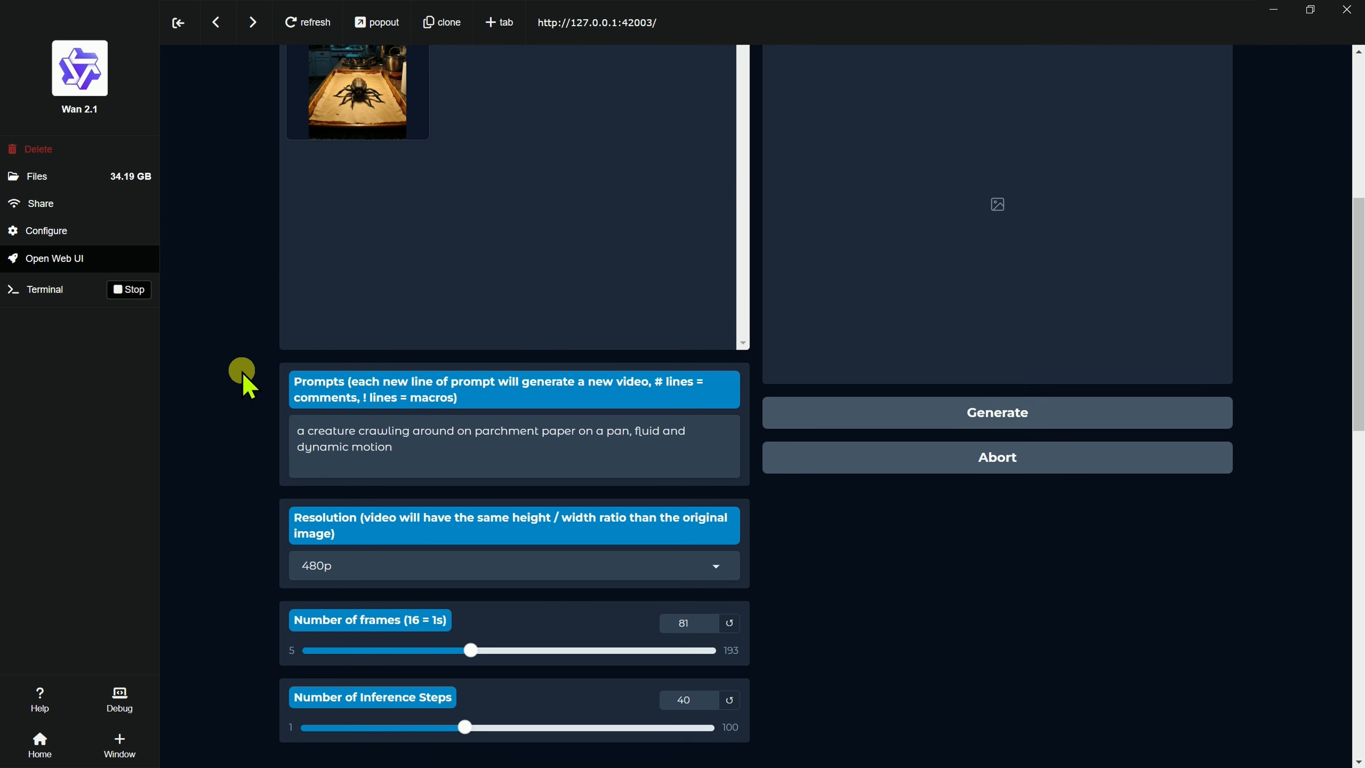
scroll(259, 559, "down", 10)
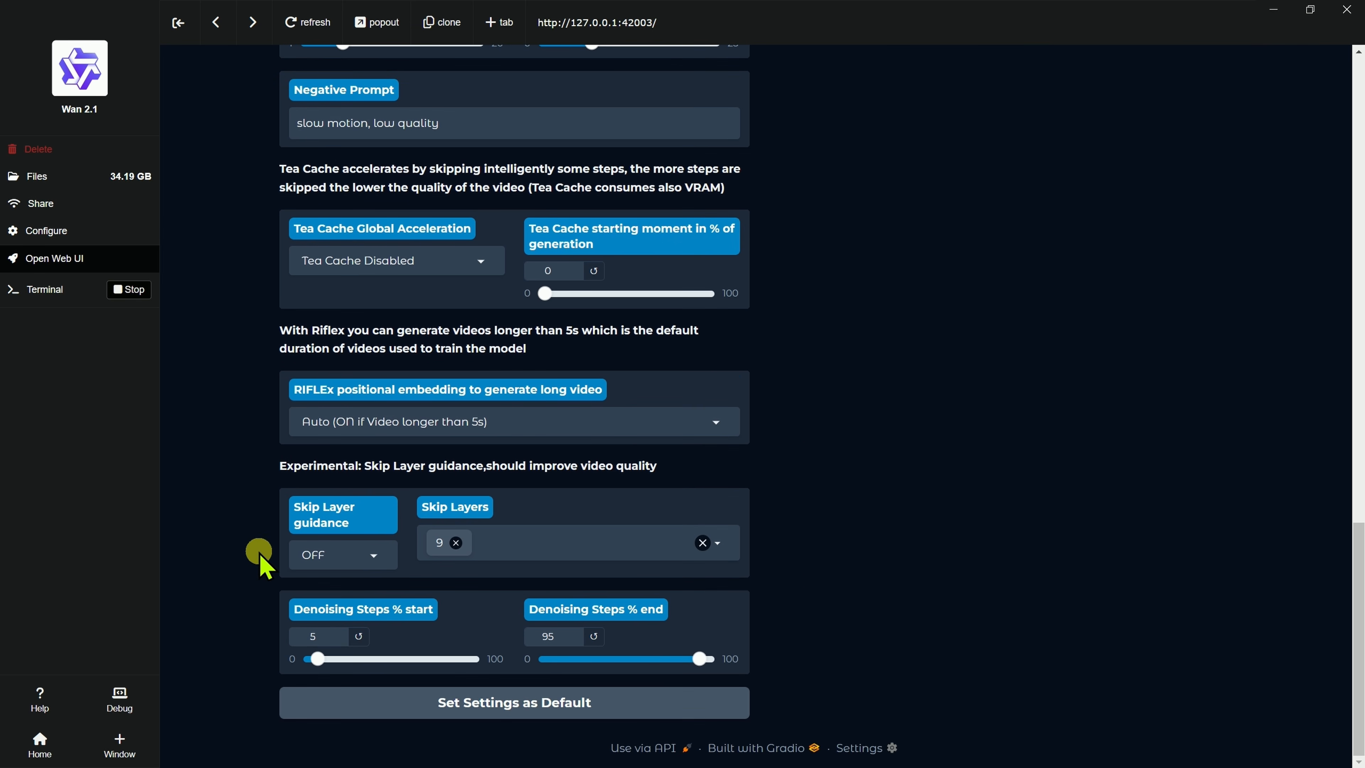
scroll(288, 416, "up", 5)
scroll(285, 414, "up", 10)
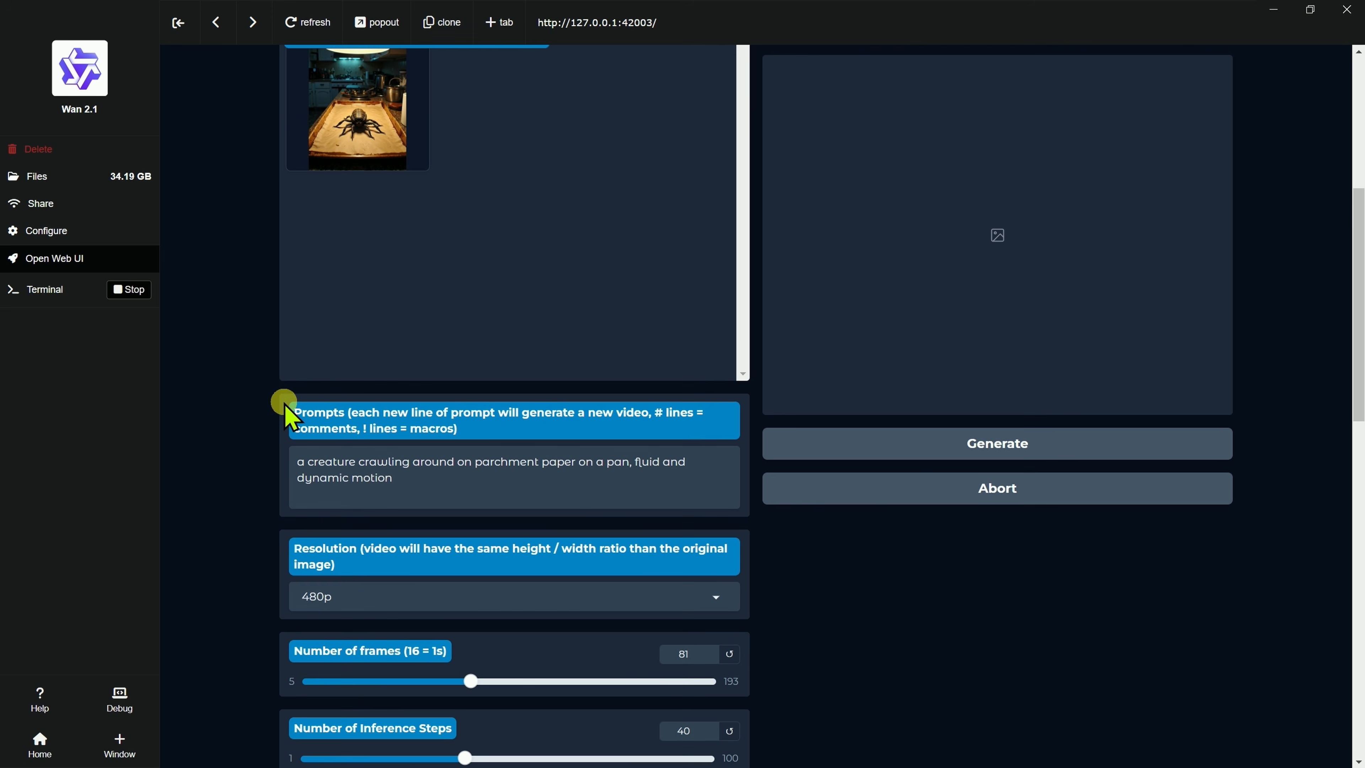
scroll(360, 422, "up", 1)
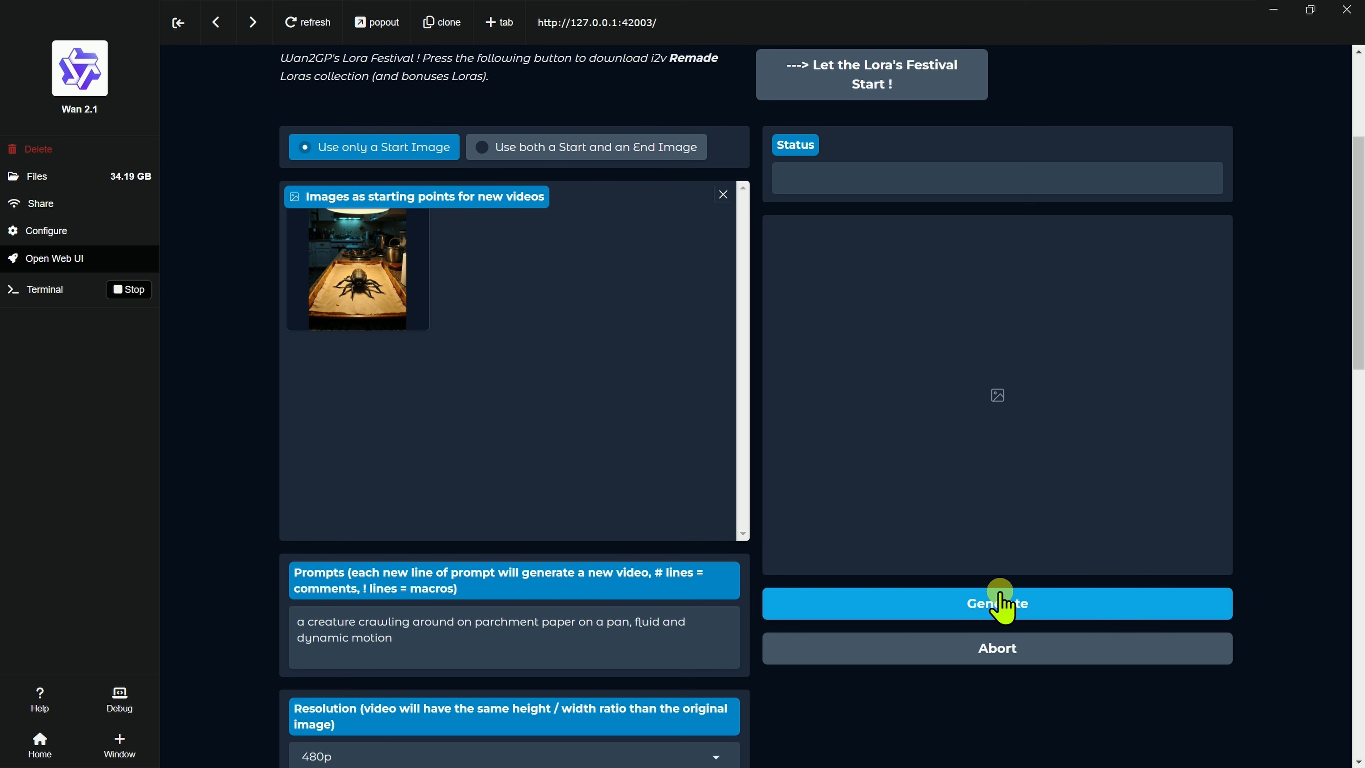
scroll(215, 511, "down", 5)
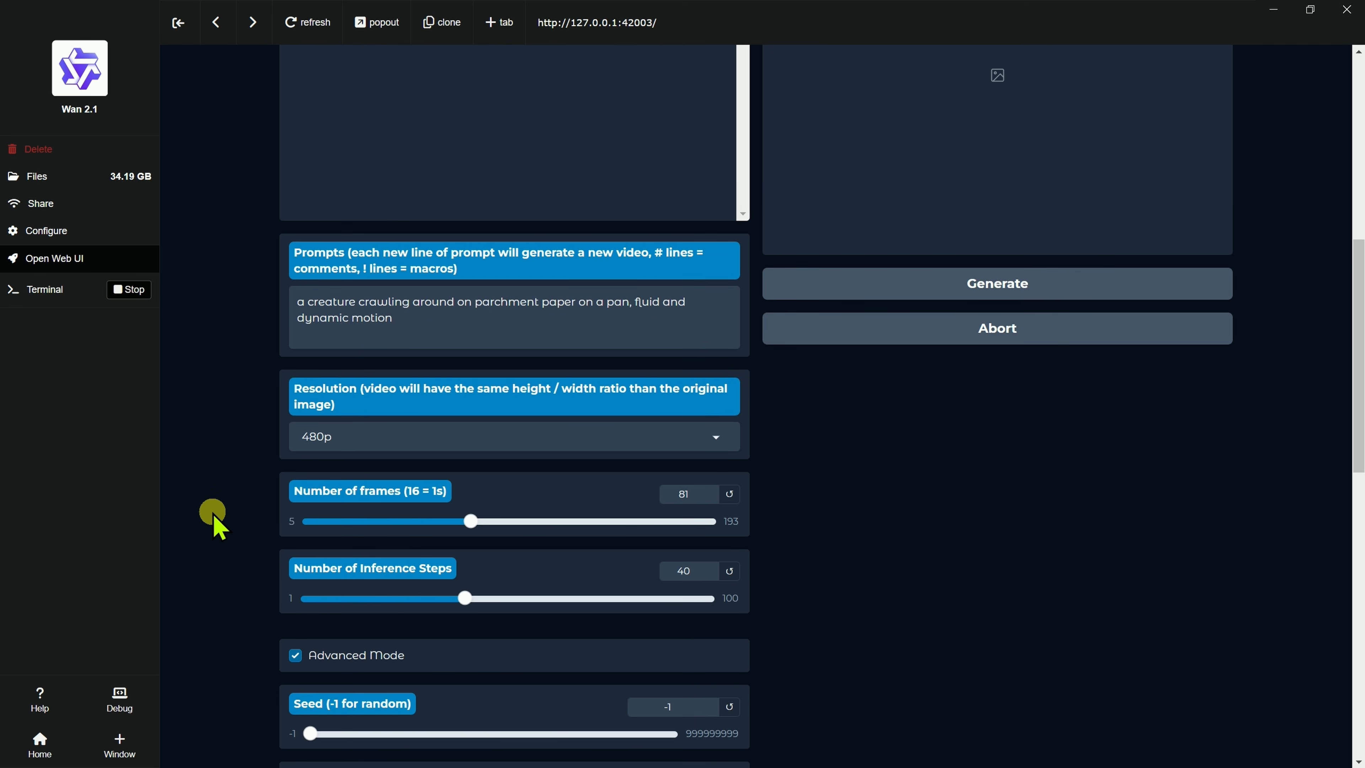
scroll(215, 521, "down", 3)
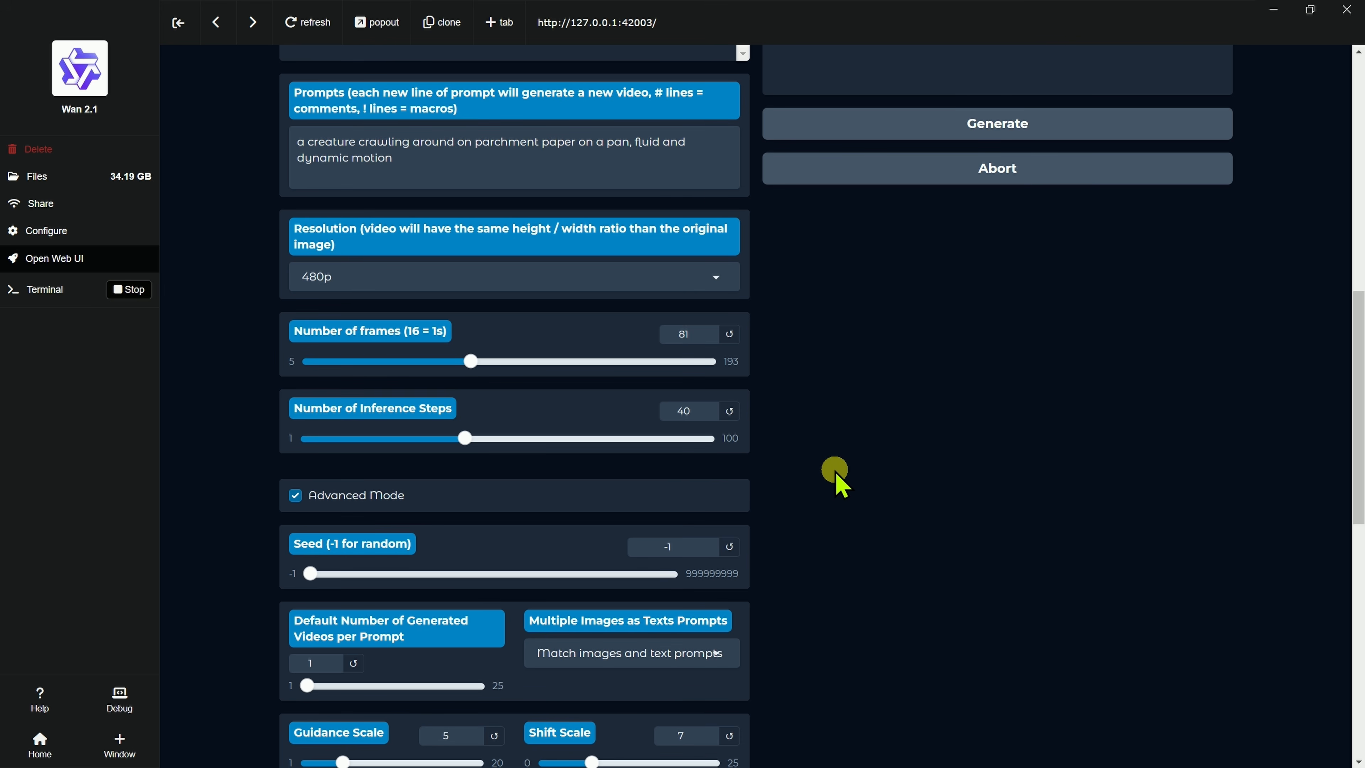
scroll(806, 467, "up", 5)
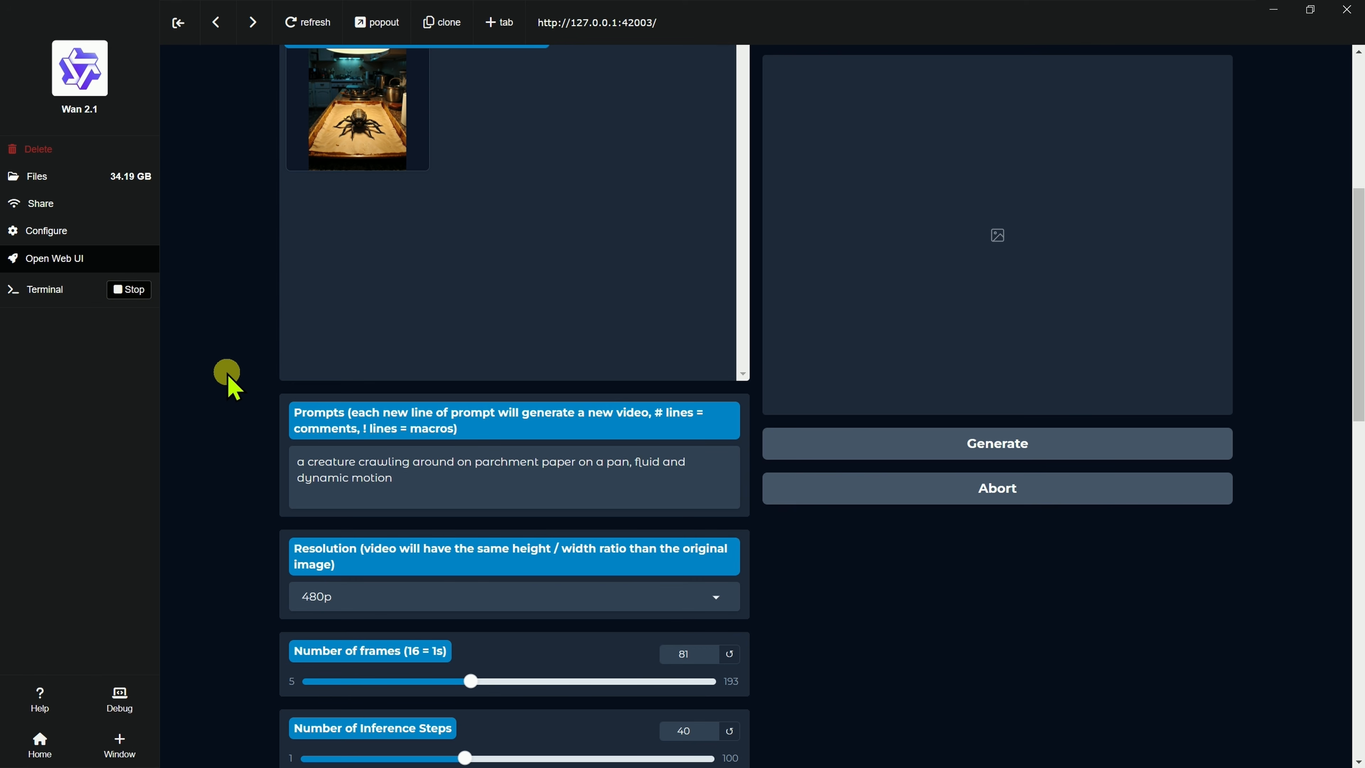
Step: Review the start image, prompt and settings, and generate the creature video at 480p
scroll(236, 395, "up", 3)
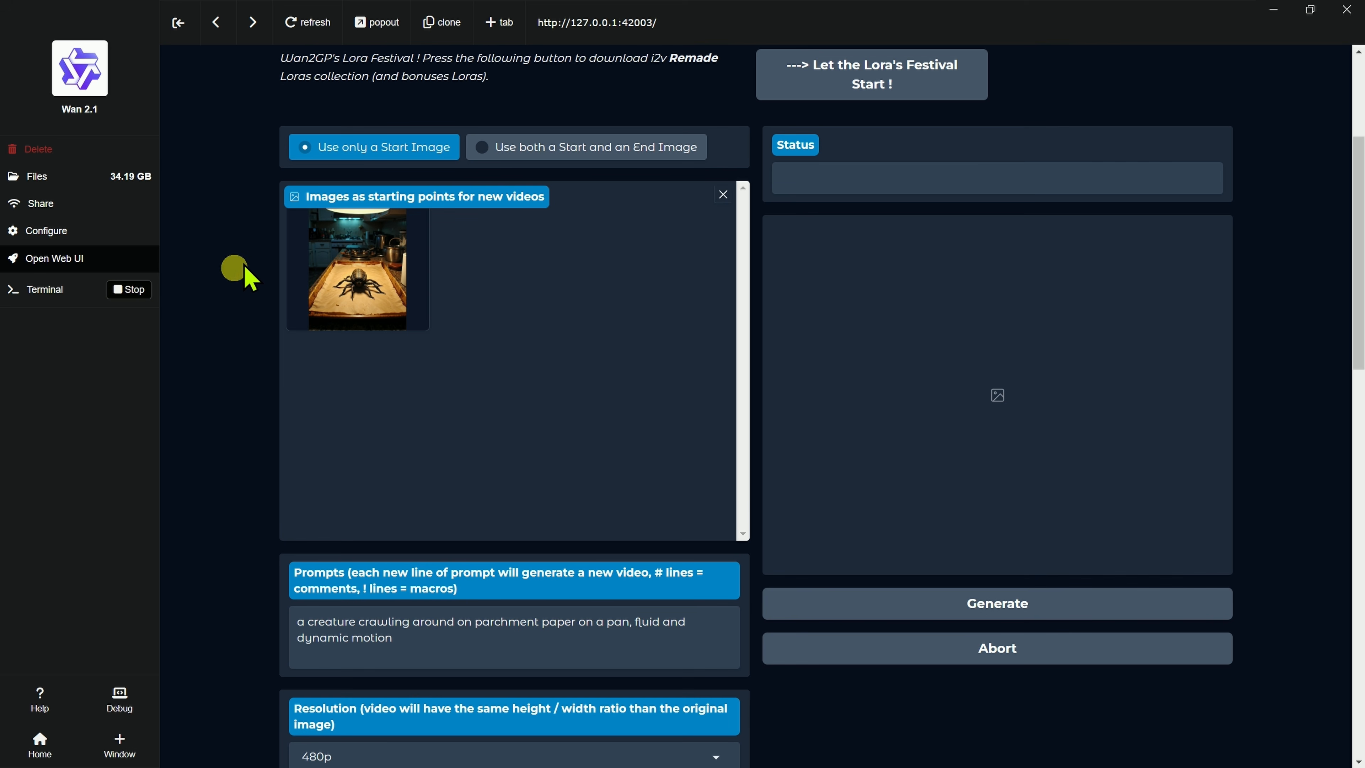
scroll(220, 274, "up", 4)
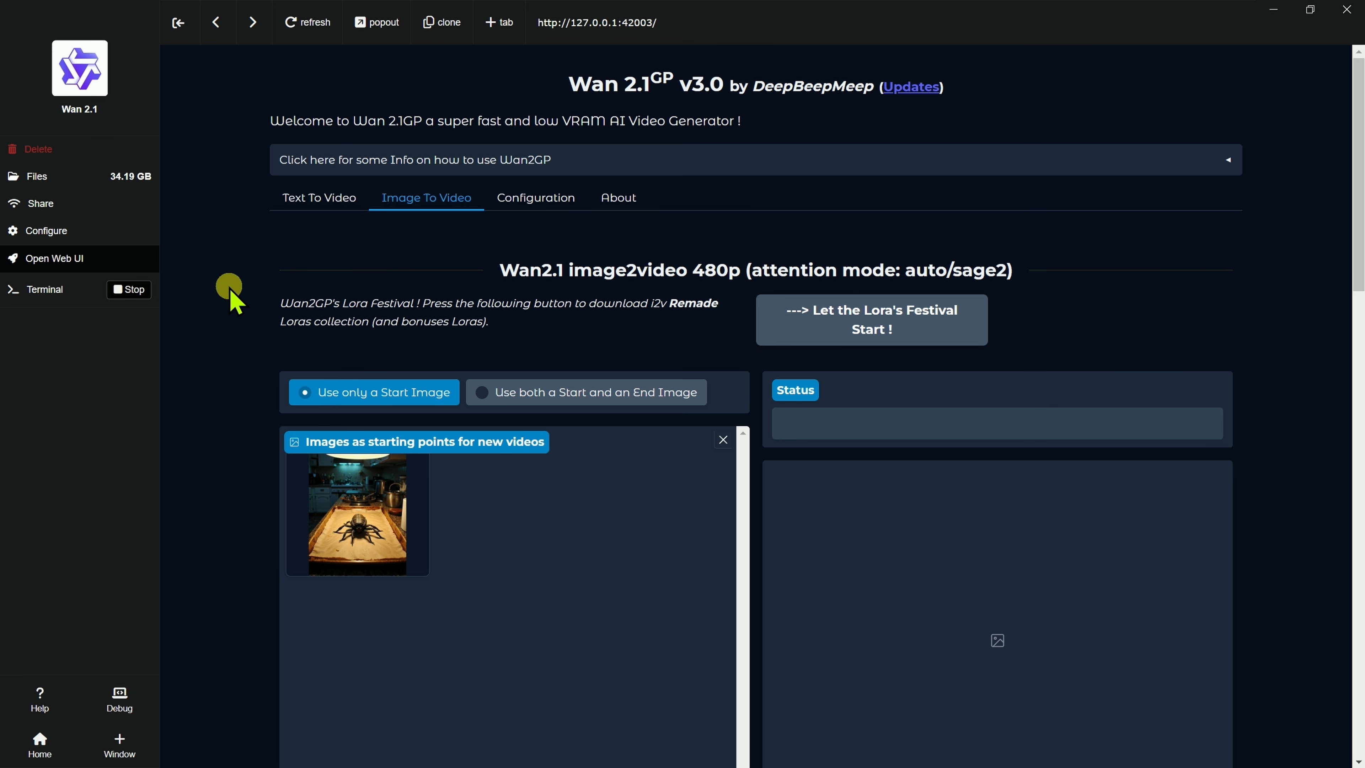
scroll(246, 301, "down", 7)
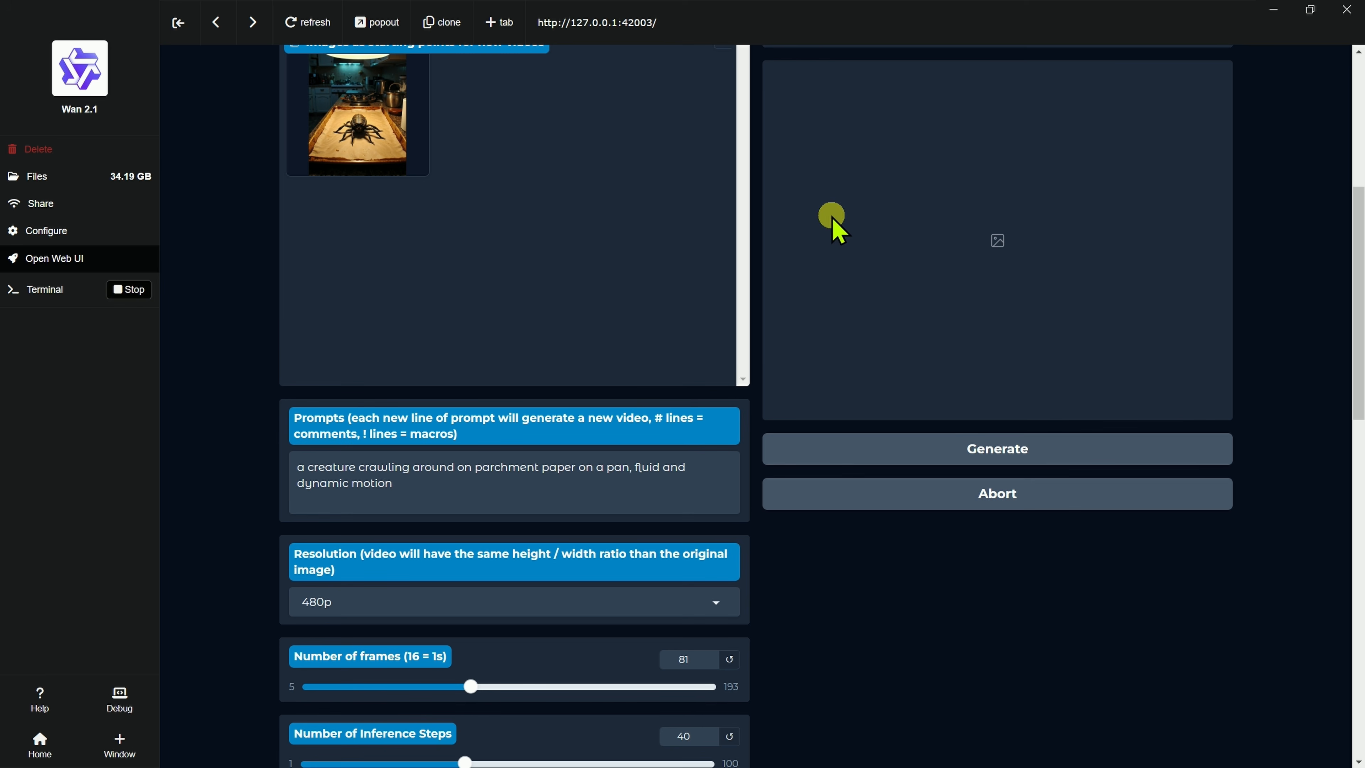
scroll(267, 355, "up", 6)
scroll(578, 411, "down", 7)
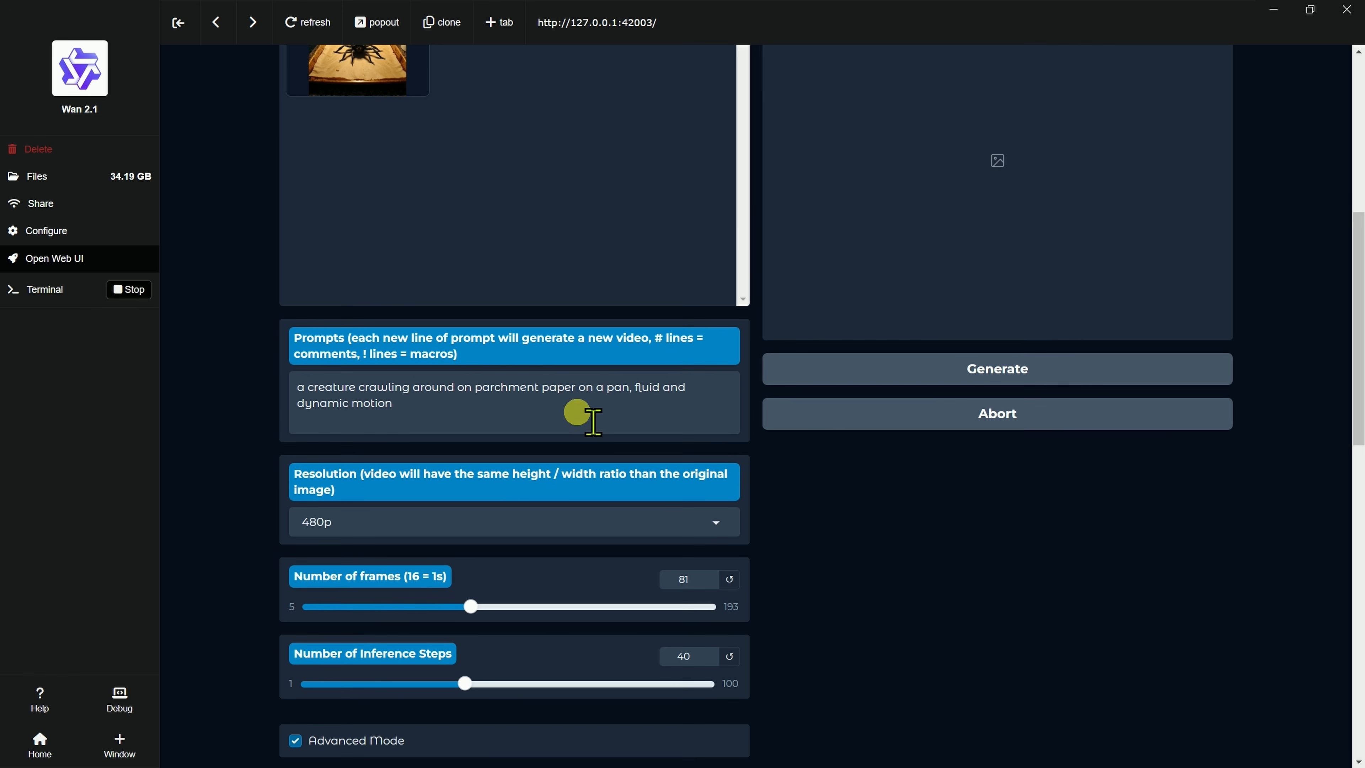
scroll(1050, 518, "up", 6)
left_click(1045, 691)
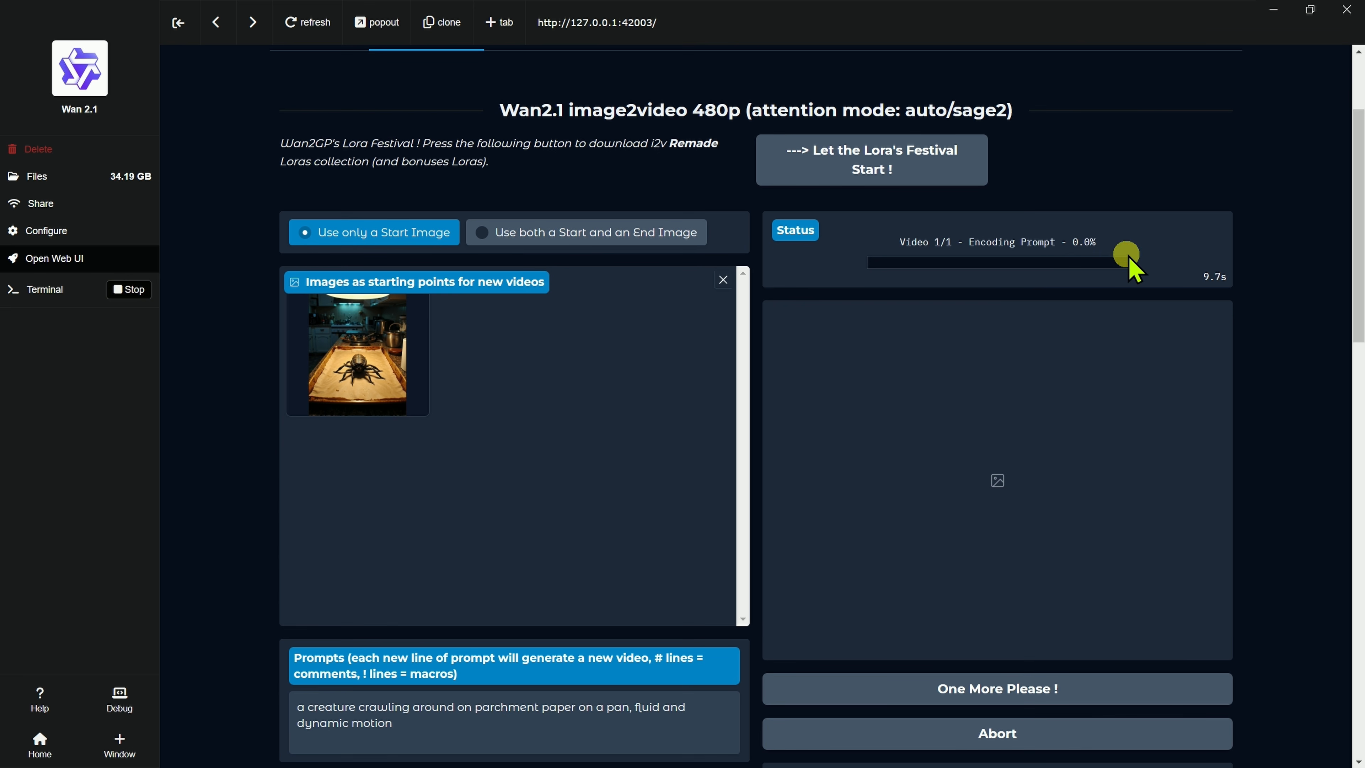
Step: Add one more video of the same prompt to the running generation
scroll(259, 509, "down", 4)
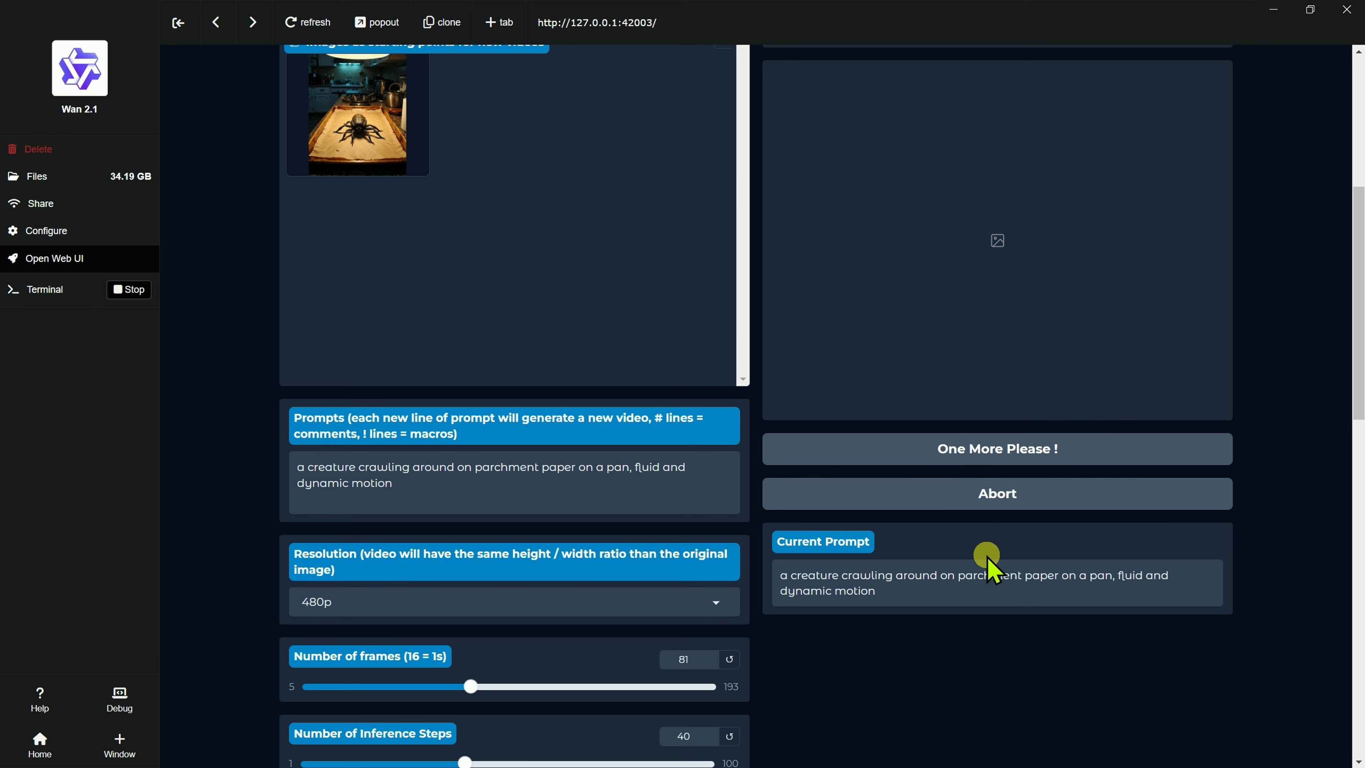
scroll(988, 562, "up", 5)
scroll(991, 557, "down", 3)
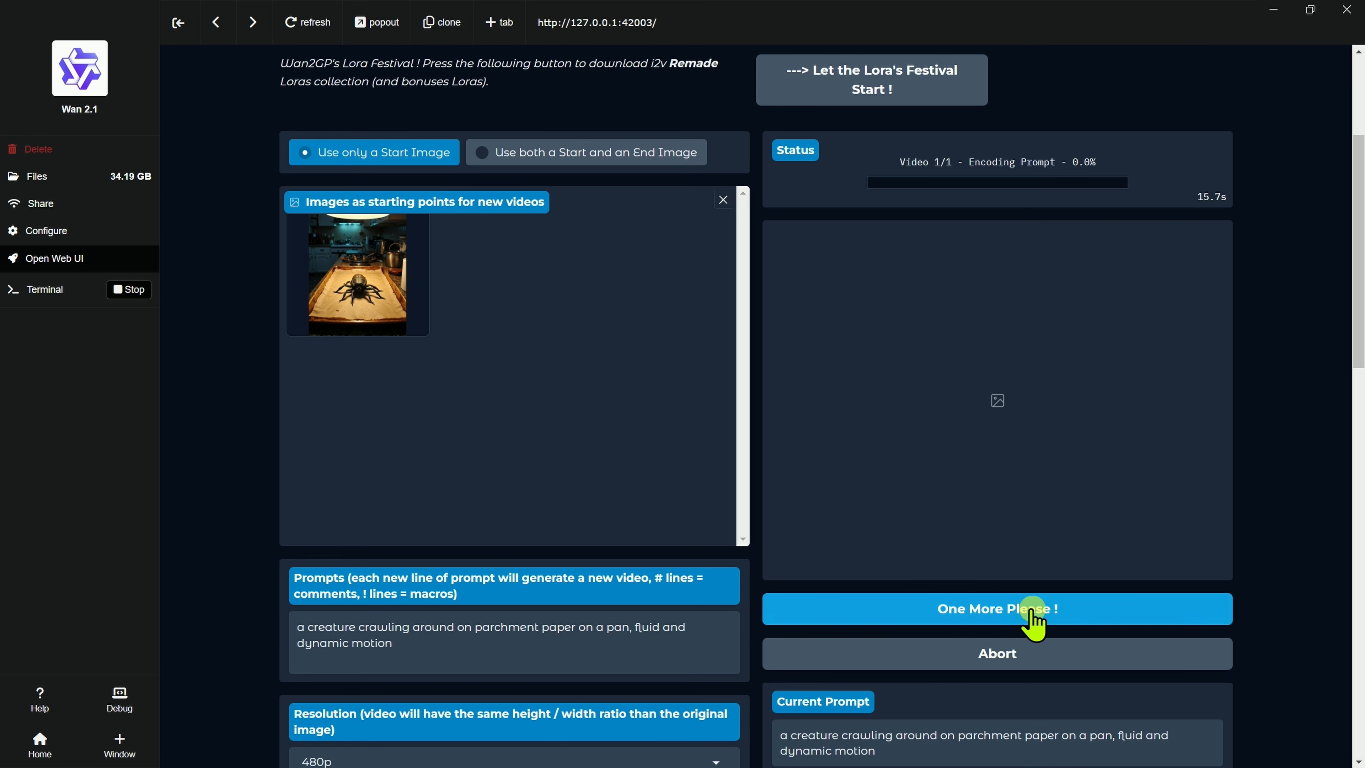
left_click(987, 609)
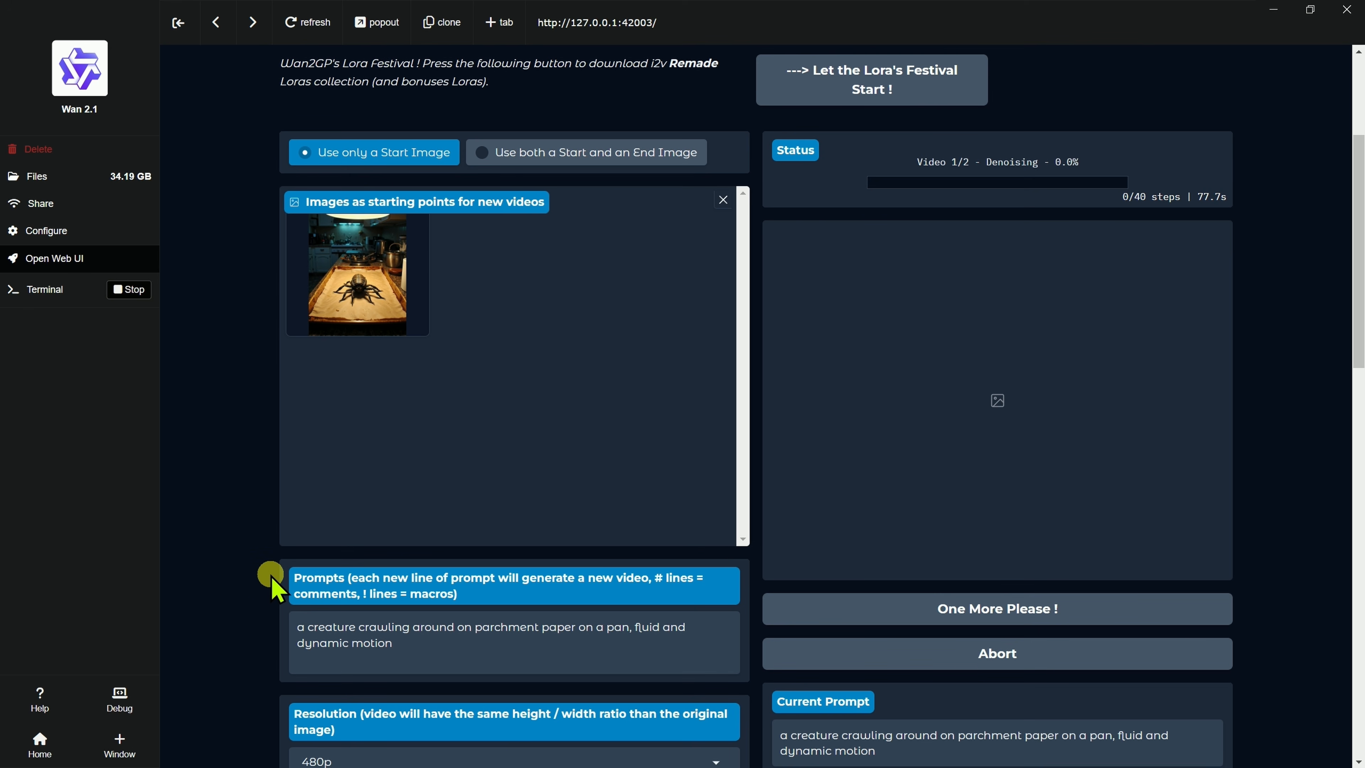
scroll(269, 578, "down", 3)
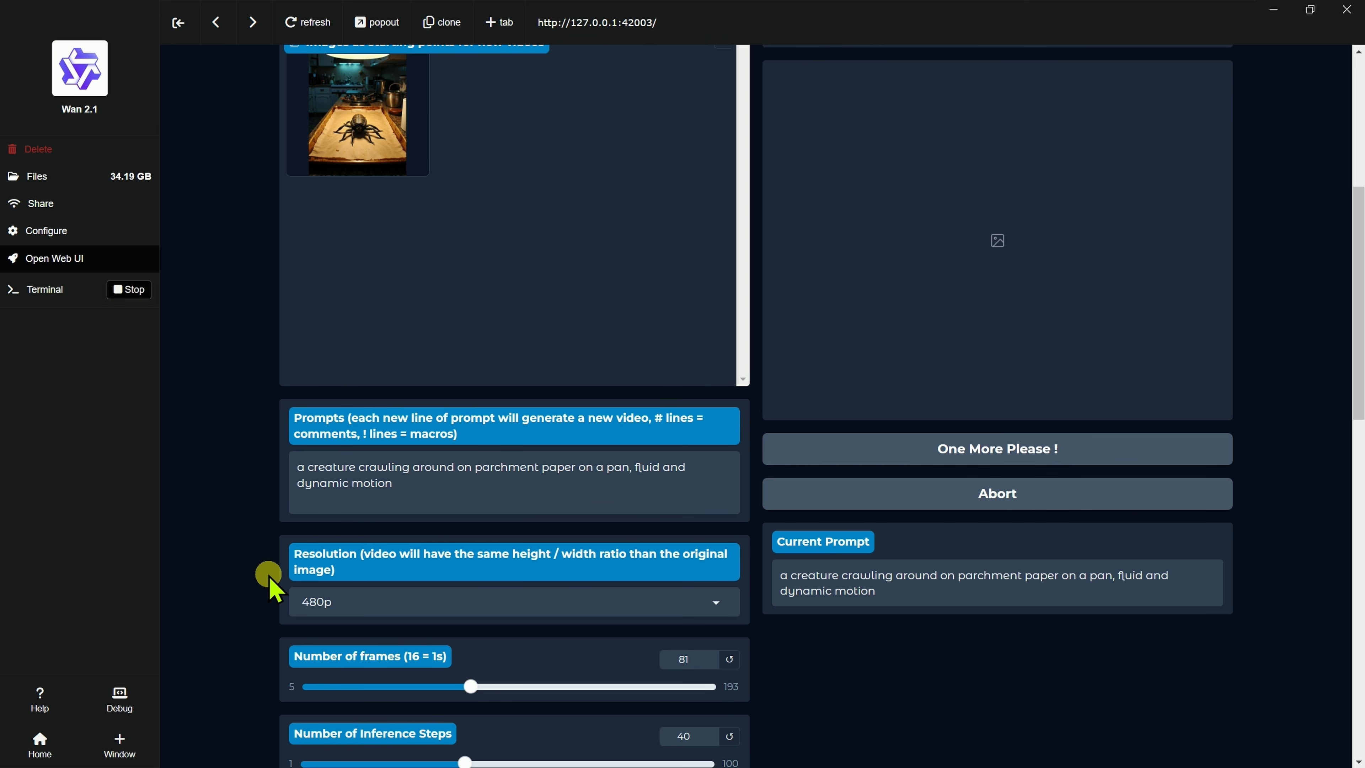
scroll(268, 575, "up", 4)
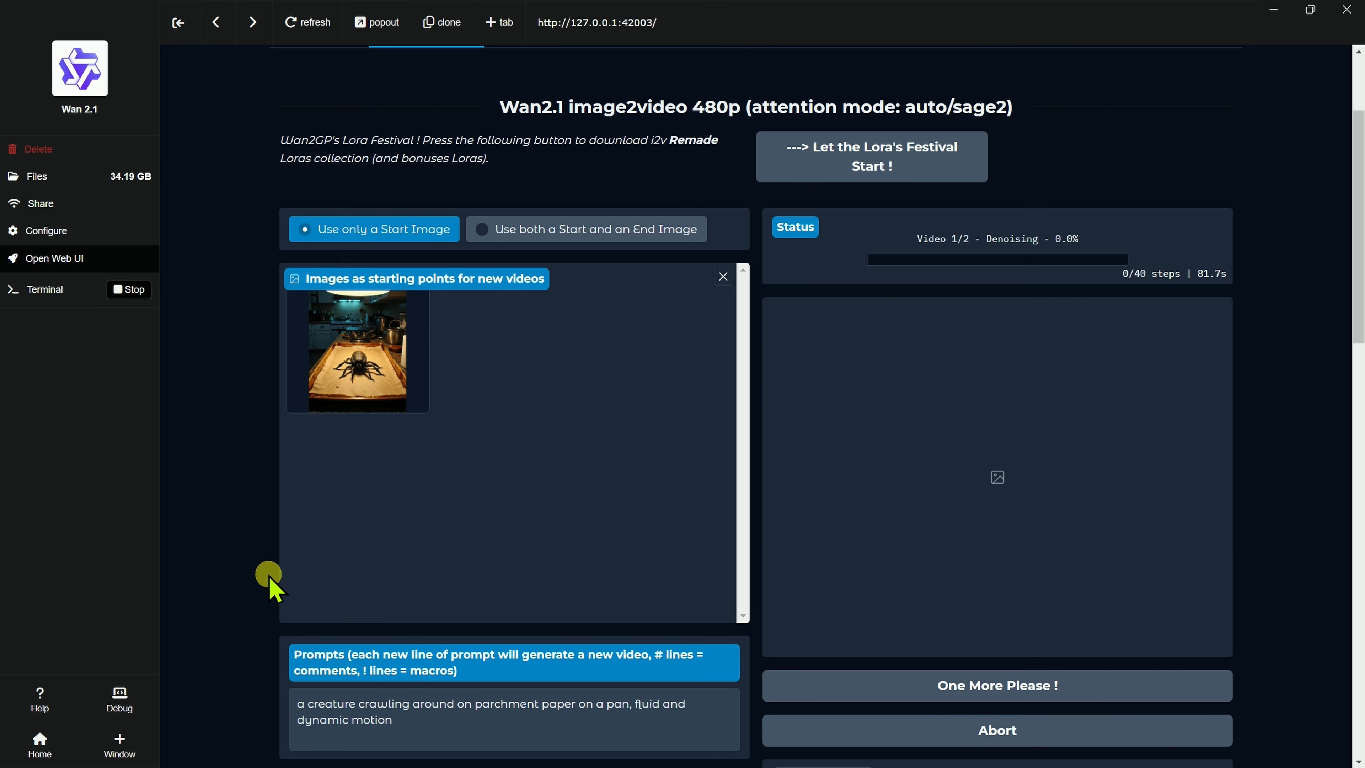
scroll(268, 574, "down", 1)
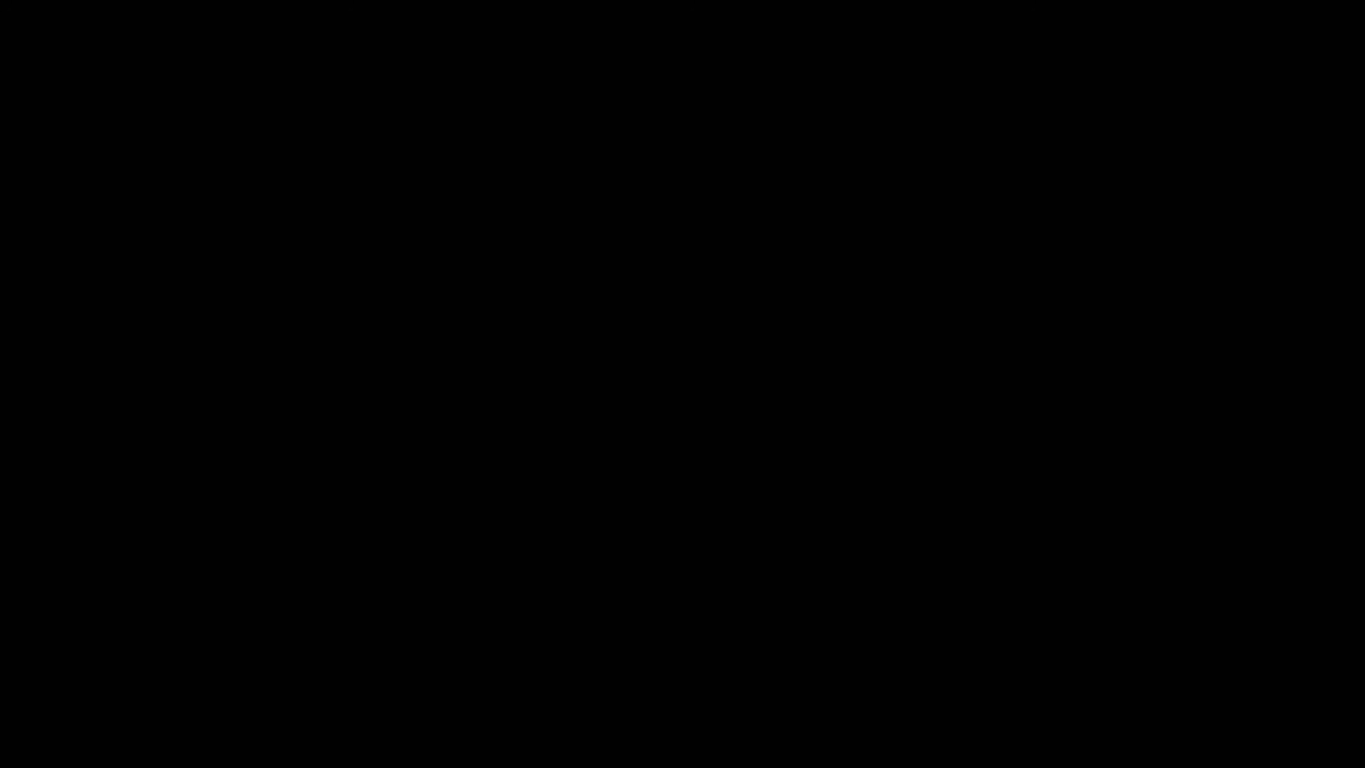
Step: Open Task Manager and check the GPU's memory usage and performance during the generation
key("ctrl+shift+Escape")
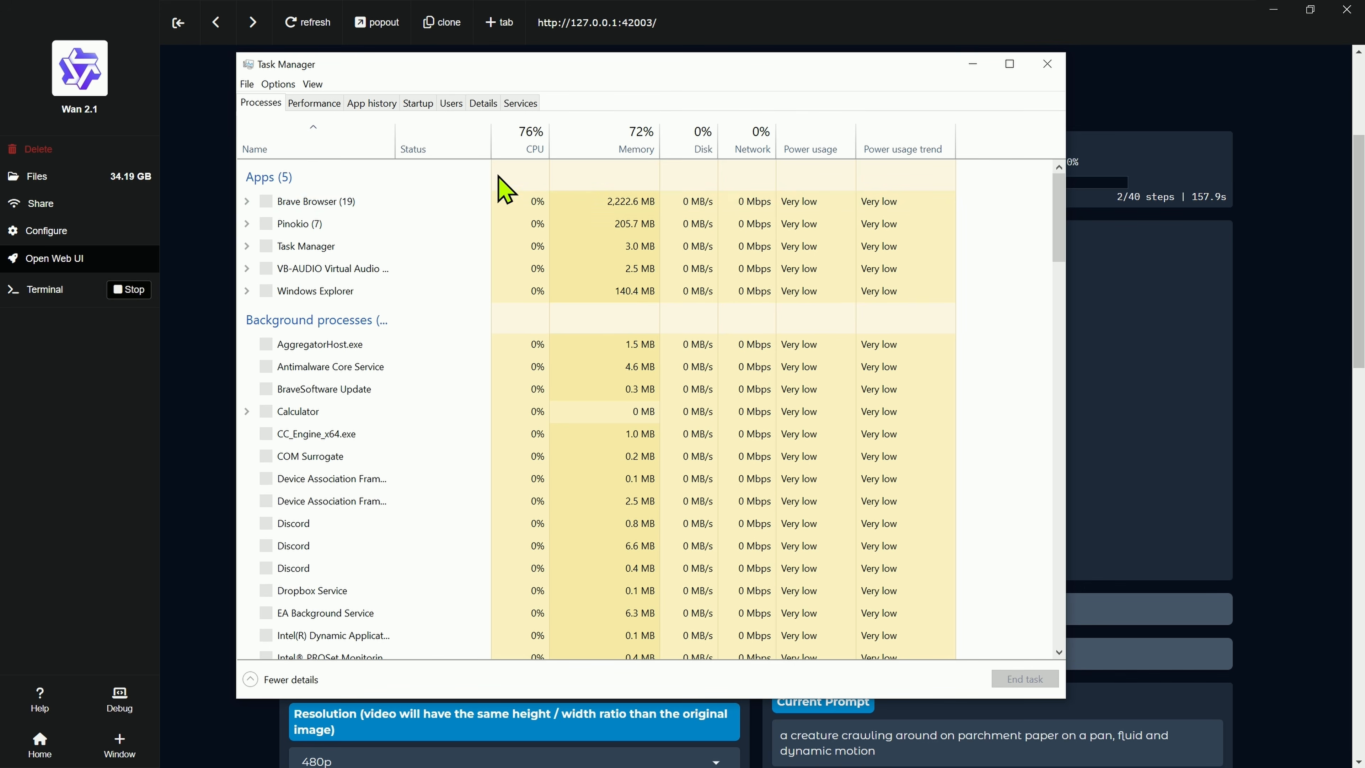
left_click(316, 103)
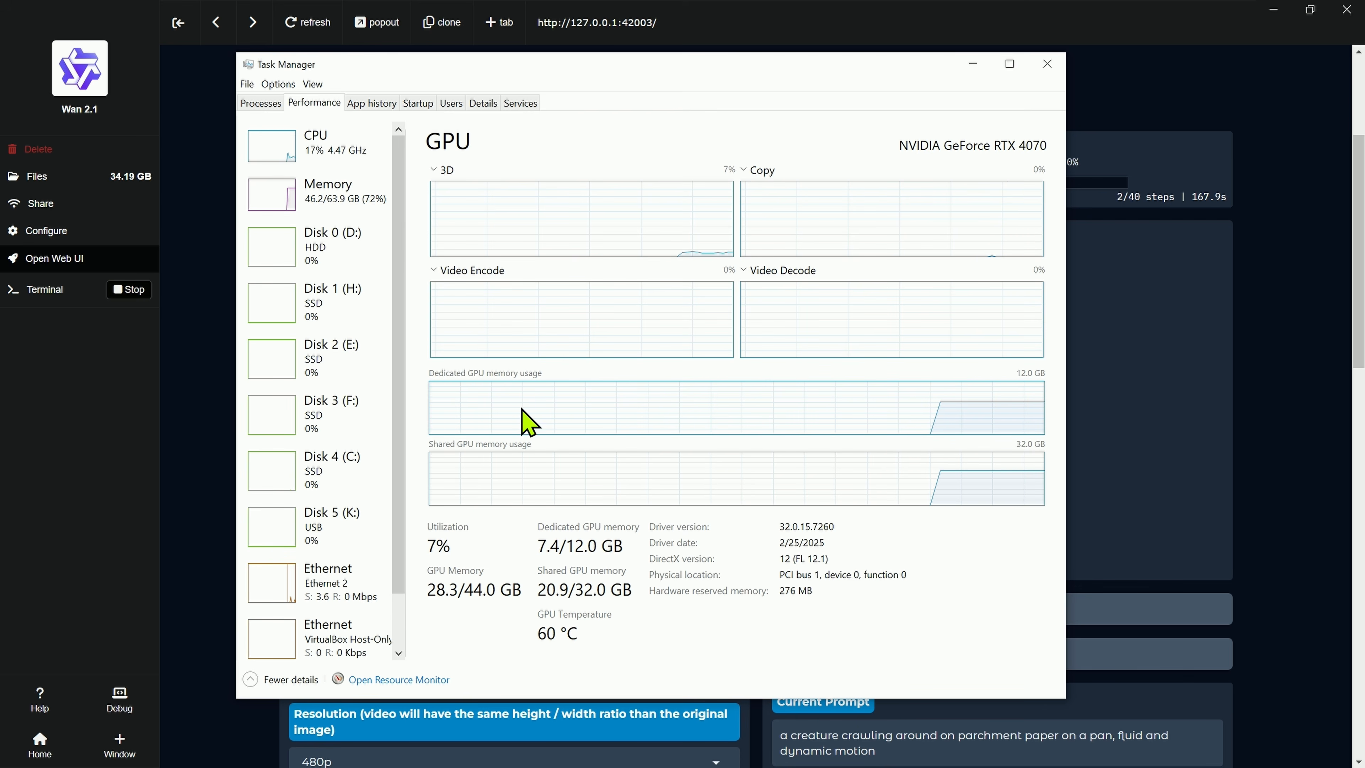
left_click(286, 340)
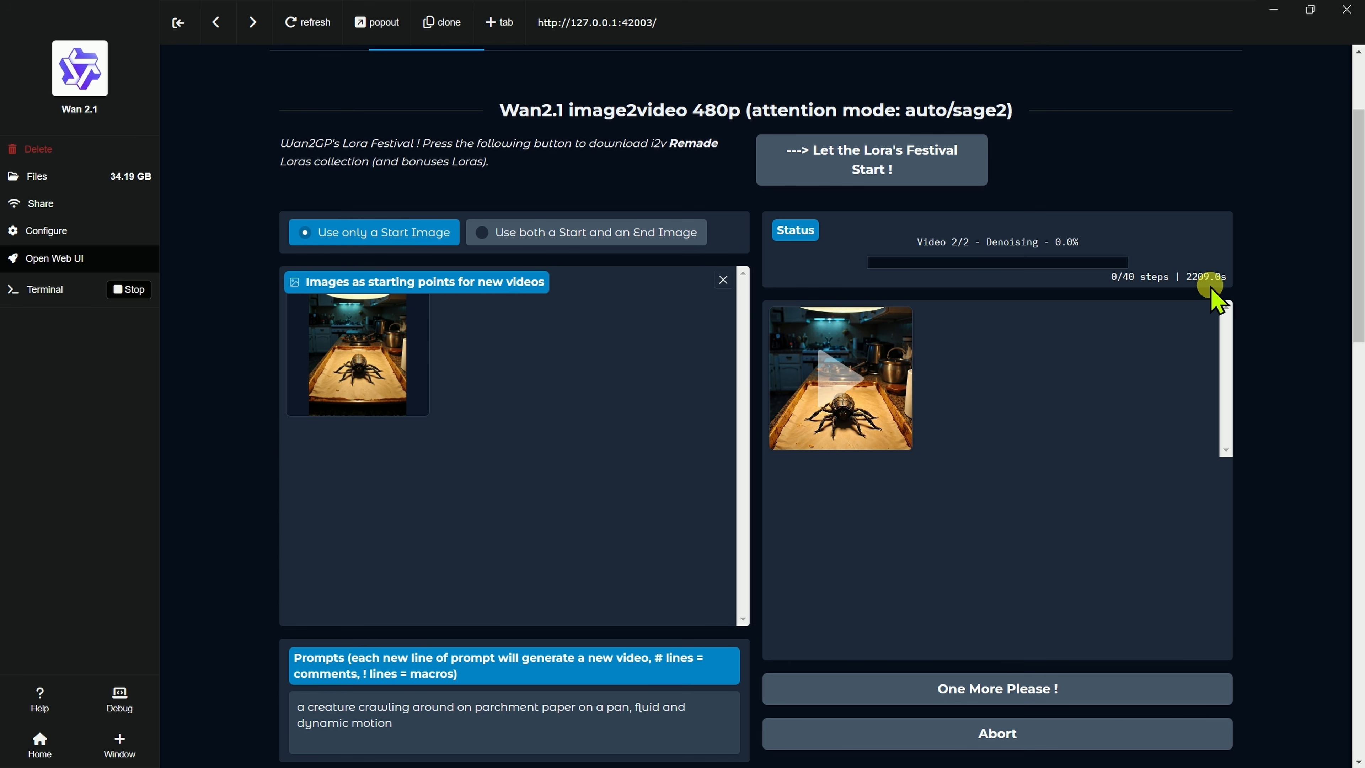
Step: Review the resolution, frame count, inference steps and advanced settings used for the generated video
scroll(203, 360, "down", 5)
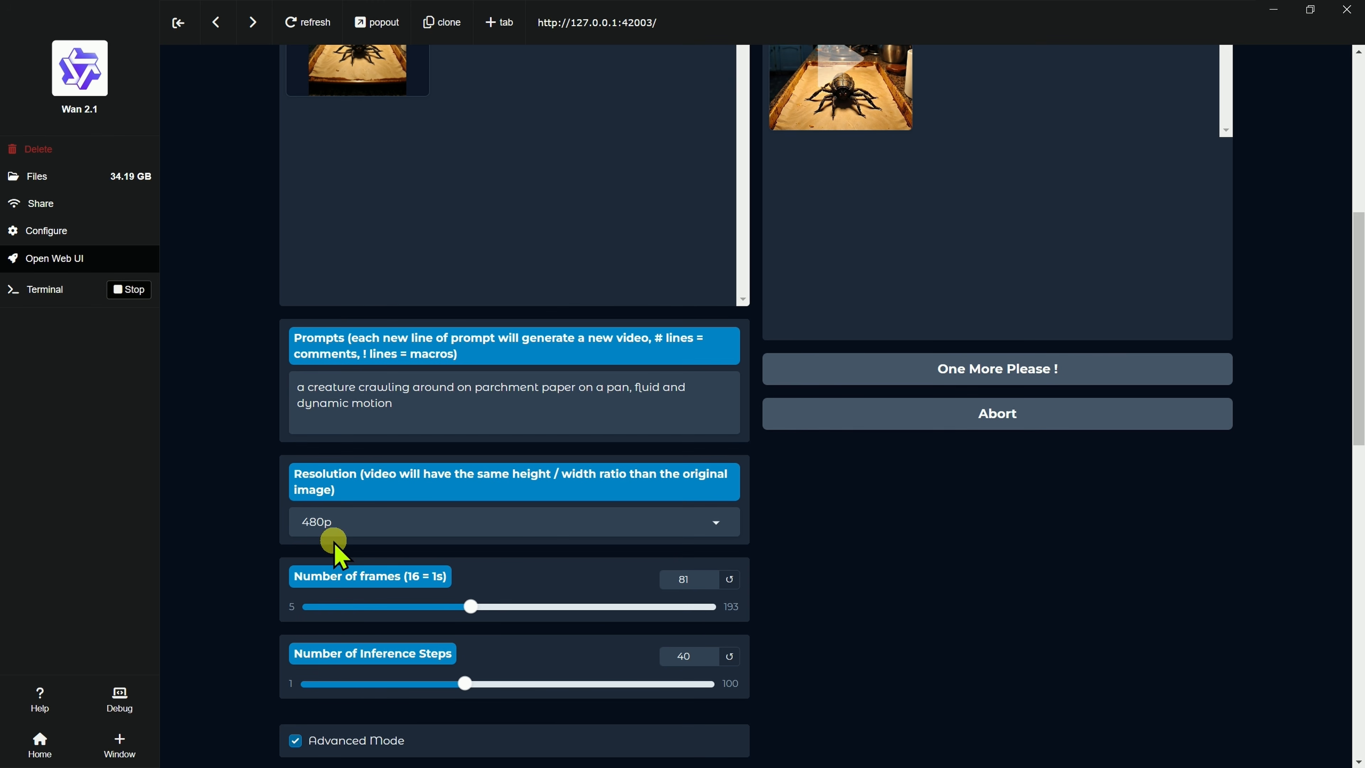
scroll(496, 623, "down", 5)
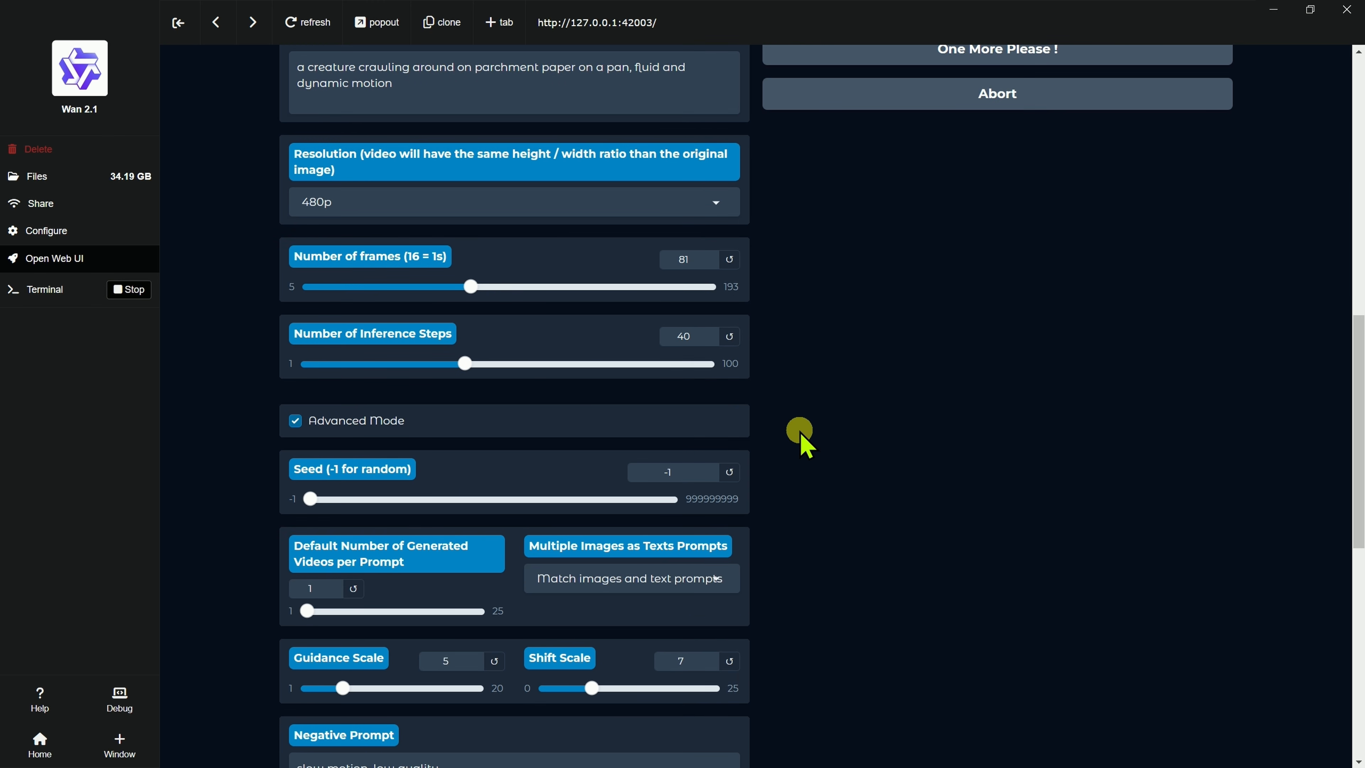
scroll(798, 436, "down", 5)
scroll(801, 558, "down", 4)
scroll(779, 626, "down", 2)
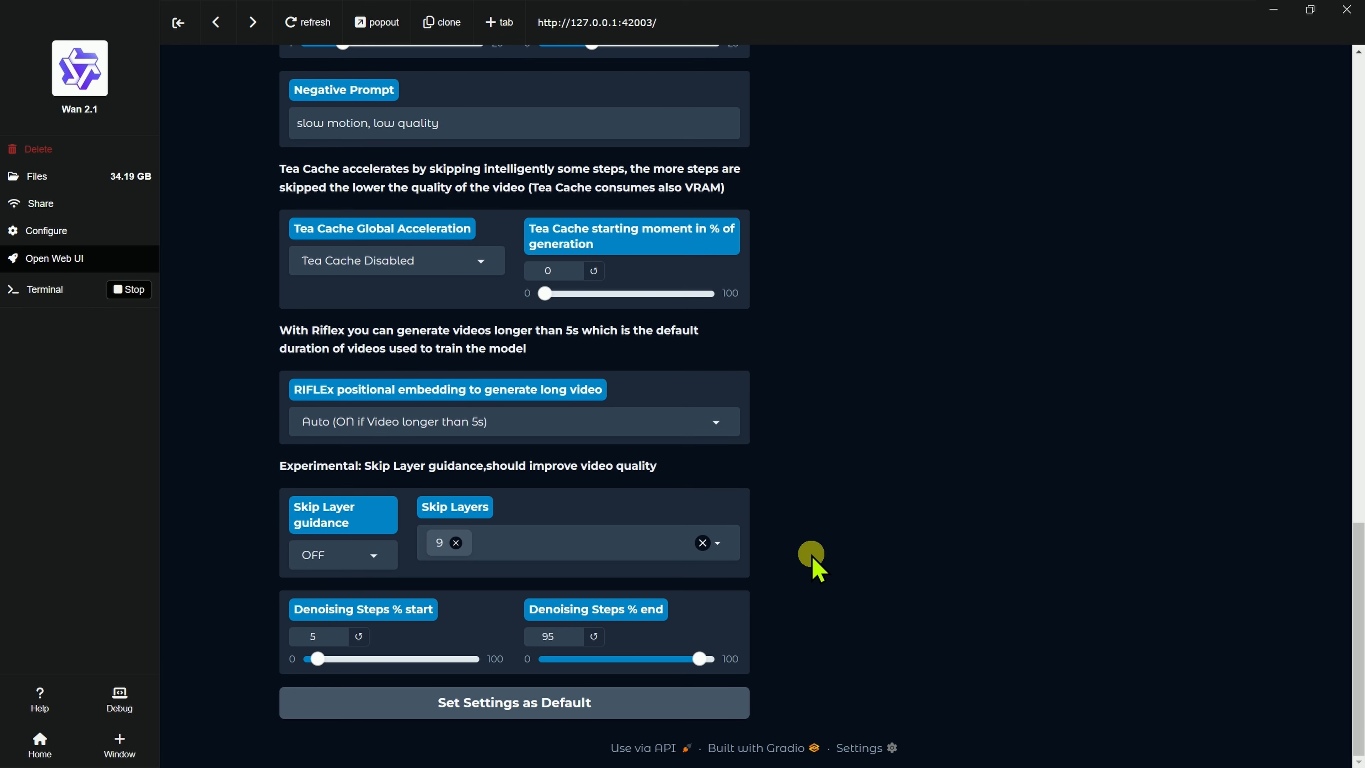
scroll(812, 559, "up", 17)
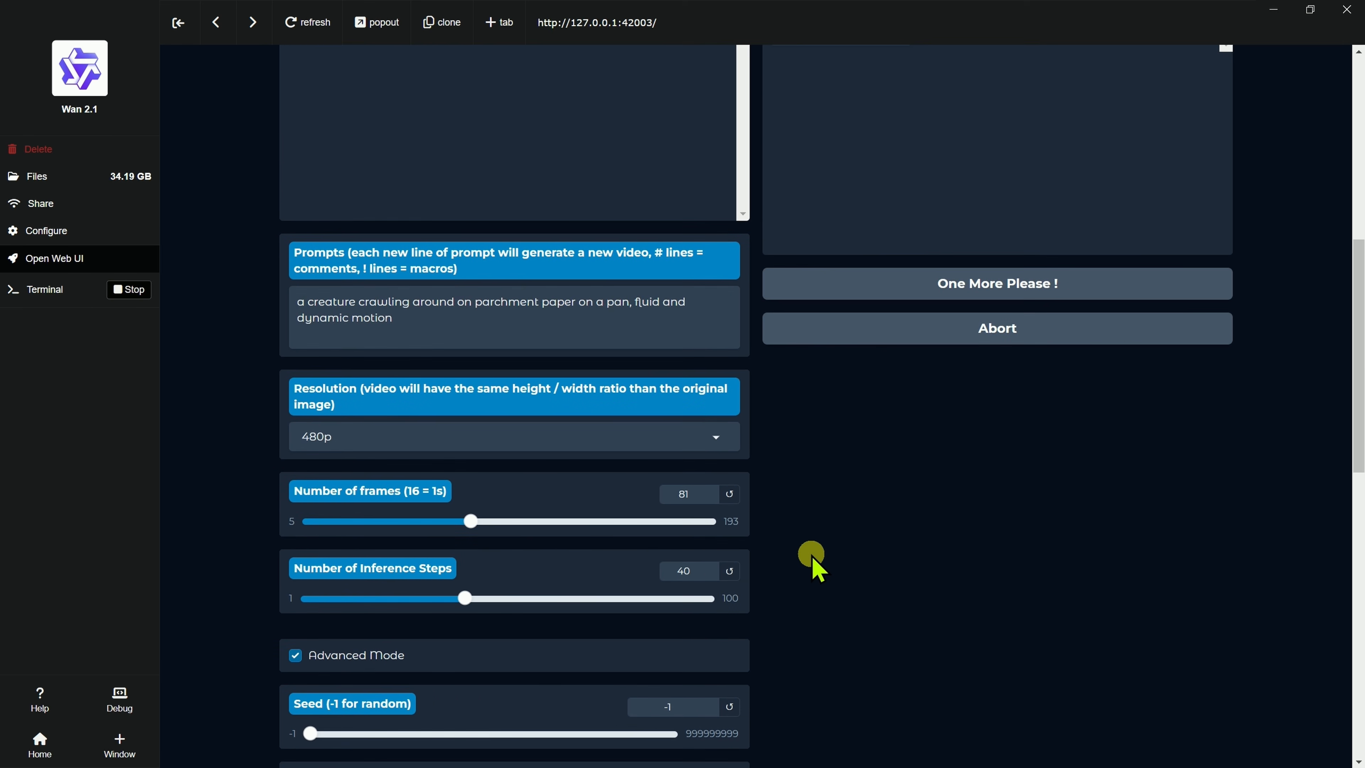
scroll(811, 559, "up", 5)
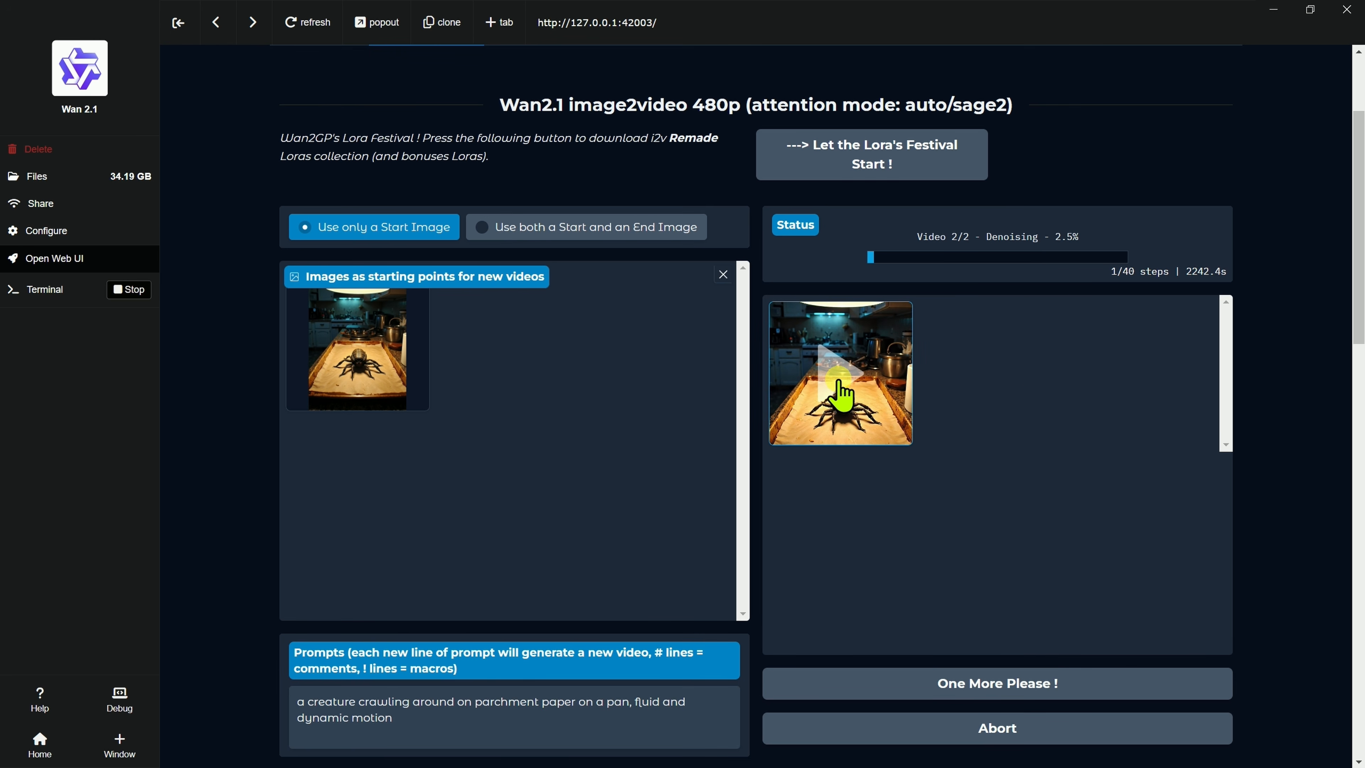
Step: Open the finished creature video in the output gallery, play it and view it enlarged
left_click(841, 395)
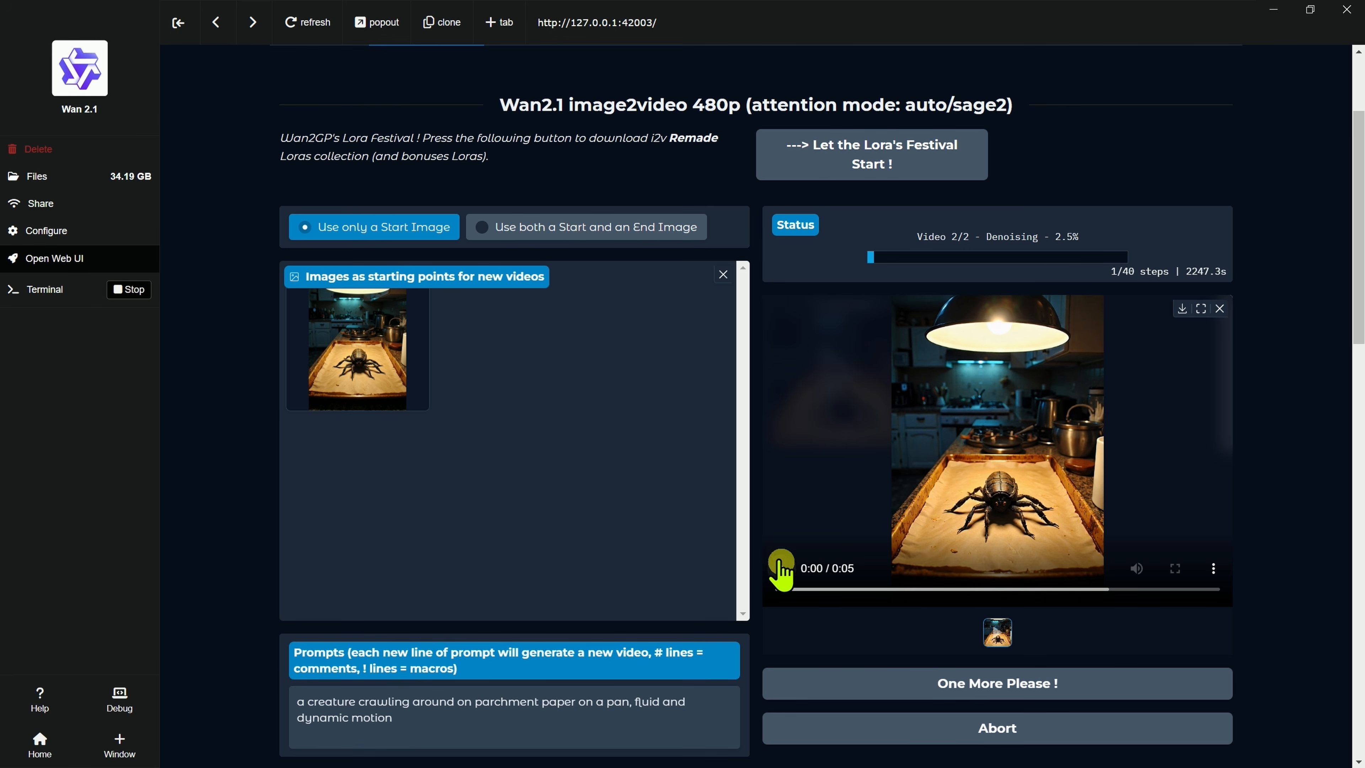
left_click(782, 569)
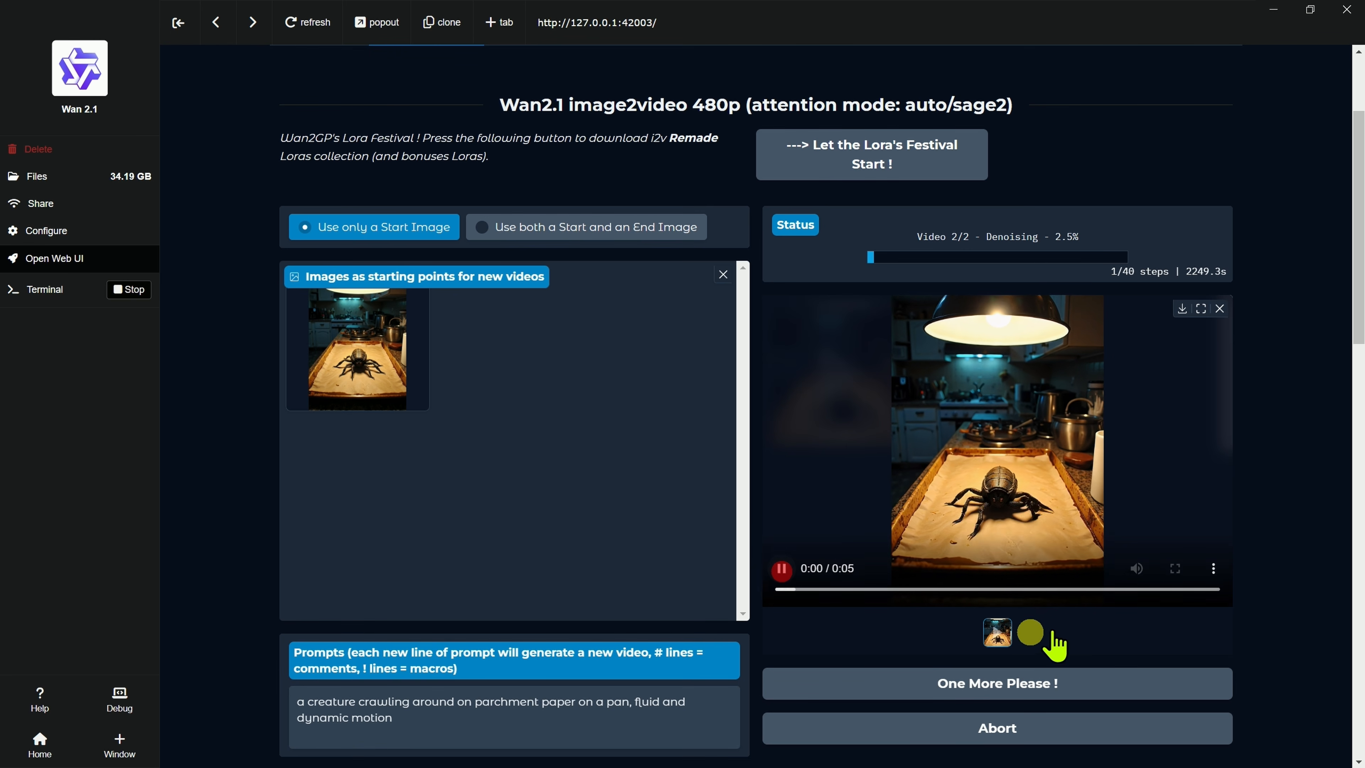
left_click(1202, 307)
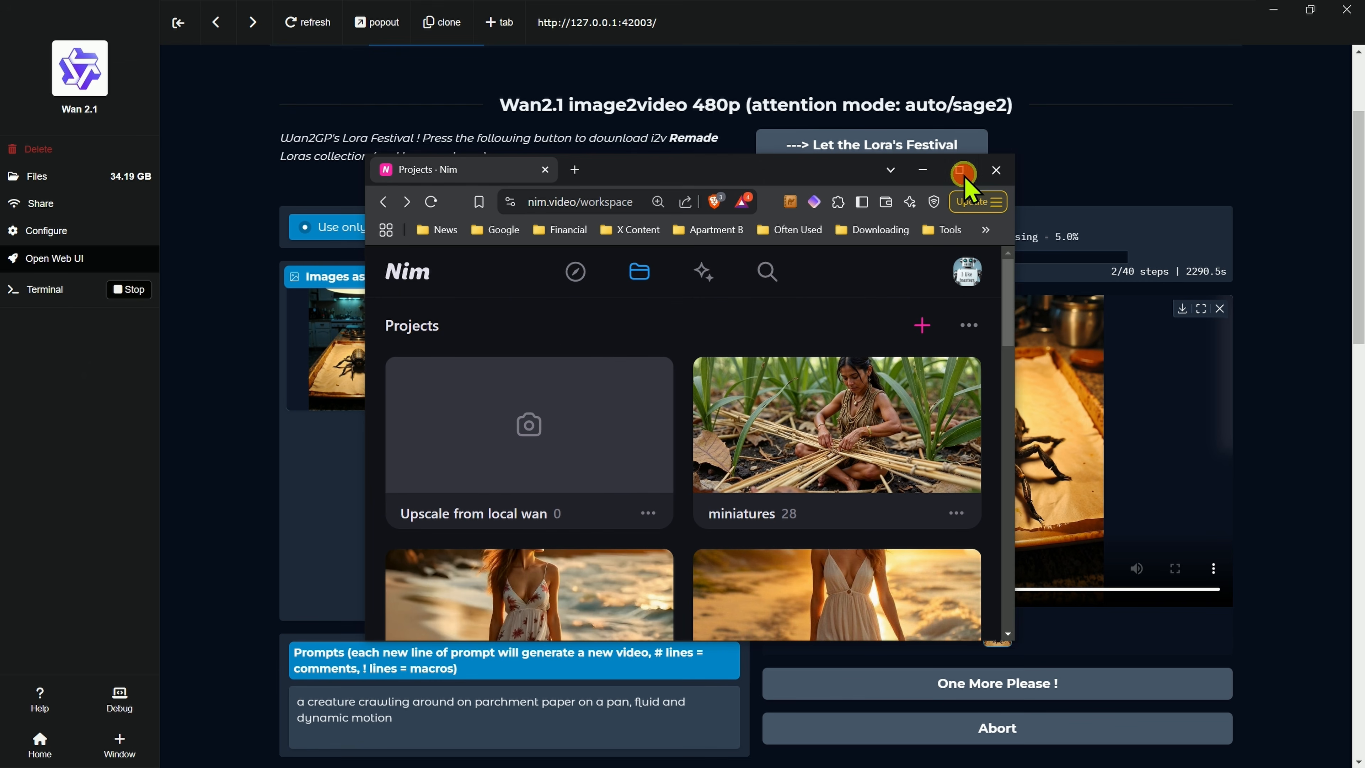
Step: Switch to Nim in a maximized browser window, examine its subscription plans and return to the workspace
left_click(962, 175)
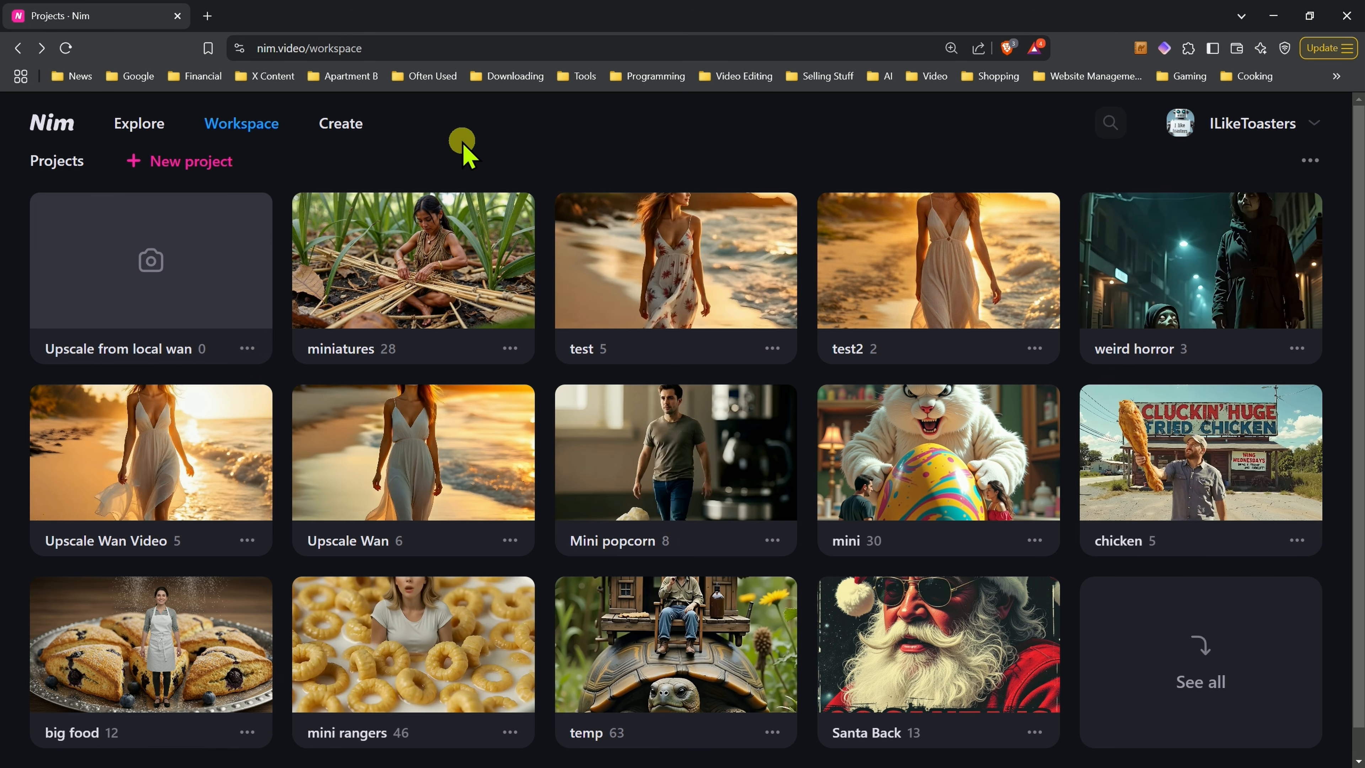
left_click(1252, 125)
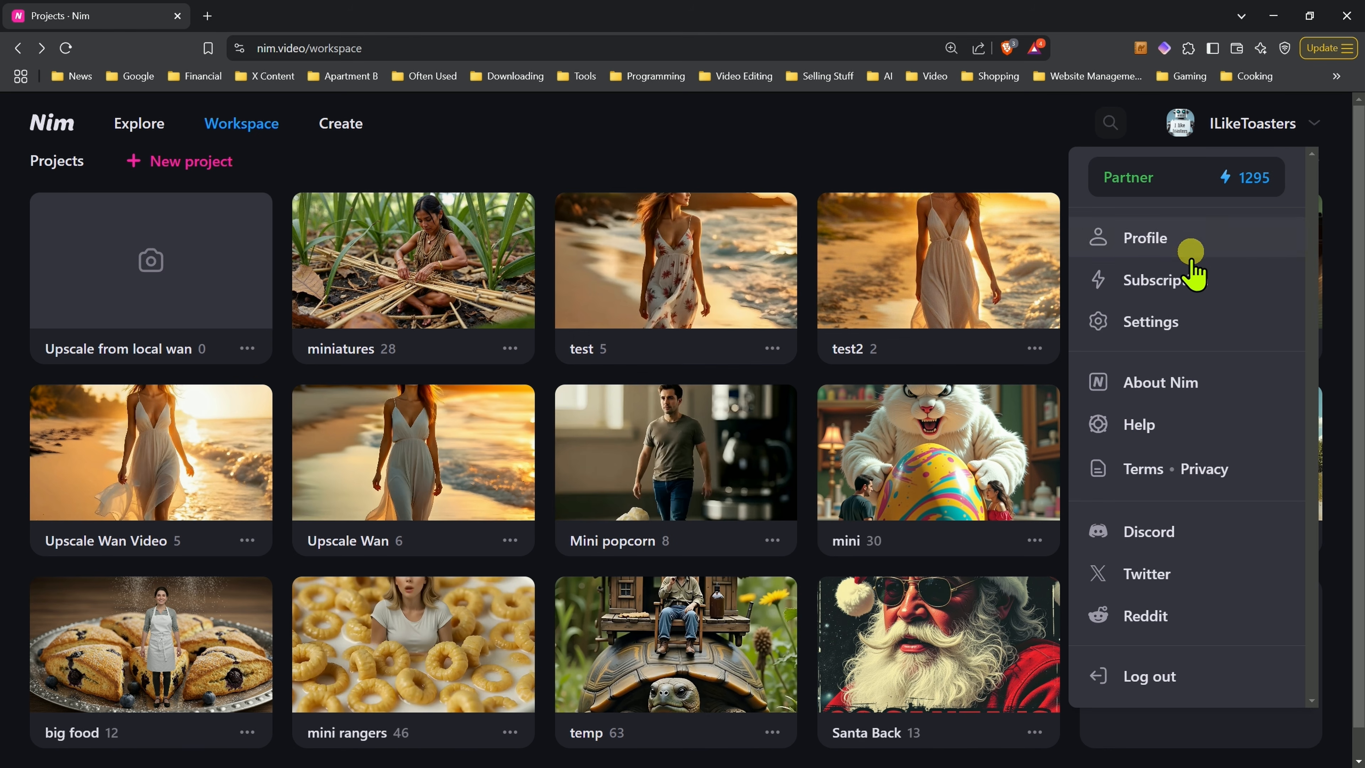
left_click(1194, 285)
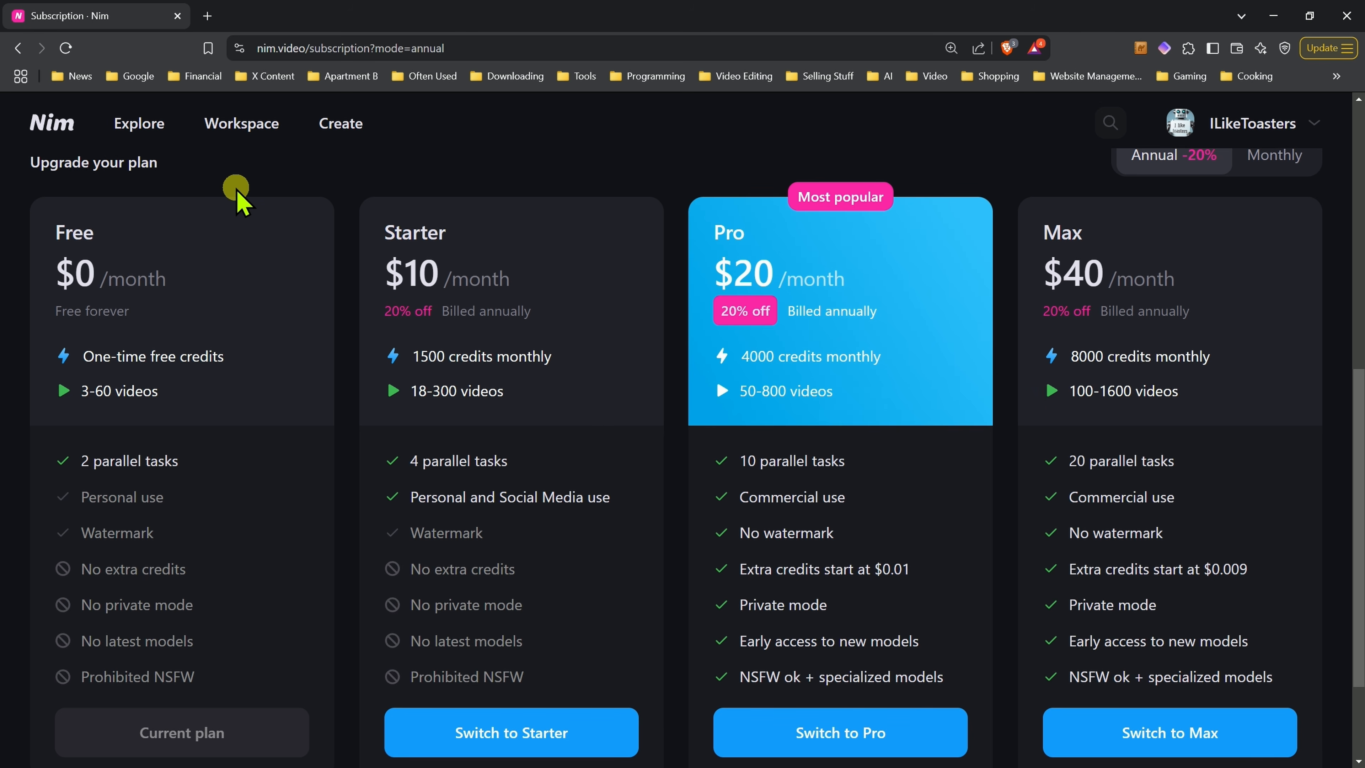
left_click(16, 47)
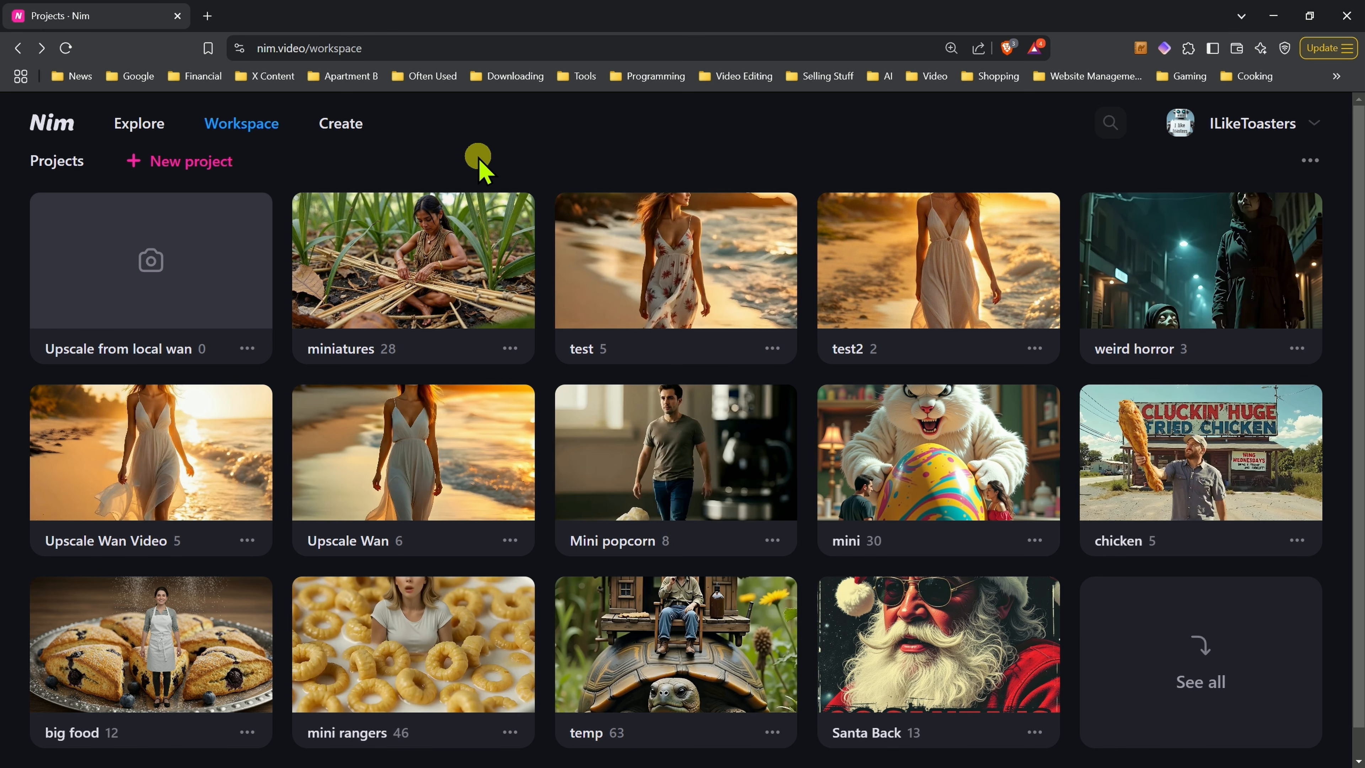
Step: Start a creation in the "Upscale from local wan" project and look through the Image to video models and available tools
left_click(192, 263)
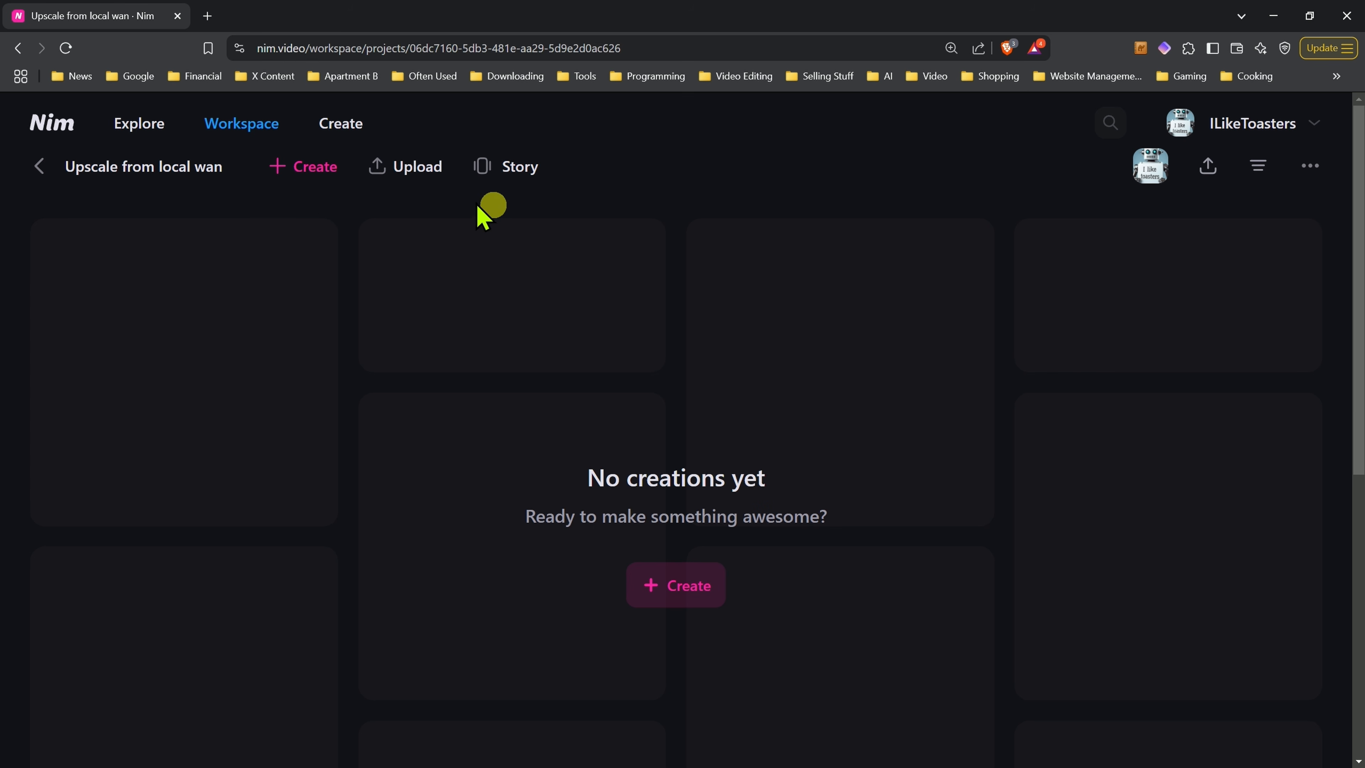
left_click(305, 167)
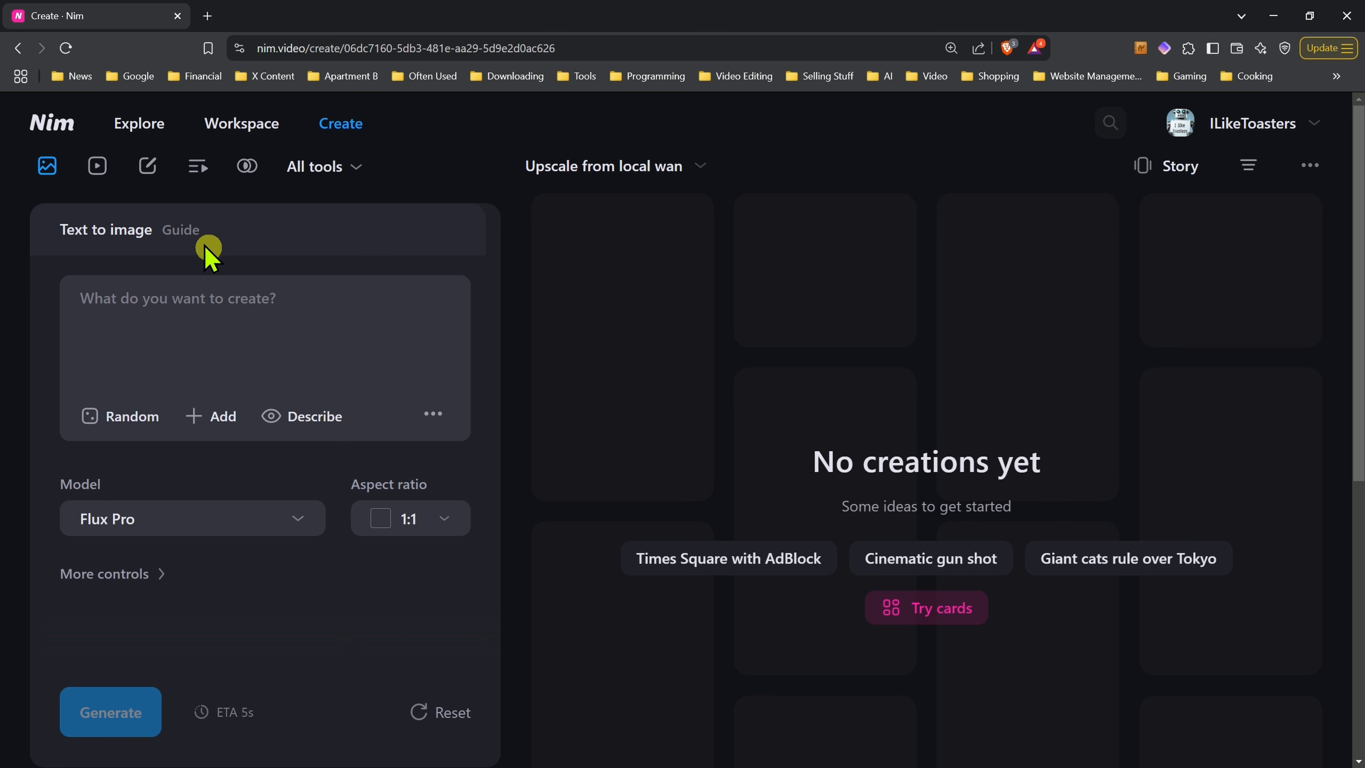
left_click(97, 165)
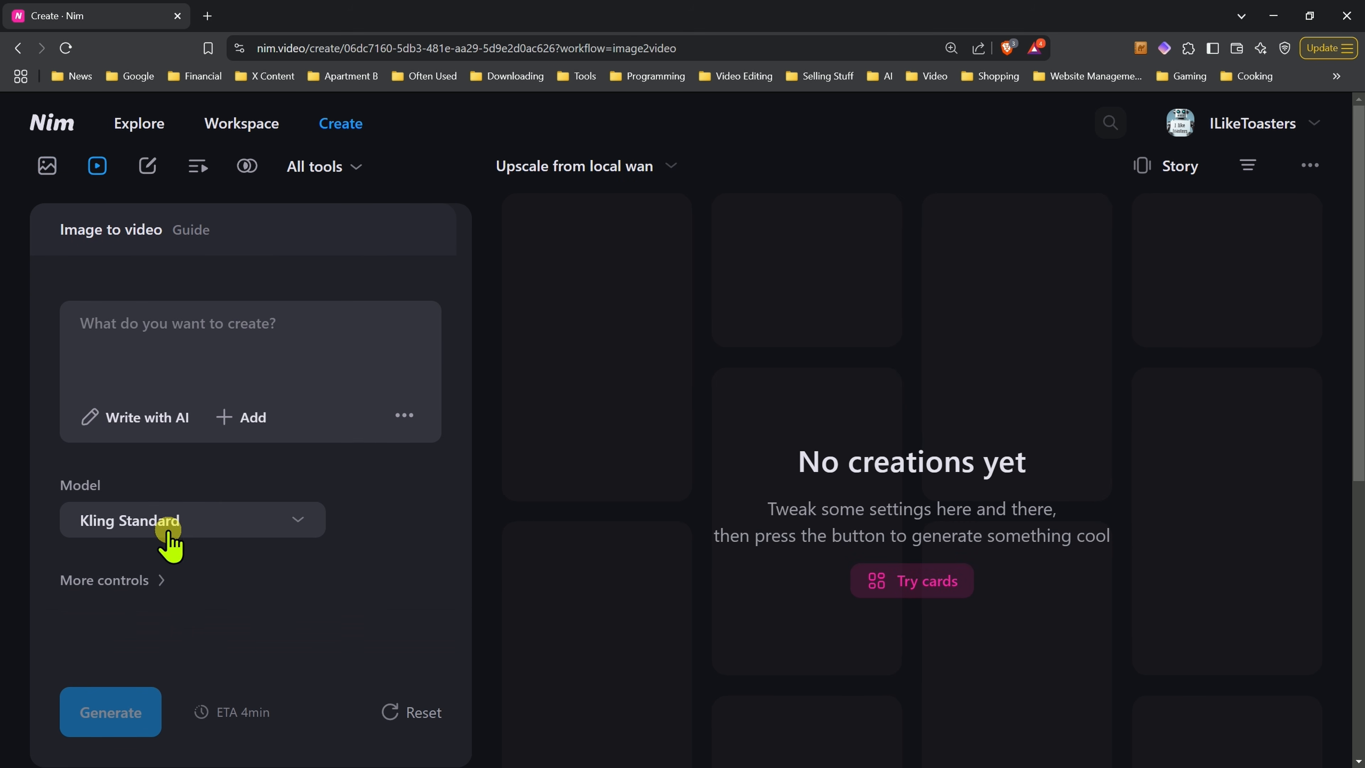
left_click(167, 530)
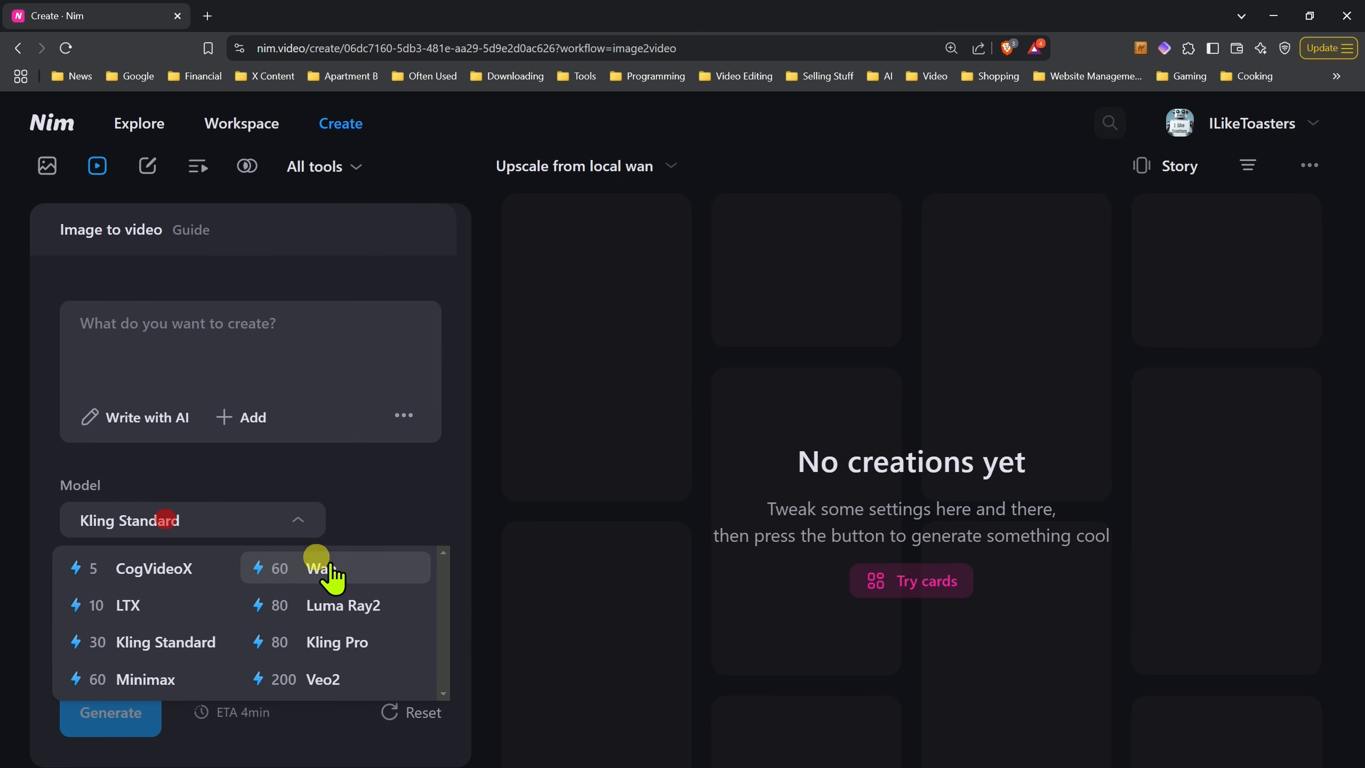
left_click(445, 452)
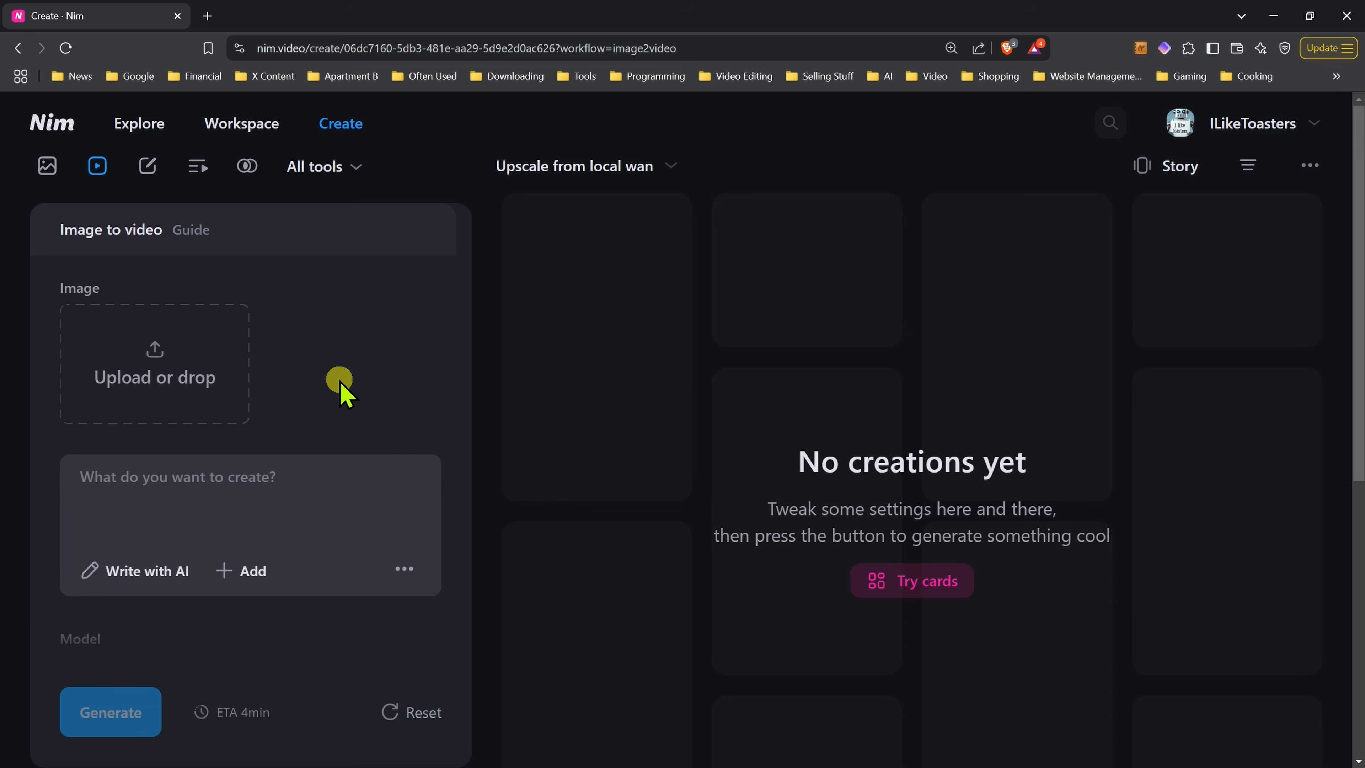
left_click(355, 167)
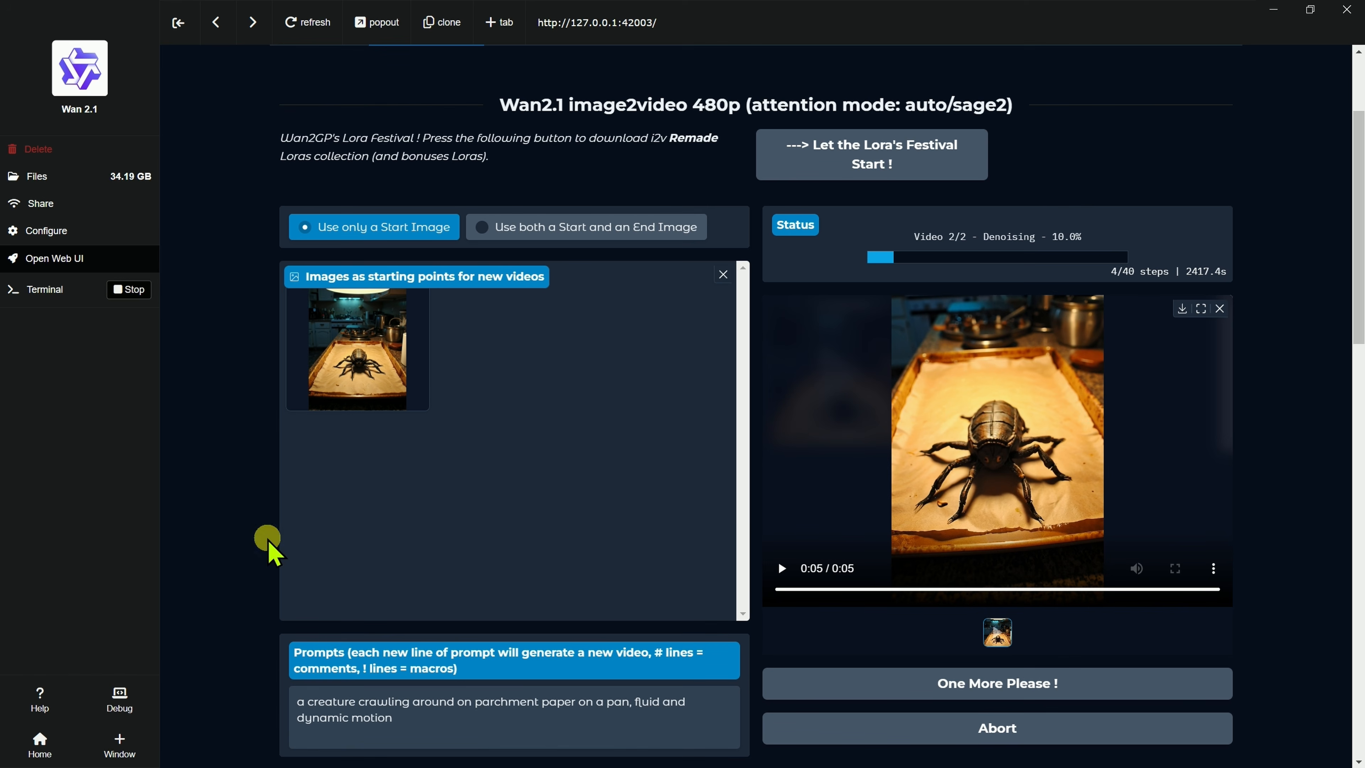
Step: Save the generated creature video from Wan 2.1 and load it into Nim's Upscale tool
left_click(1182, 309)
left_click(676, 581)
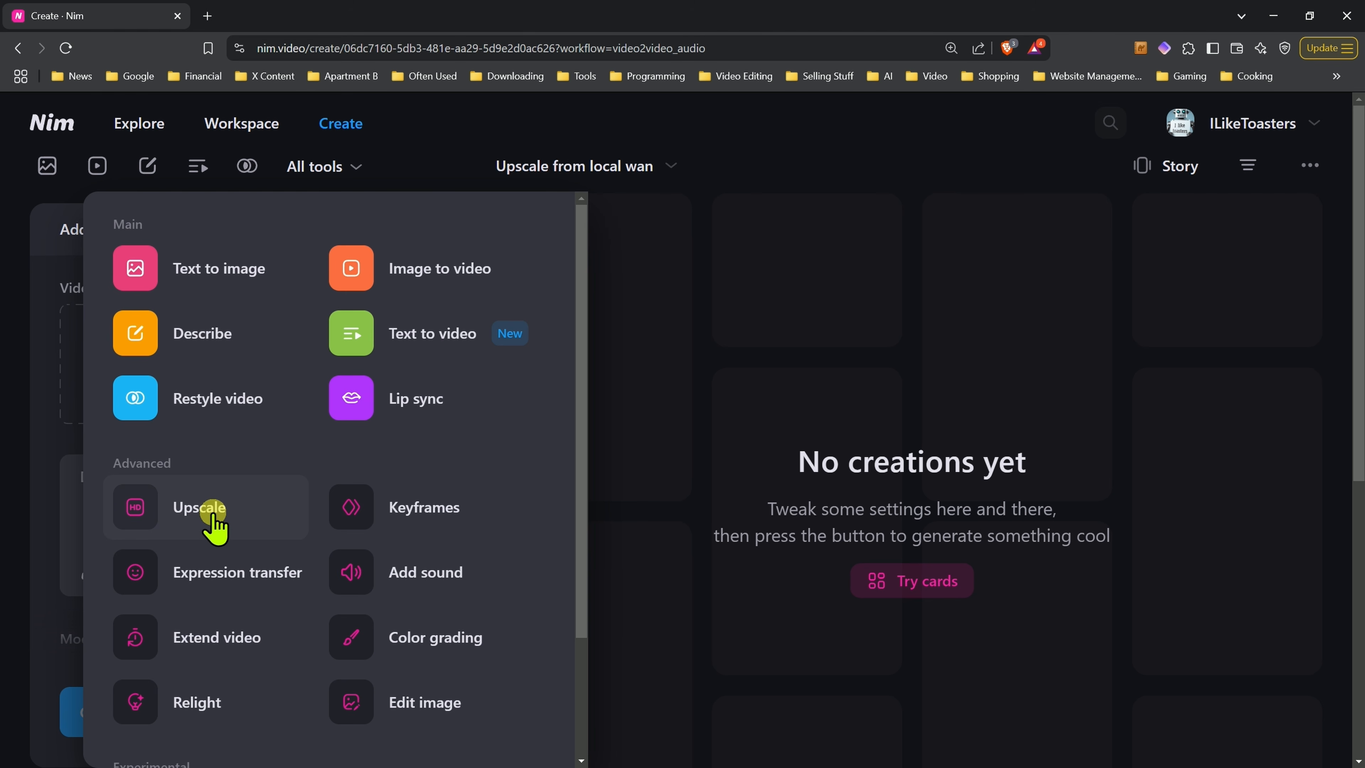
left_click(214, 520)
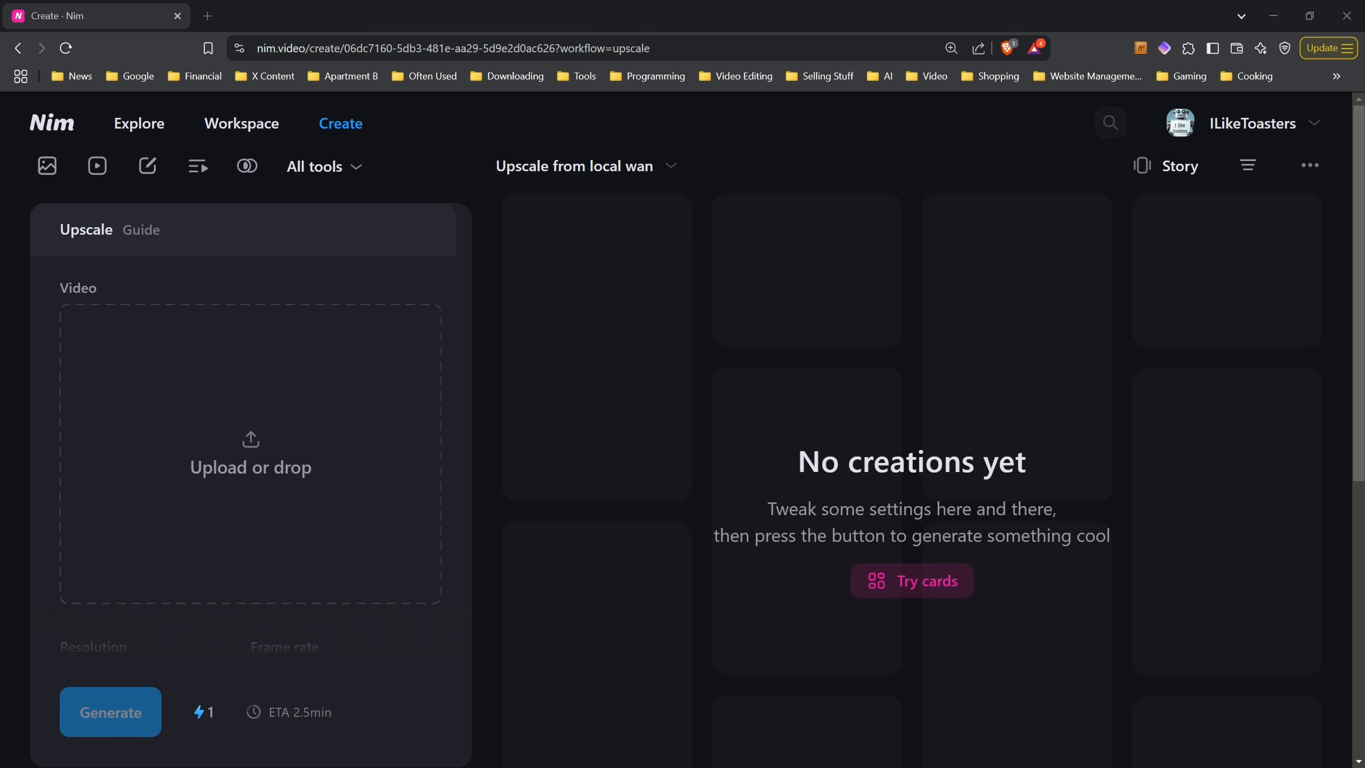
left_click_drag(3, 479, 320, 503)
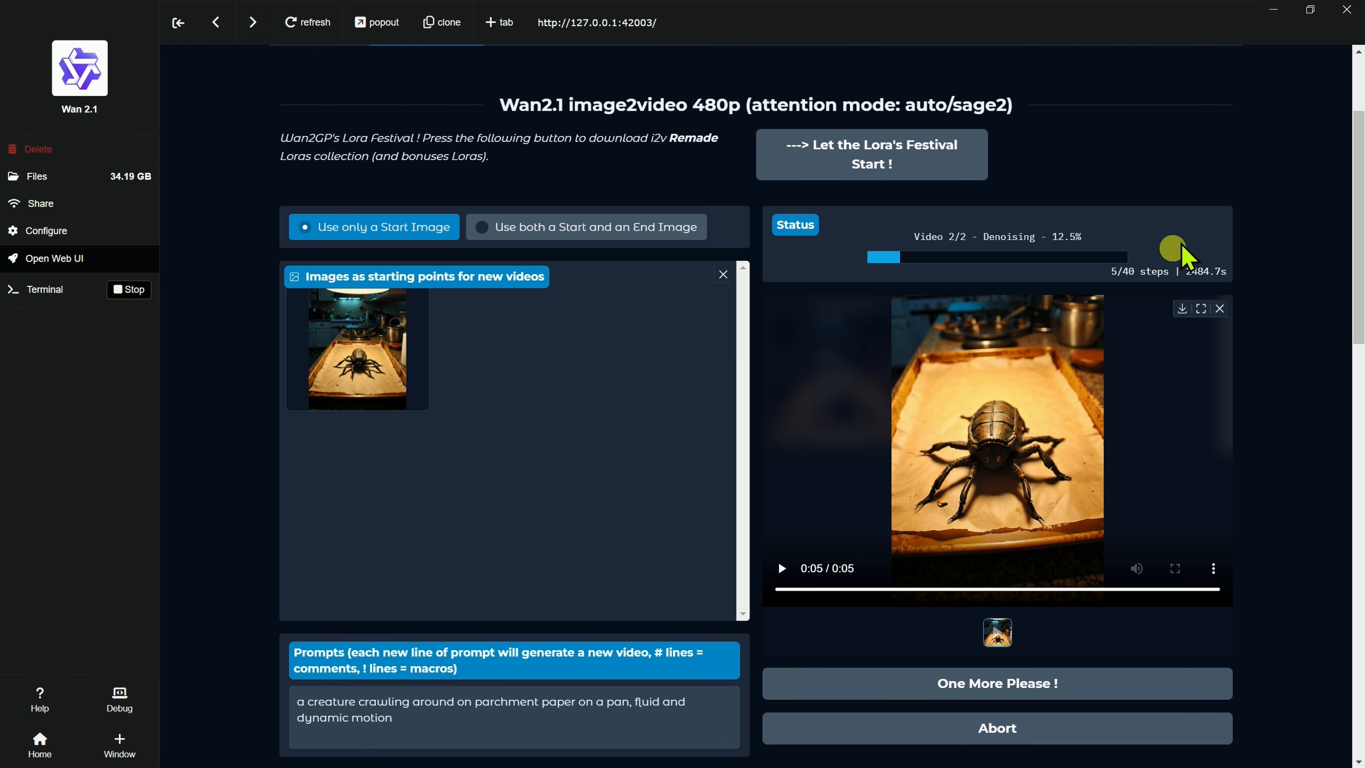
Step: Return to Nim, close the original clip's preview, set the frame rate increase to 2x with 2x resolution and generate the upscale
left_click(1274, 9)
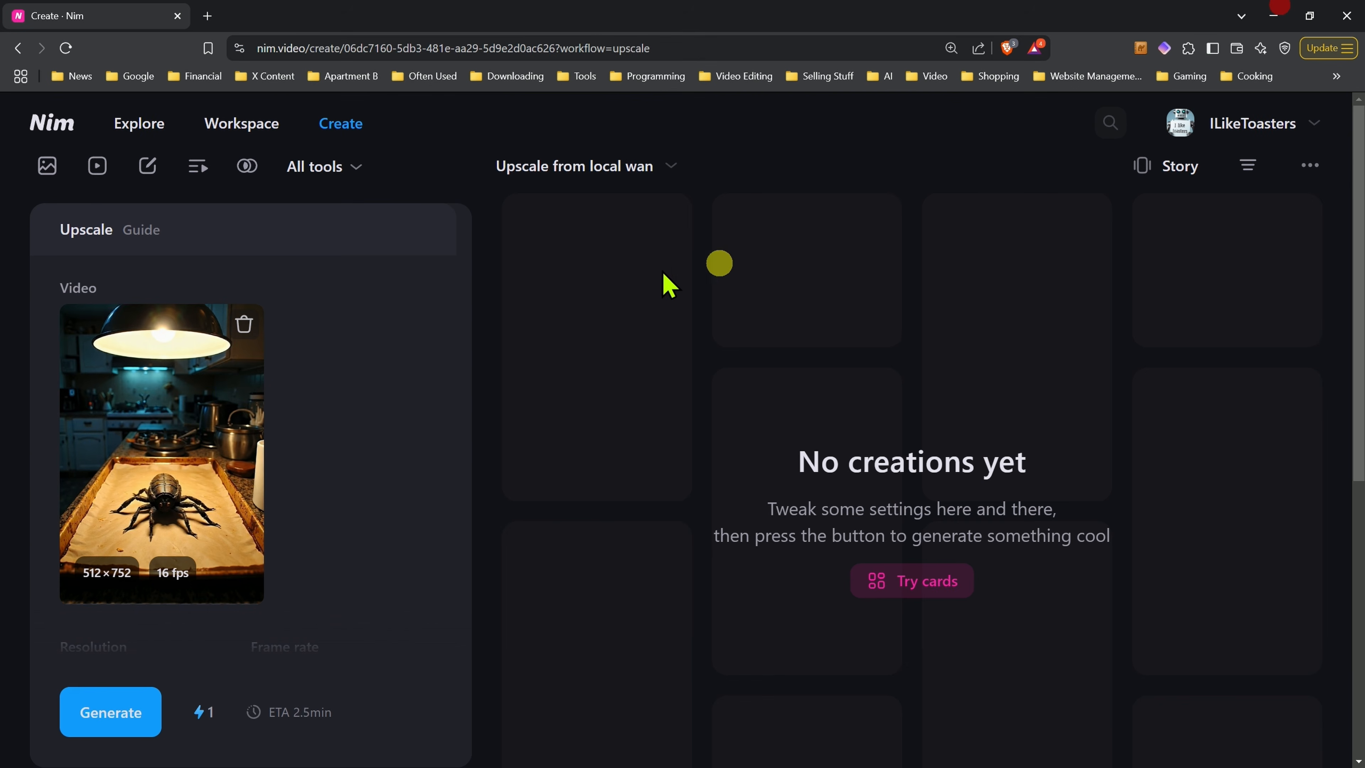
scroll(274, 575, "down", 1)
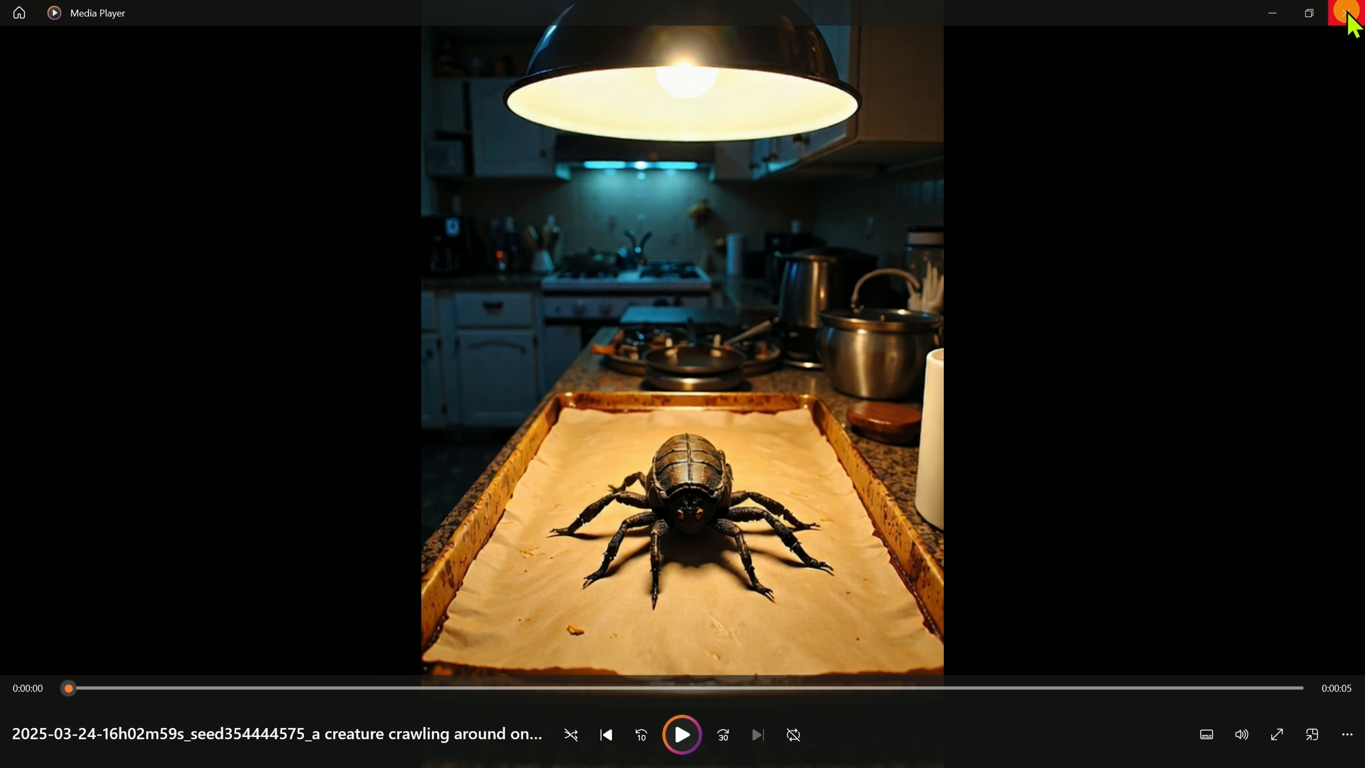
left_click(1346, 13)
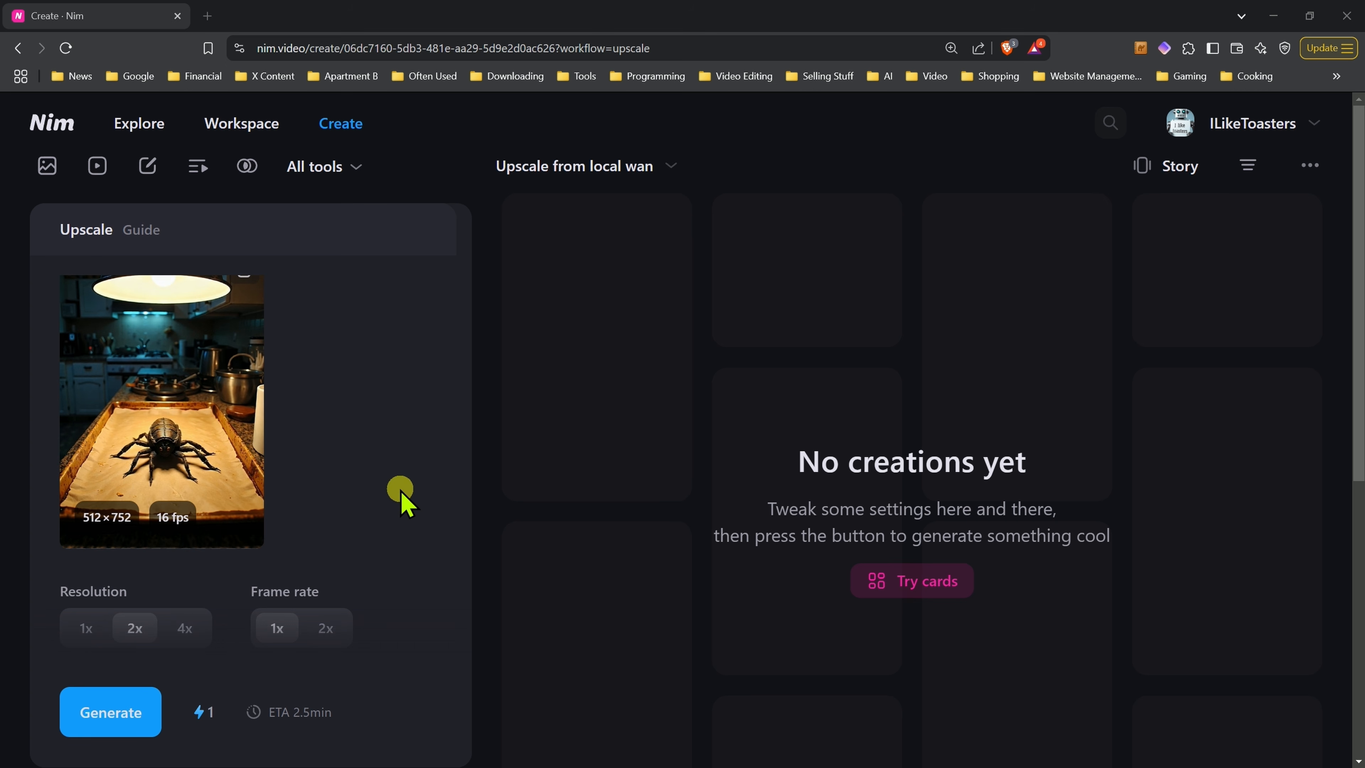
left_click(325, 628)
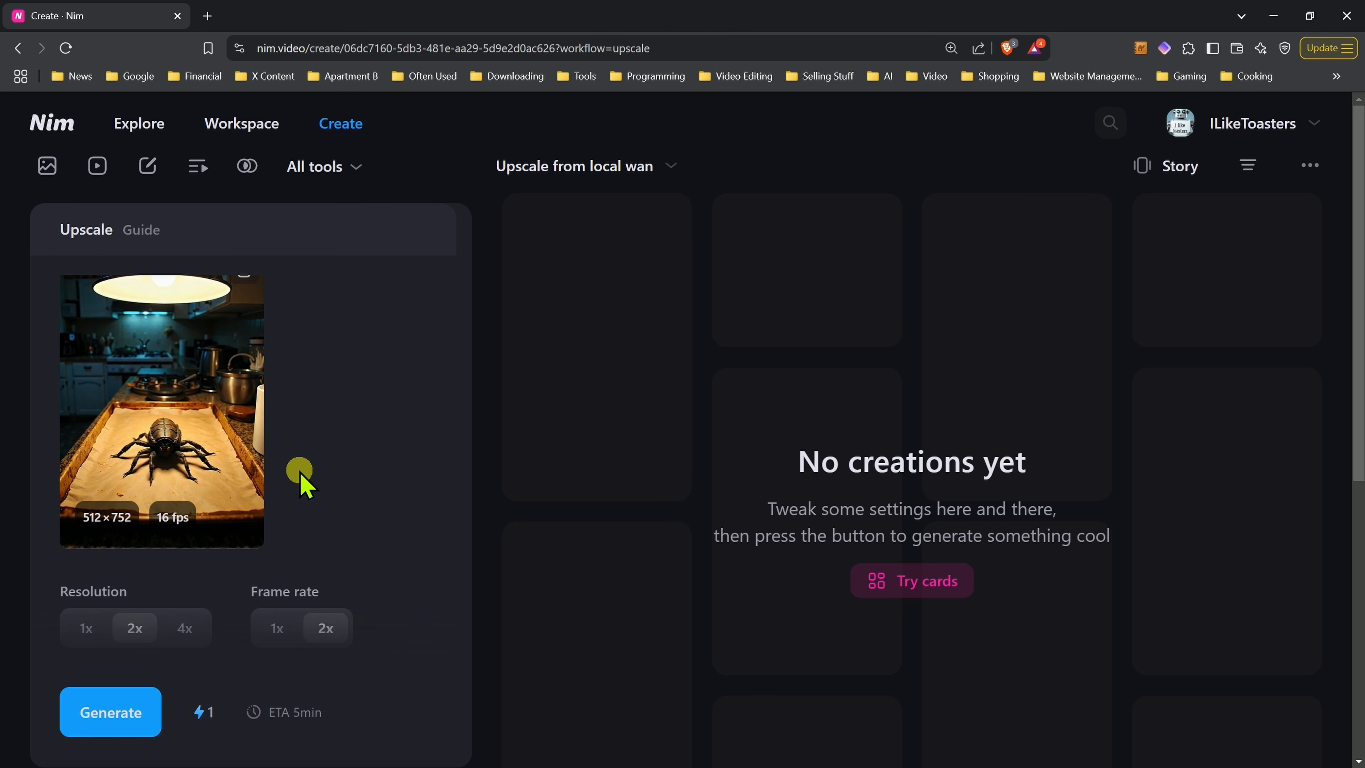
left_click(111, 718)
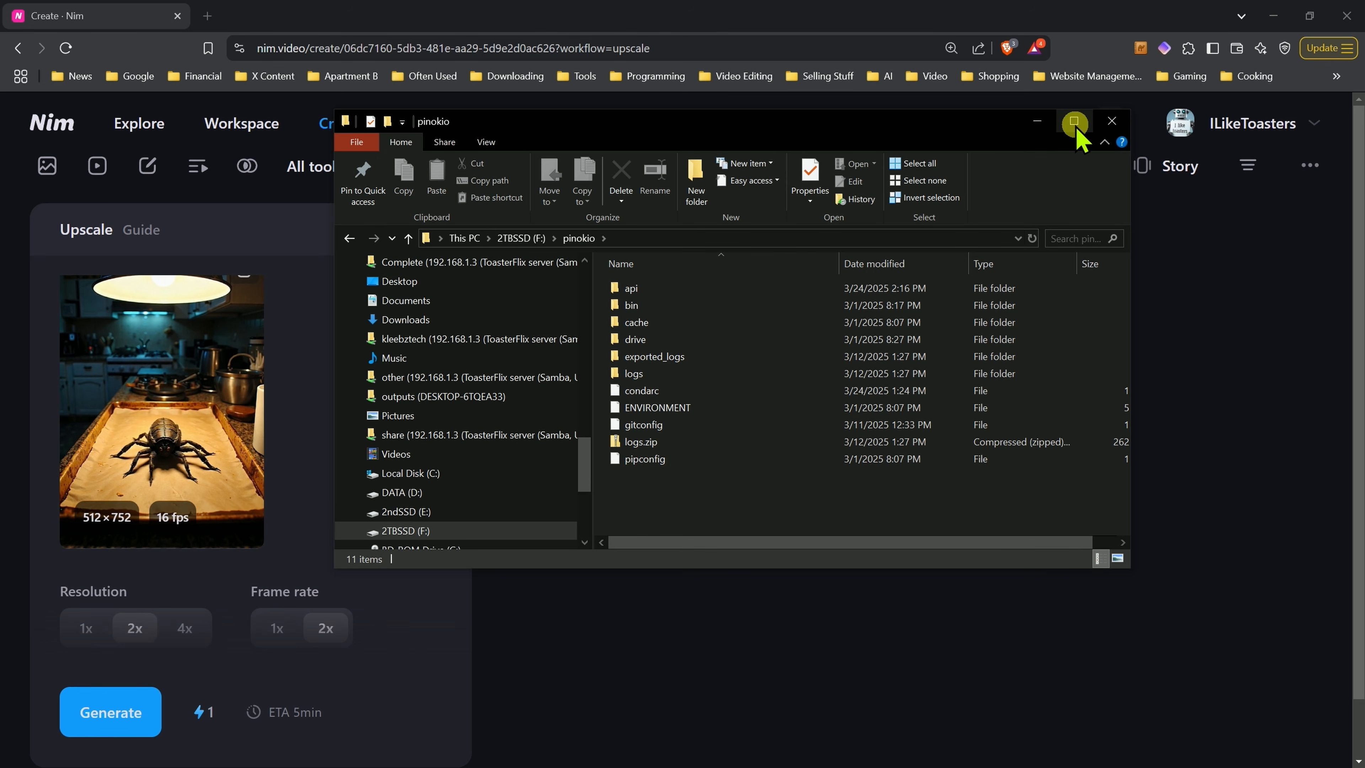
Step: Browse the pinokio folder through api, wan.git, cache and GRADIO_TEMP_DIR, and select the generated video in the newest subfolder
left_click(1074, 122)
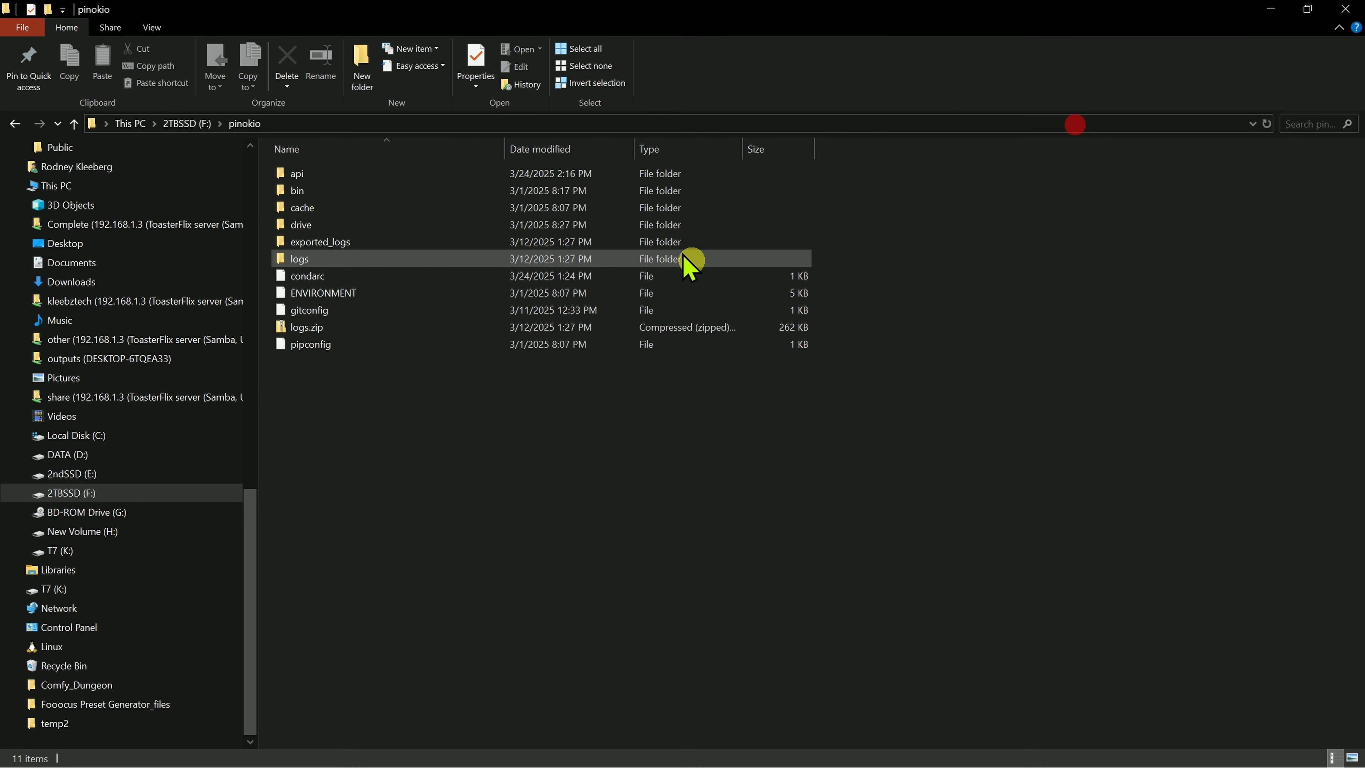
left_click(413, 173)
double_click(412, 173)
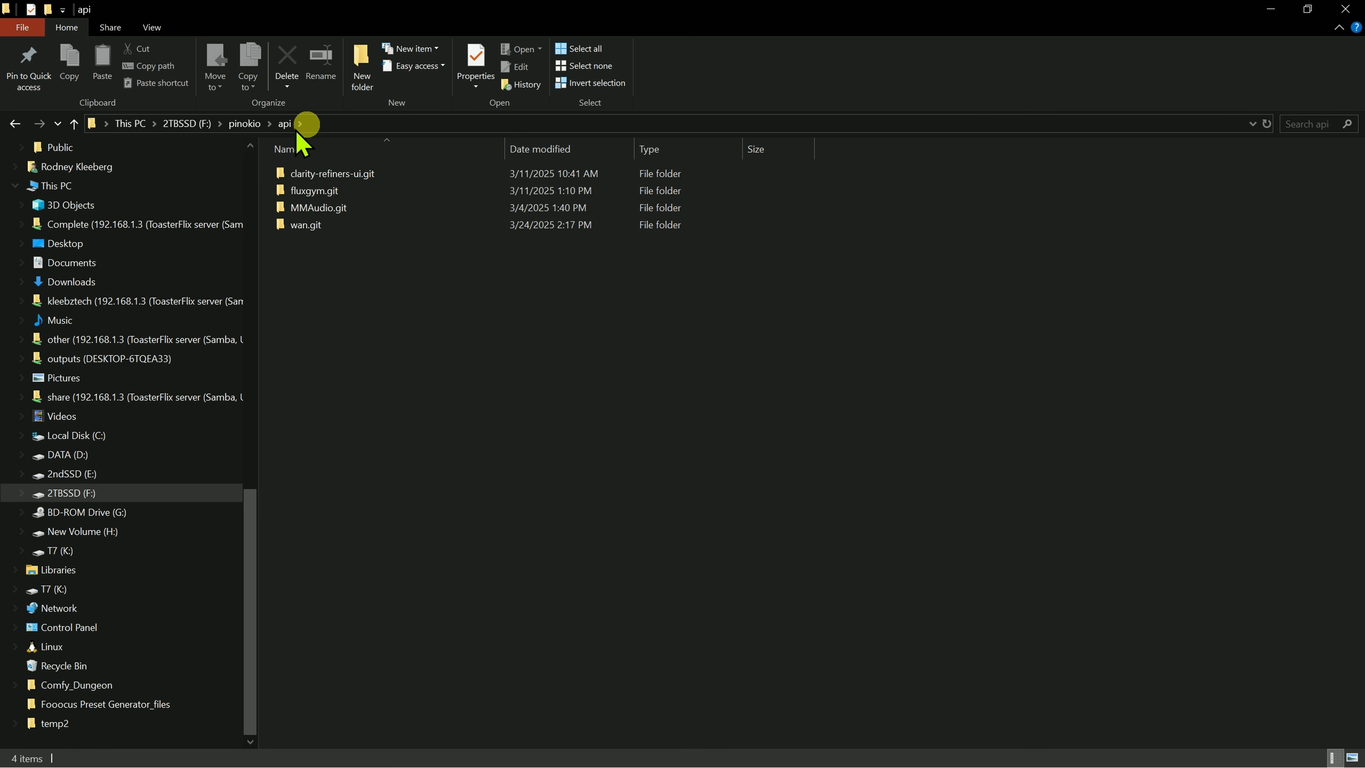
double_click(306, 225)
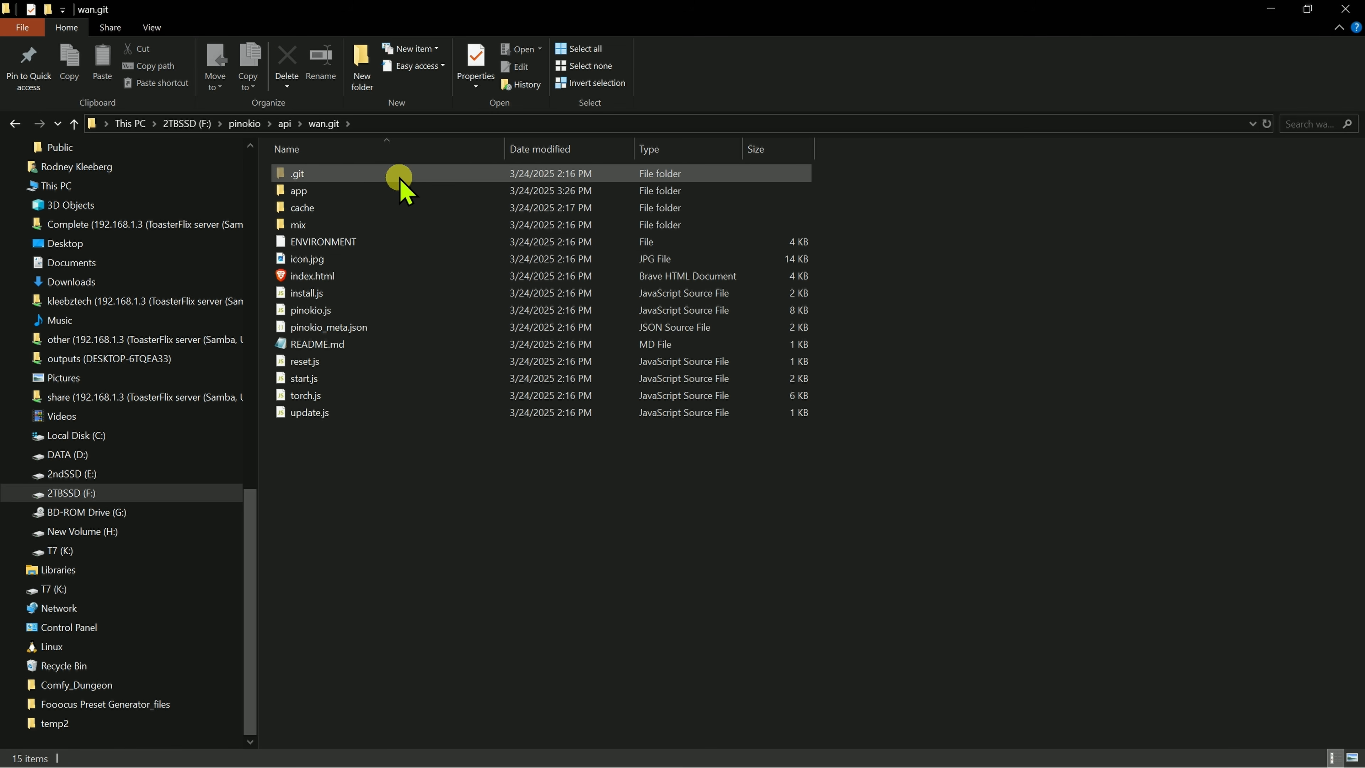
double_click(398, 176)
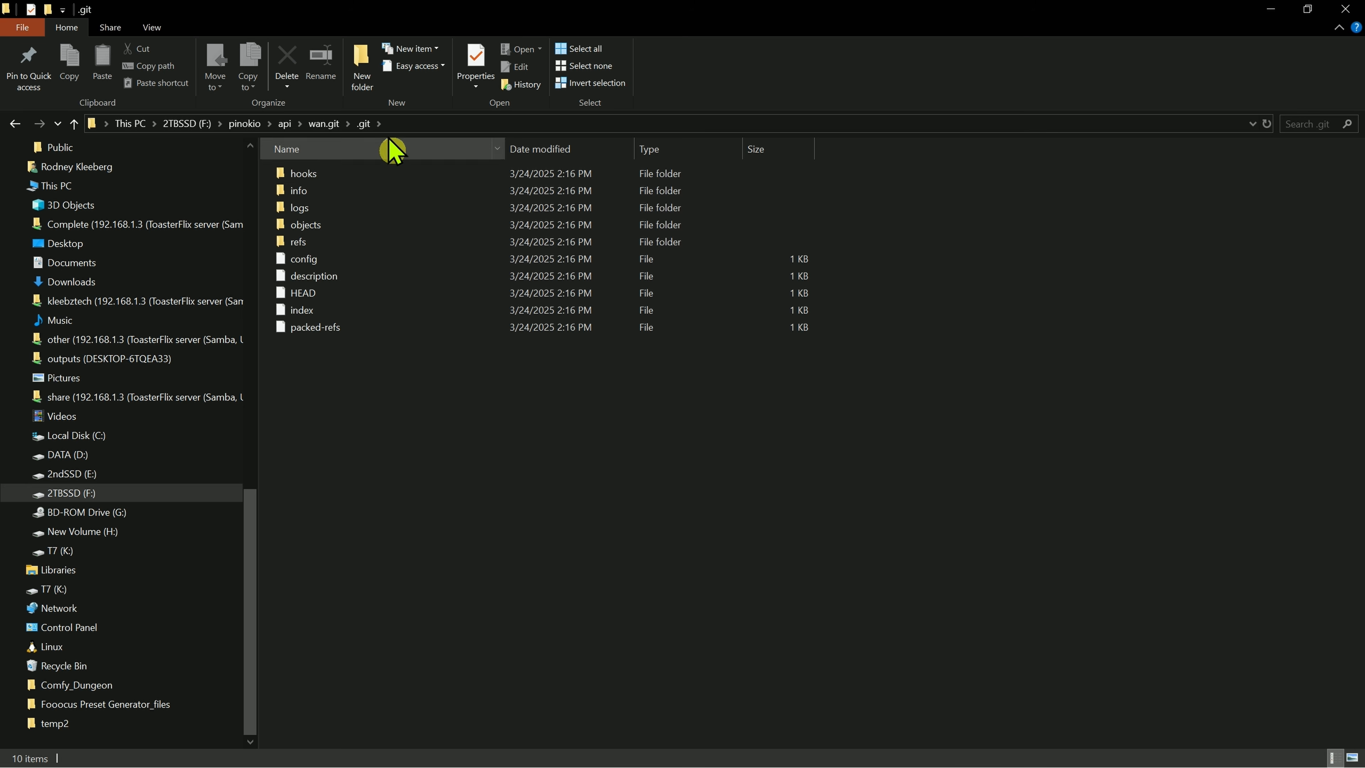
left_click(336, 124)
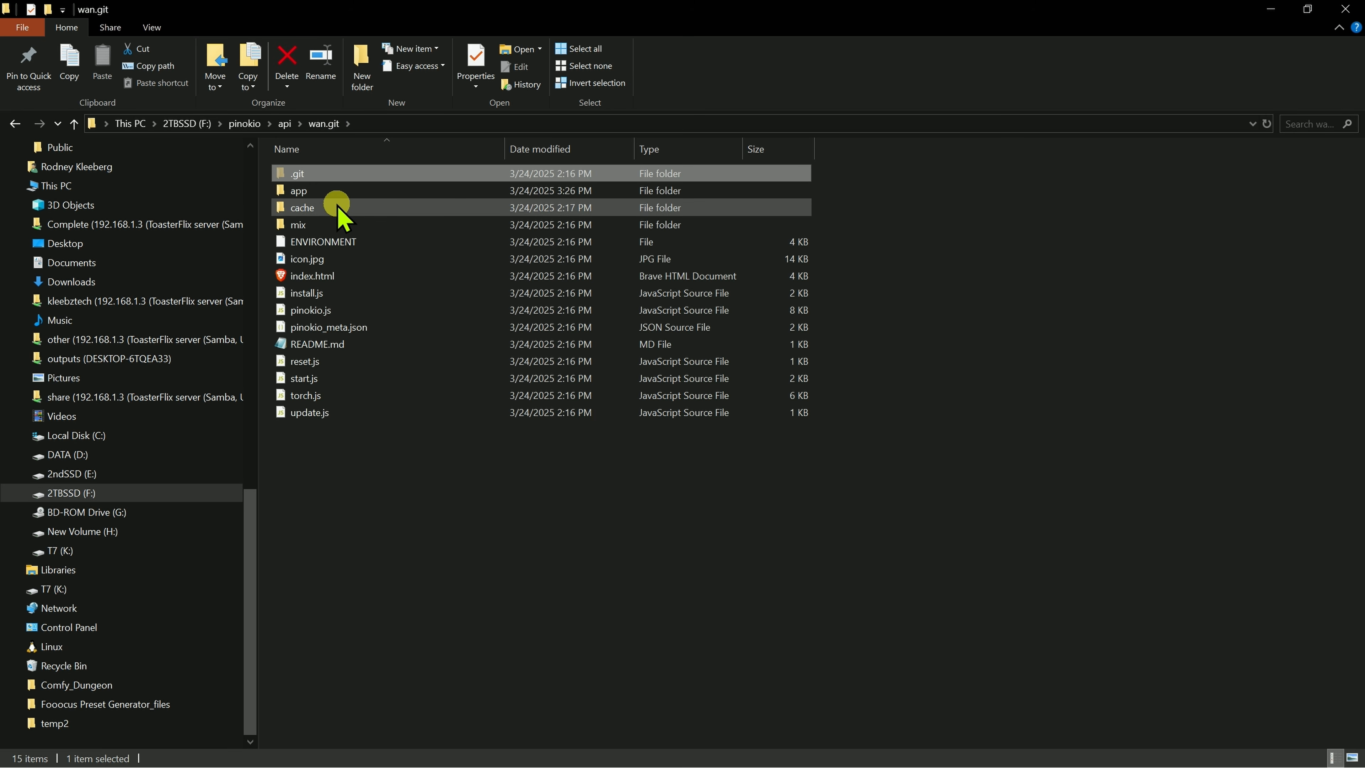
double_click(365, 209)
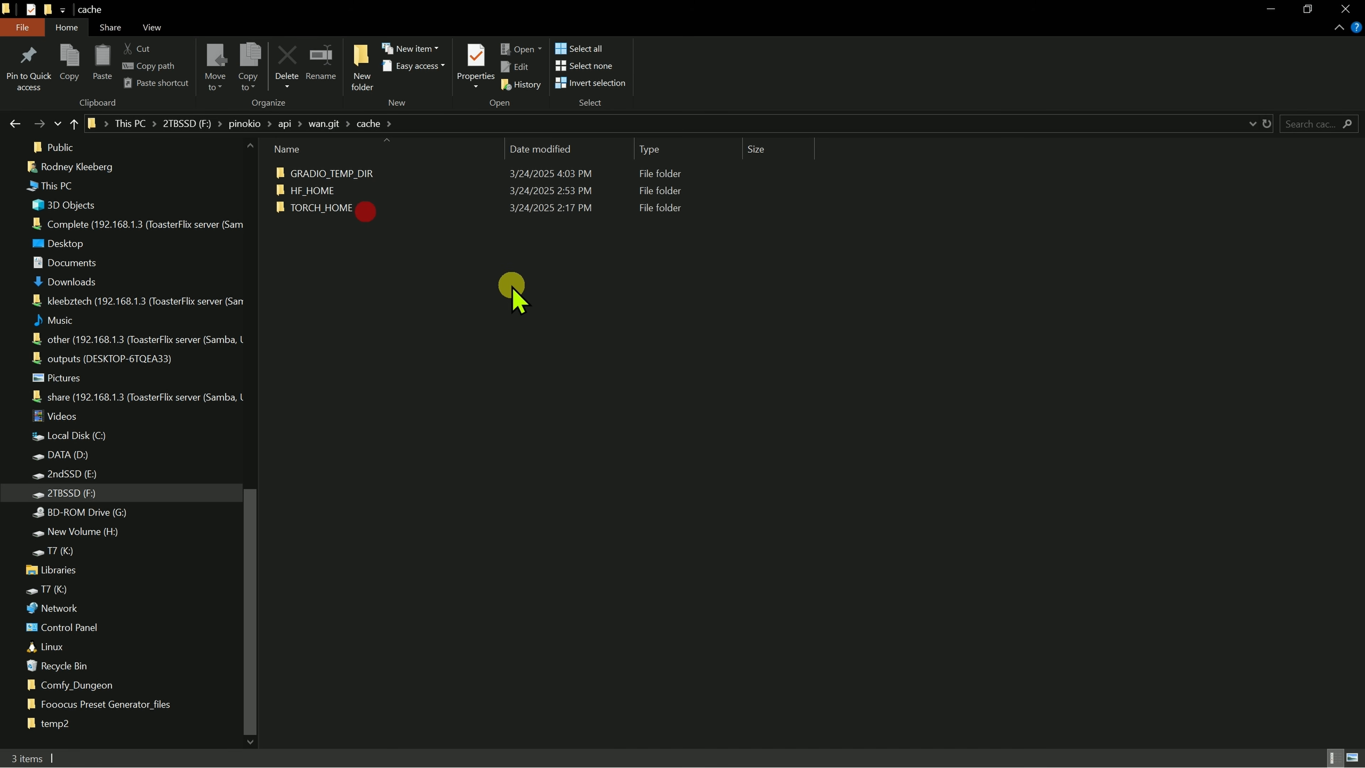
double_click(406, 173)
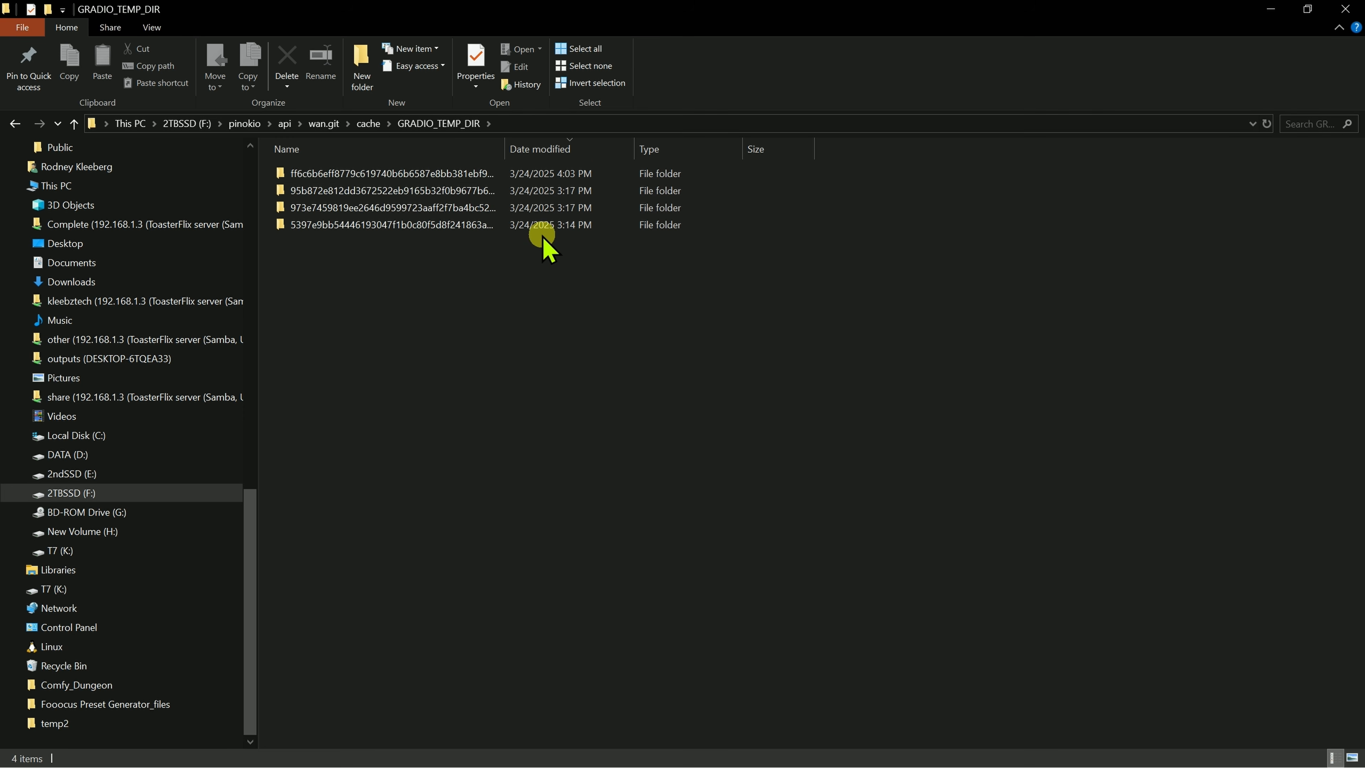
double_click(430, 179)
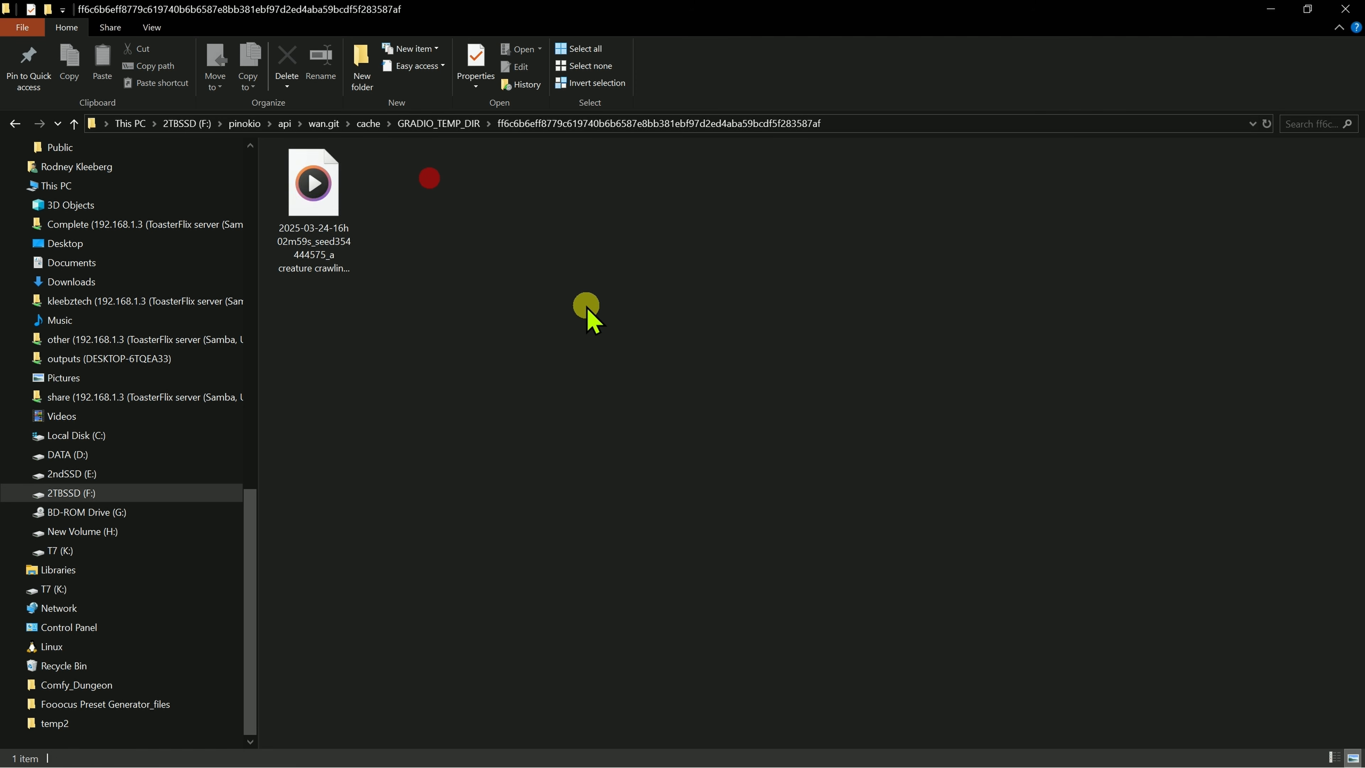
left_click(313, 193)
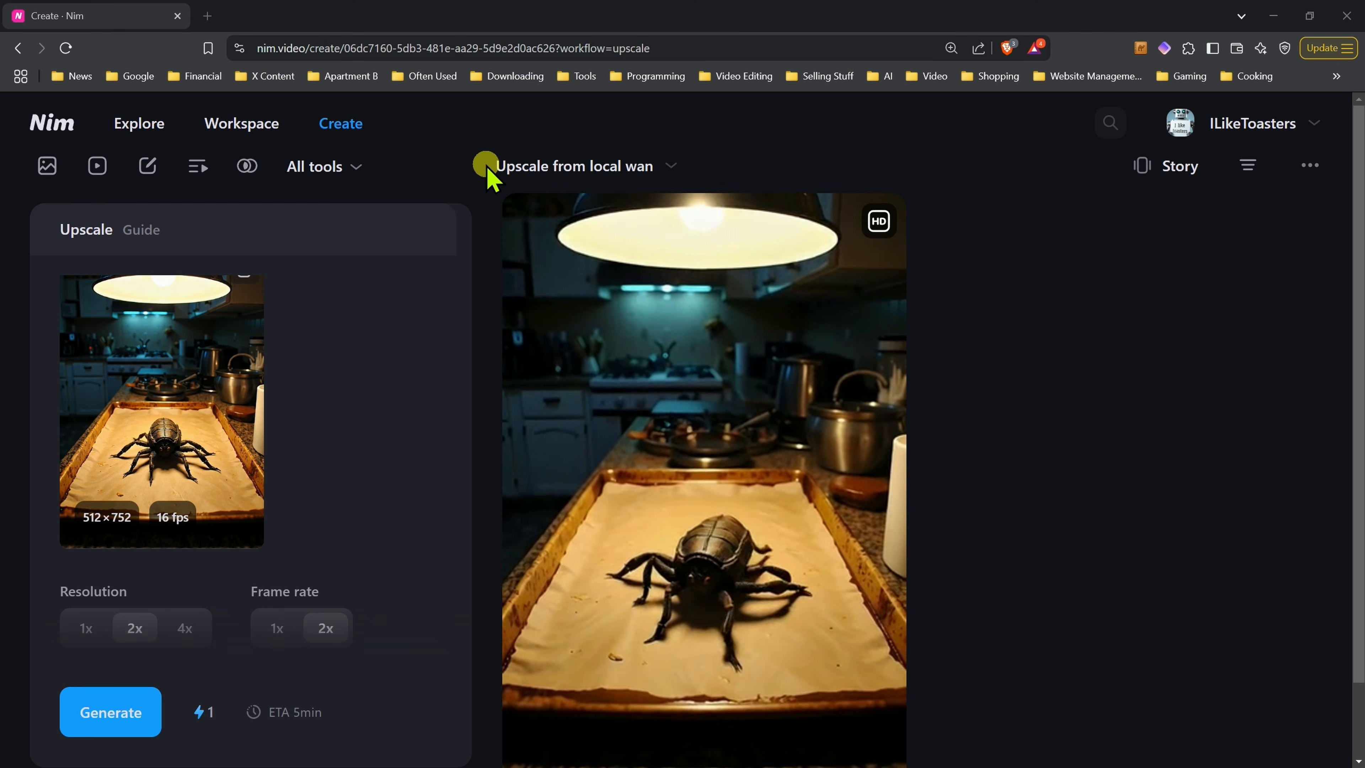
Step: Open the upscaled creature video in Nim and review its playback and upscale details
left_click(746, 430)
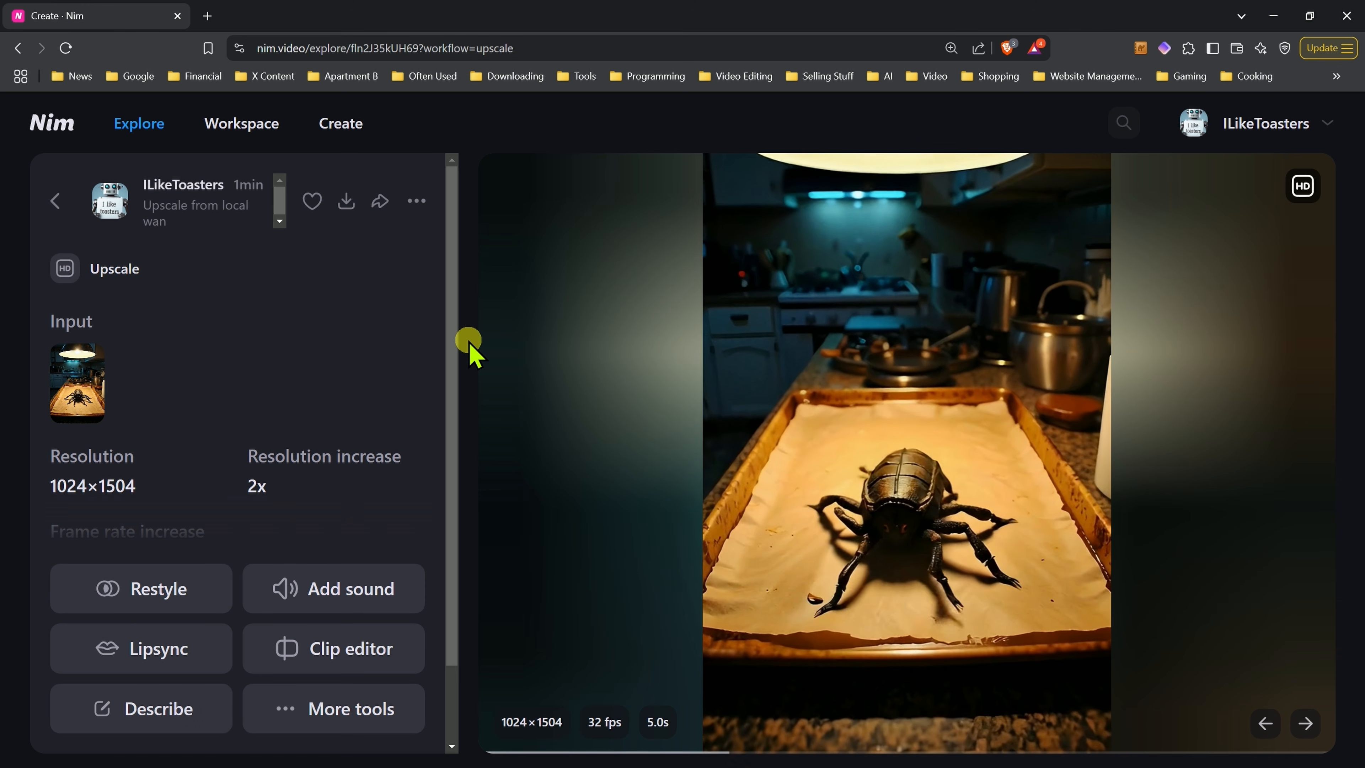
scroll(294, 437, "down", 2)
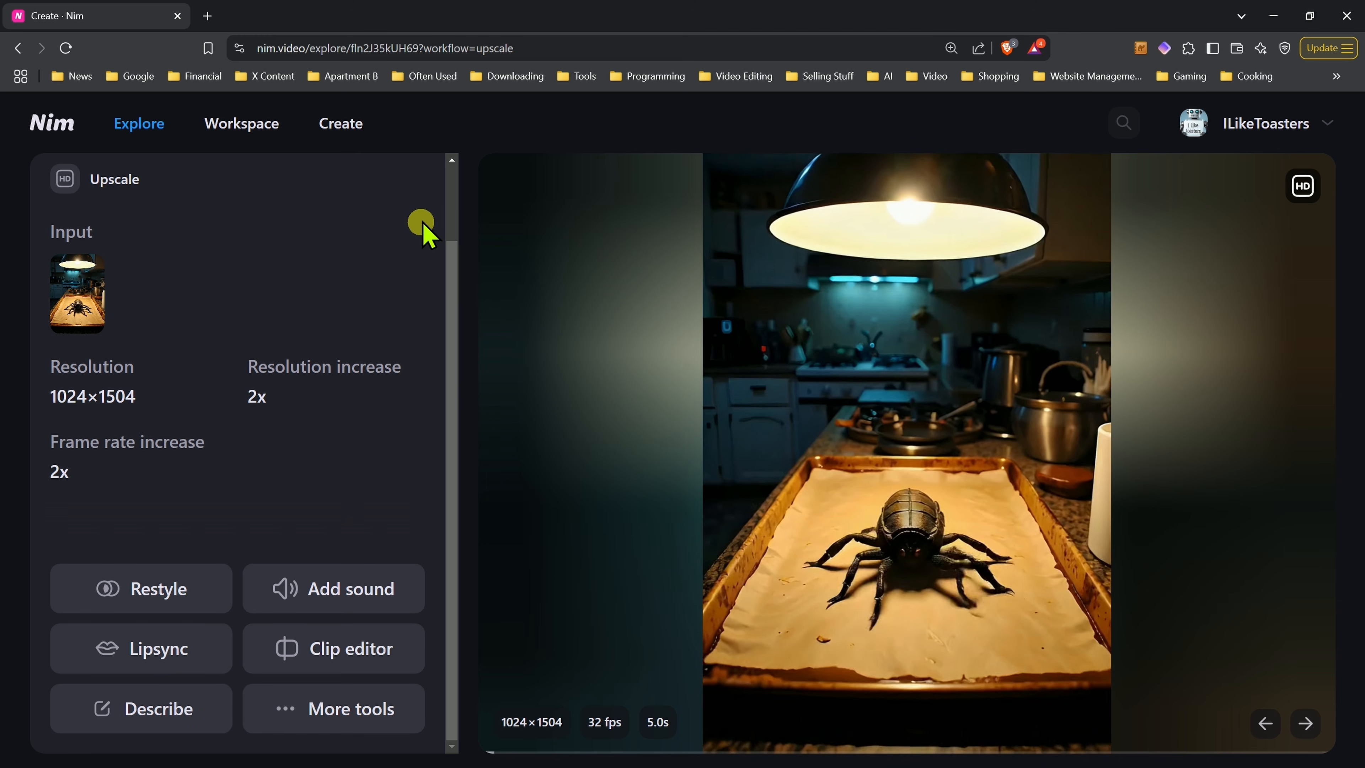
left_click(43, 123)
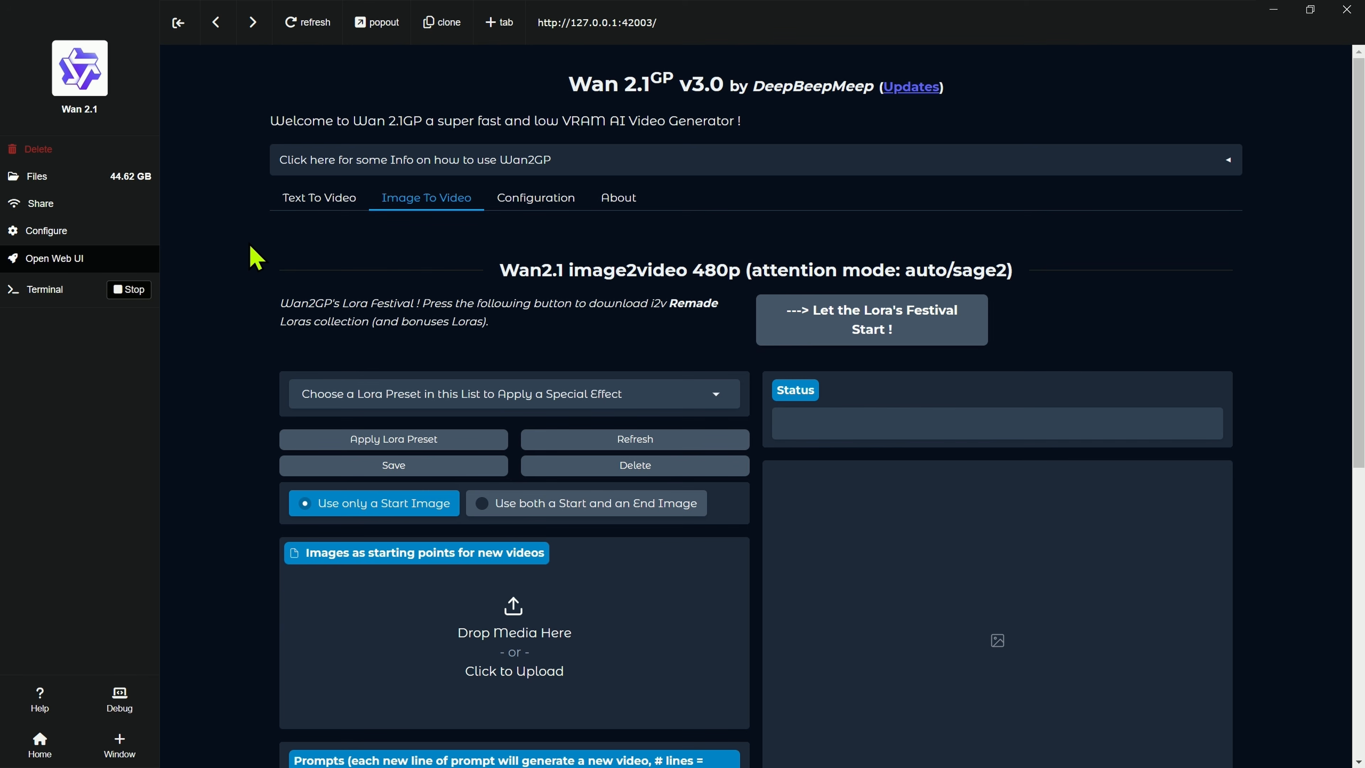
Step: Open Wan 2.1's Text To Video page, enable Advanced Mode and look through its generation settings
left_click(316, 198)
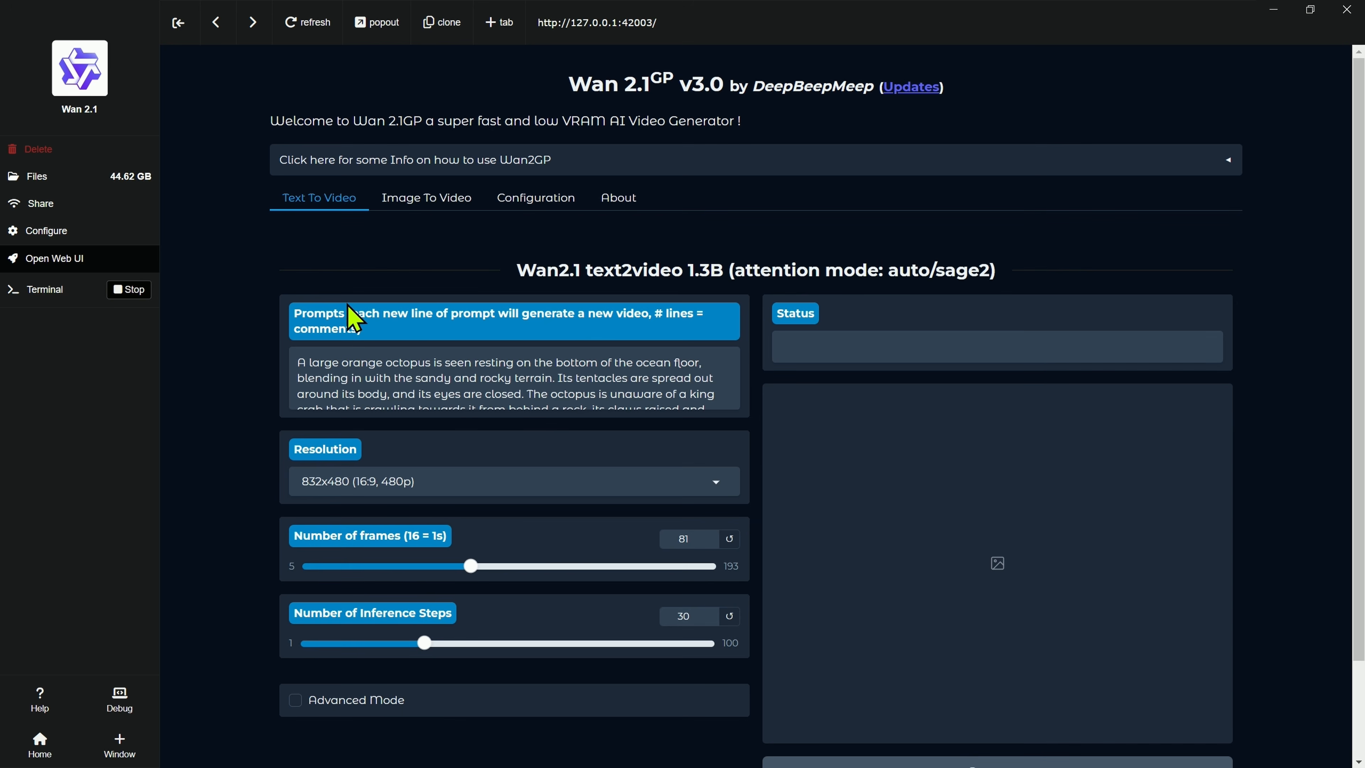
scroll(253, 312, "down", 2)
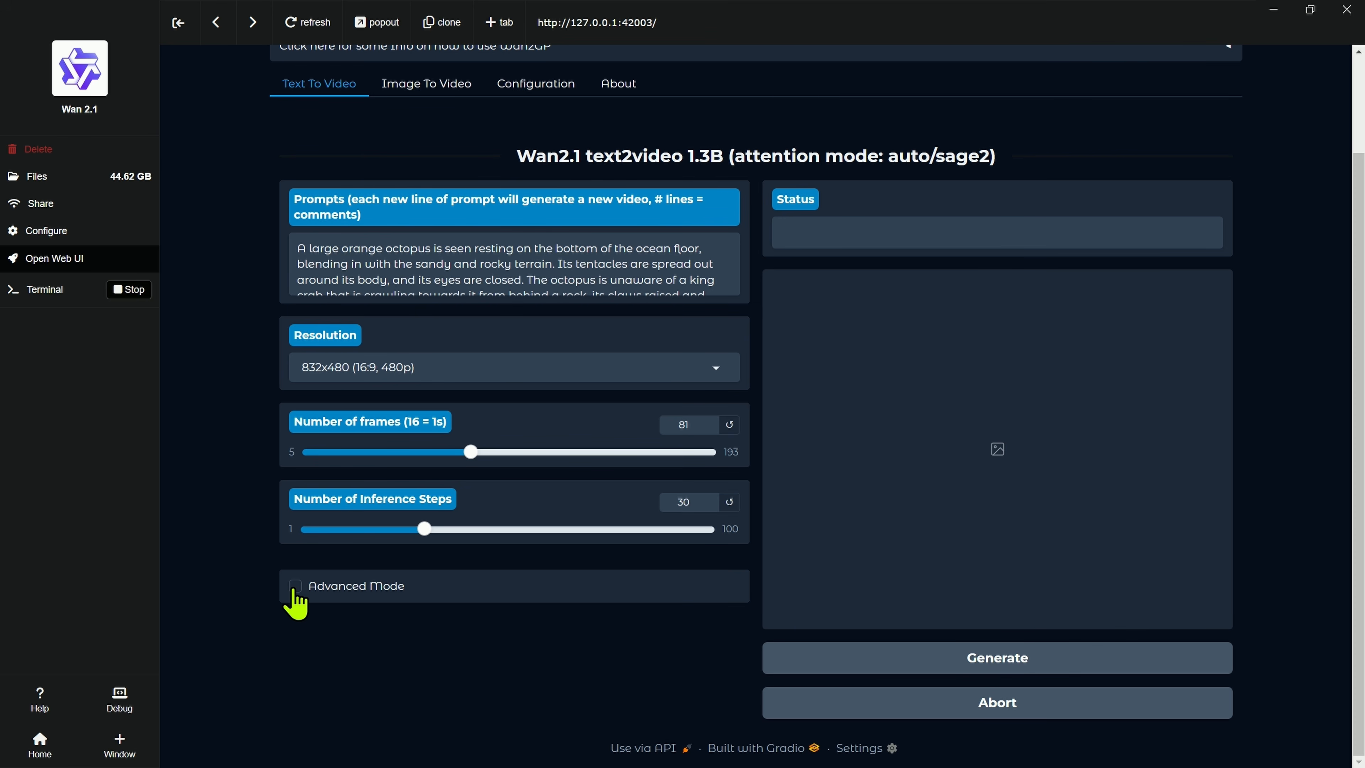
left_click(398, 263)
left_click(295, 586)
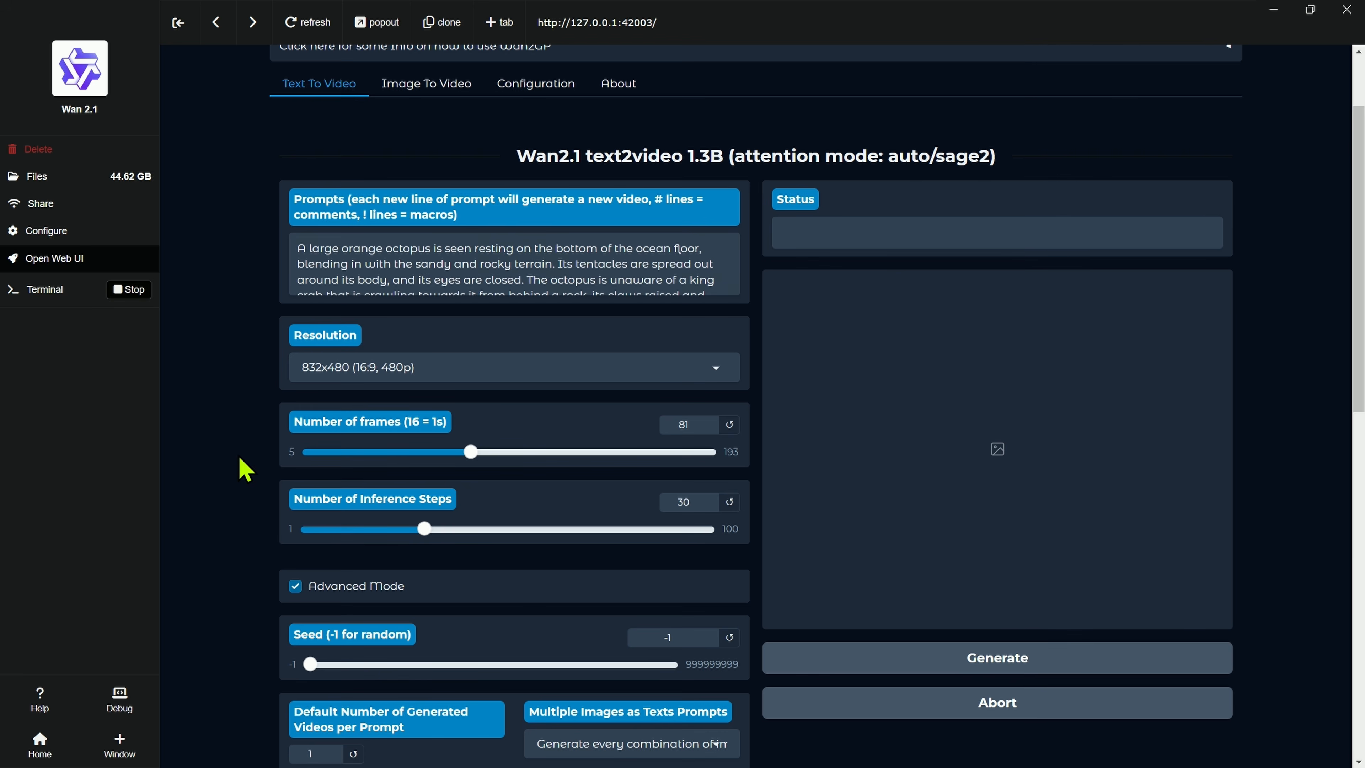
scroll(253, 551, "down", 8)
scroll(253, 551, "up", 10)
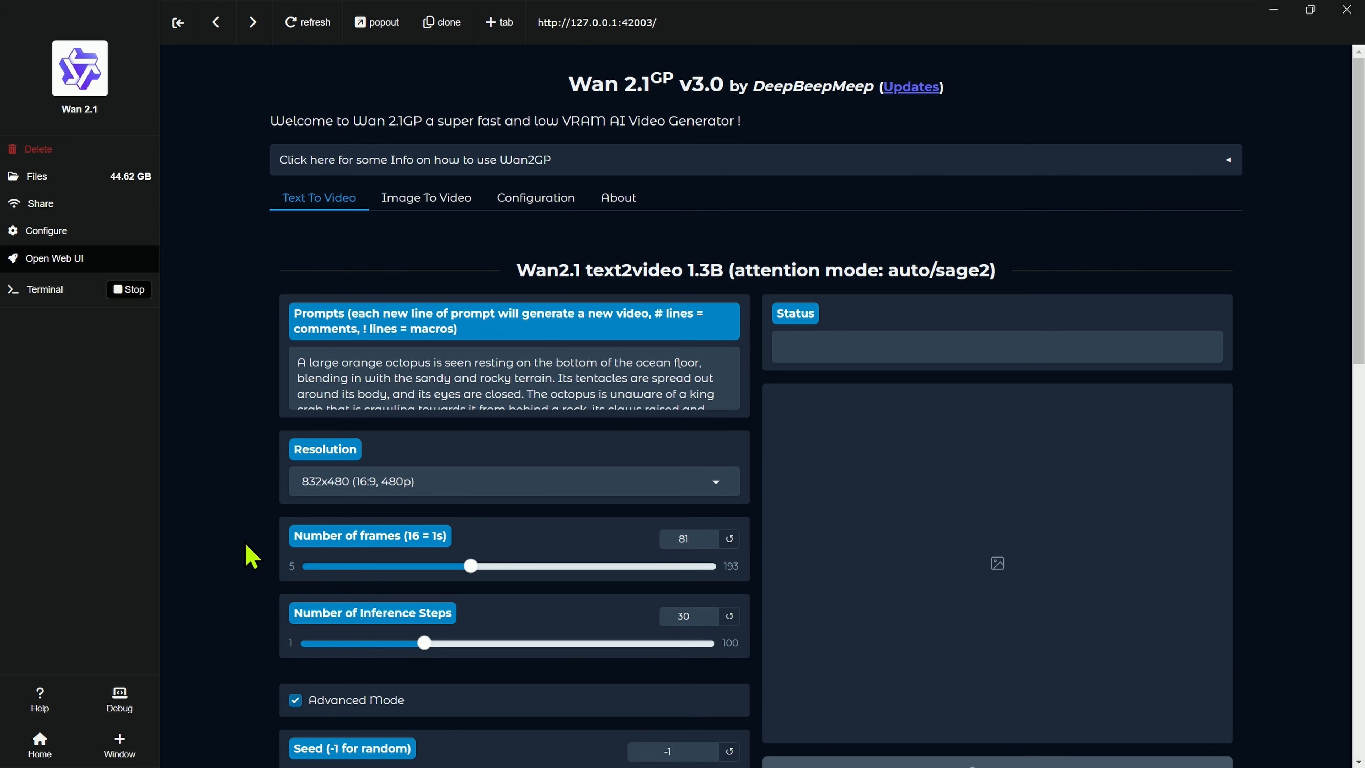
Step: Load image003.png as the start image for Image To Video
left_click(426, 197)
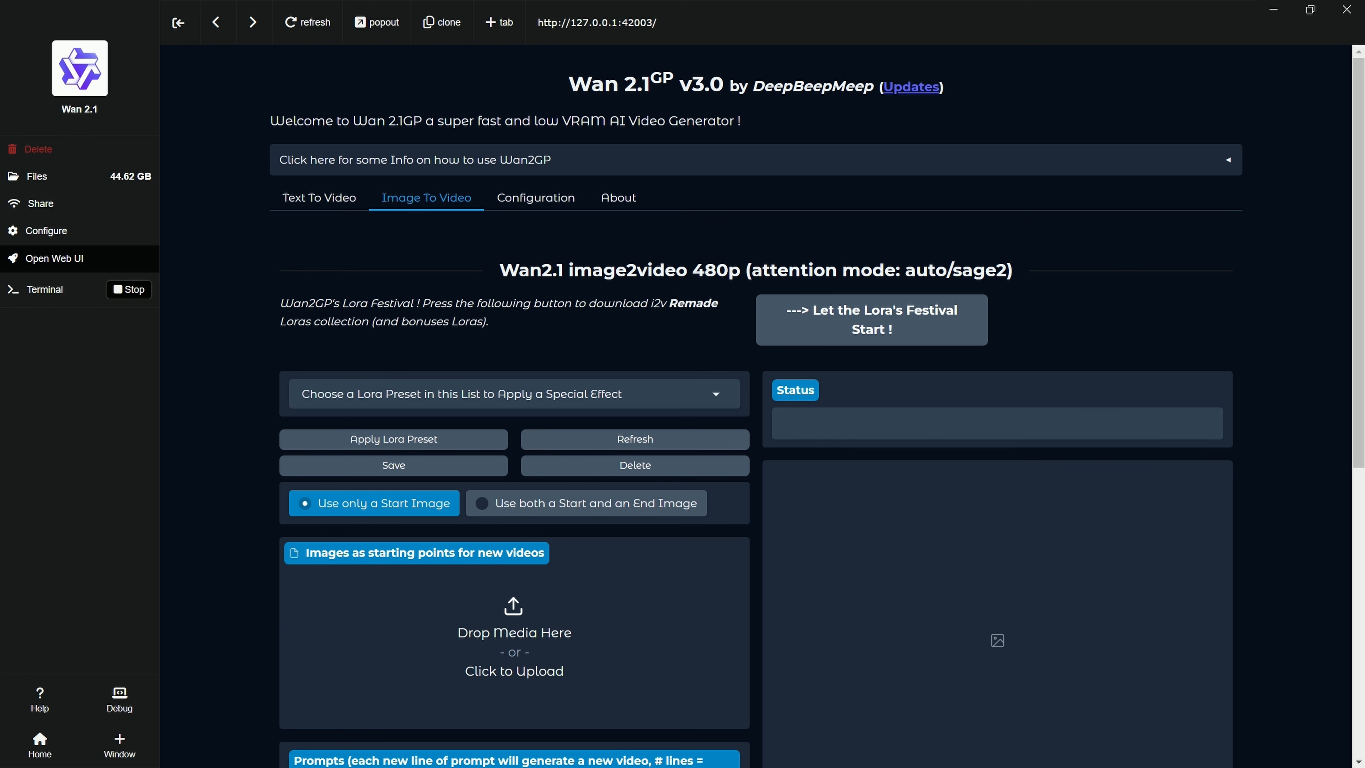
left_click_drag(242, 527, 537, 636)
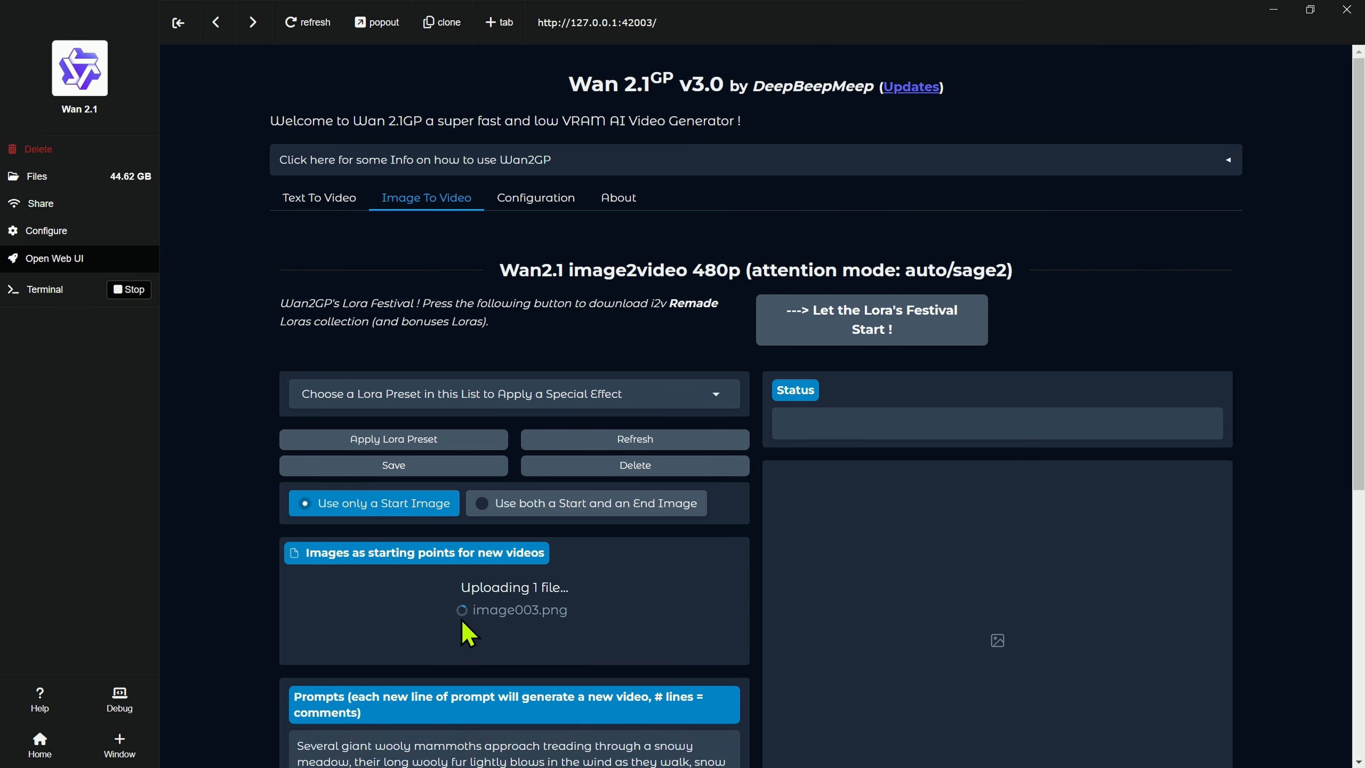
scroll(290, 516, "down", 8)
scroll(258, 500, "up", 8)
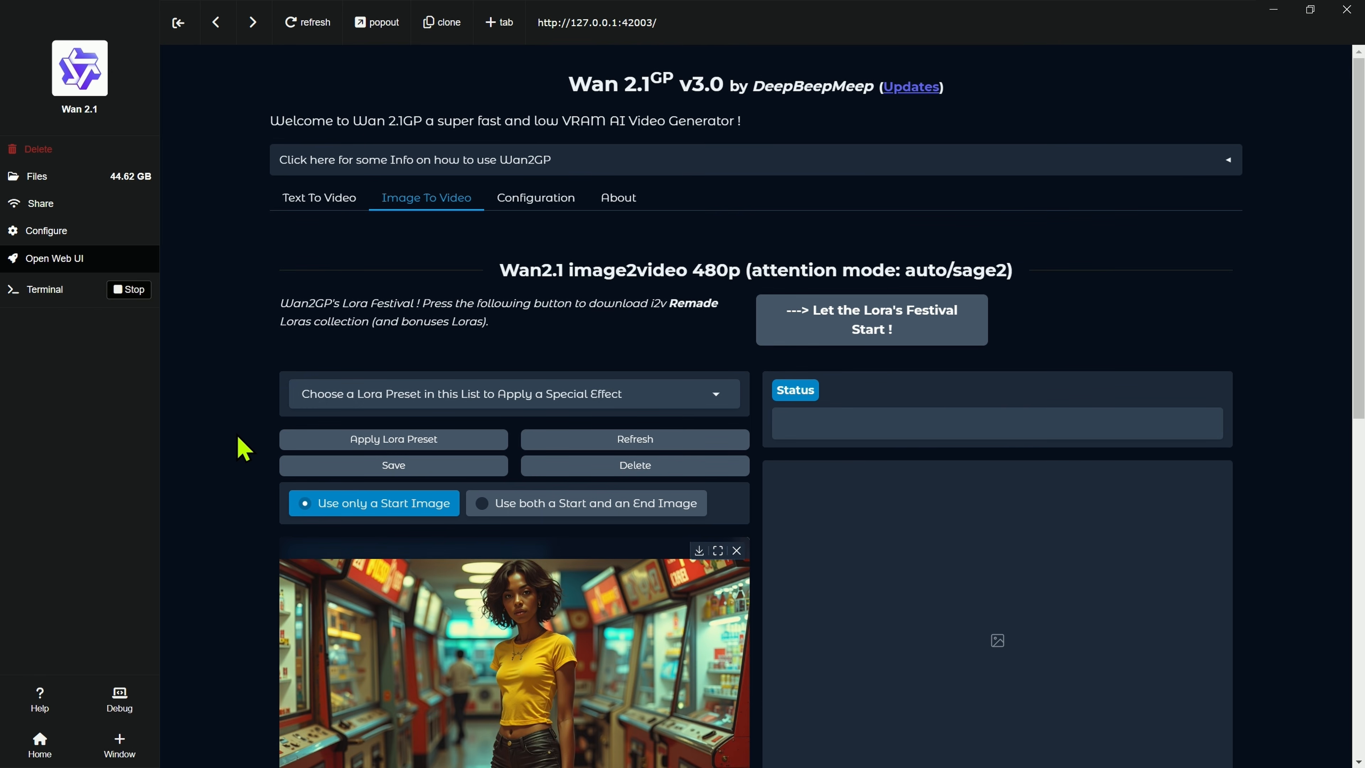
scroll(239, 450, "down", 3)
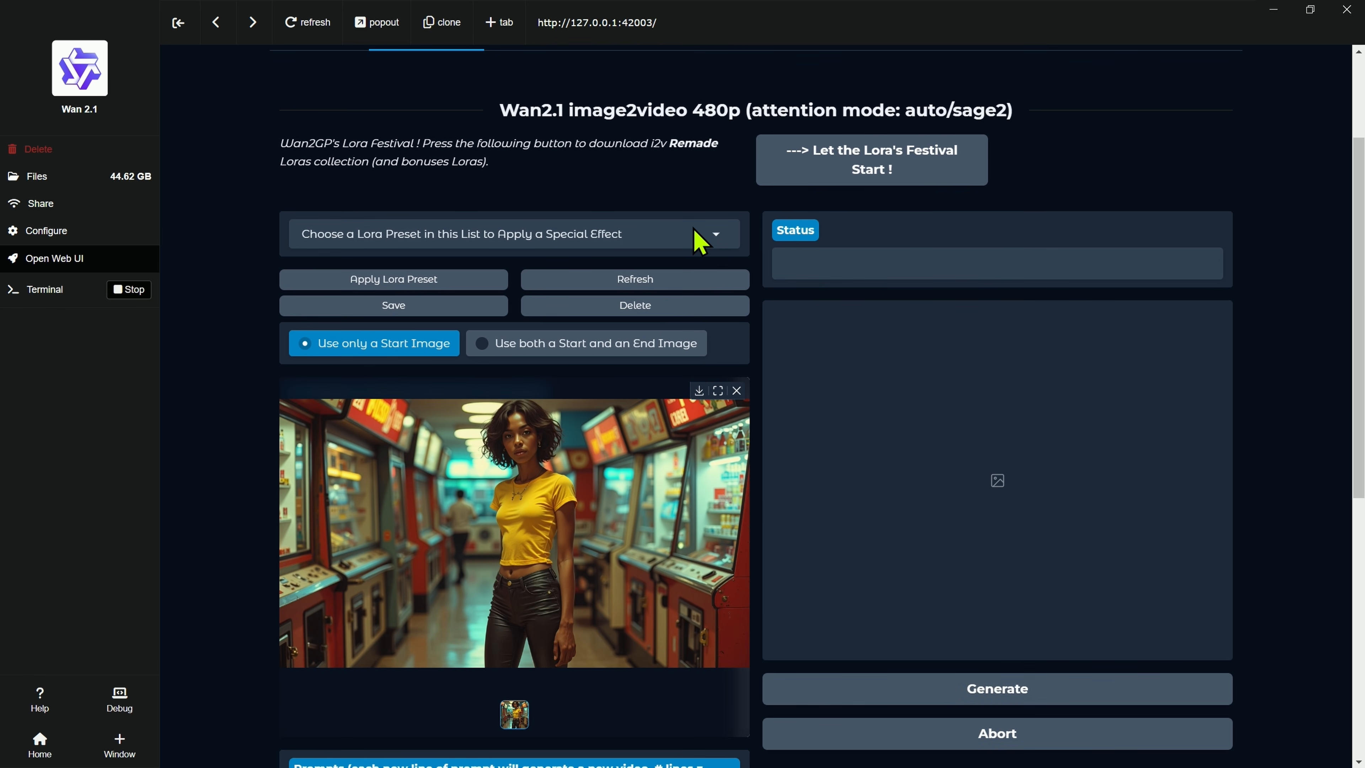
Step: Choose the Gun Lora preset and apply it to the image-to-video setup
left_click(703, 240)
left_click(333, 359)
left_click(339, 248)
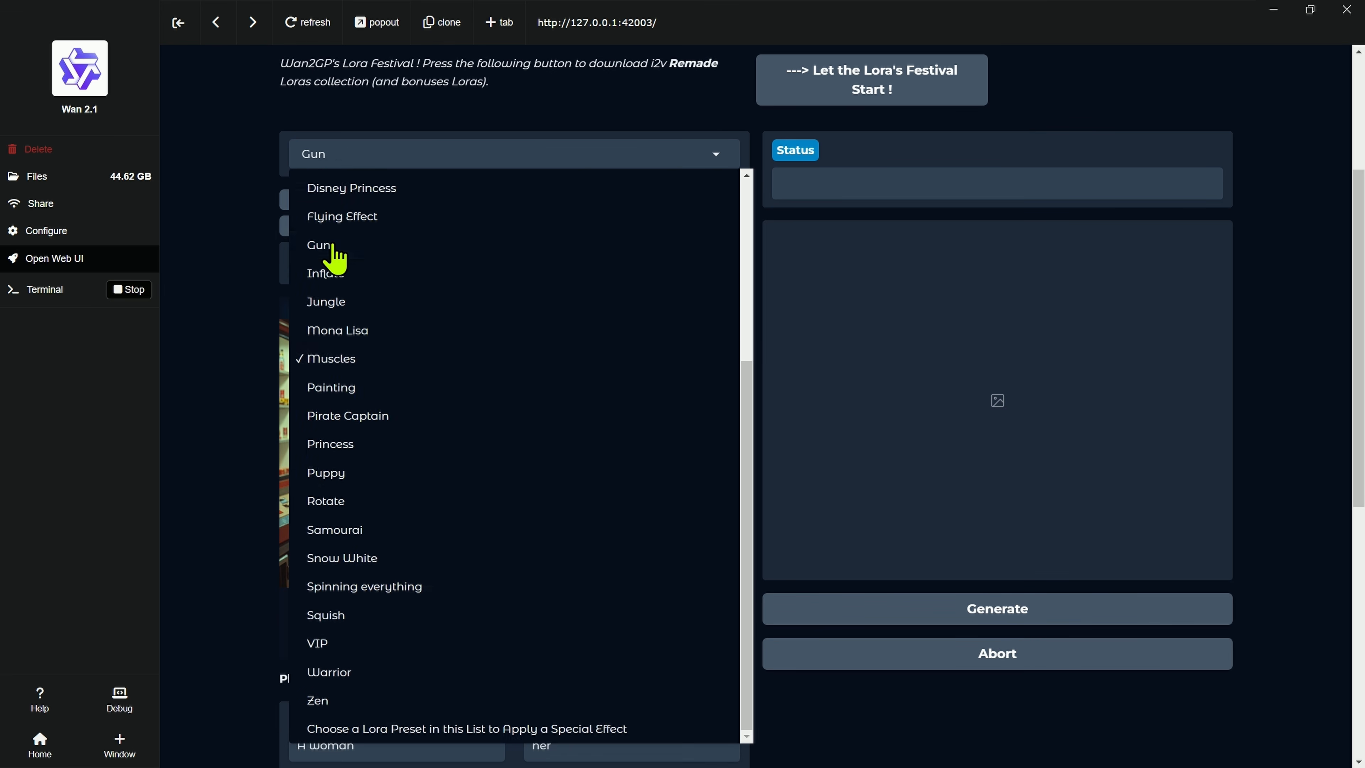
left_click(399, 203)
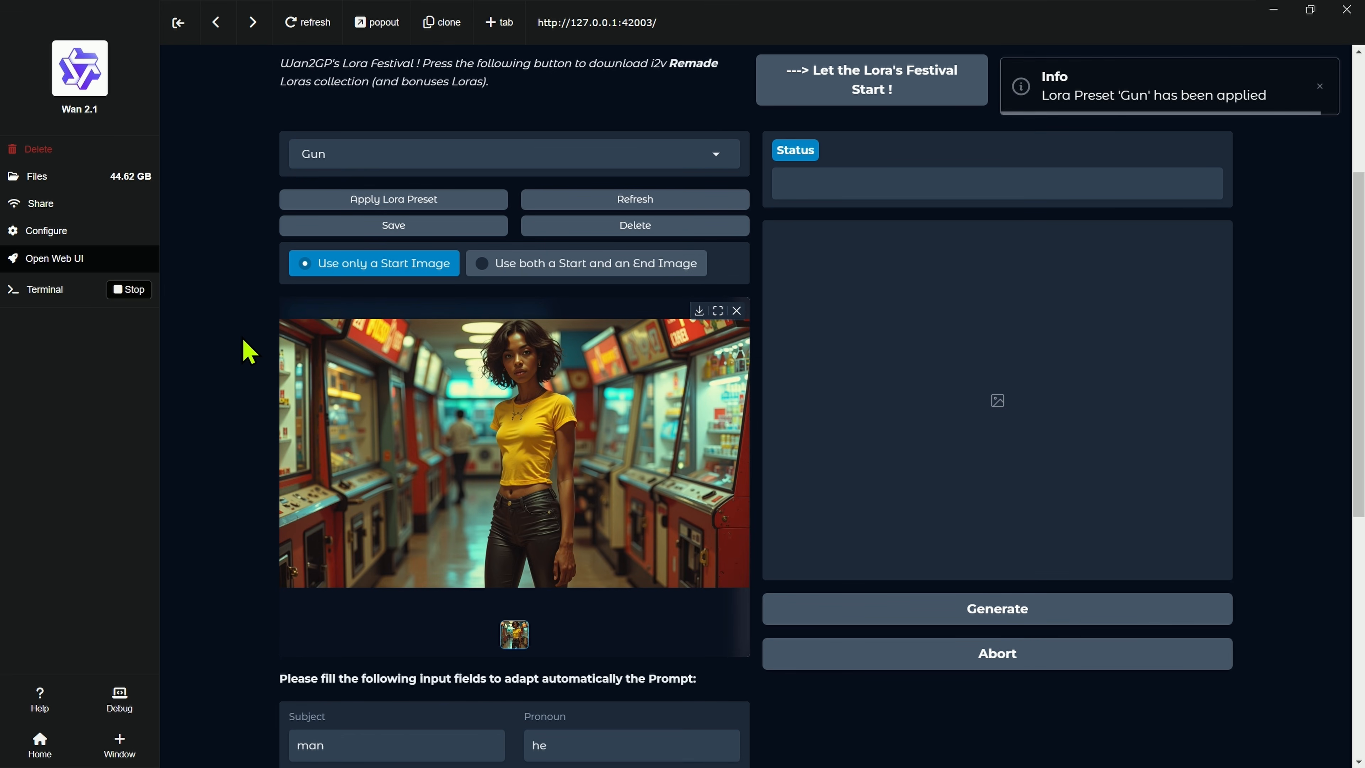
Step: Set the prompt's Subject to "woman" and Pronoun to "she", and check the remaining generation settings
scroll(251, 357, "down", 7)
scroll(251, 361, "up", 3)
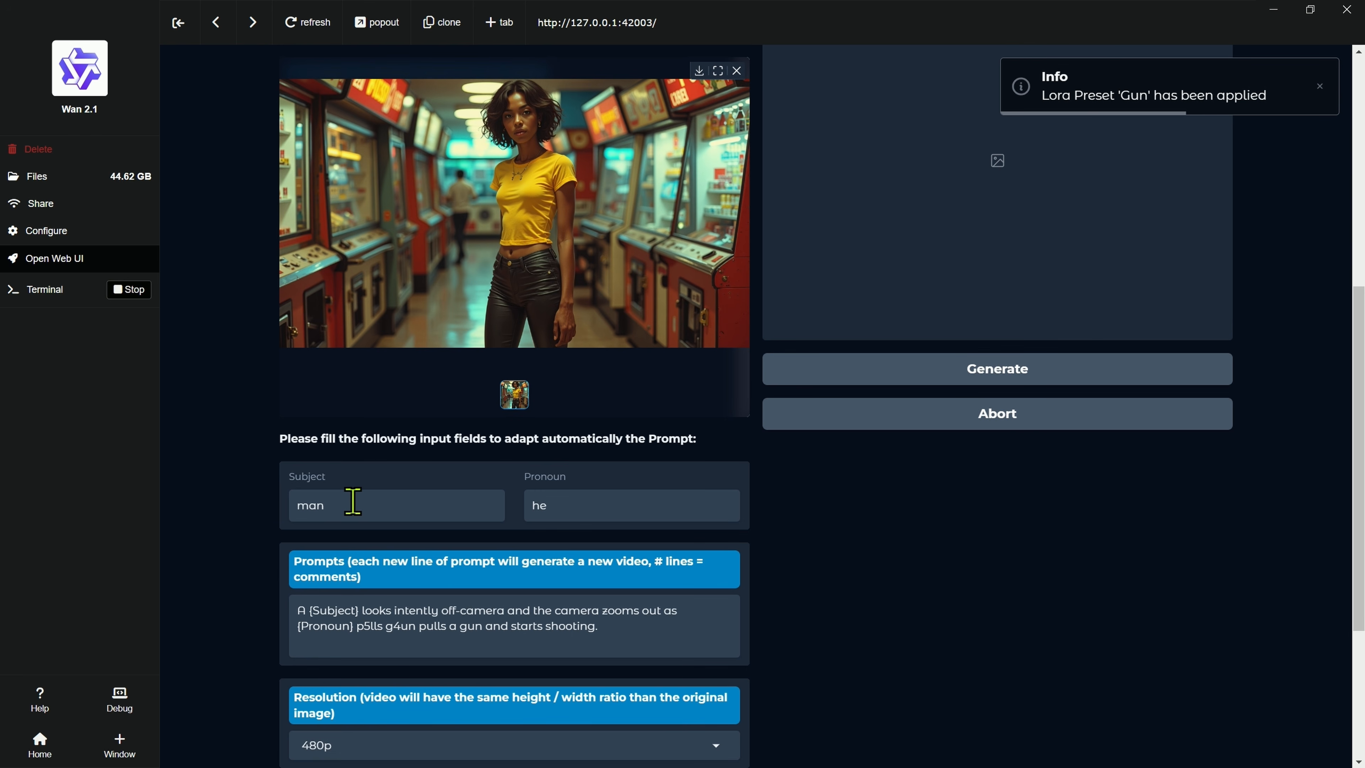
left_click_drag(353, 503, 217, 504)
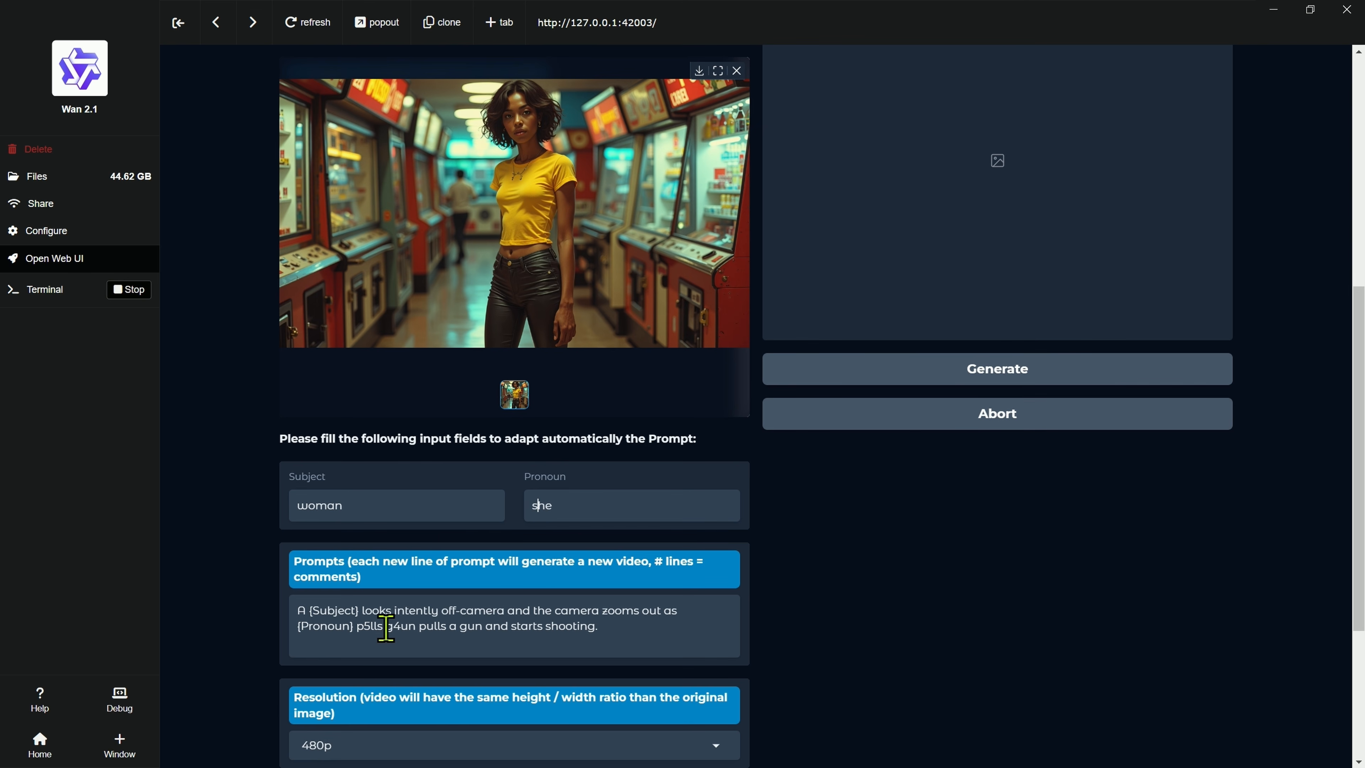
left_click_drag(645, 626, 598, 629)
left_click(568, 507)
scroll(258, 500, "down", 3)
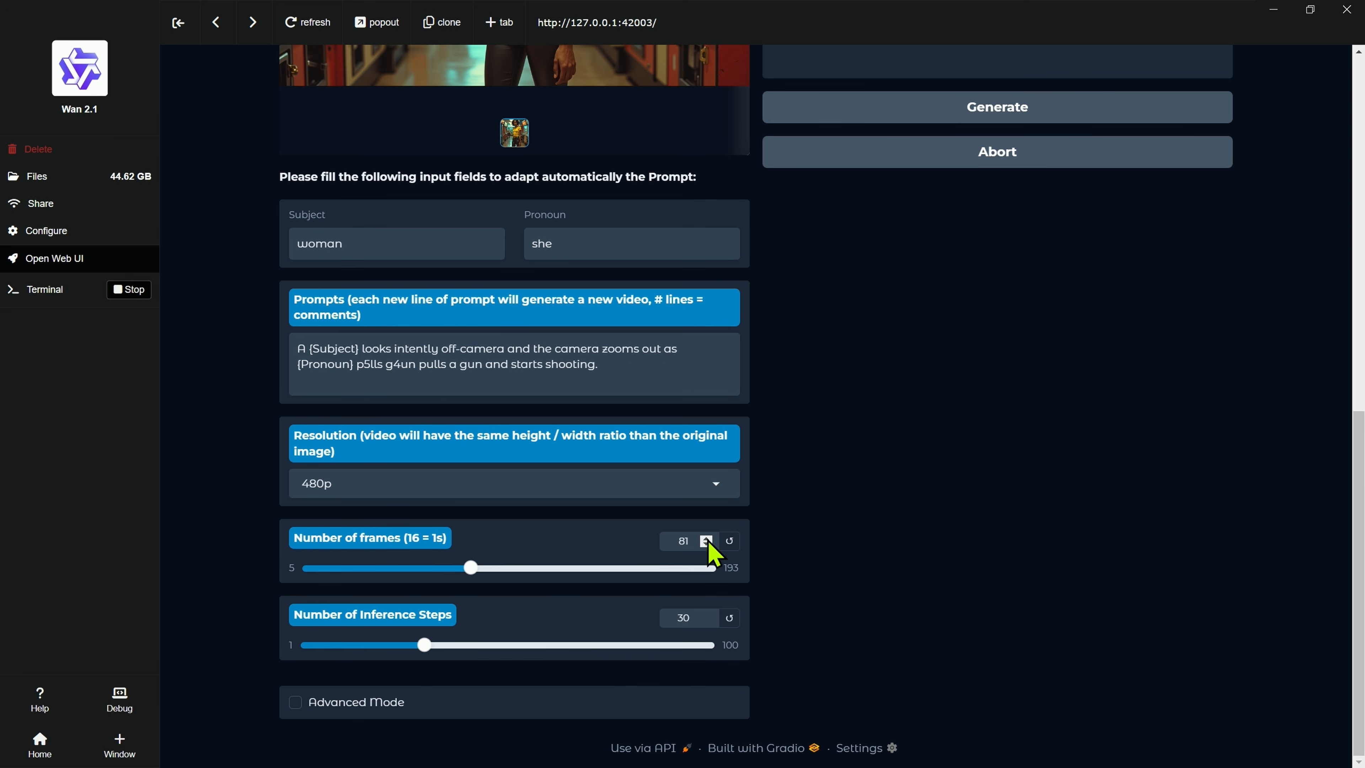
scroll(741, 532, "up", 6)
scroll(847, 390, "up", 1)
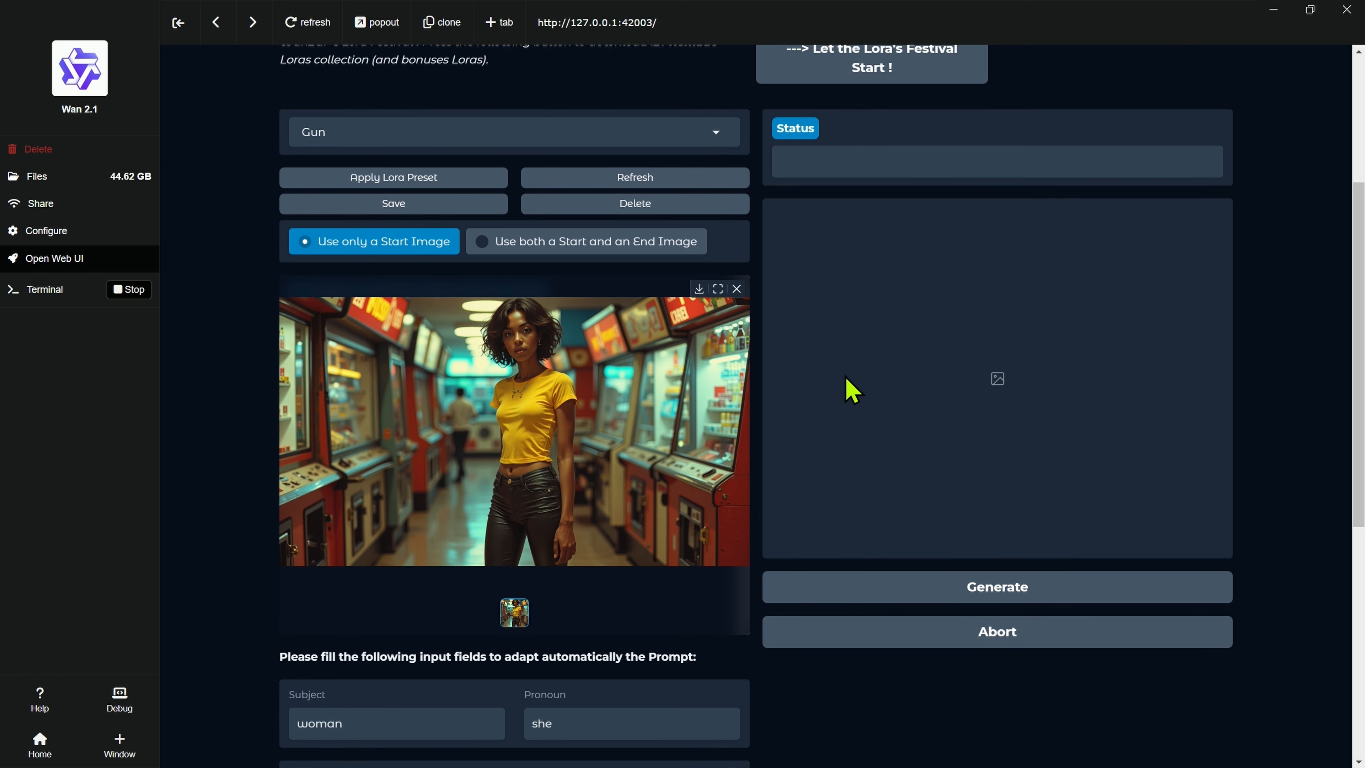
scroll(268, 323, "up", 2)
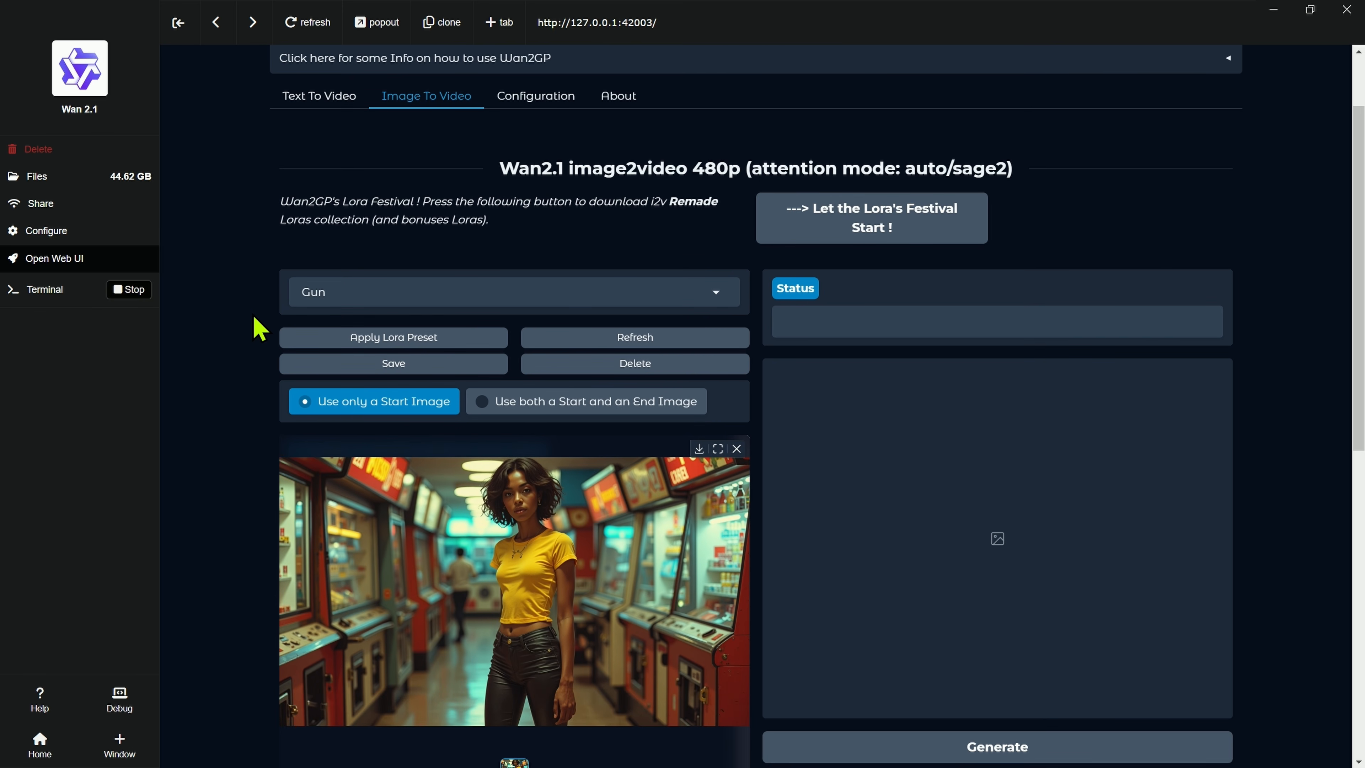
scroll(259, 328, "down", 1)
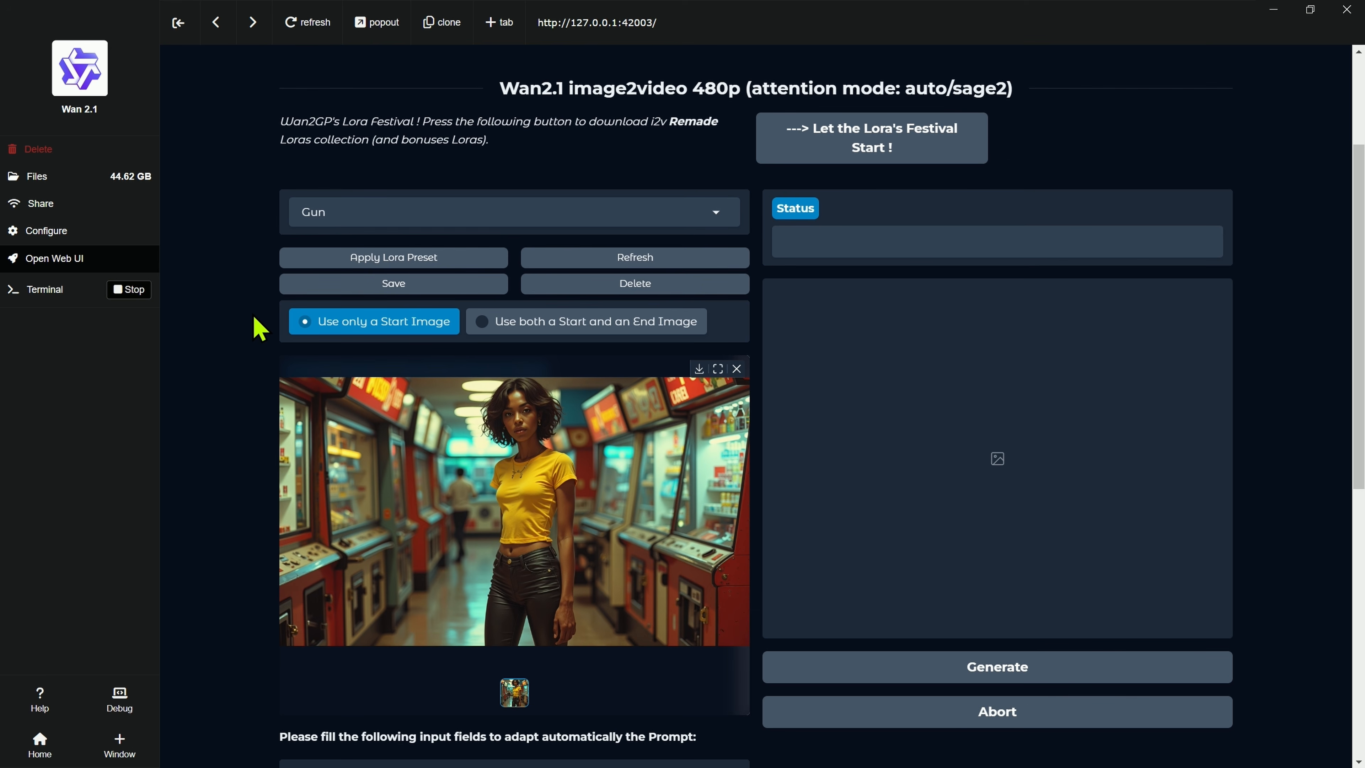